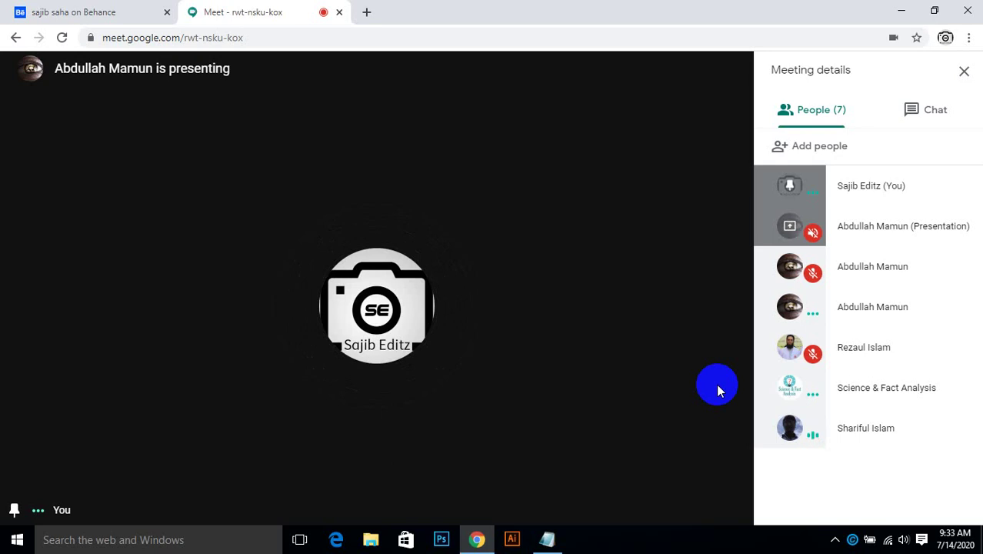
Change the meeting layout to Spotlight.
left_click(144, 498)
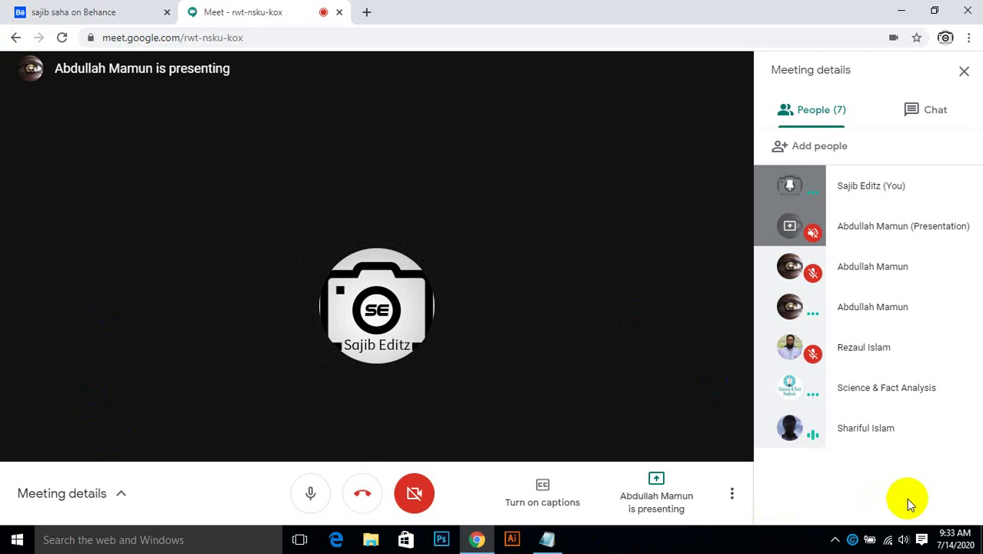
left_click(732, 498)
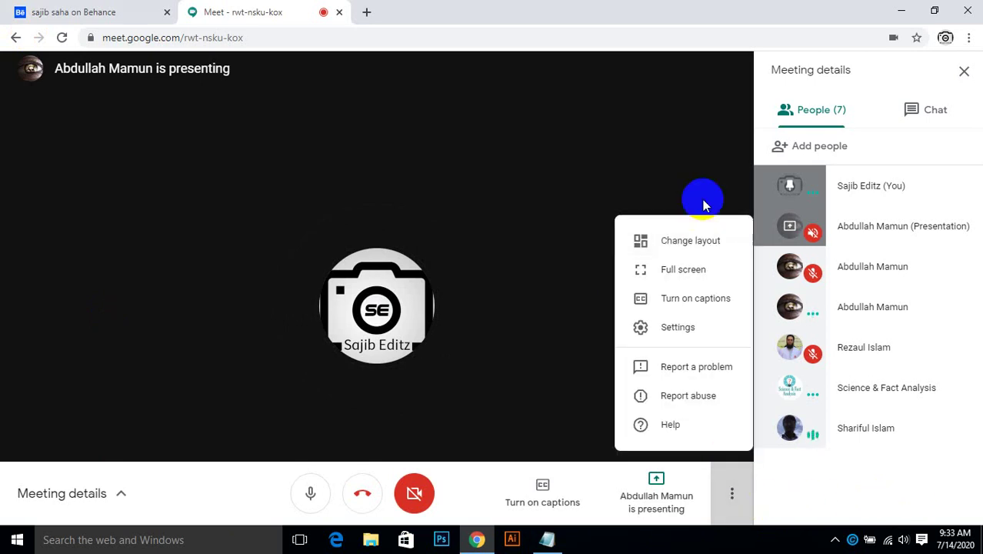
left_click(687, 243)
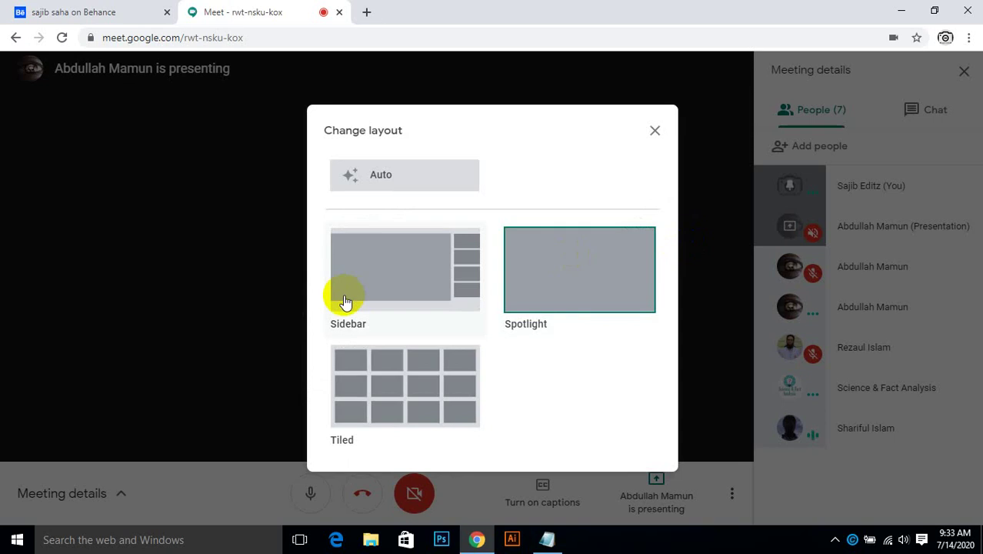
left_click(541, 266)
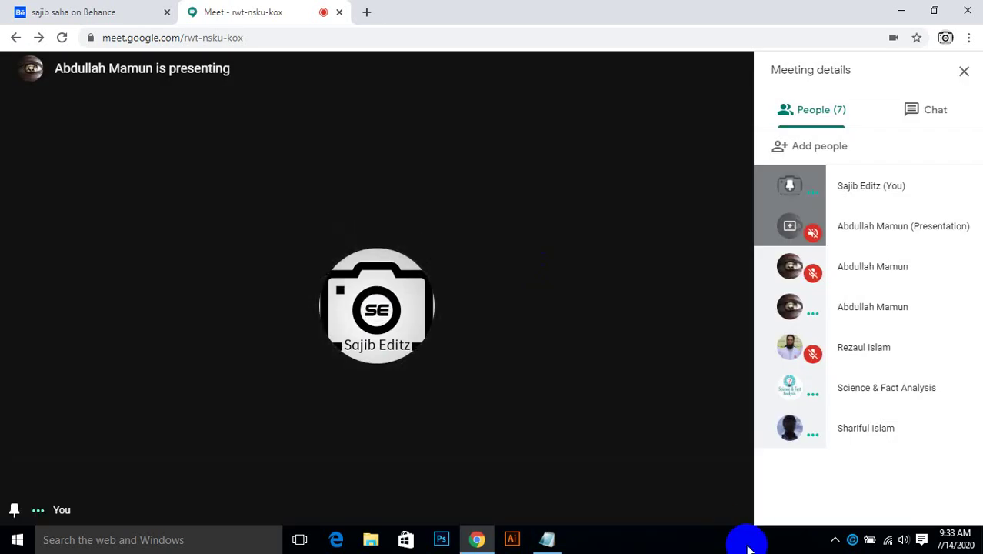
Pin the shared presentation as the main view and admit the person waiting to join the meeting.
mouse_move(744, 472)
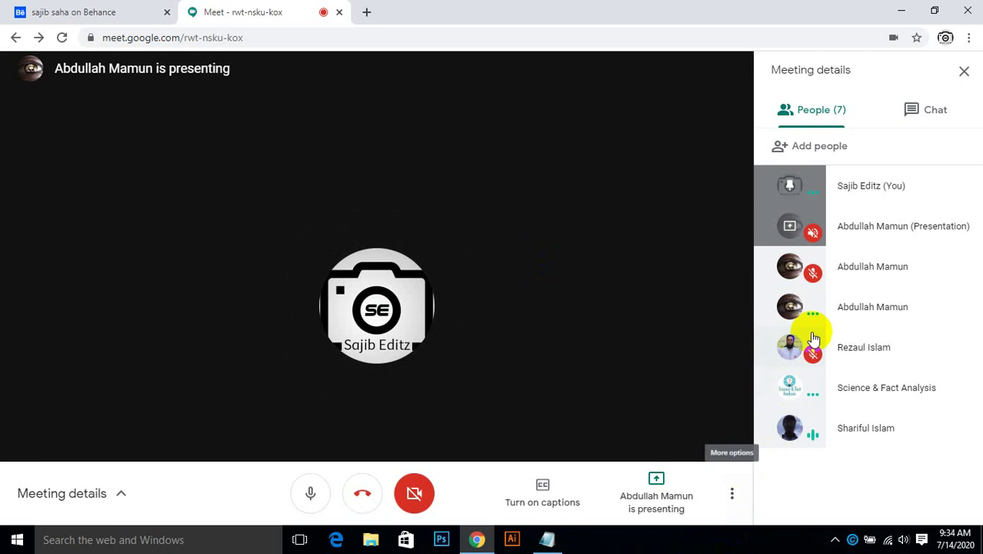
left_click(786, 229)
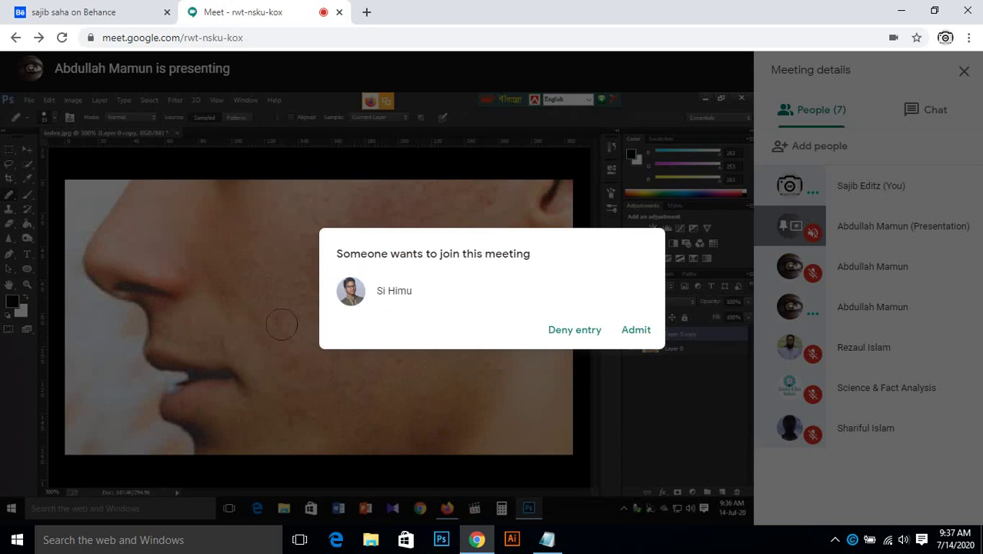
left_click(635, 331)
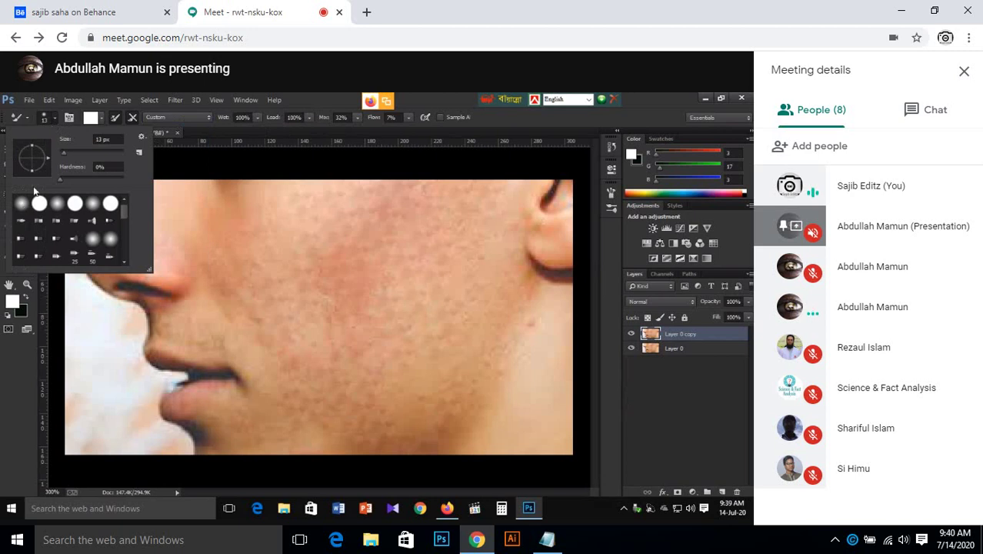
left_click(26, 297)
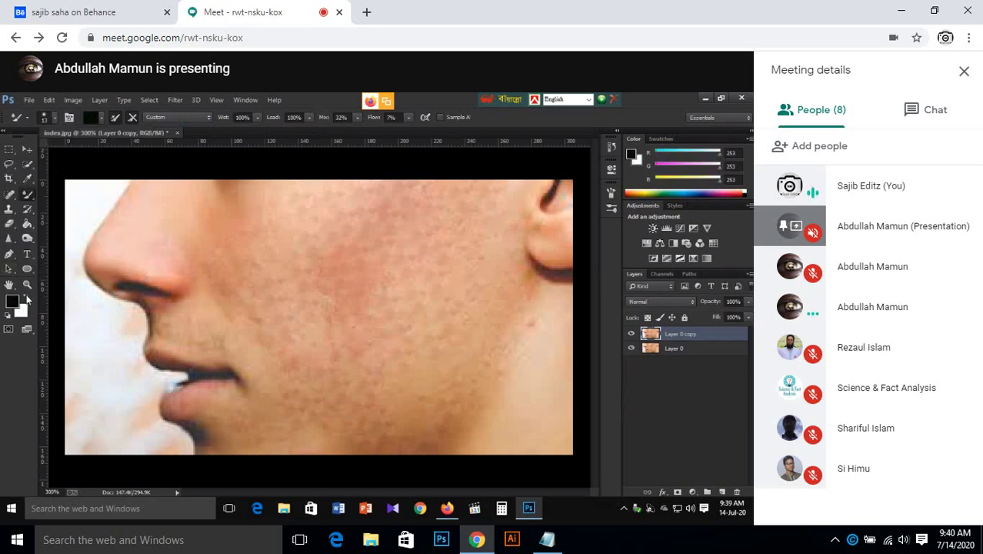
left_click(25, 297)
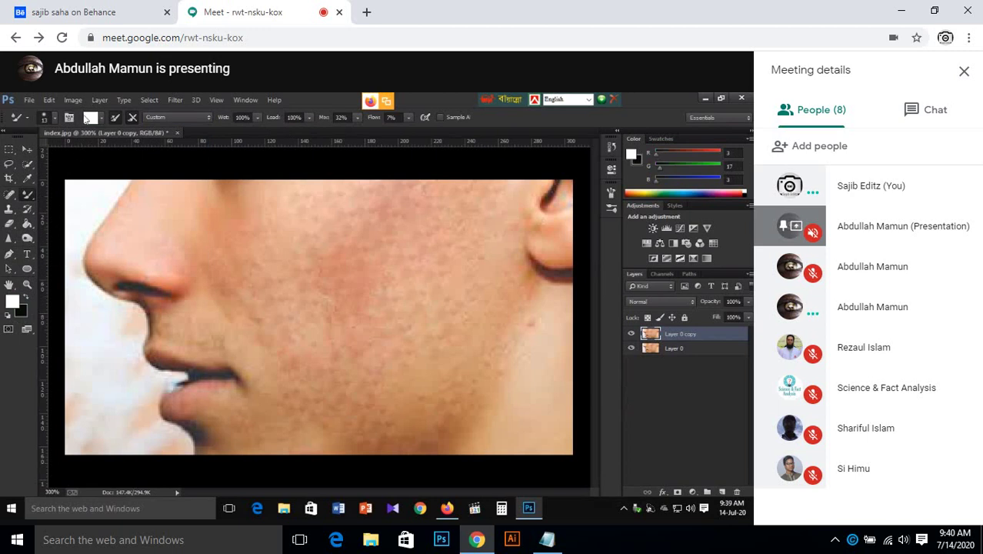
left_click(102, 118)
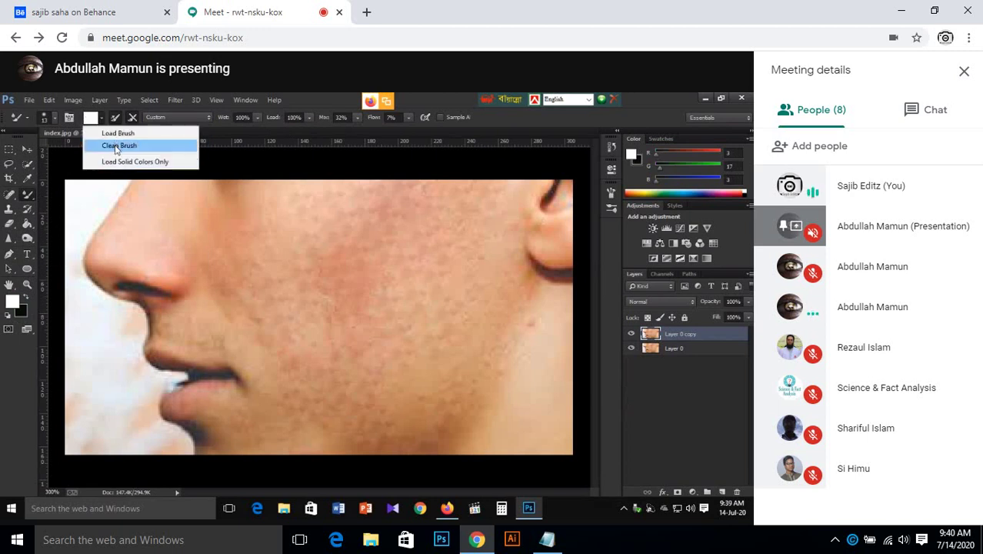
left_click(92, 120)
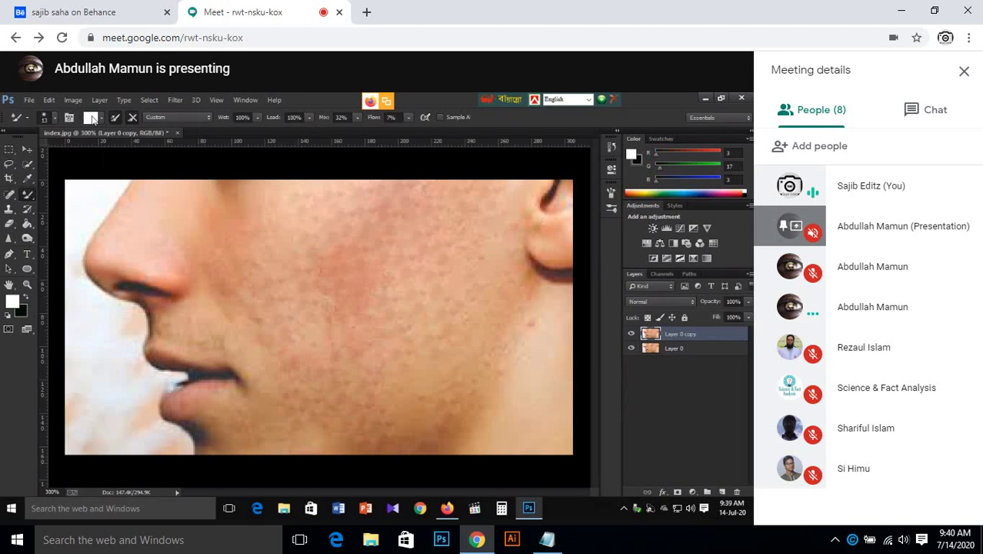
Set the mixer brush colour to the light skin tone #ebb3a6 sampled from the side of the nose.
left_click(91, 118)
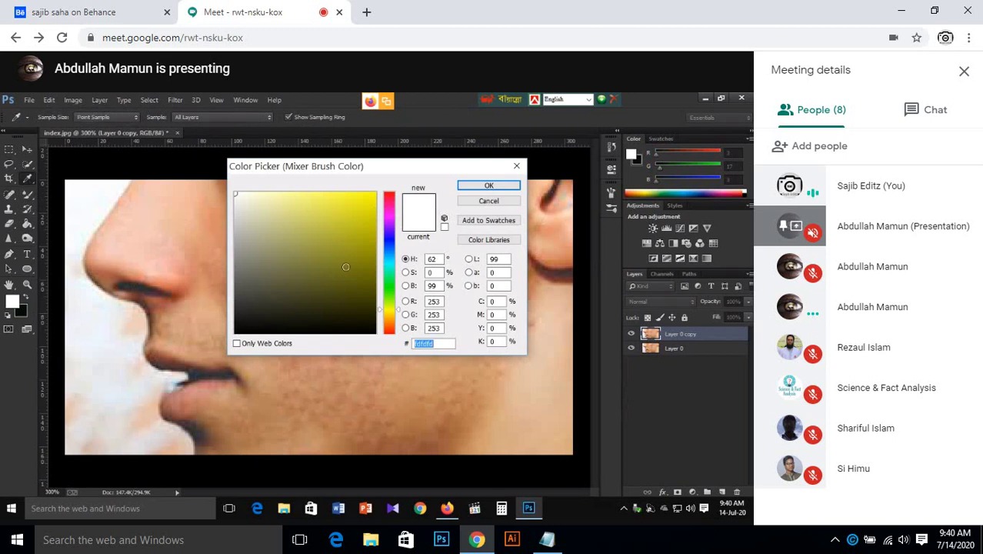
left_click(169, 249)
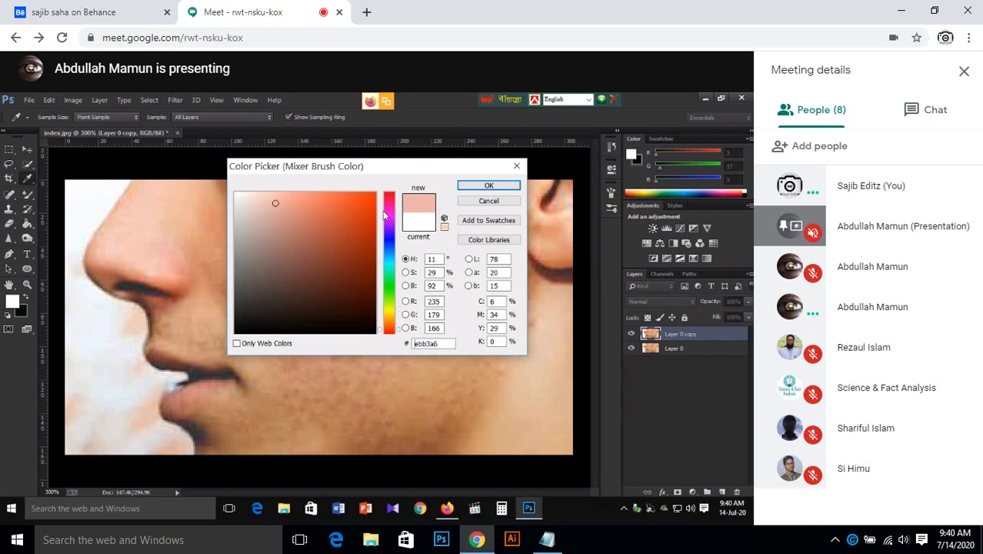
left_click(490, 187)
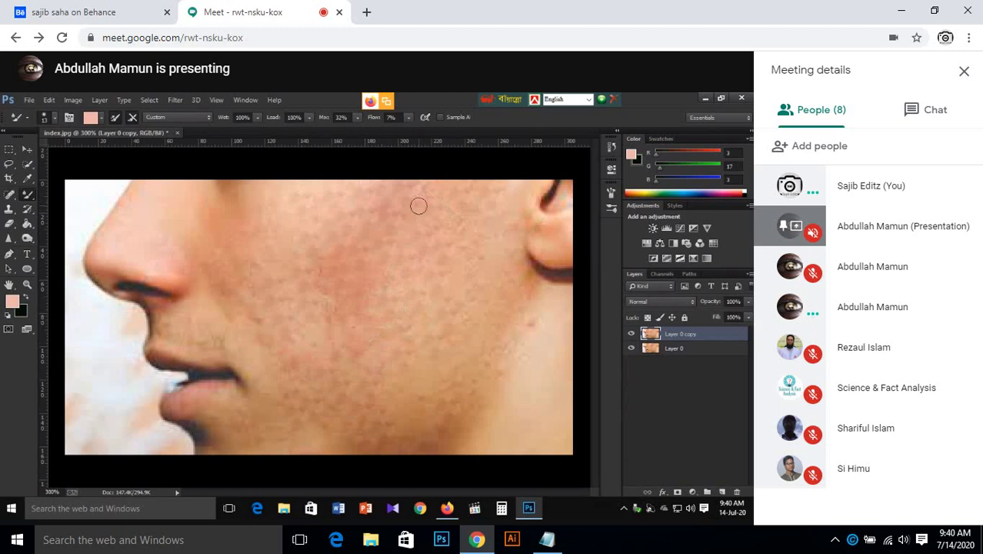
Mute your own microphone in the meeting.
mouse_move(542, 546)
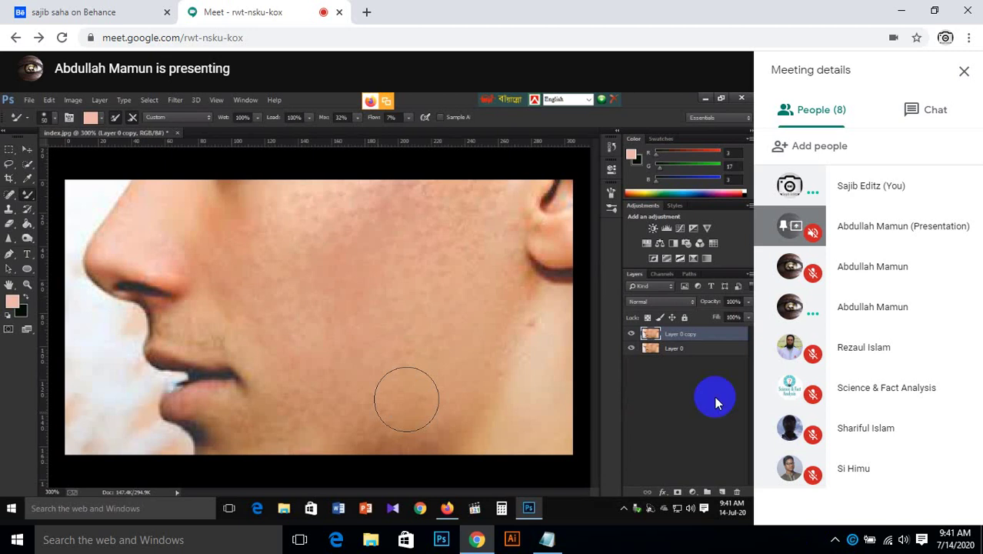
left_click(314, 495)
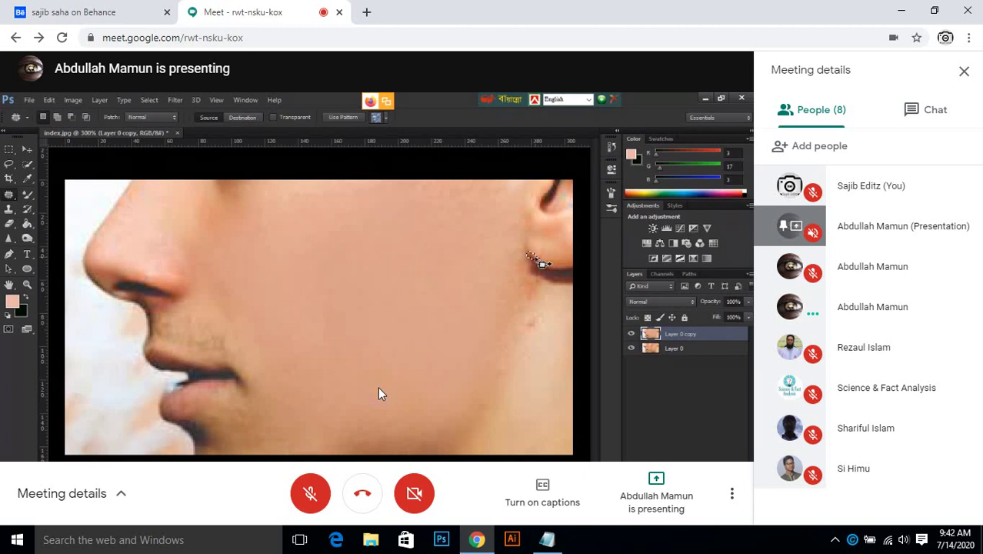
mouse_move(485, 183)
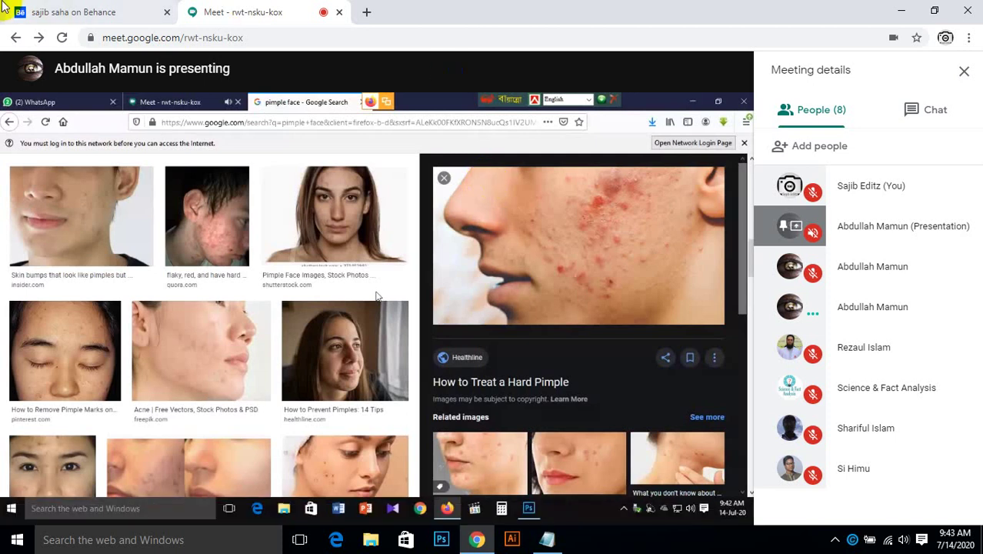
Deny entry to the person asking to join the meeting and unmute your own microphone.
mouse_move(273, 520)
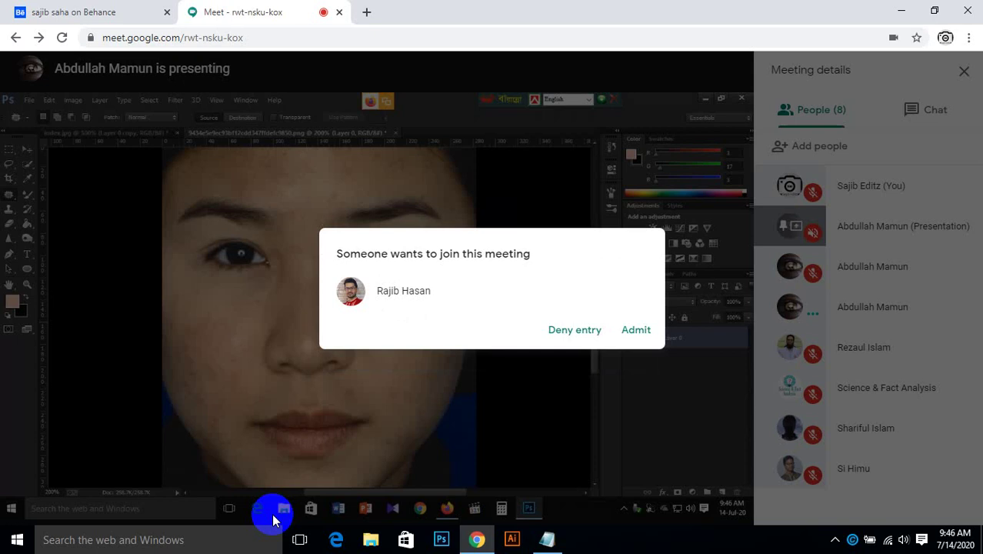
left_click(566, 330)
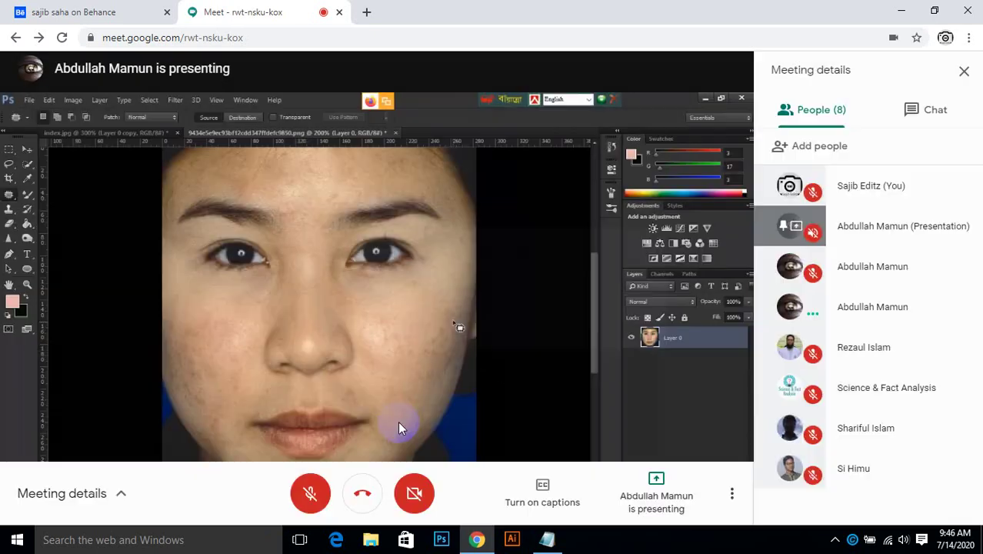
left_click(310, 493)
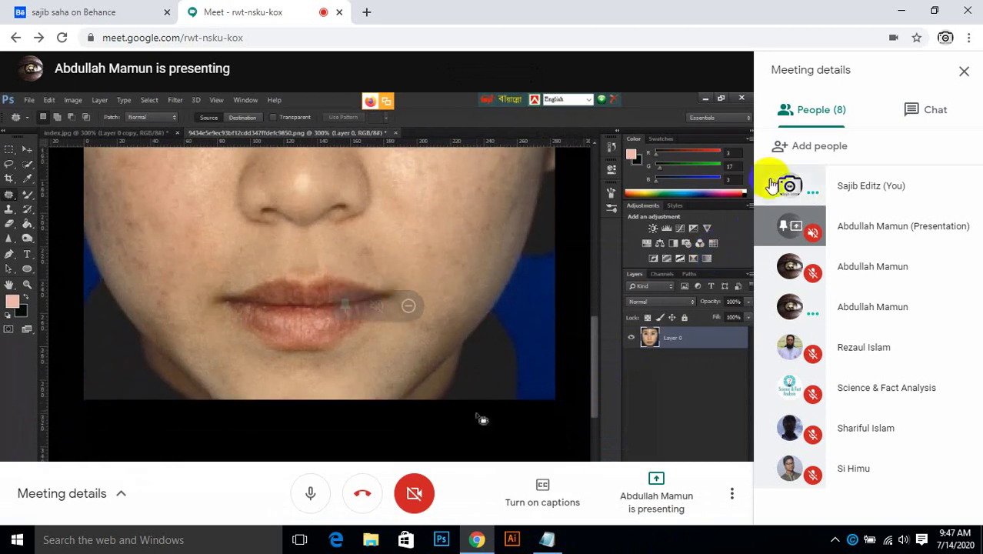
Search the contacts for "ra" in the meeting's invitation dialog and send the matching person an email invitation.
left_click(799, 153)
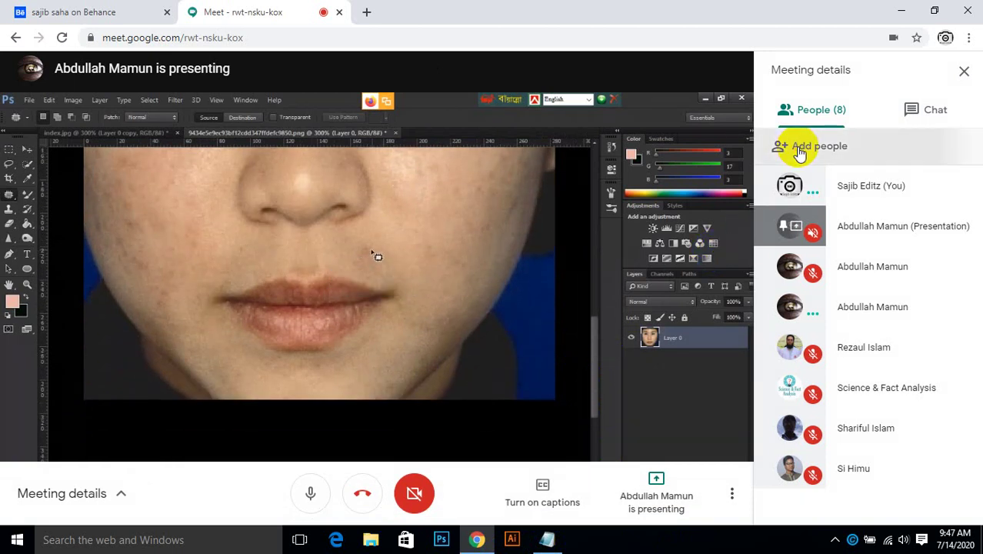
type("r")
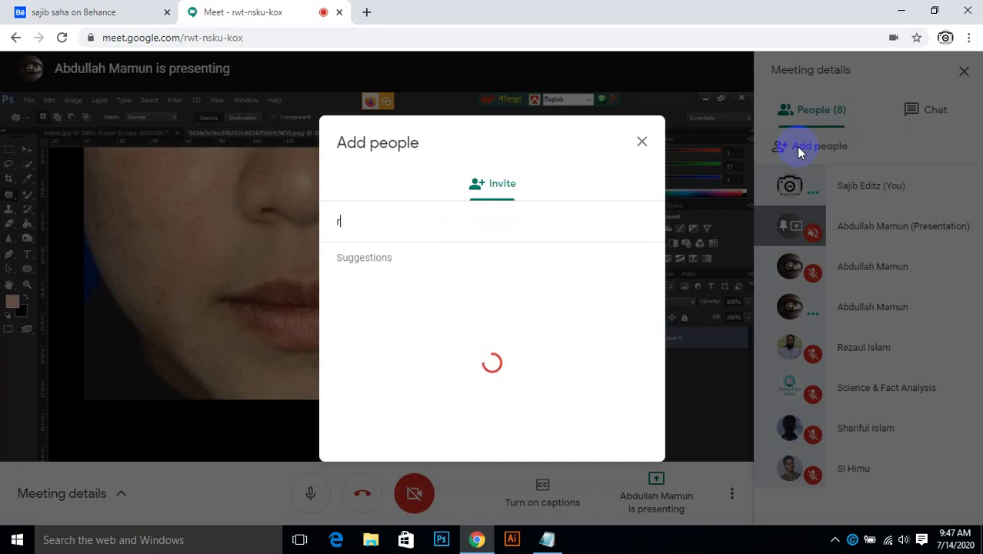
type("a")
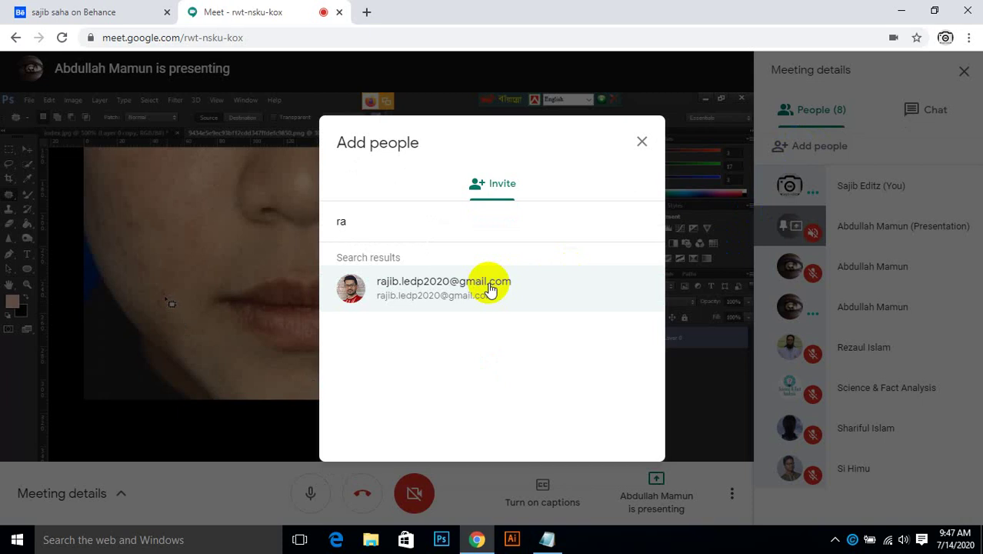
left_click(413, 286)
left_click(414, 284)
left_click(414, 284)
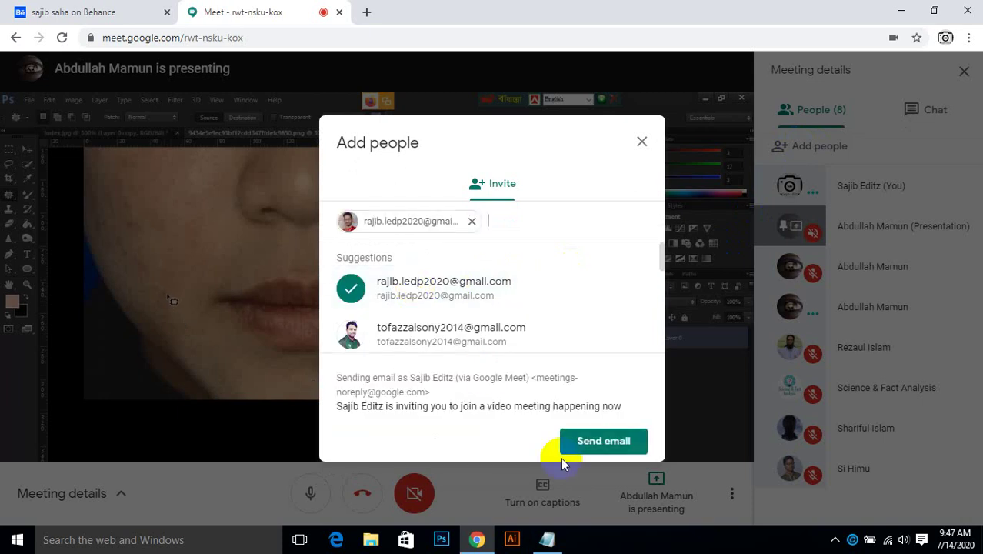
left_click(599, 444)
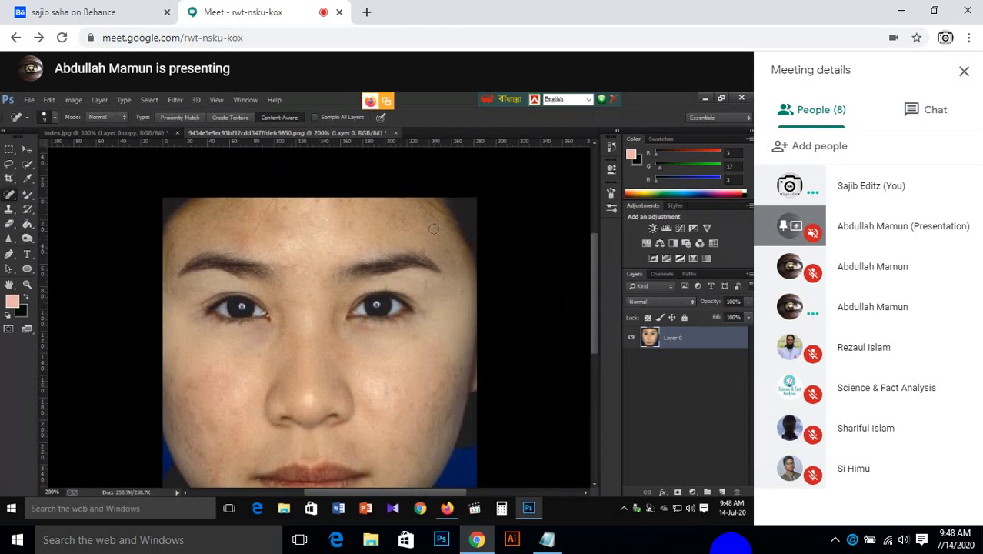
Mute your own microphone again while the portrait retouching is being presented.
mouse_move(270, 394)
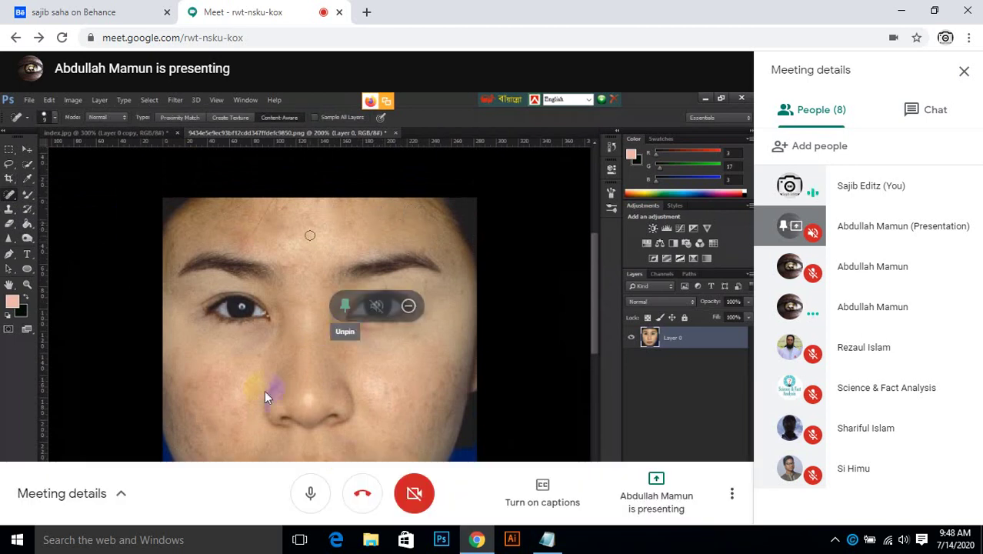
left_click(318, 505)
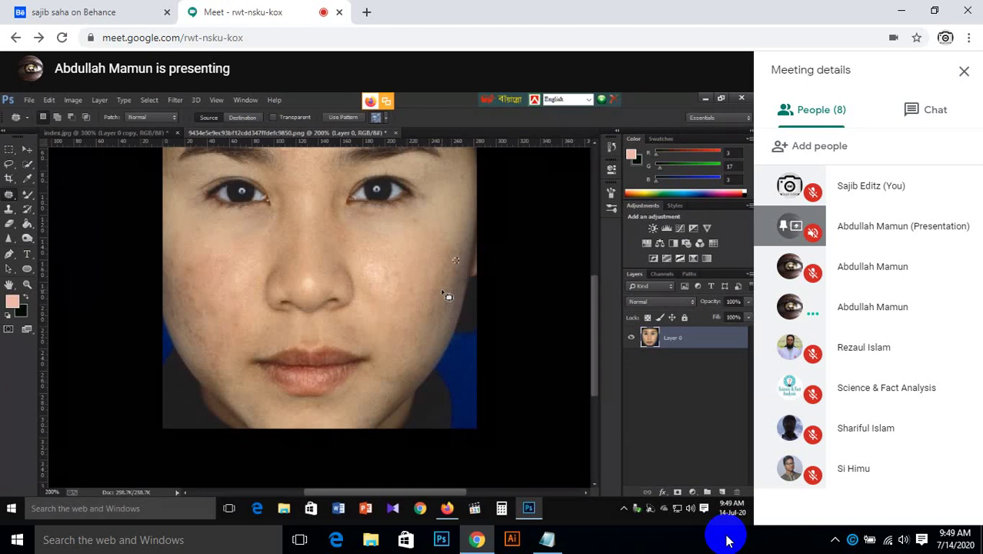
Unmute your own microphone to speak with the new presenter, and mute it again.
left_click(307, 492)
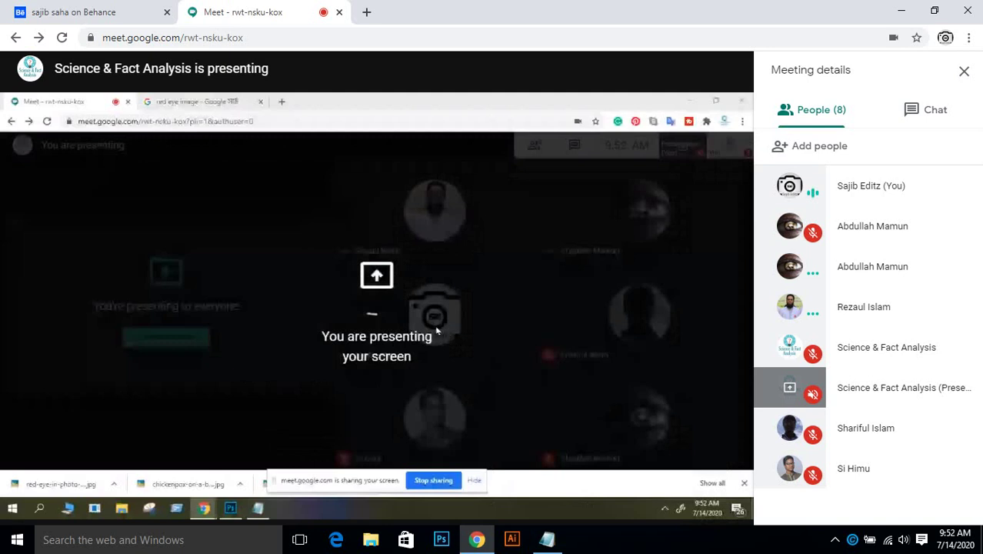
left_click(164, 415)
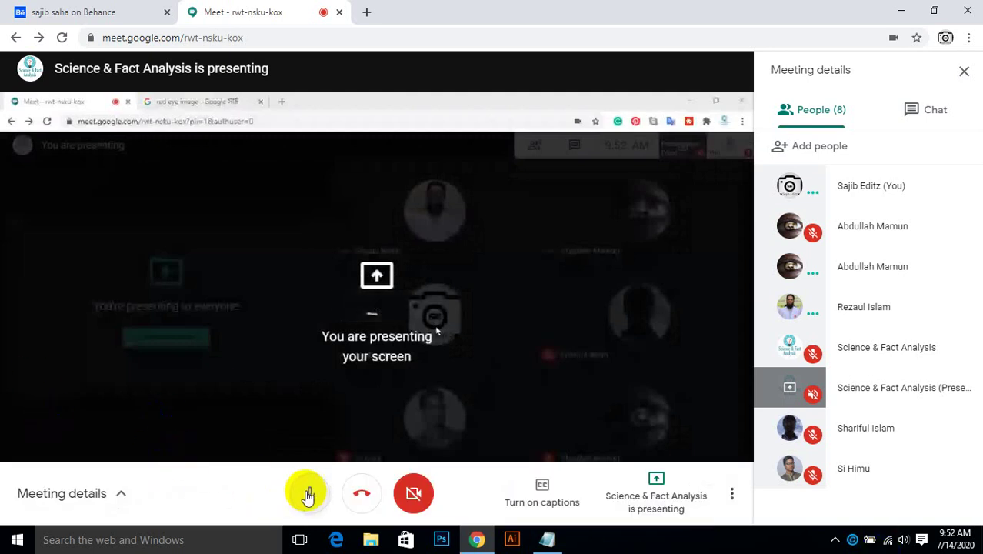
left_click(307, 494)
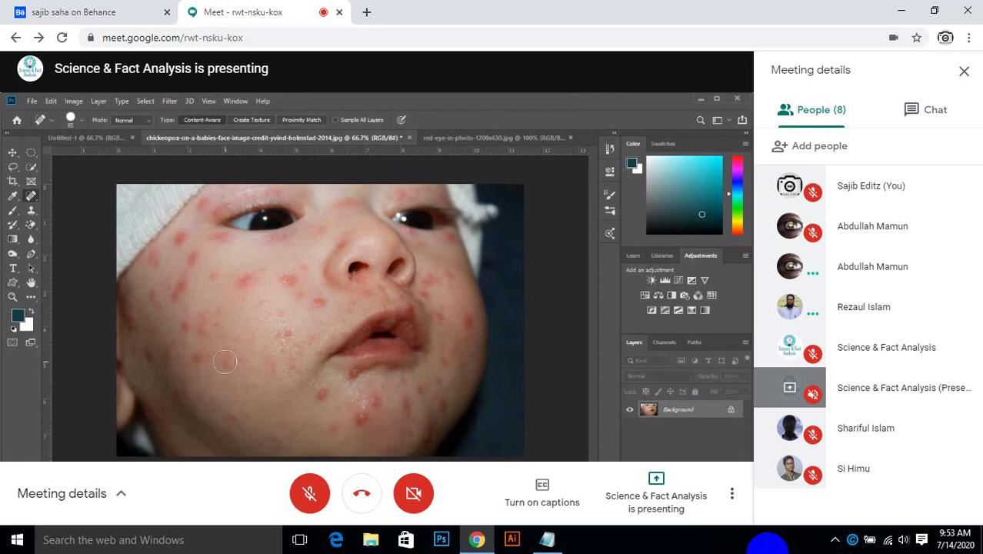
Set the Spot Healing Brush size to 36 px and remove the remaining red spots from the baby's large cheek.
right_click(230, 355)
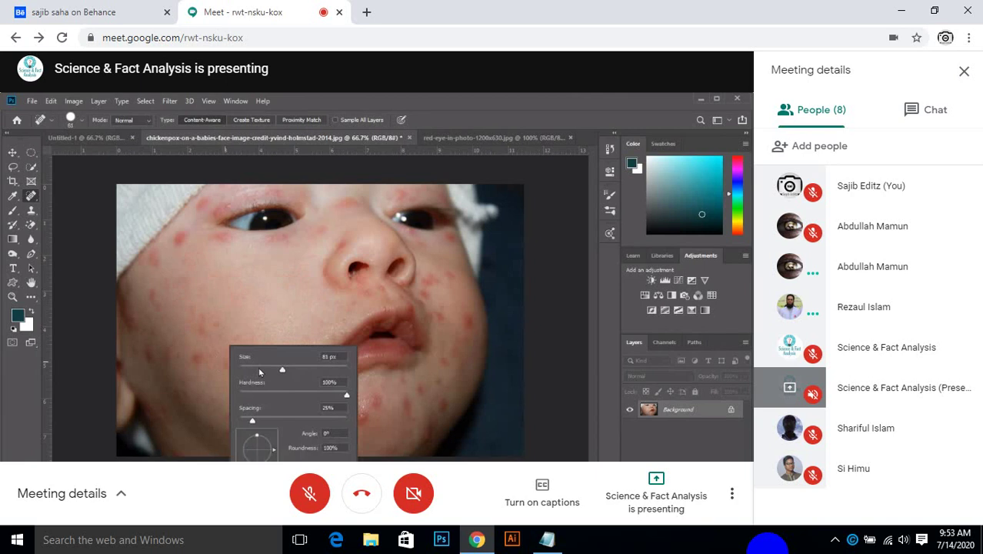
left_click_drag(260, 372, 261, 371)
key("Return")
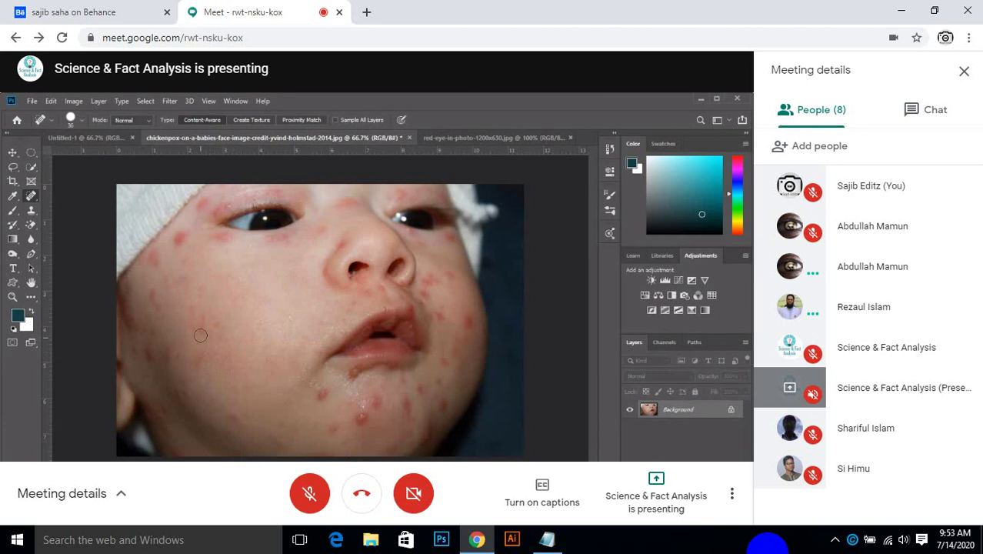
left_click(203, 318)
left_click(199, 296)
left_click(201, 287)
left_click(178, 240)
left_click(172, 346)
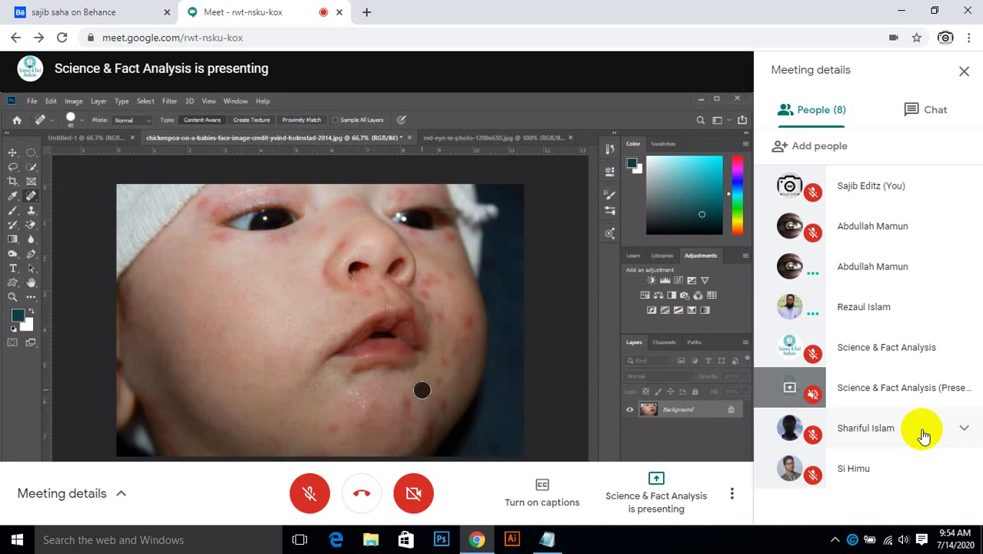
Unmute your own microphone during the baby photo retouching presentation.
left_click(311, 496)
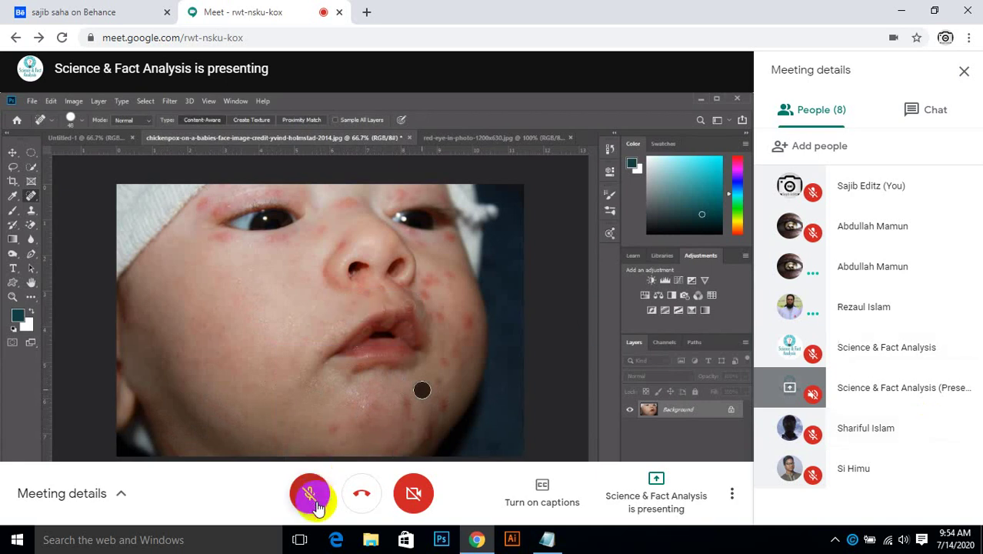
mouse_move(548, 540)
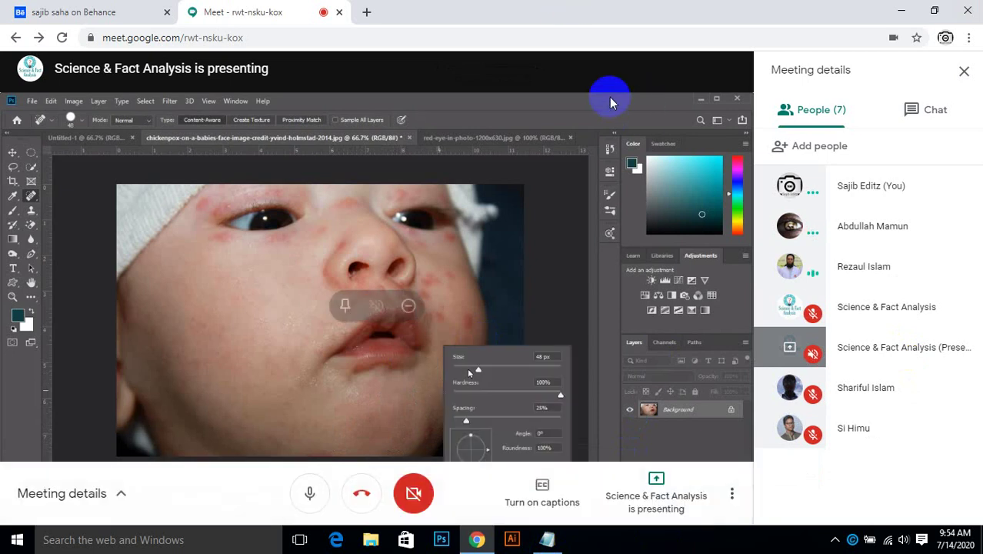
Invite the first suggested contact to the meeting by e-mail.
left_click(815, 149)
left_click(429, 290)
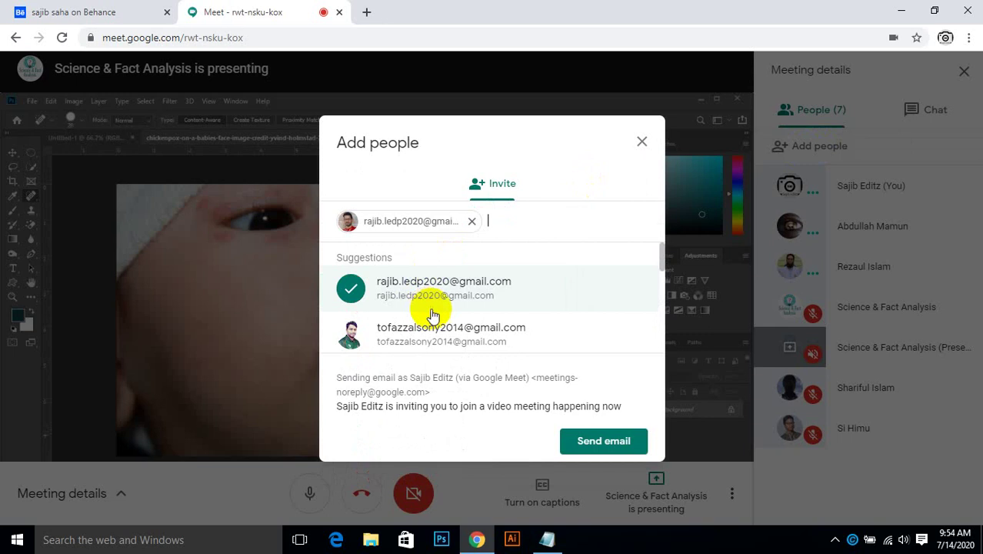
left_click(587, 450)
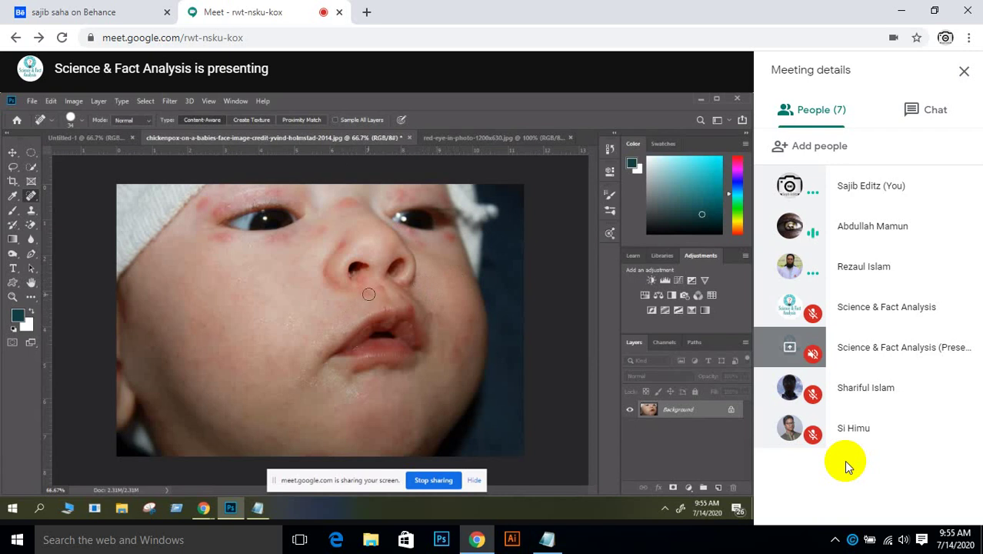
Mute your own microphone while the baby's face is being retouched, and unmute it to speak with the presenter.
mouse_move(727, 384)
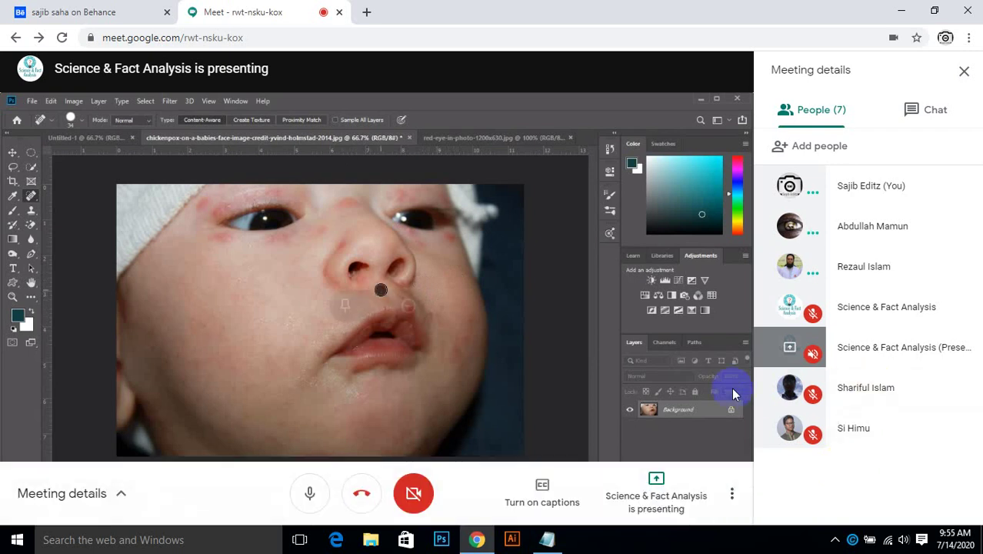
left_click(309, 498)
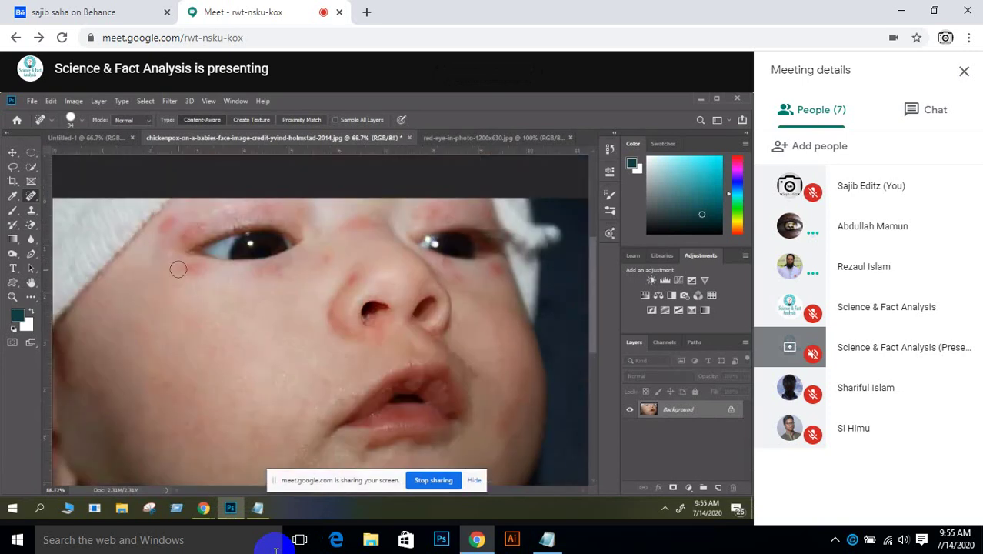
left_click(362, 227)
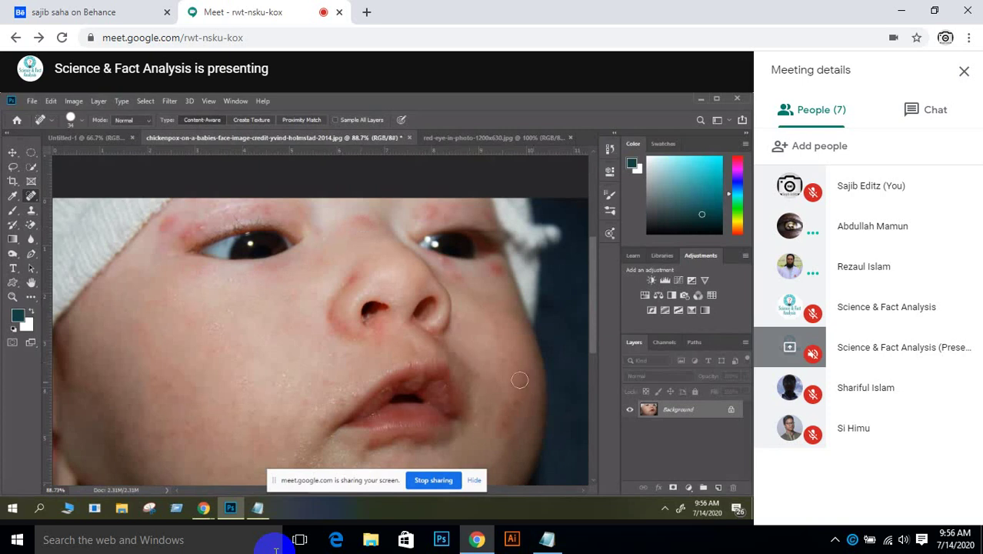
mouse_move(307, 491)
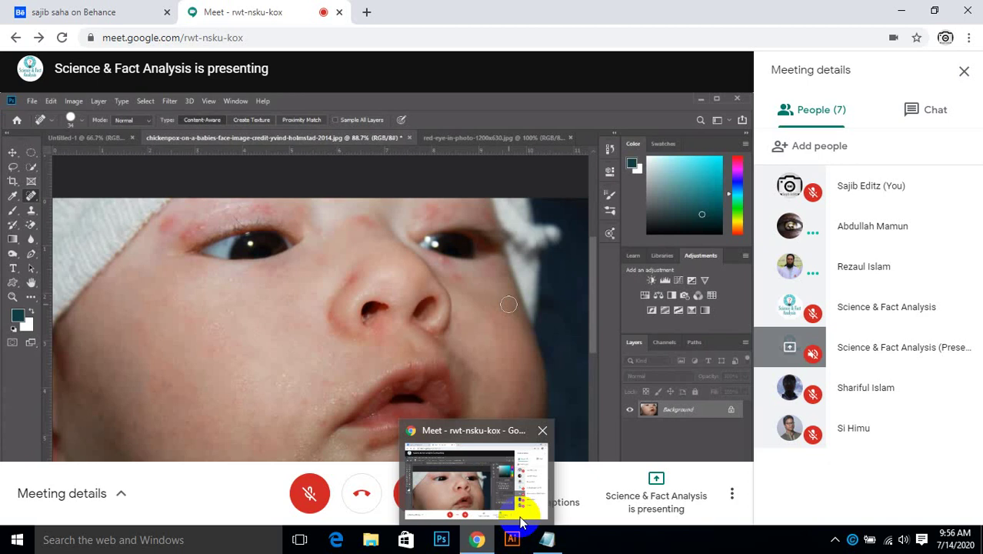
left_click(309, 496)
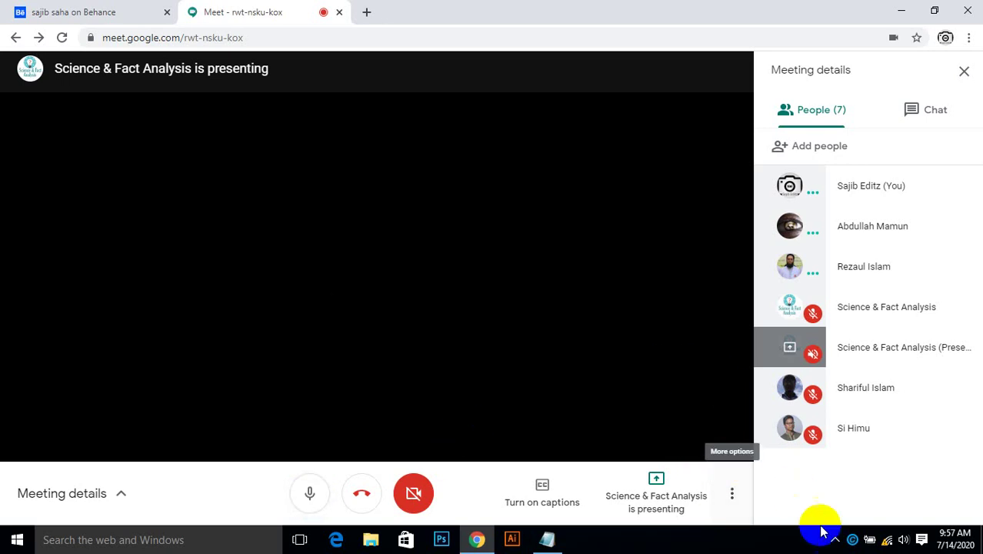
Check the available Wi-Fi networks and the internet connection status.
left_click(888, 541)
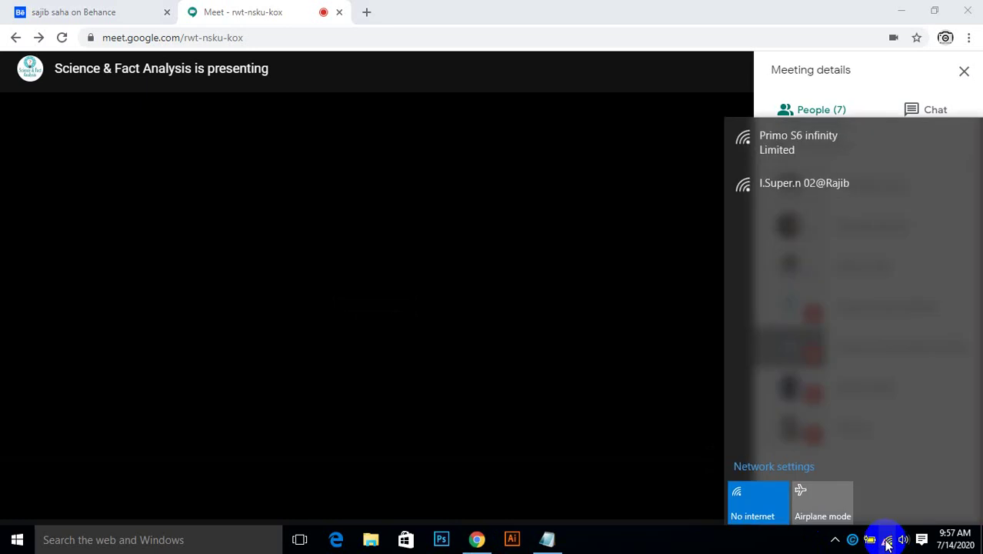
left_click(888, 540)
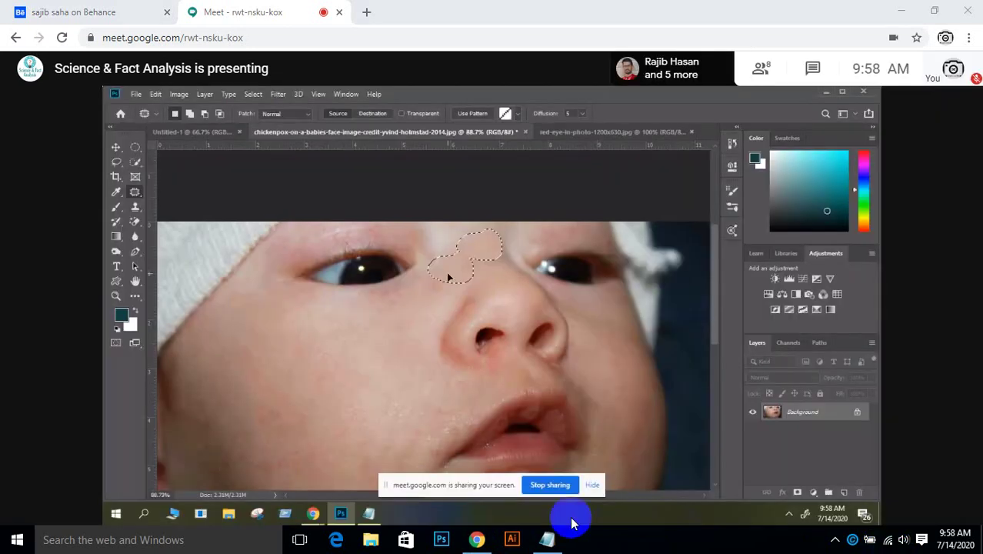
Unmute your own microphone during the Patch tool demonstration, and mute it again.
left_click(452, 496)
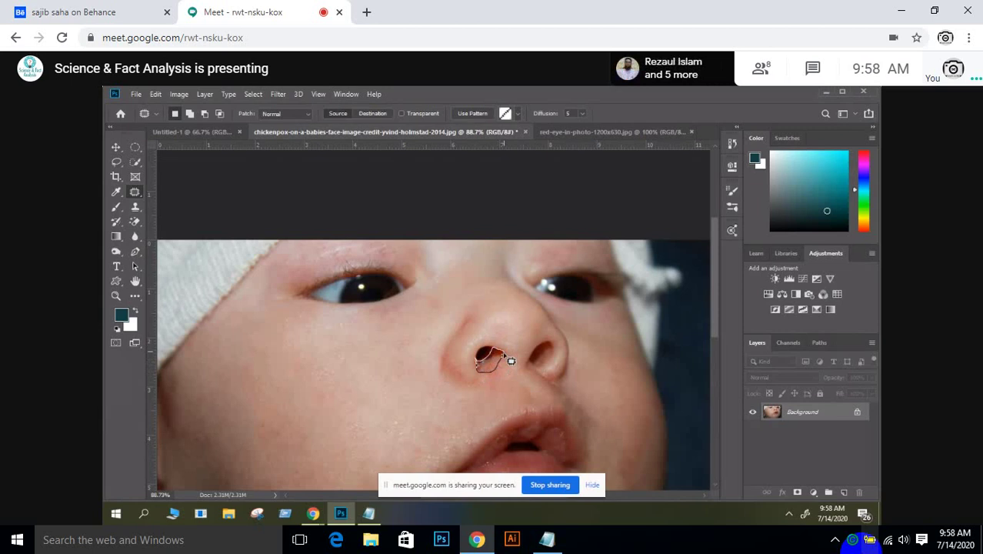
mouse_move(415, 412)
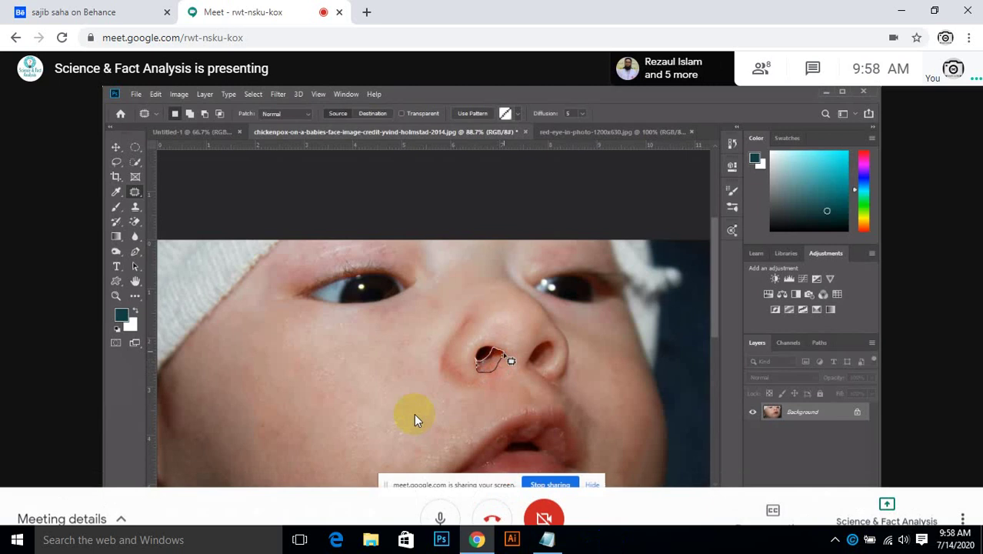
left_click(446, 496)
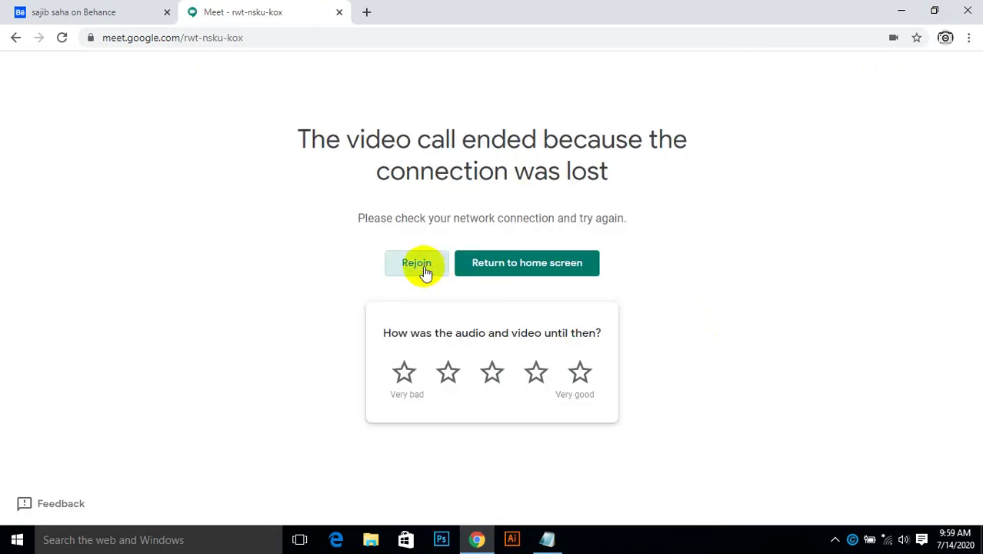
Try to connect to the Primo S6 infinity Wi-Fi network, and dismiss the connection attempt.
left_click(888, 540)
left_click(827, 141)
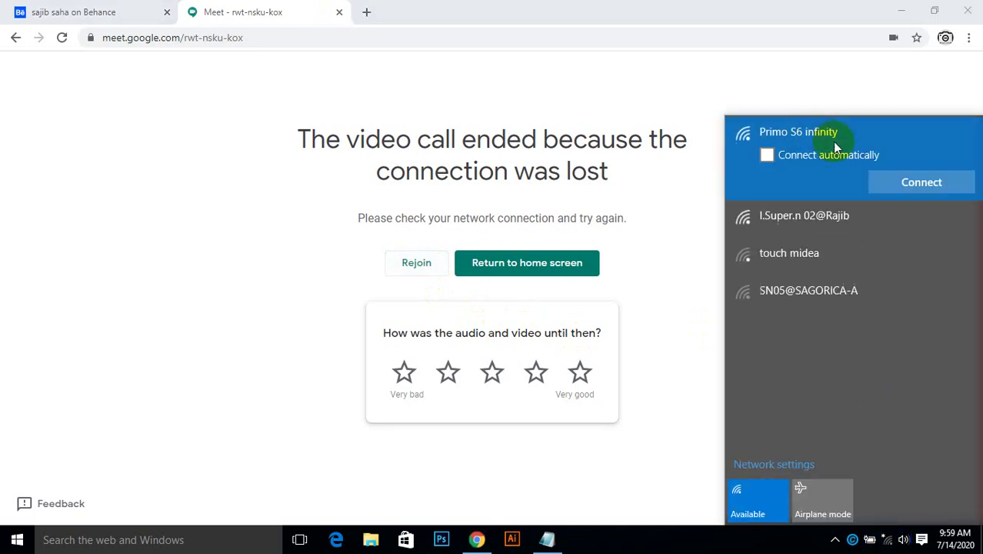
left_click(913, 187)
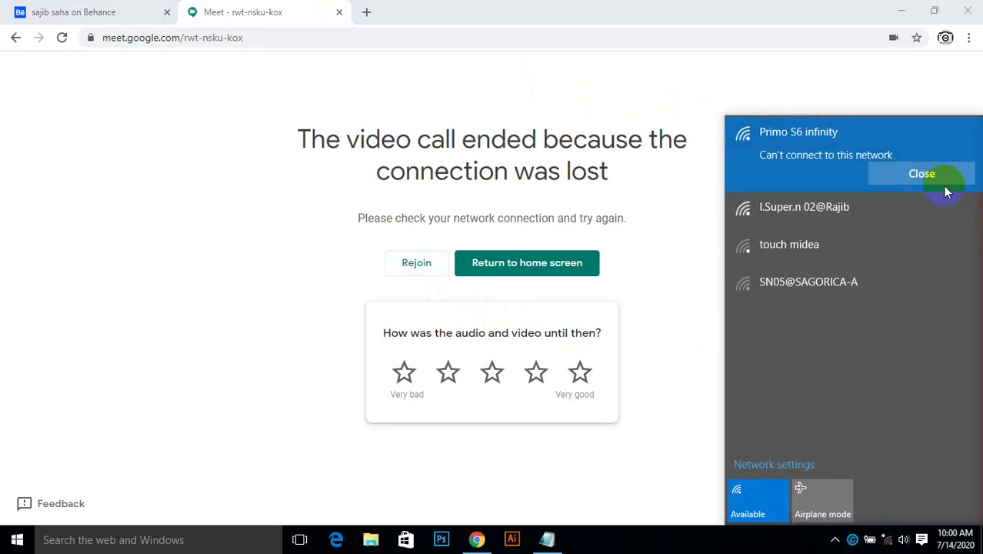
left_click(942, 183)
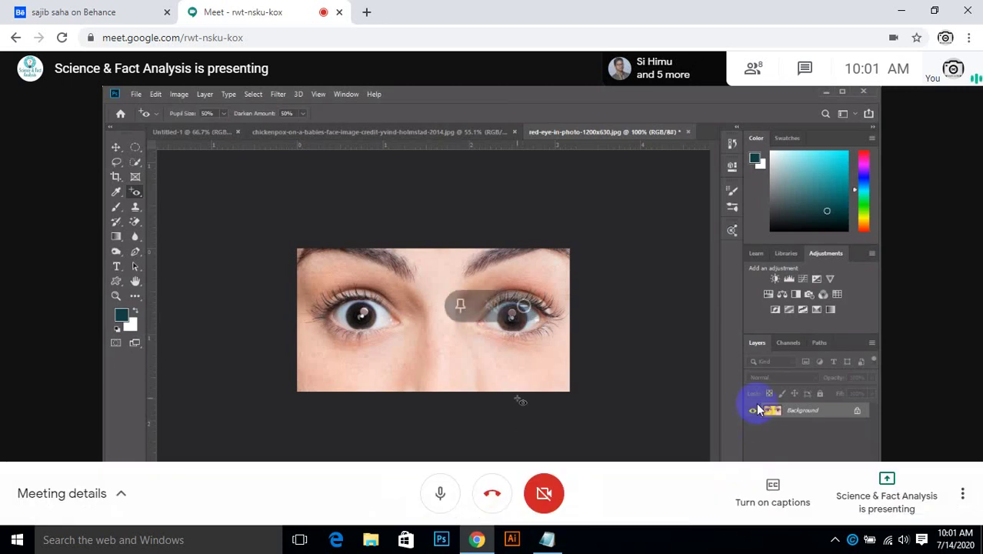
Show the meeting's participant list and present your entire screen to everyone in the call.
left_click(755, 71)
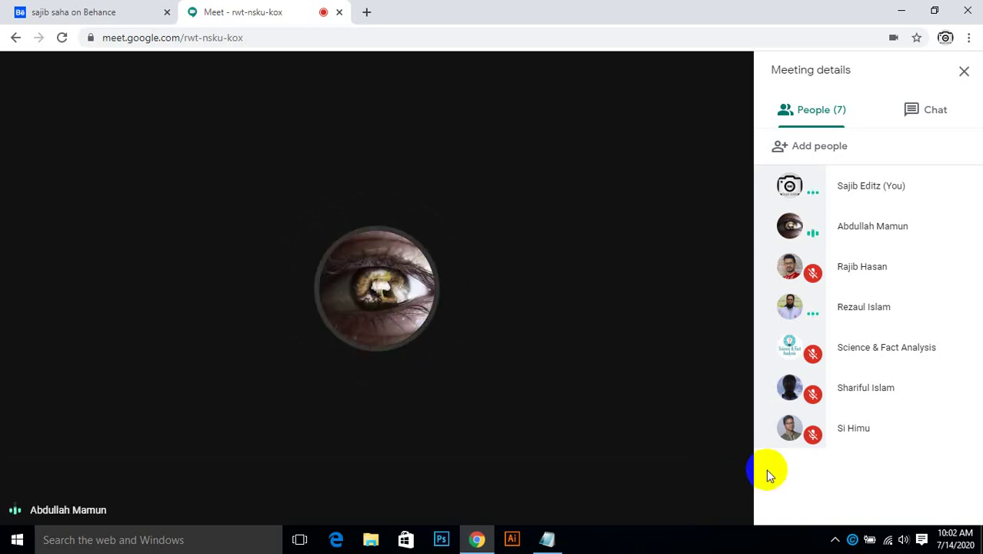
mouse_move(765, 468)
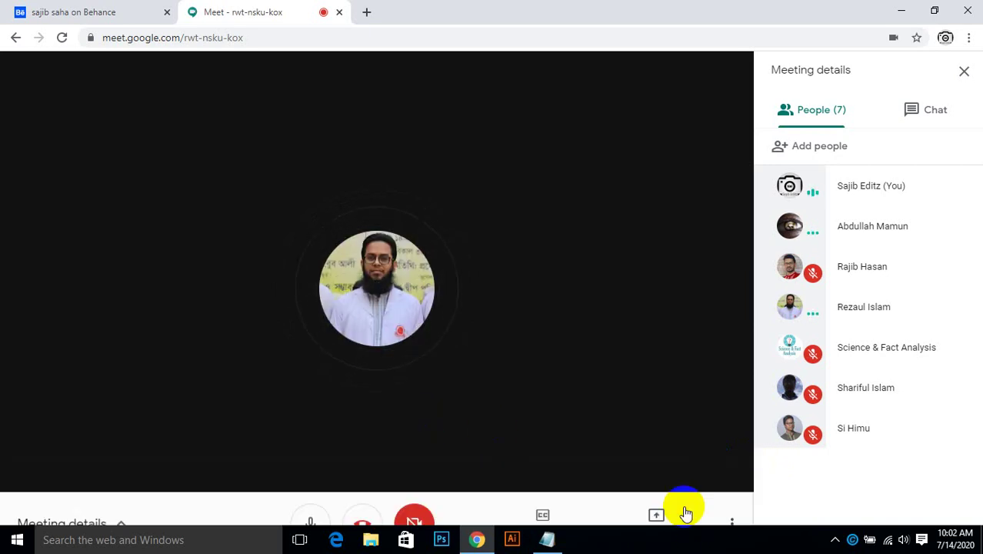
left_click(657, 496)
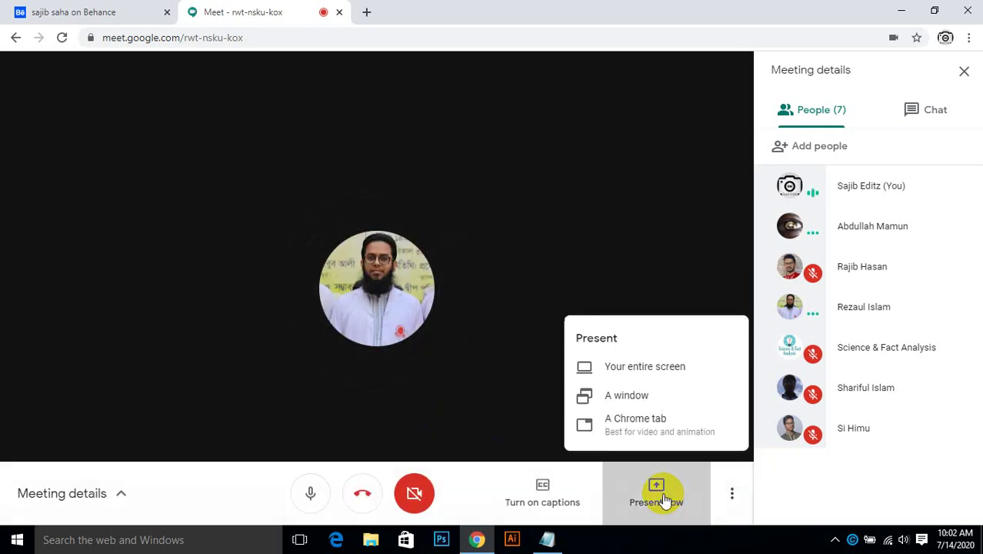
left_click(638, 366)
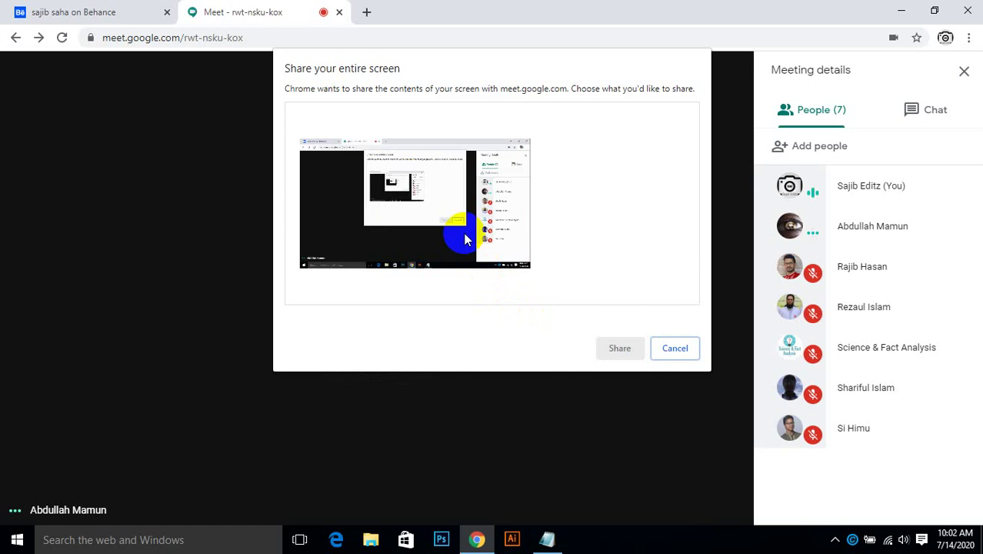
left_click(465, 240)
left_click(615, 348)
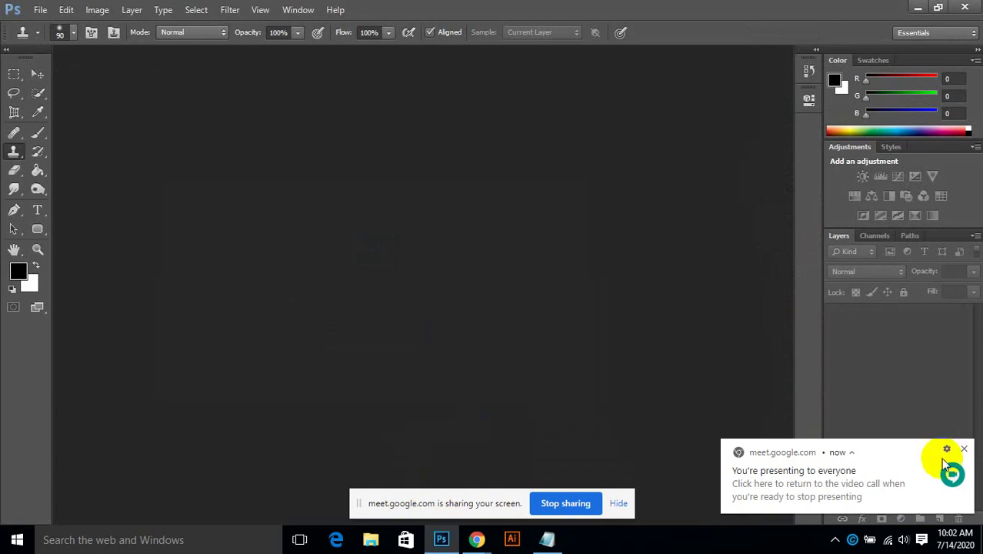
Dismiss the presenting notification and create a new blank document with a white background in Photoshop.
left_click(964, 449)
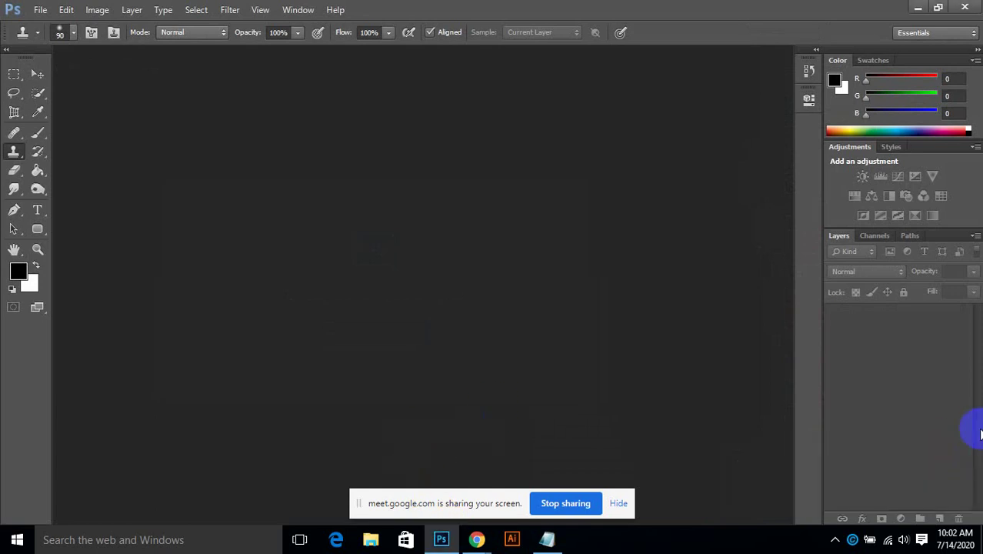
left_click(35, 9)
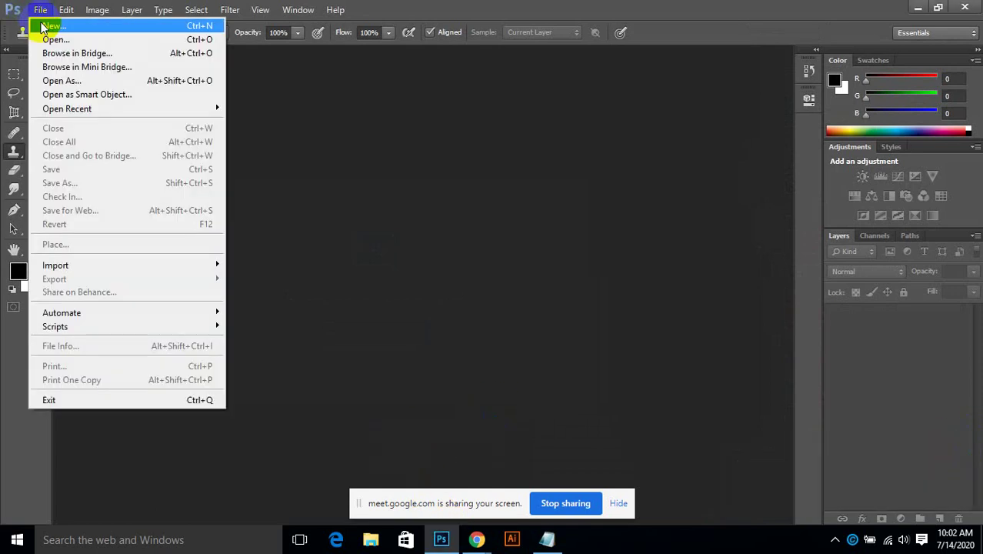
left_click(29, 24)
left_click(542, 112)
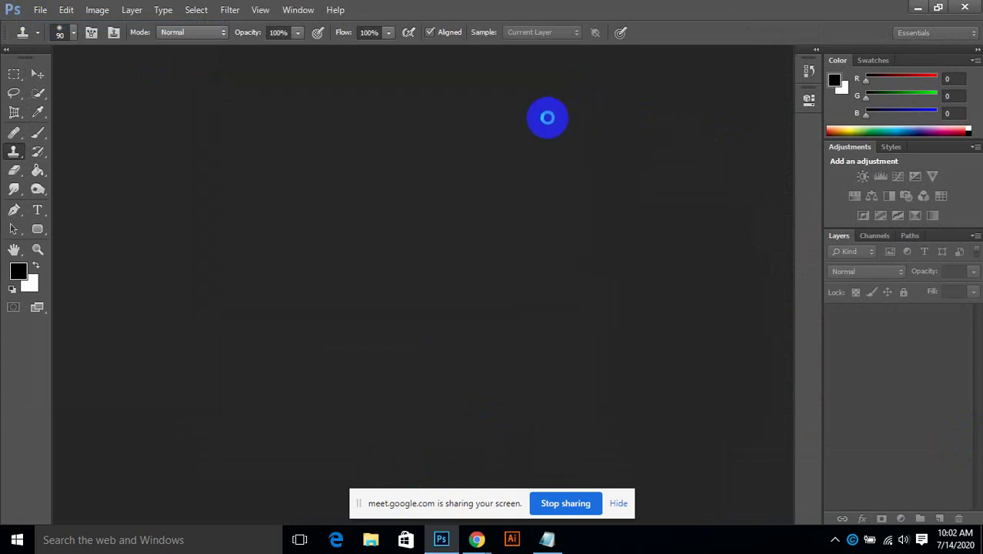
left_click(549, 124)
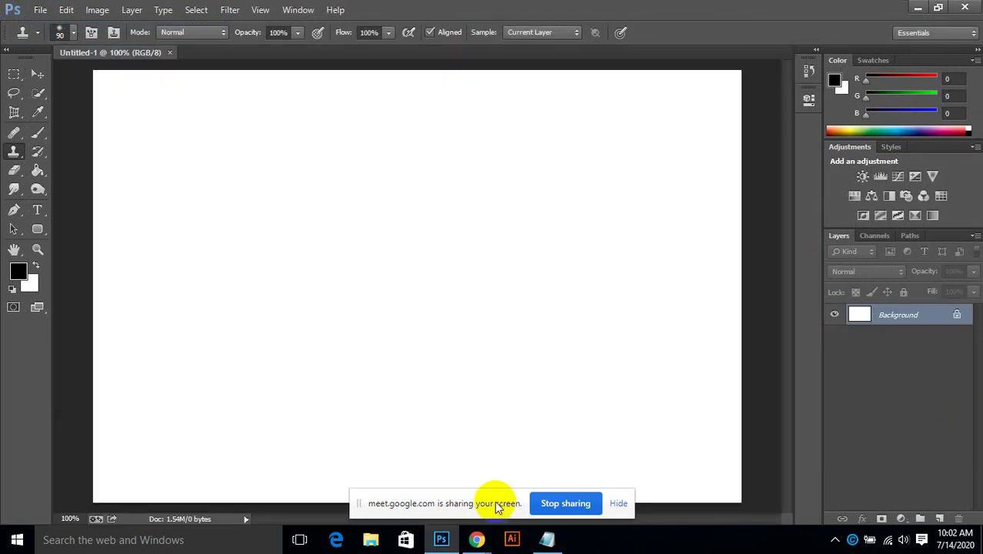
Switch to the Meet window to check the participants, and return to Photoshop.
mouse_move(476, 538)
left_click(433, 454)
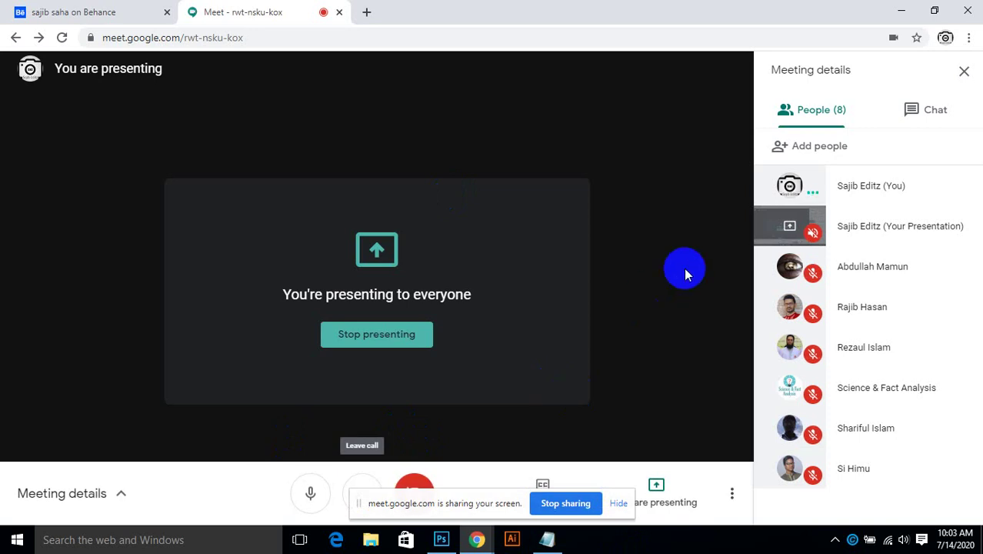
left_click(904, 9)
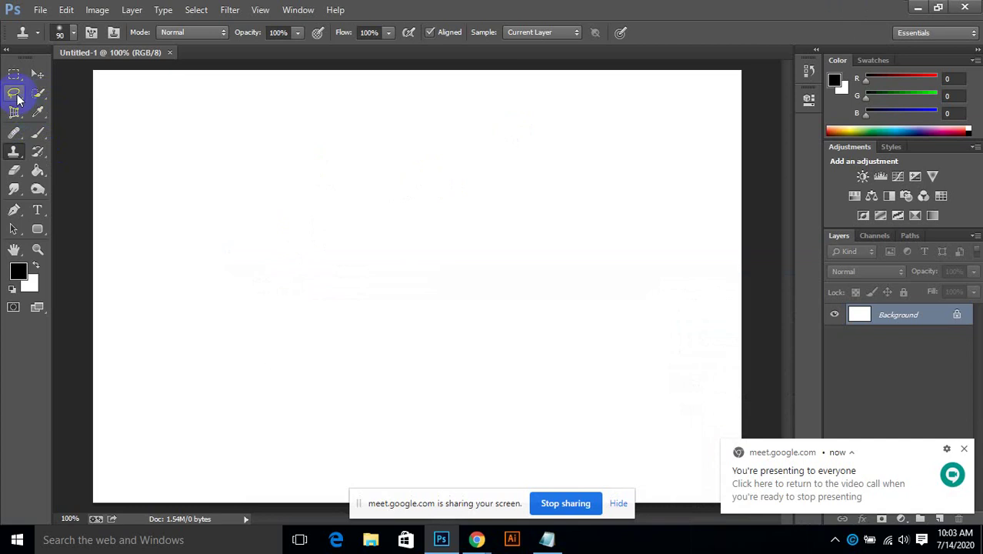
Show the variants of the Lasso and Pen tools and the Pen tool's Shape and Path drawing modes.
left_click(16, 94)
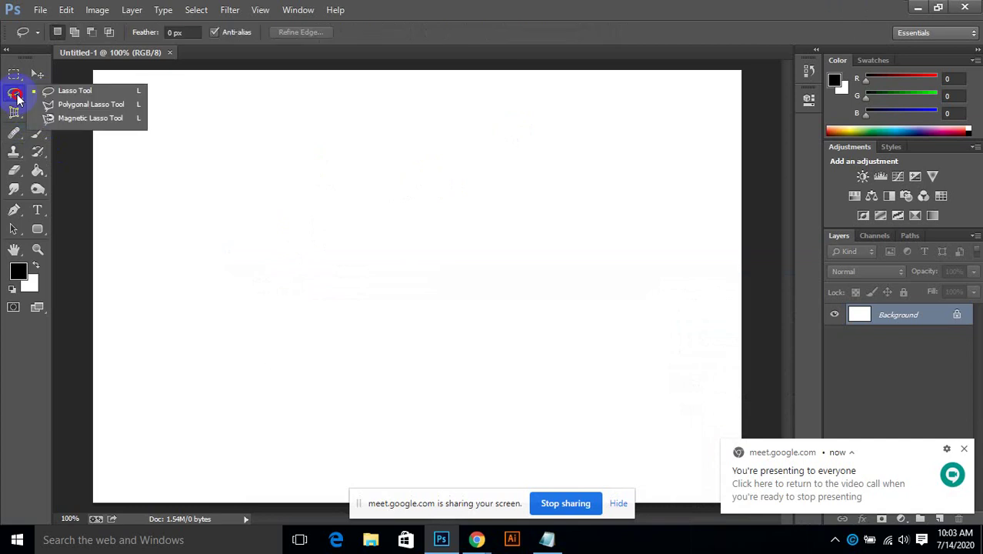
left_click(373, 8)
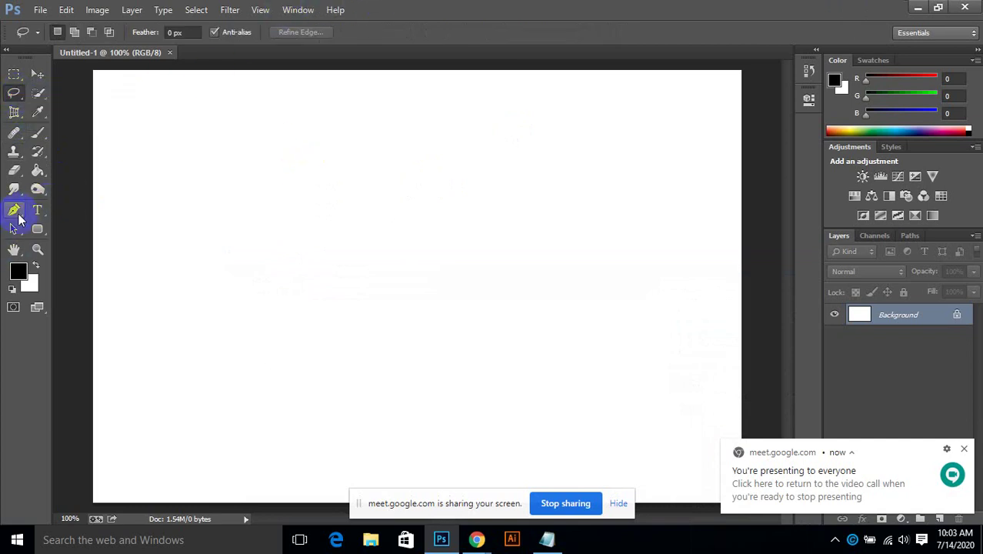
left_click(15, 211)
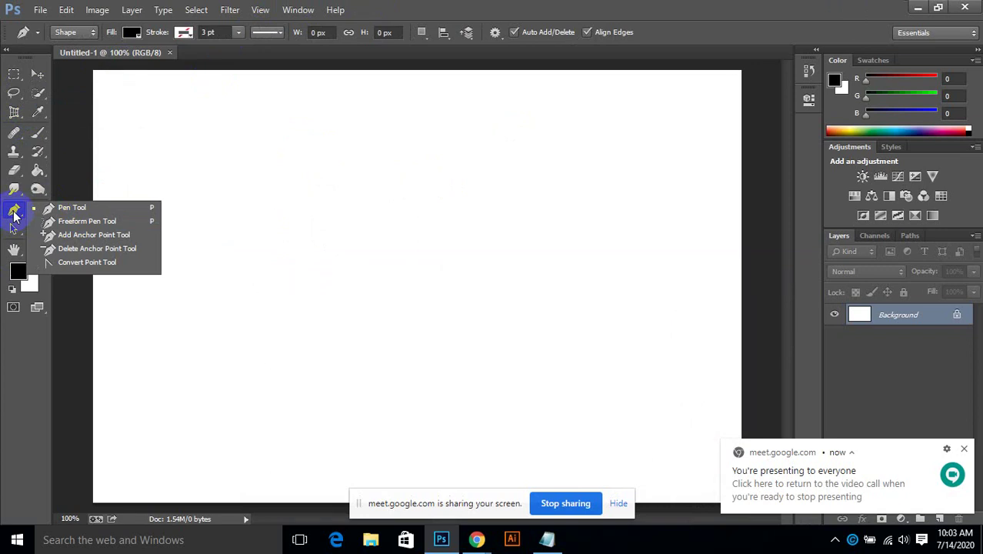
left_click(14, 215)
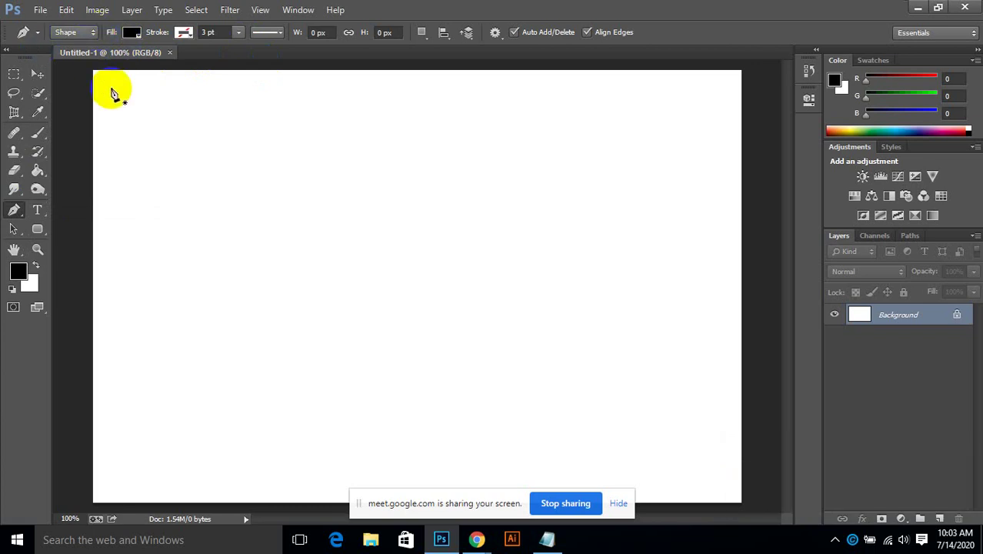
left_click(69, 35)
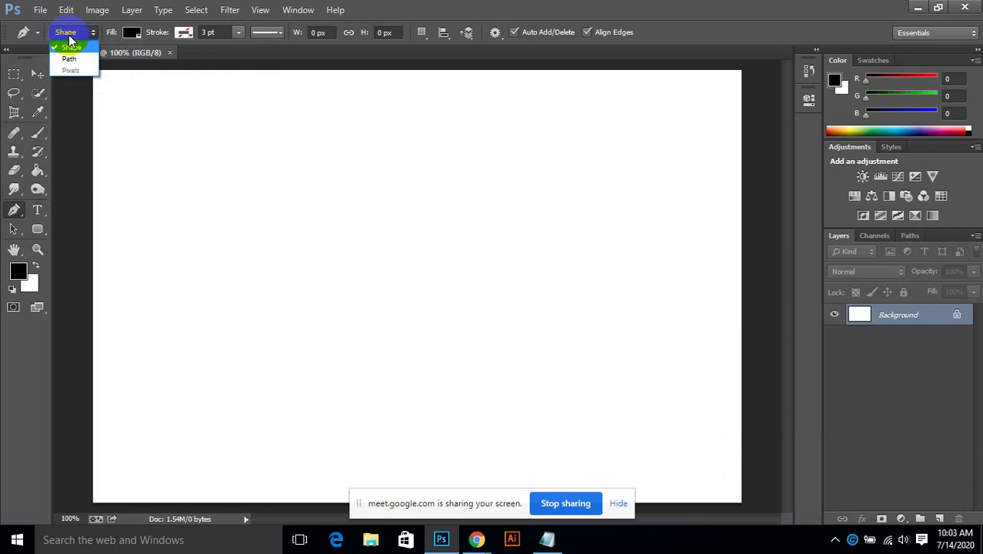
left_click(39, 227)
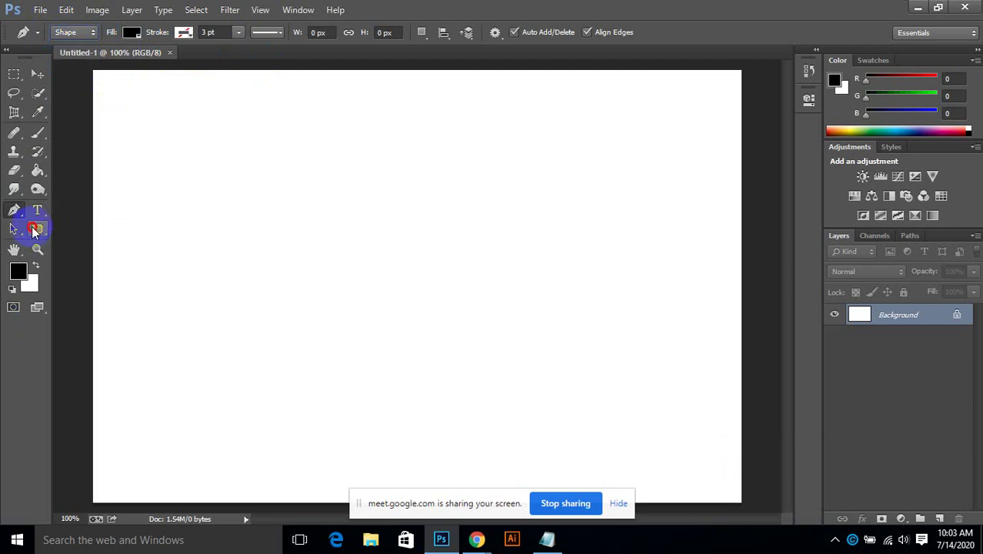
Draw two rectangles side by side in the upper part of the canvas, about 166 × 171 px and 178 × 156 px.
mouse_move(37, 229)
left_mouse_down()
mouse_move(71, 228)
mouse_move(98, 265)
mouse_move(81, 273)
mouse_move(71, 226)
left_mouse_up()
left_click_drag(156, 156, 277, 279)
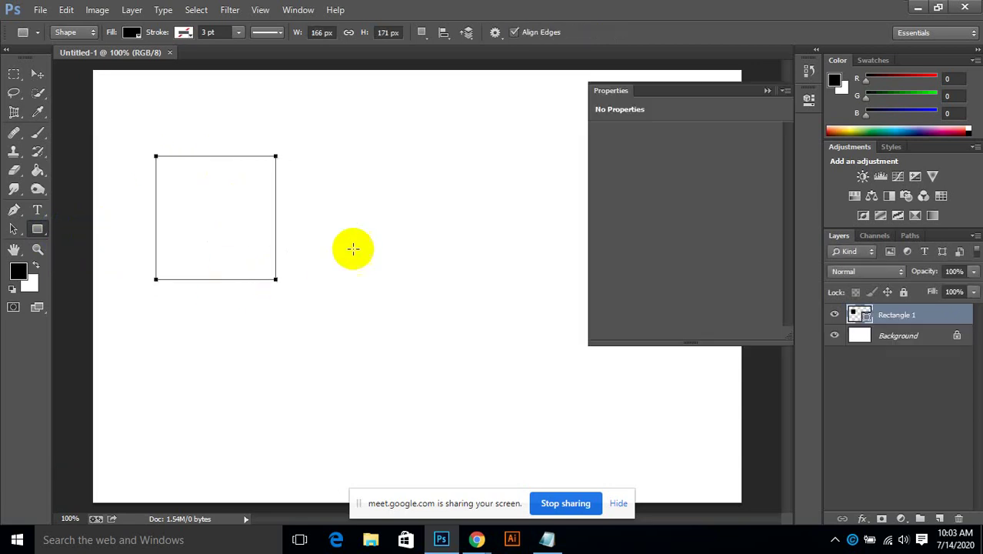
left_click_drag(329, 147, 457, 259)
Try several swatches for the second rectangle's fill and set it to orange.
left_click(601, 177)
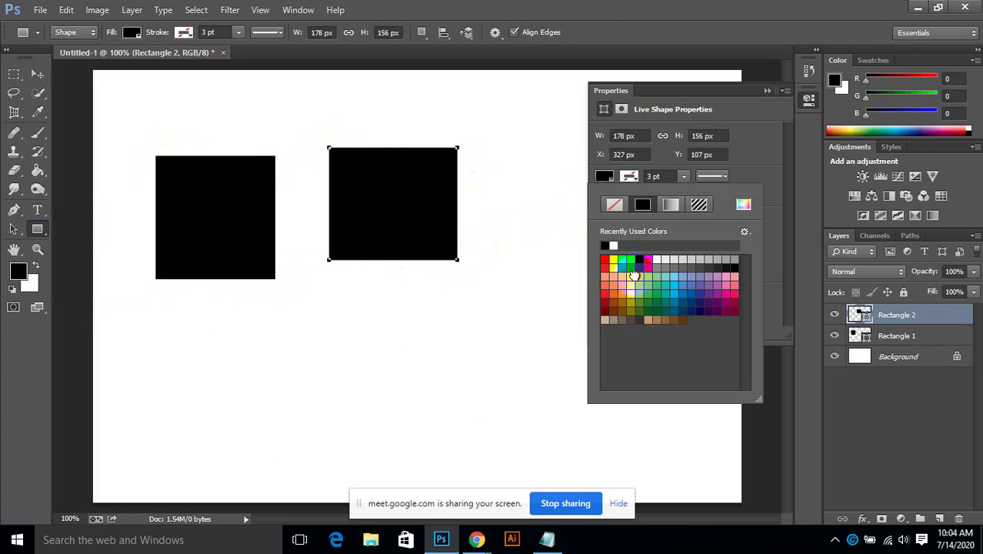
left_click(632, 276)
left_click(630, 284)
left_click(623, 289)
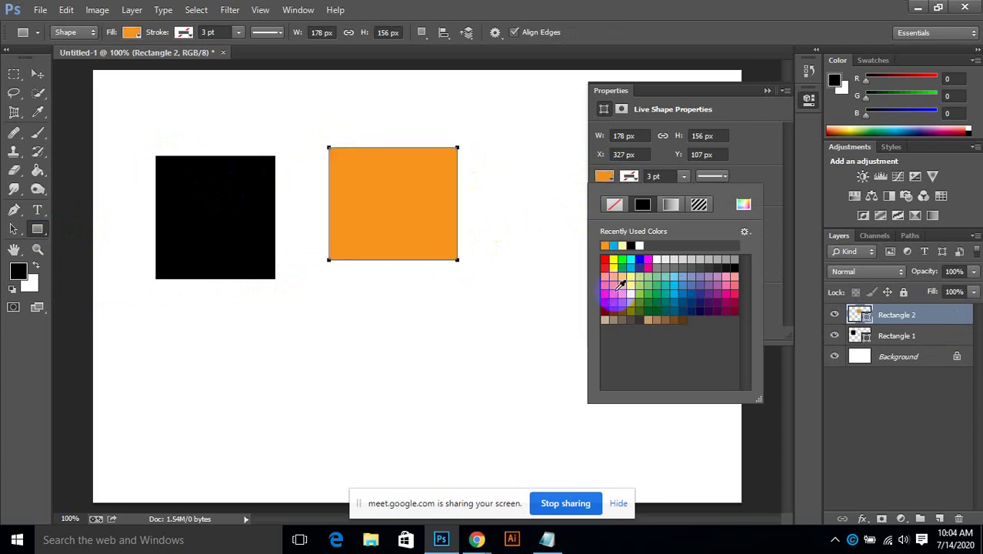
Try another swatch for the second rectangle's fill, set it to light blue, and collapse the shape properties.
left_click(614, 290)
left_click(669, 273)
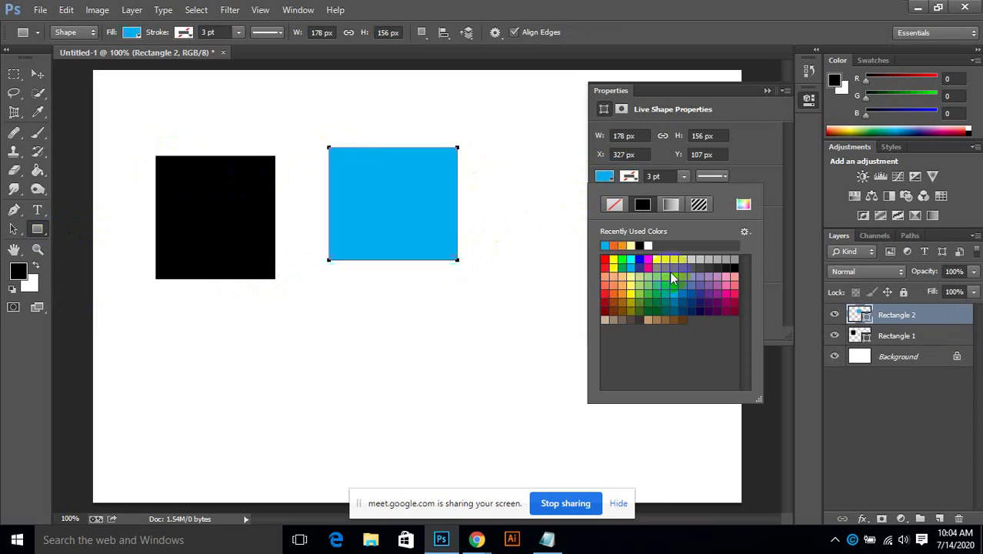
left_click(766, 91)
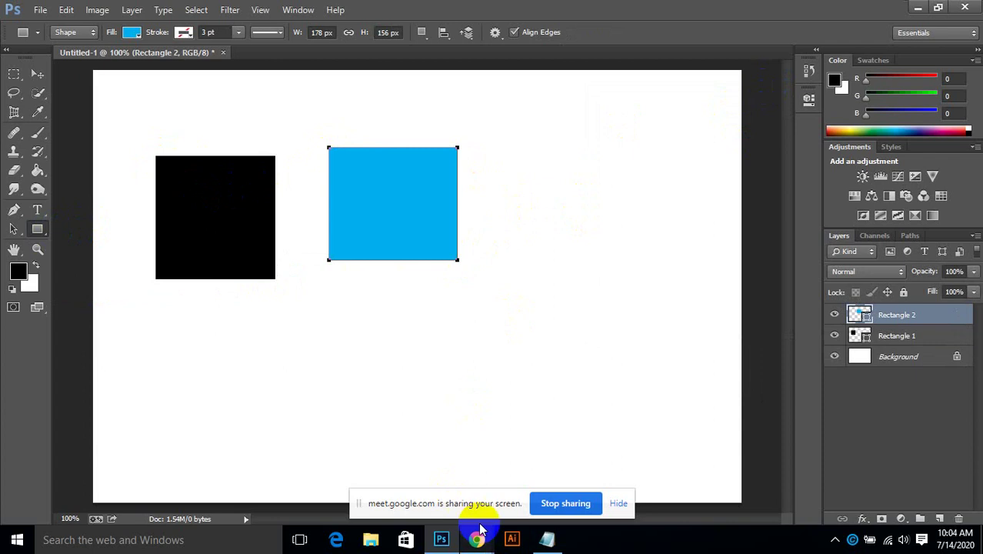
Switch to the Meet window, turn the microphone off and on again, and return to Photoshop.
mouse_move(476, 538)
left_click(388, 439)
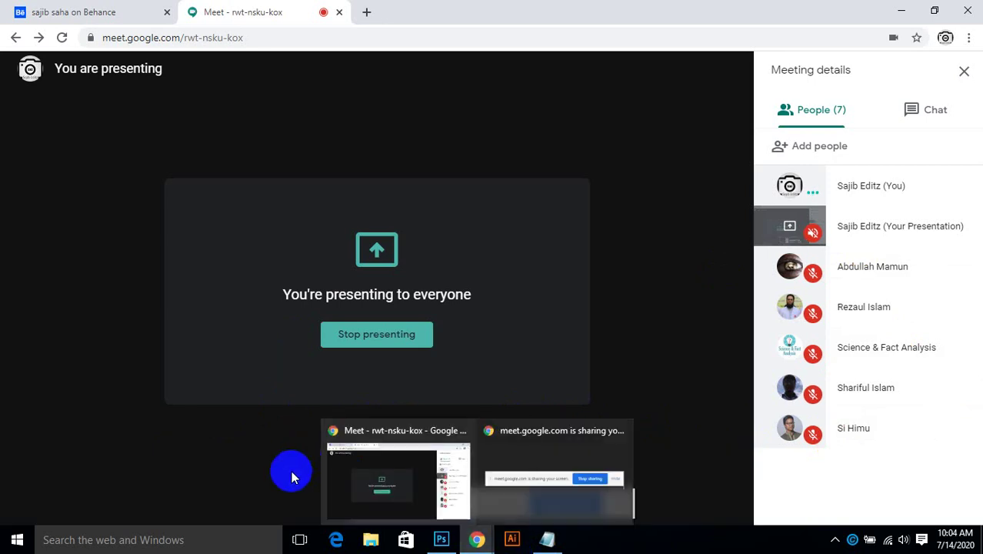
left_click(617, 542)
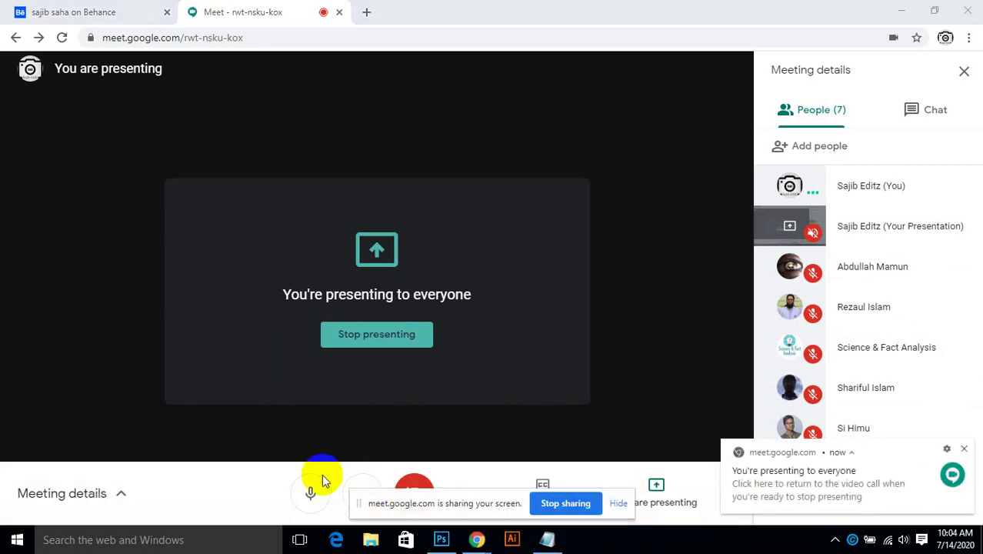
left_click(312, 492)
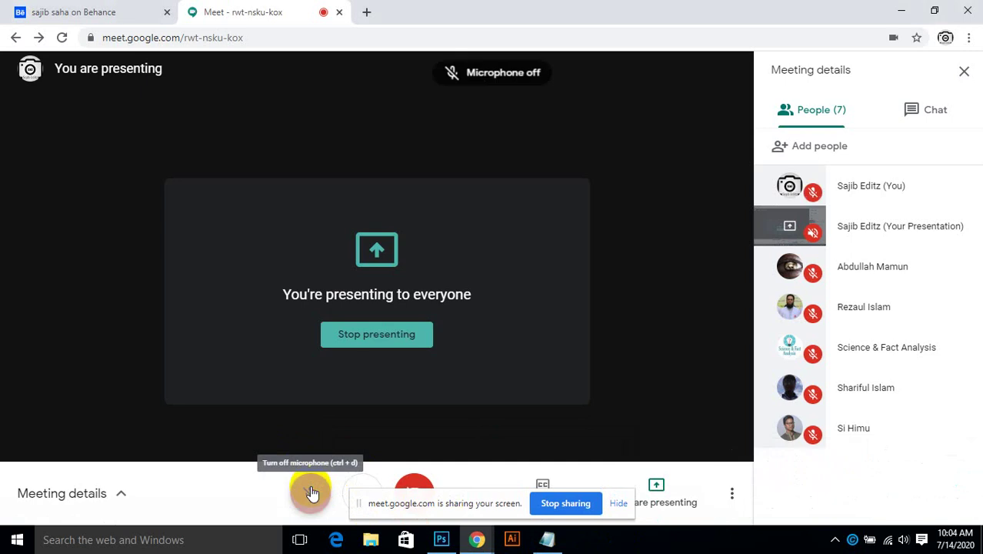
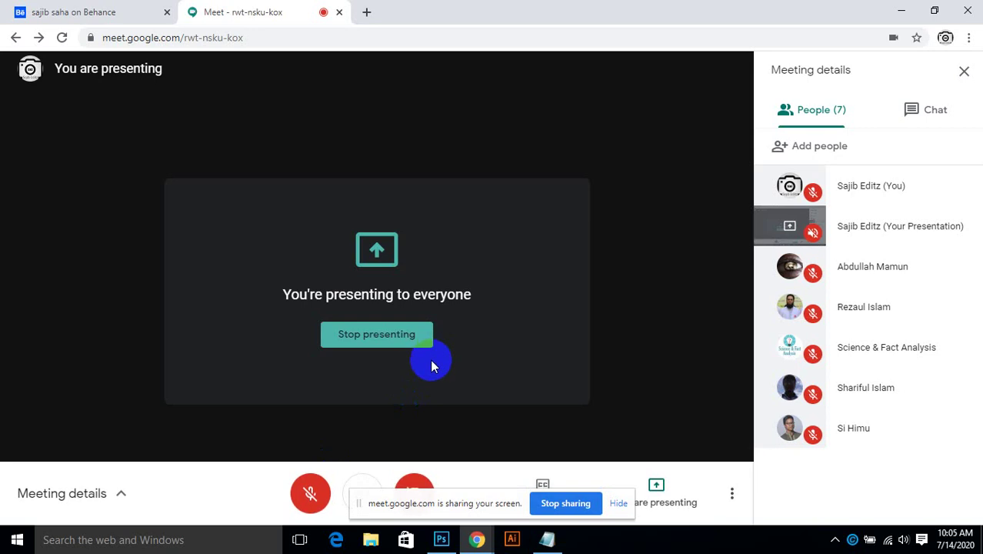
left_click(307, 499)
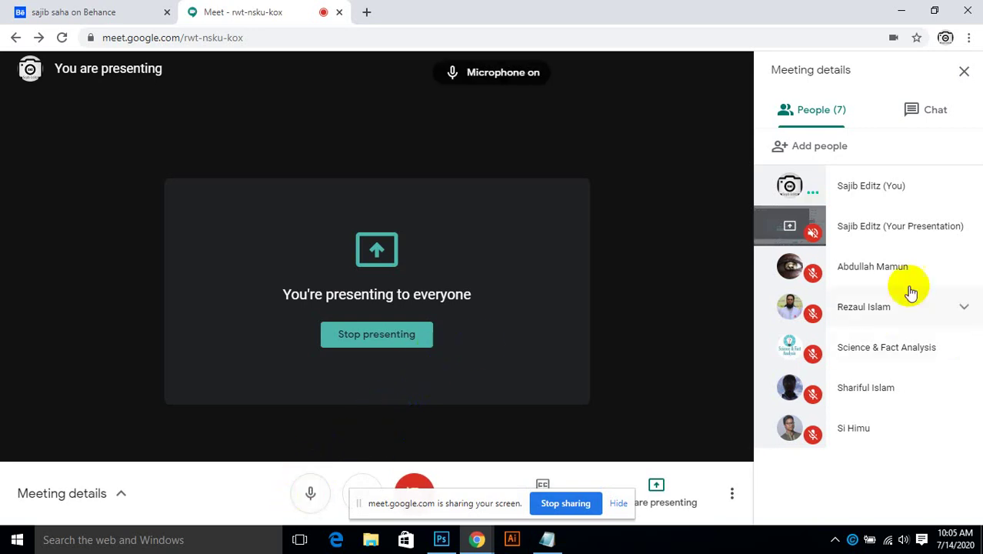
left_click(443, 538)
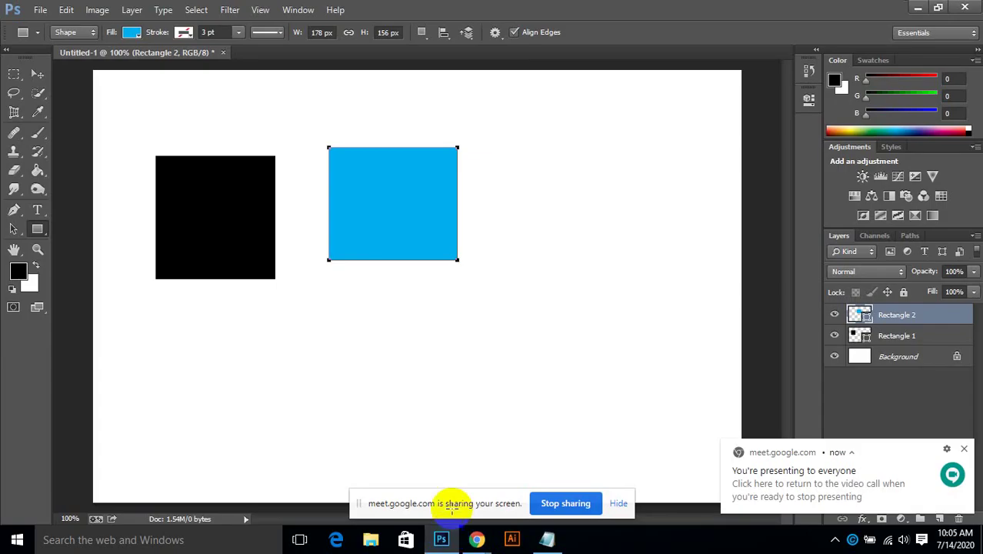
Move the blue rectangle over the black one's corner and draw three narrow rectangles around them, including about 97 × 166 and 74 × 145 px.
left_click(36, 74)
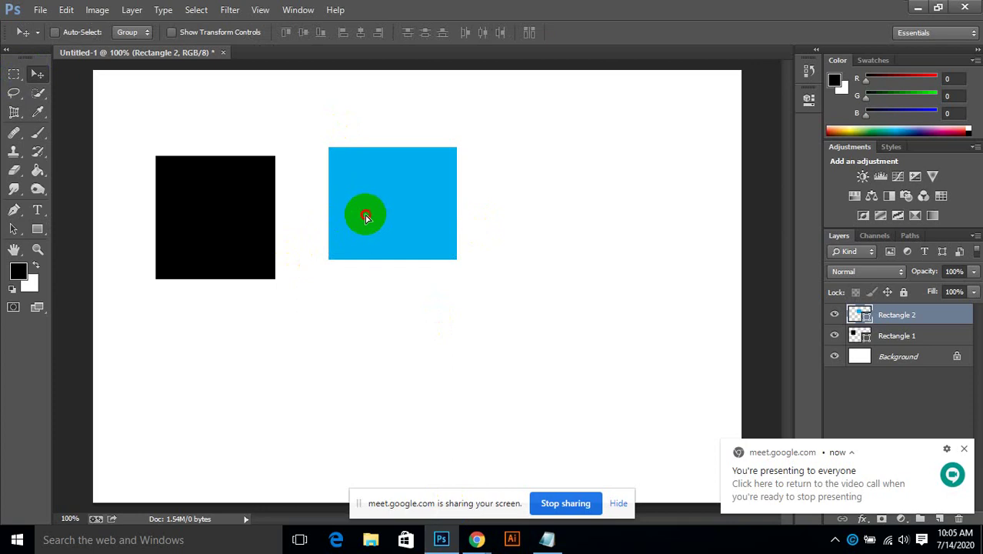
left_click_drag(363, 213, 299, 288)
left_click(37, 229)
left_click_drag(419, 134, 489, 255)
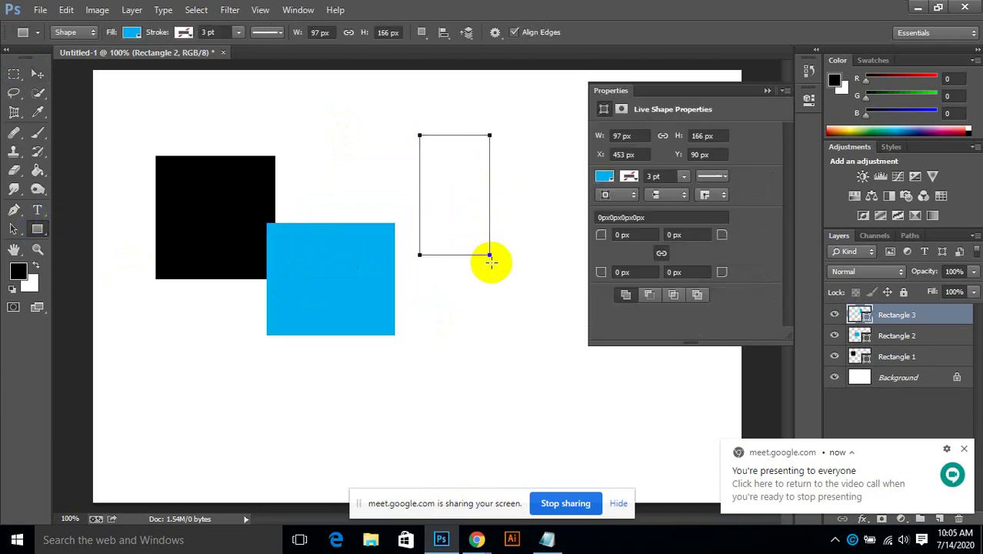
mouse_move(193, 314)
left_mouse_down()
mouse_move(227, 404)
mouse_move(256, 428)
left_mouse_up()
left_click_drag(442, 297, 498, 402)
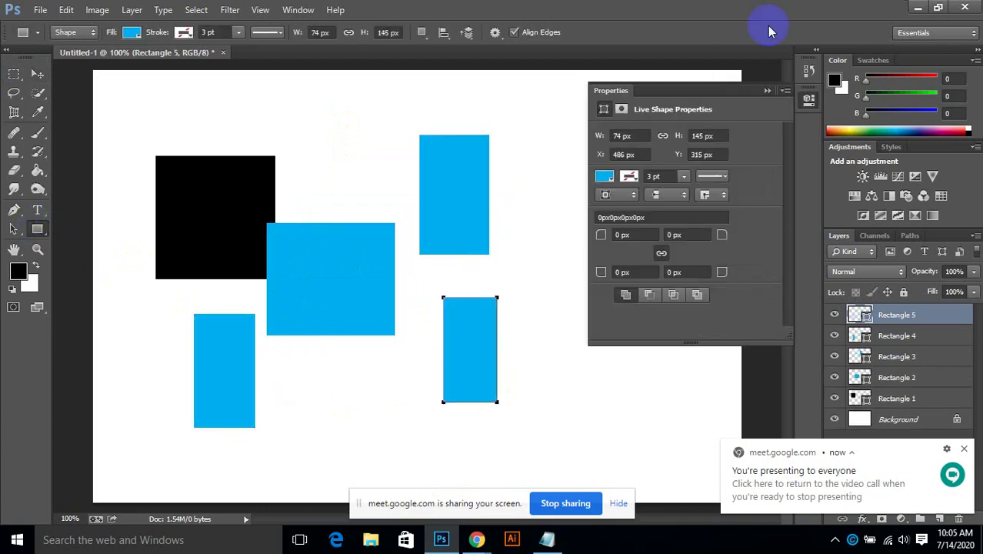
left_click(770, 92)
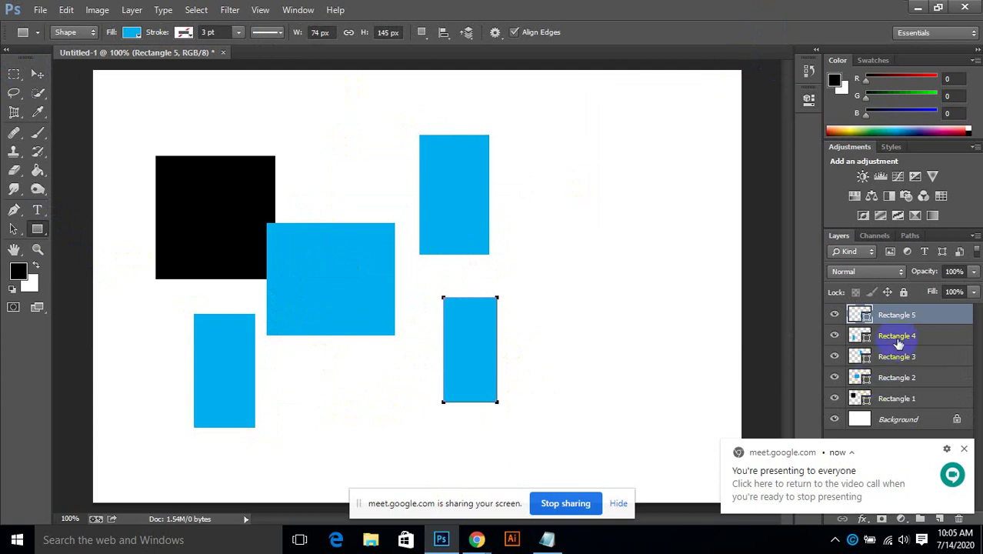
left_click(964, 449)
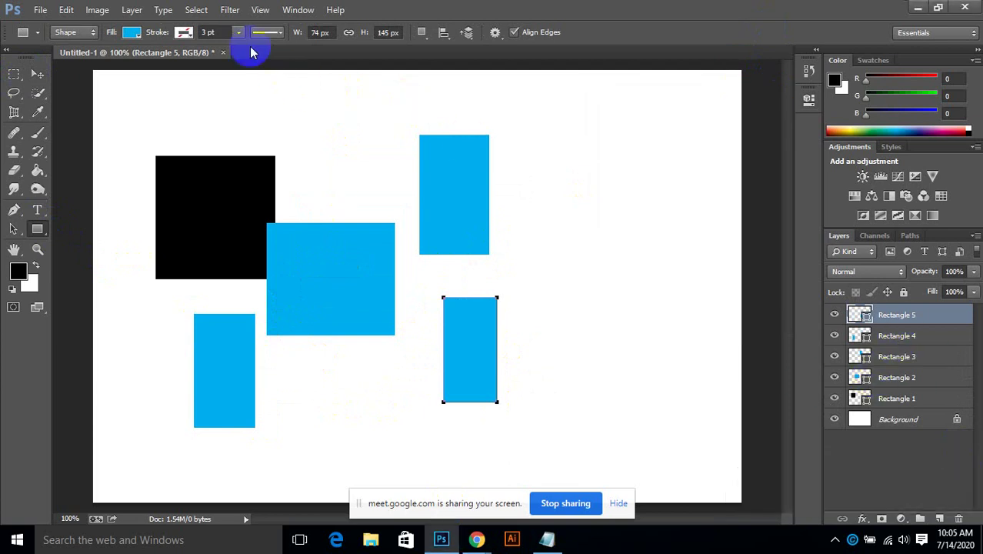
Close the document without saving and create a new 900 × 600 px RGB document at 72 pixels/inch with a white background.
left_click(223, 52)
left_click(503, 211)
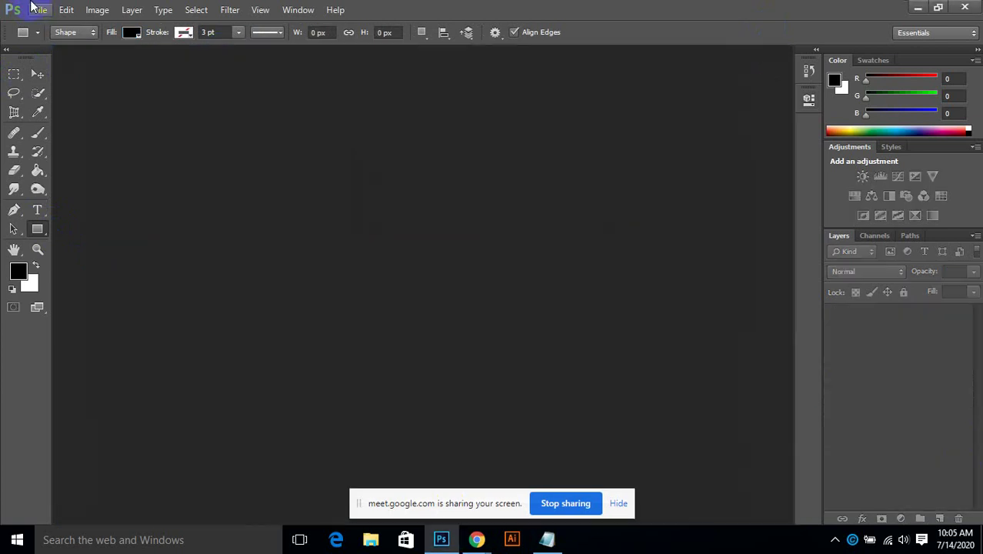
left_click(35, 11)
left_click(55, 25)
left_click(529, 112)
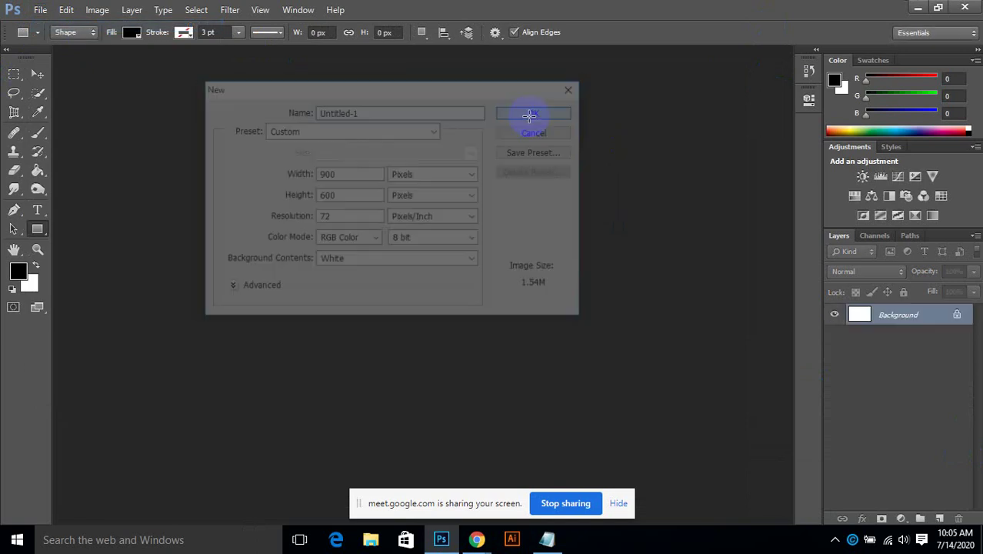
With the Pen tool in Shape mode, draw a closed eight-corner black polygon about 498 × 267 px on the canvas.
left_click(13, 212)
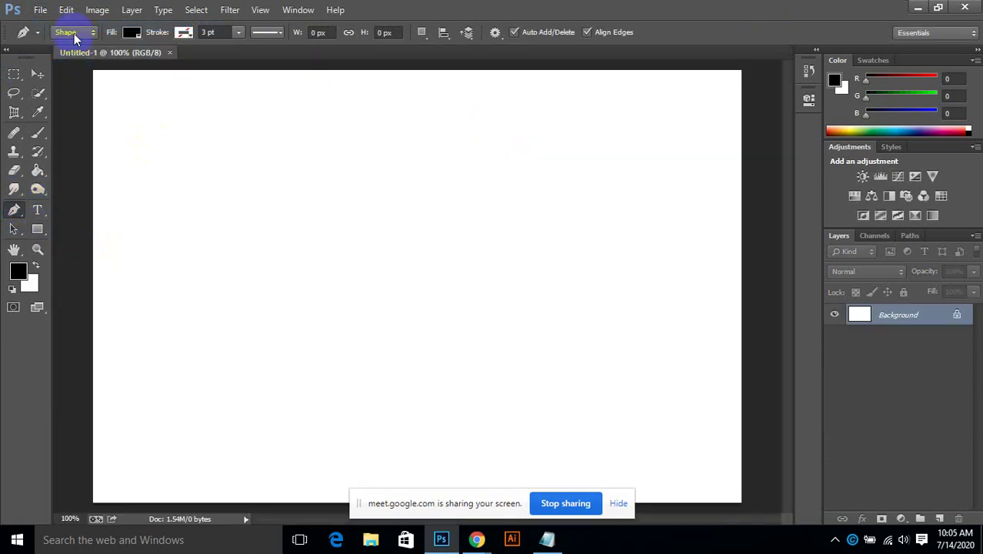
left_click(82, 69)
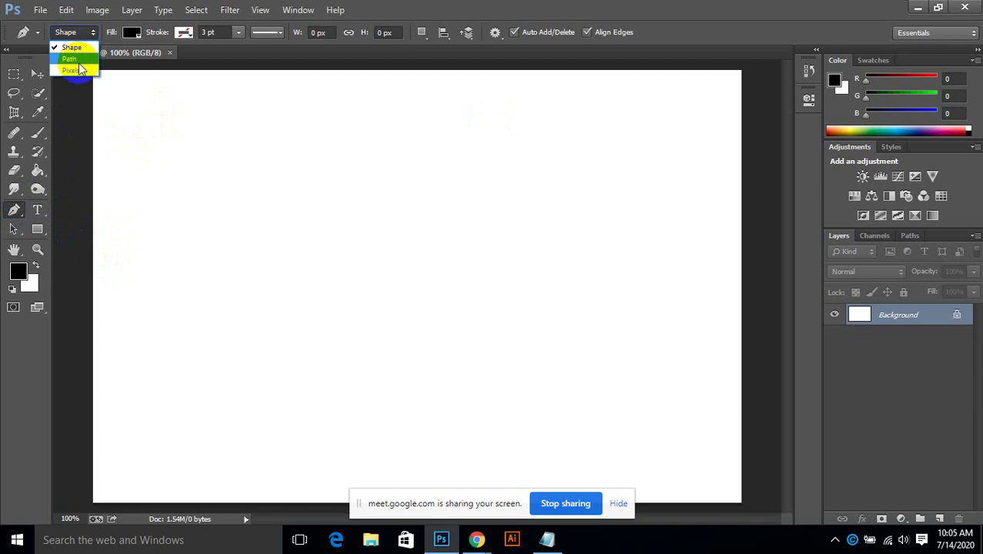
left_click(72, 42)
left_click(176, 282)
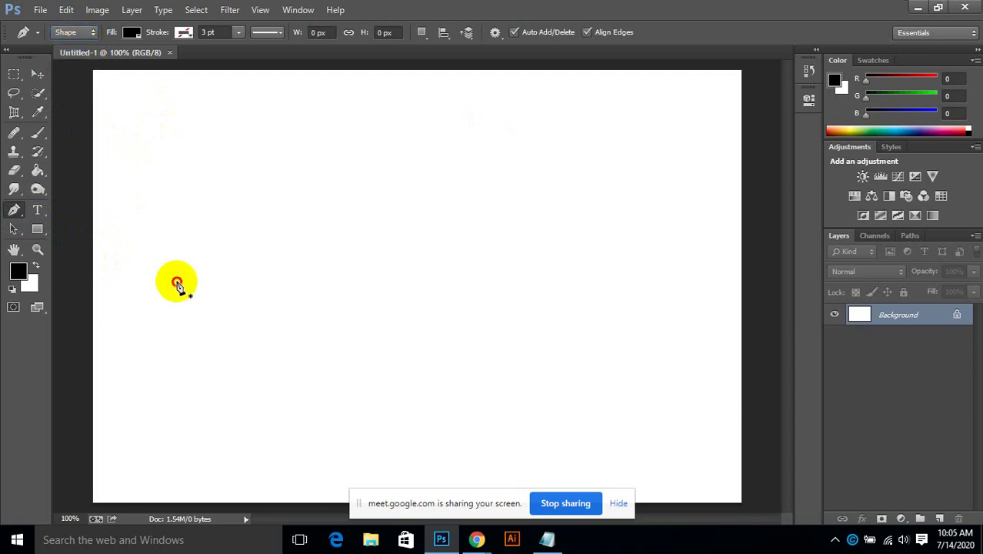
left_click(301, 164)
left_click(483, 243)
left_click(522, 328)
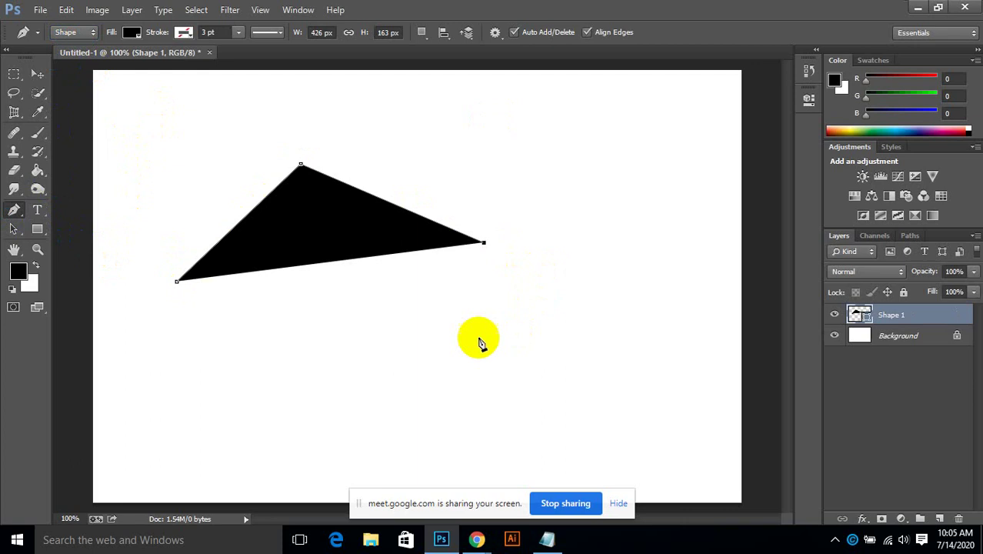
left_click(383, 355)
left_click(244, 356)
left_click(191, 338)
left_click(162, 315)
left_click(176, 282)
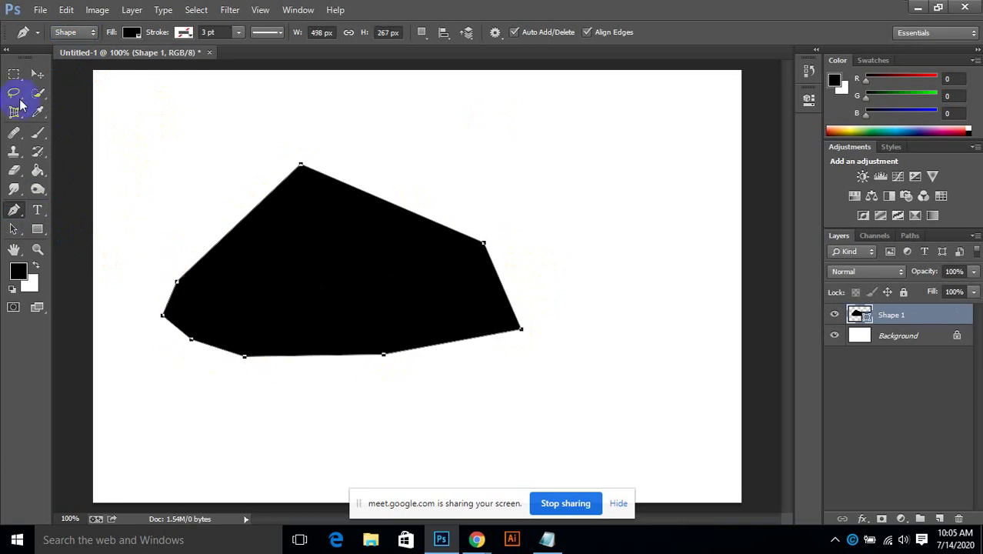
Move the black polygon slightly upward on the canvas.
left_click(35, 75)
left_click(250, 264)
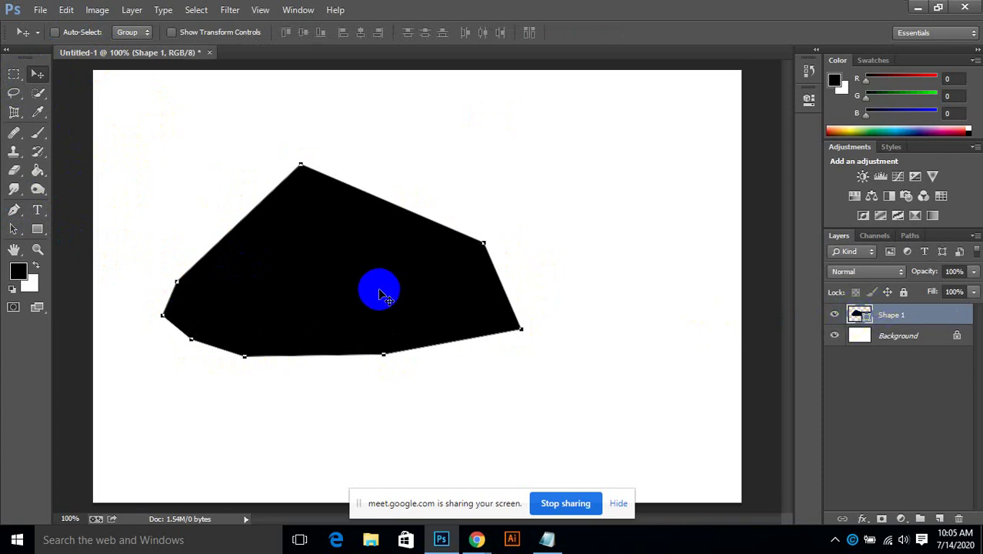
left_click_drag(377, 288, 377, 262)
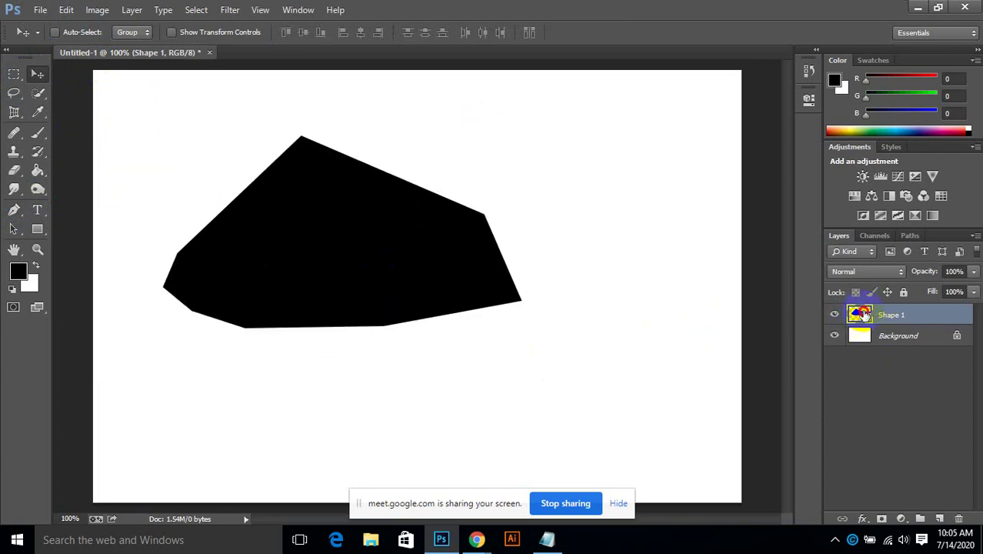
Change the polygon's fill color to red, d60a0a.
double_click(862, 314)
left_click(324, 215)
left_click(357, 159)
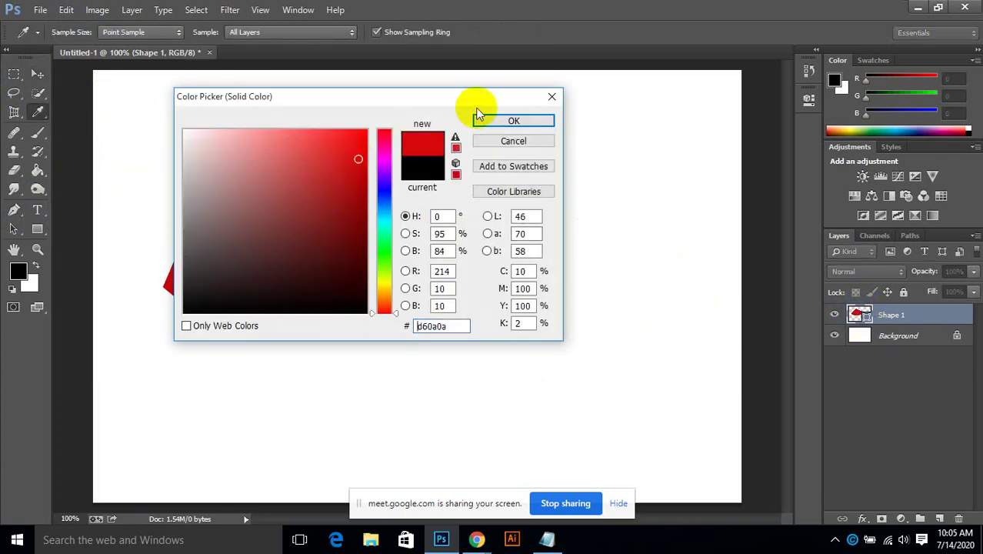
left_click(505, 123)
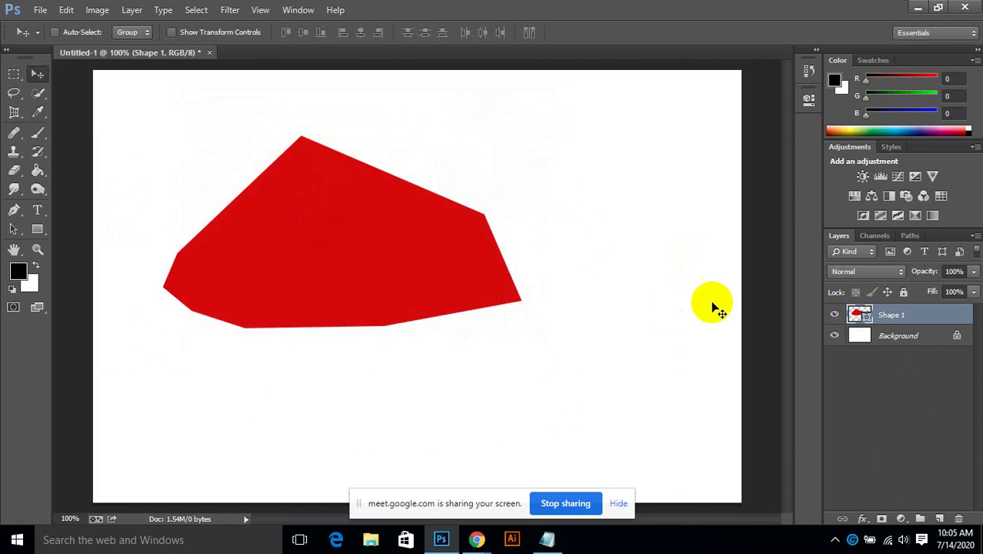
Hide the red polygon and begin a new Pen shape with a rising curved segment spanning about 216 × 100 px between its anchors.
left_click(833, 315)
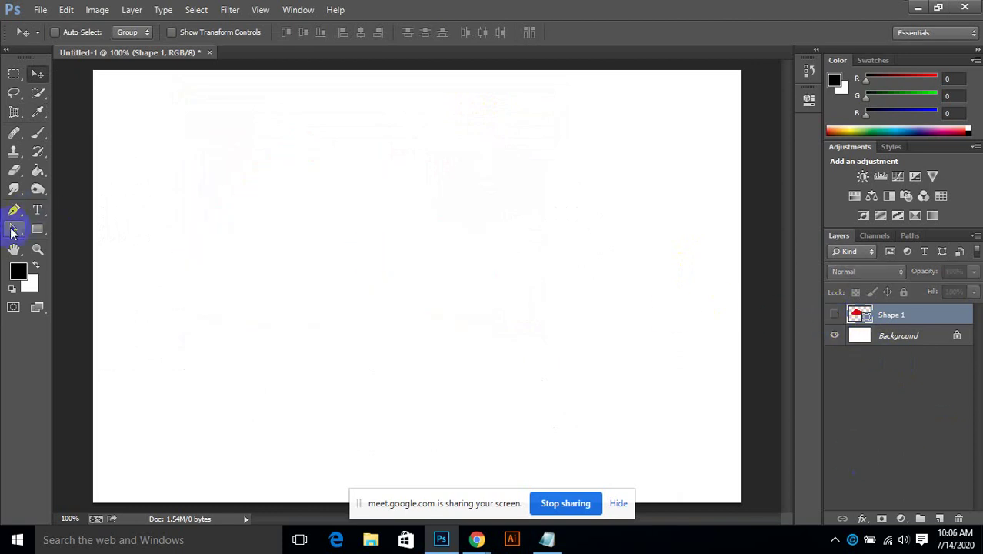
left_click(13, 211)
left_click(268, 293)
left_click_drag(424, 222, 647, 254)
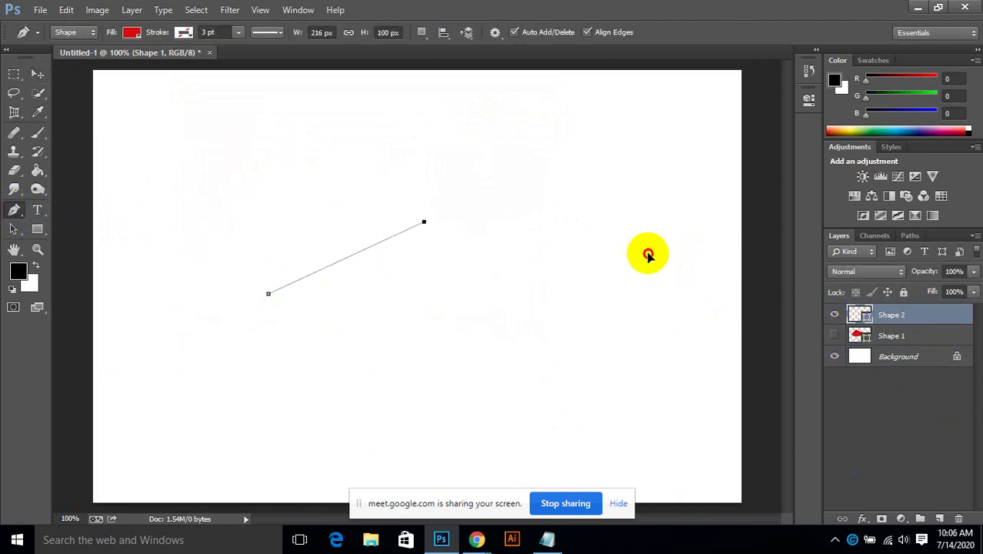
left_click(501, 151)
left_click_drag(525, 38, 519, 62)
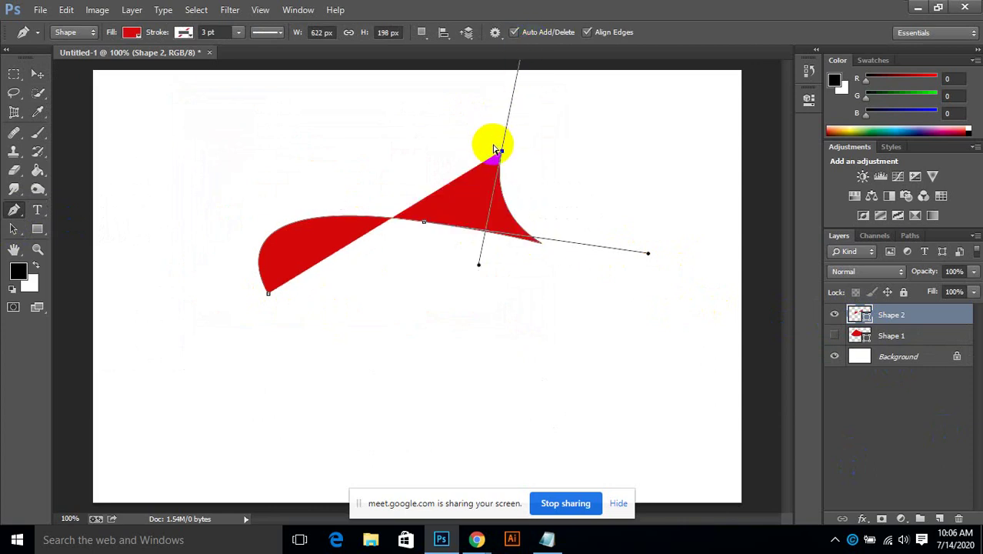
key("ctrl+z")
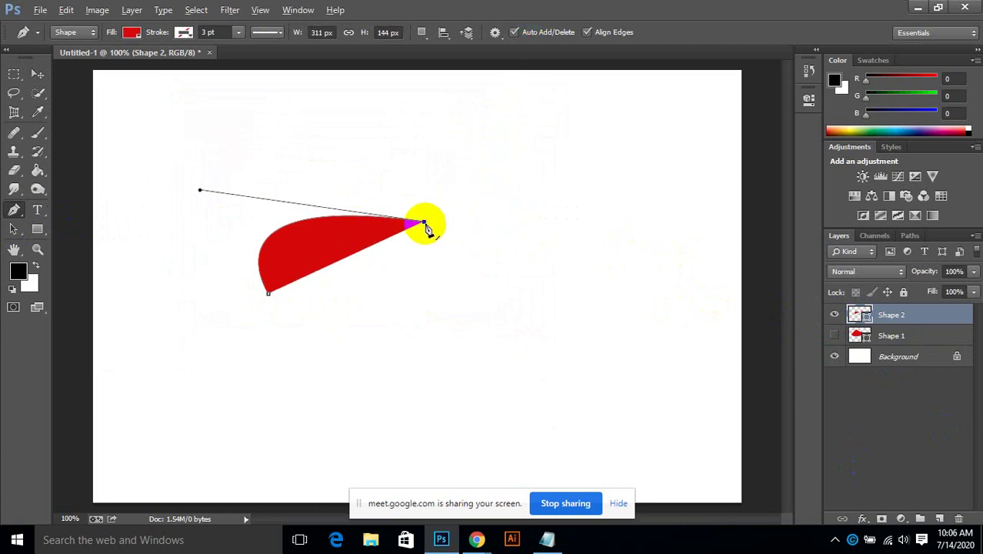
Add two smooth anchors on the upper canvas and close the curved shape at its starting point, about 577 × 469 px.
left_click_drag(537, 163, 519, 80)
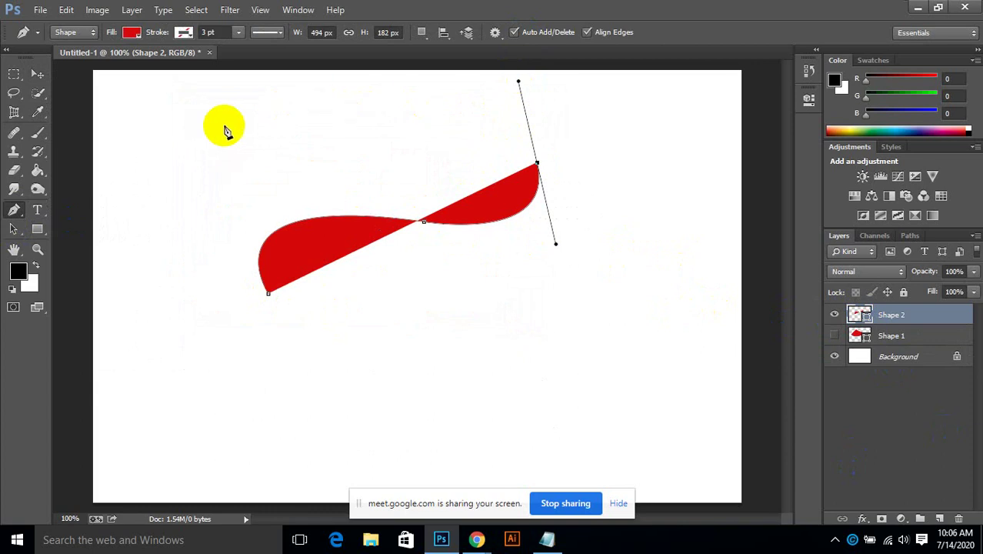
left_click_drag(221, 128, 200, 244)
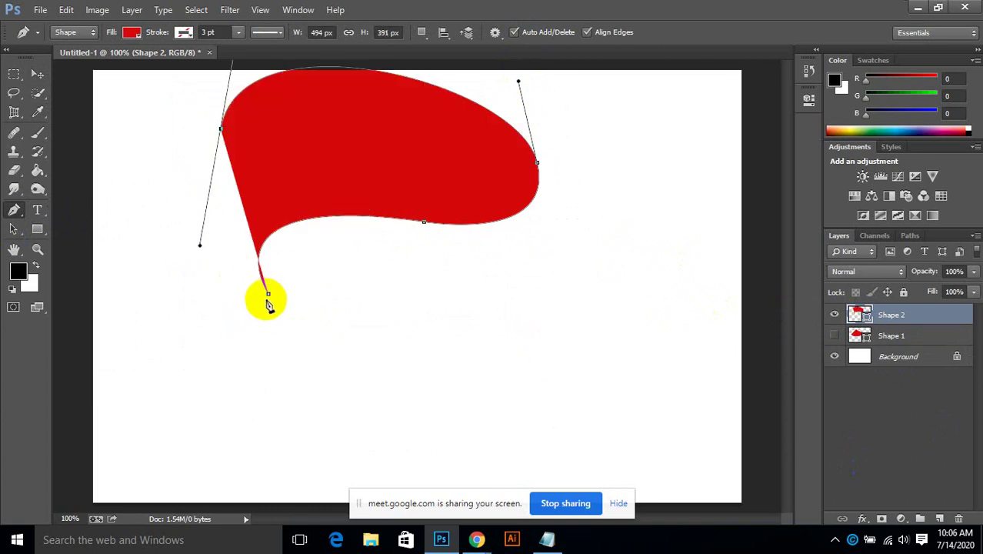
left_click_drag(268, 296, 538, 356)
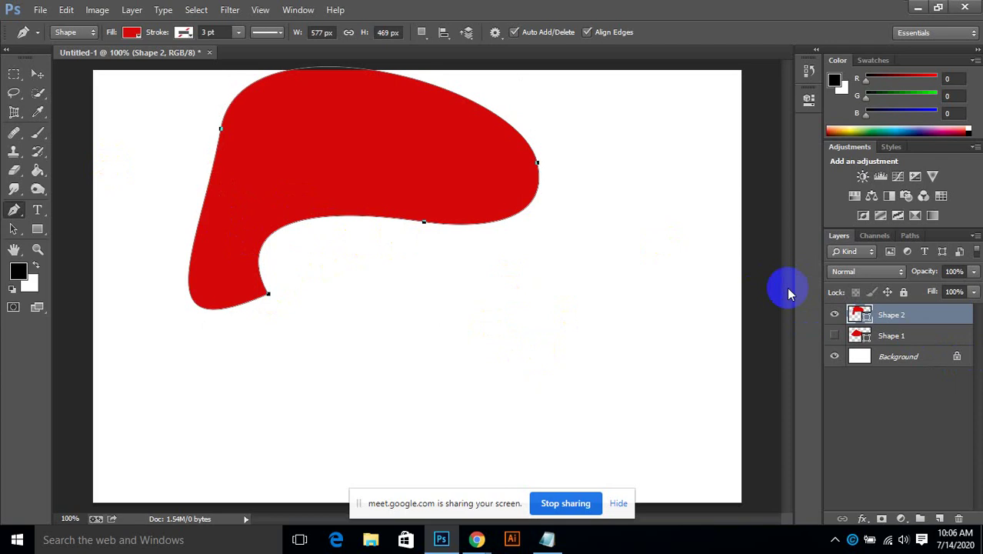
Change the curved shape's fill color to brownish red, 893f3f.
left_click(841, 332)
double_click(866, 322)
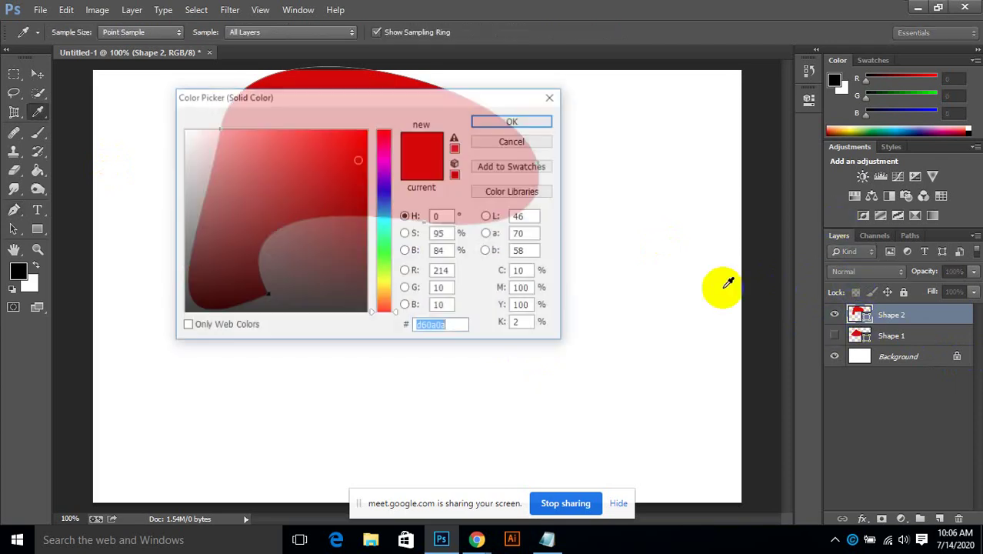
left_click_drag(283, 156, 281, 215)
left_click(477, 128)
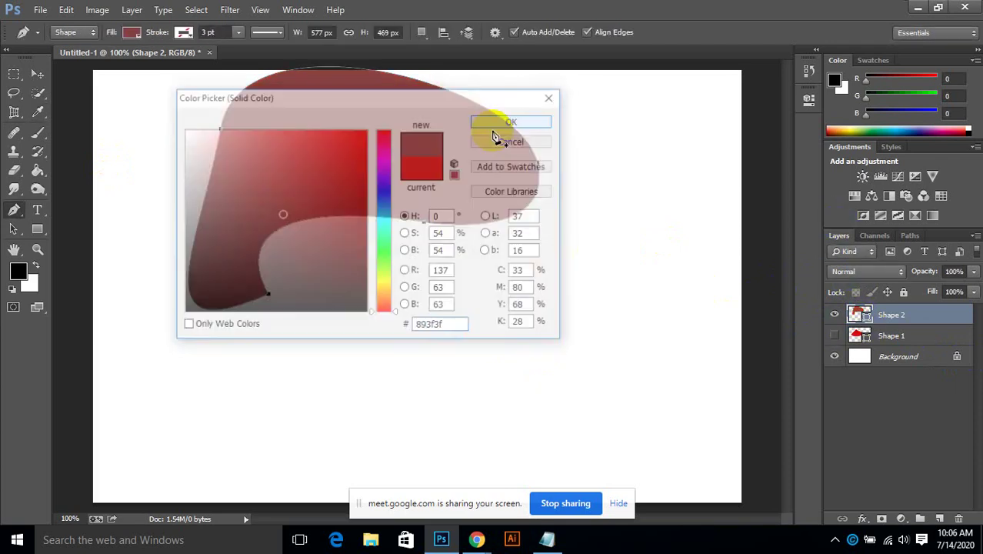
Switch the Pen tool's drawing mode to Path.
left_click(68, 37)
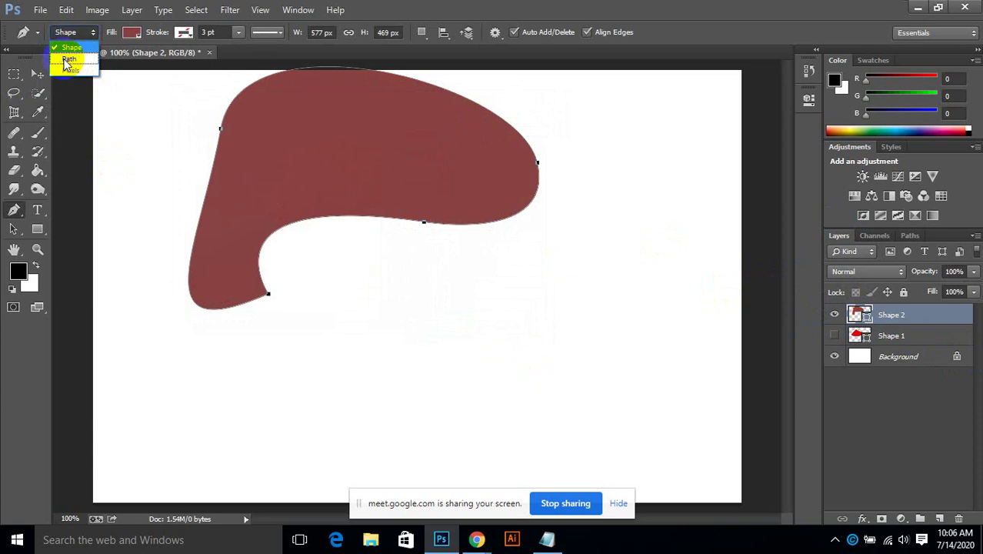
left_click(68, 61)
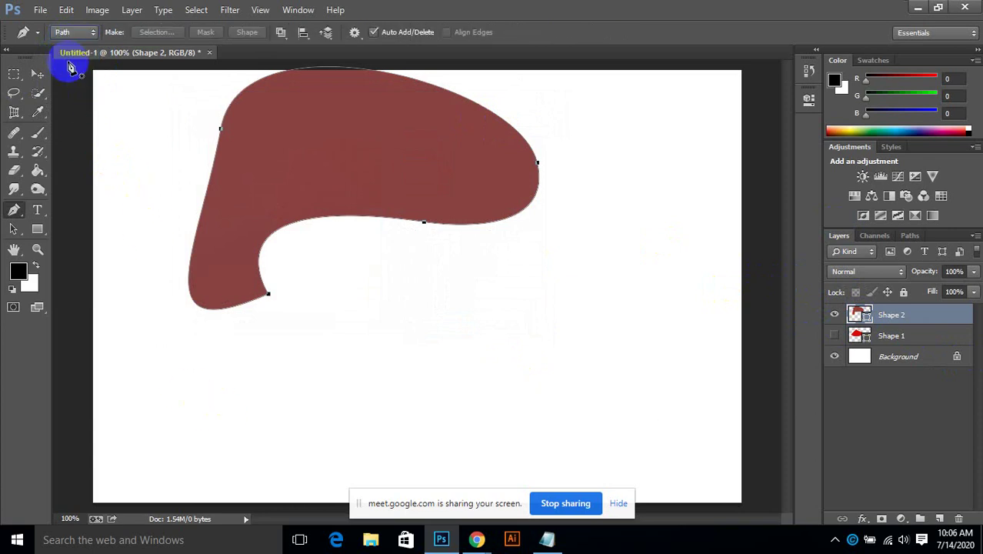
Draw a closed eight-anchor path with the Pen tool below the curved shape, combining curved upper segments with straight zigzag segments.
left_click(378, 426)
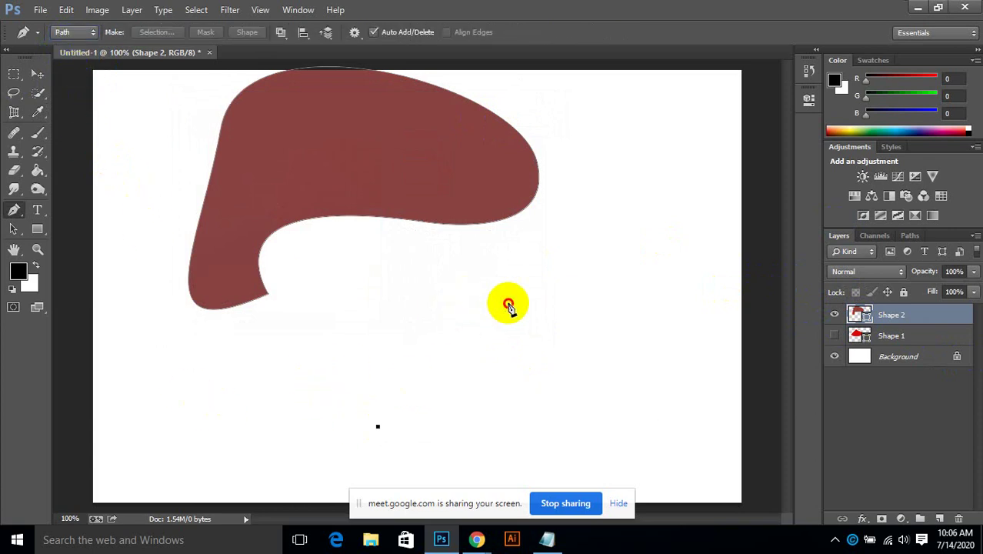
left_click_drag(463, 297, 623, 293)
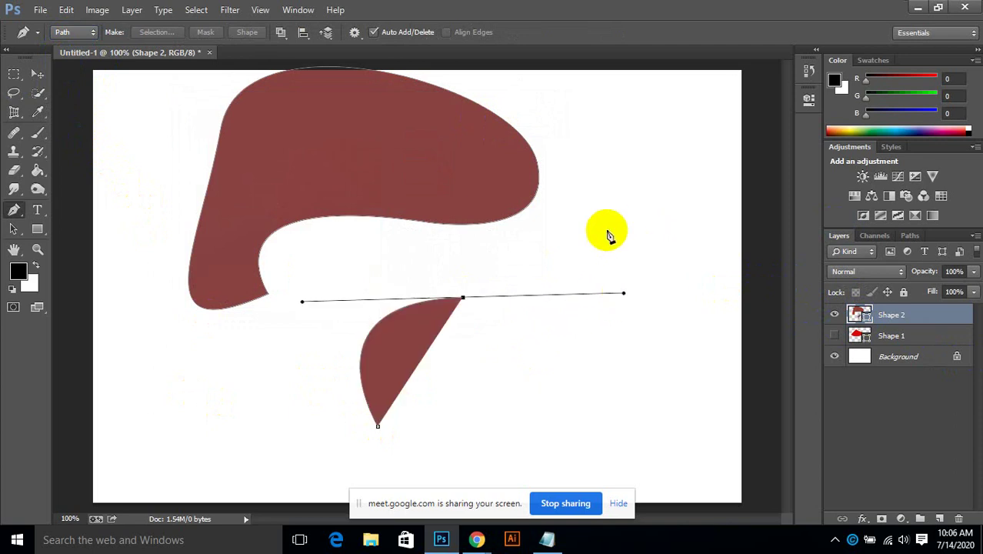
left_click_drag(569, 264, 534, 375)
left_click(612, 424)
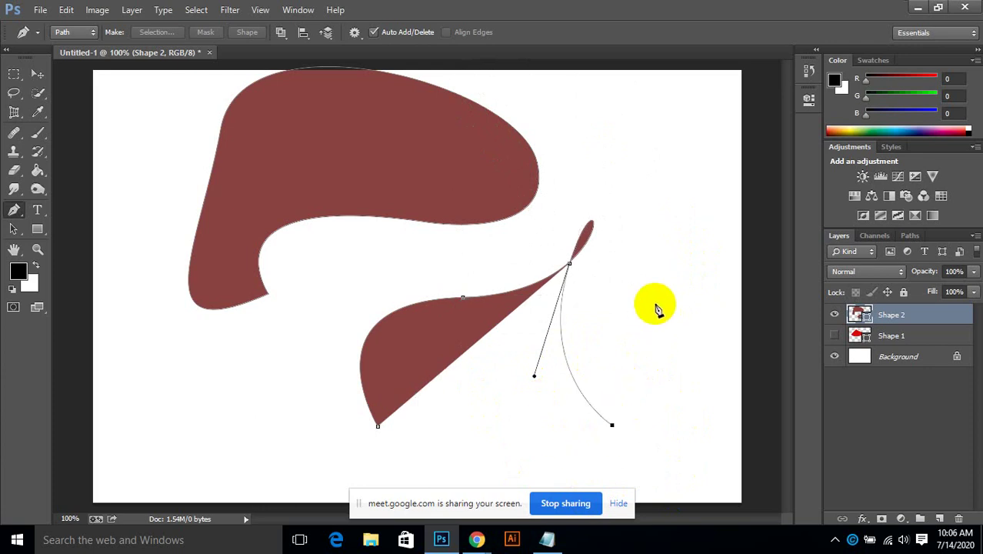
left_click(654, 304)
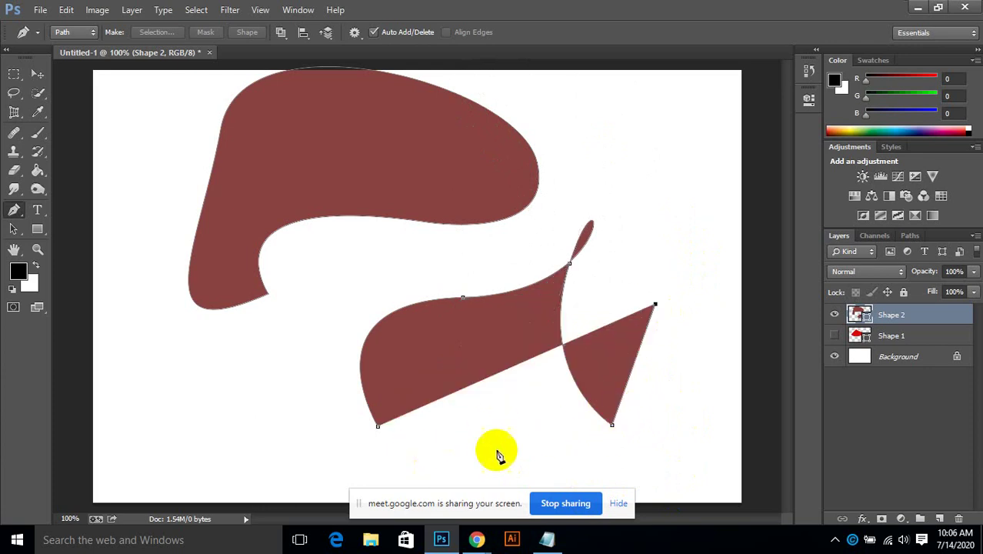
left_click(525, 446)
left_click(500, 411)
left_click(435, 443)
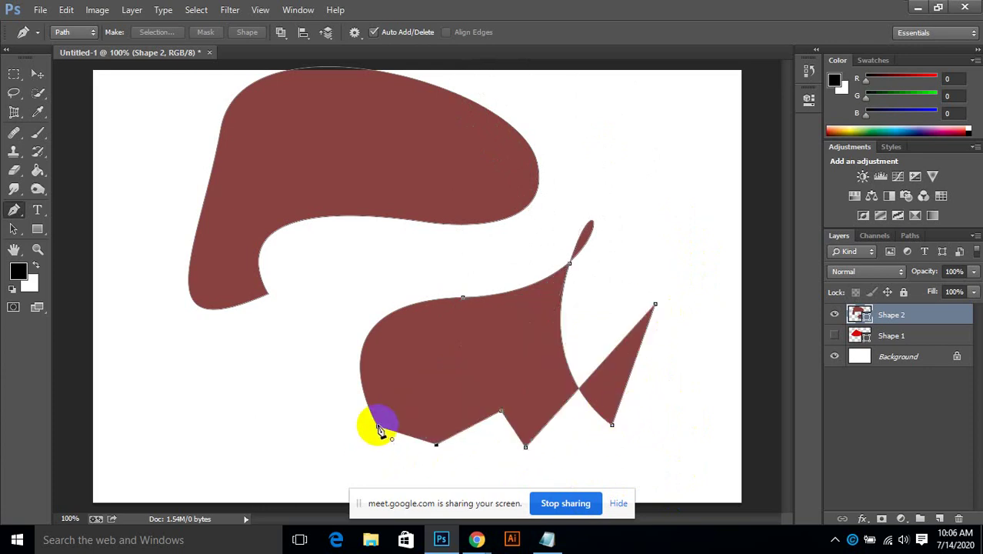
left_click(377, 428)
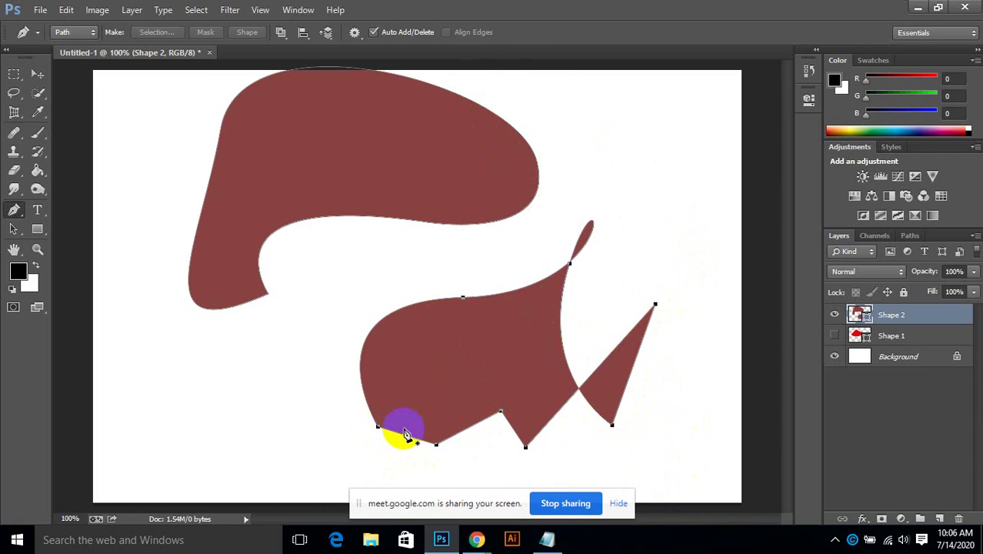
Move the whole new path slightly up and left with the Path Selection tool.
left_click_drag(16, 234, 45, 237)
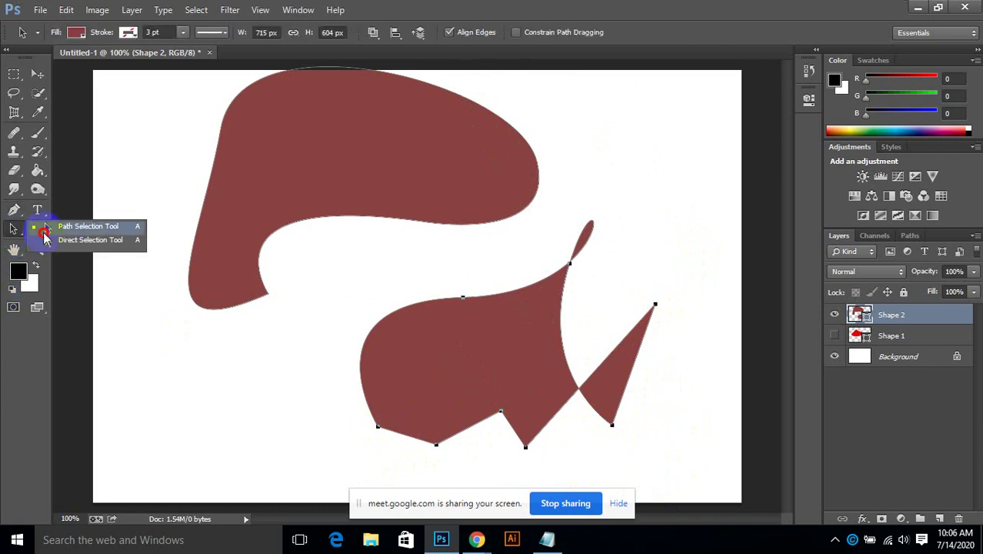
left_click(95, 228)
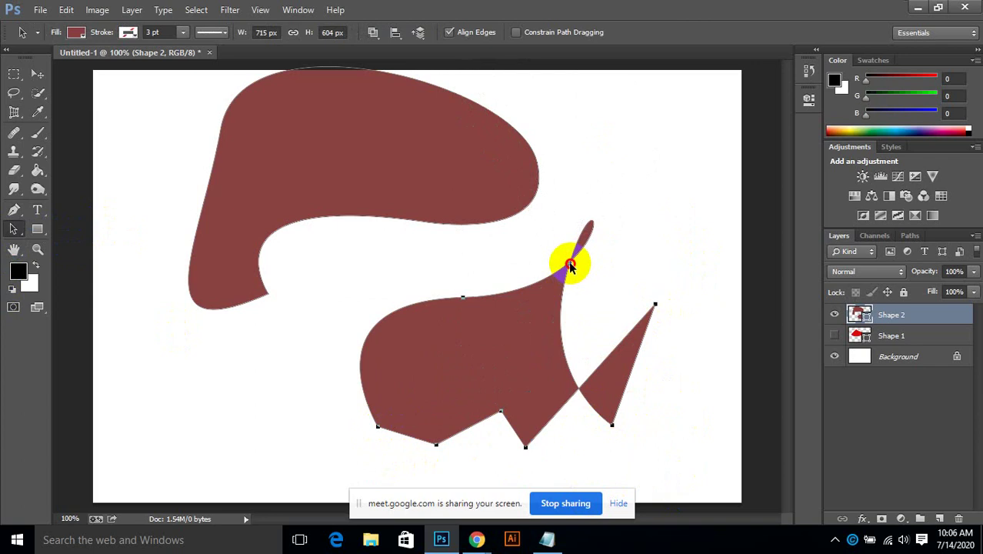
mouse_move(568, 261)
left_mouse_down()
mouse_move(581, 273)
mouse_move(560, 258)
left_mouse_up()
left_click_drag(456, 297, 451, 295)
With the Direct Selection tool, shift the path upward and tilt its upper anchor's direction handles to form an S-curve.
left_click_drag(15, 231, 72, 242)
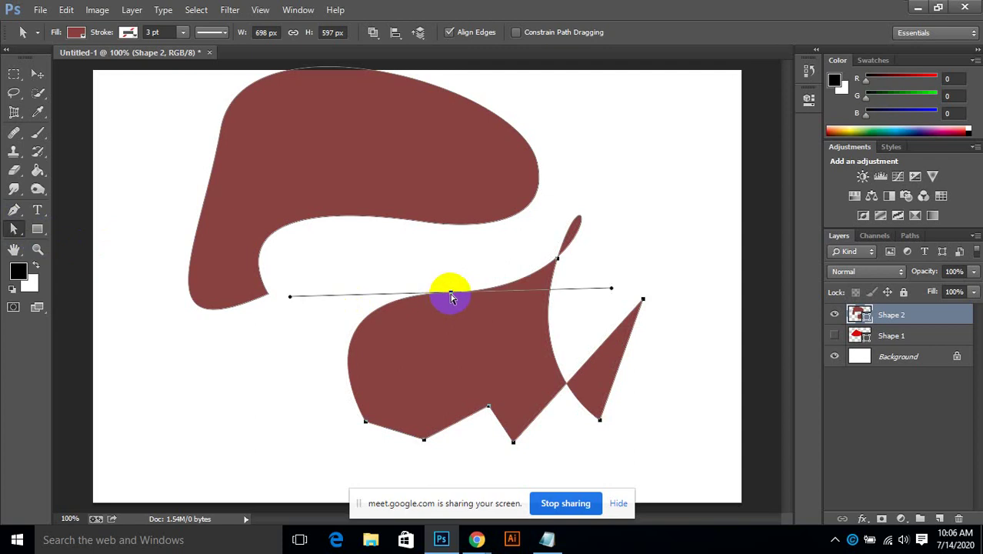
left_click_drag(451, 297, 447, 273)
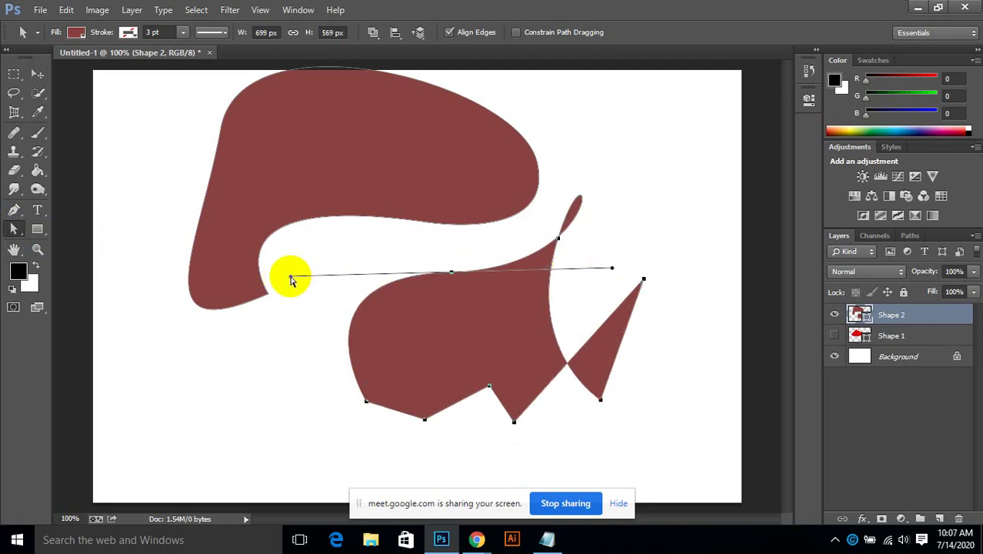
left_click_drag(291, 278, 210, 234)
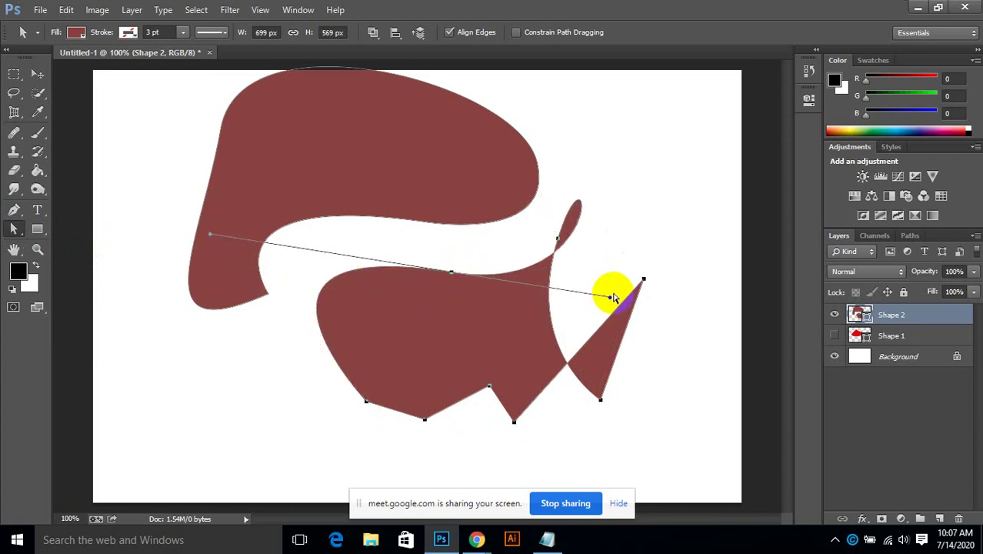
left_click_drag(610, 300, 556, 332)
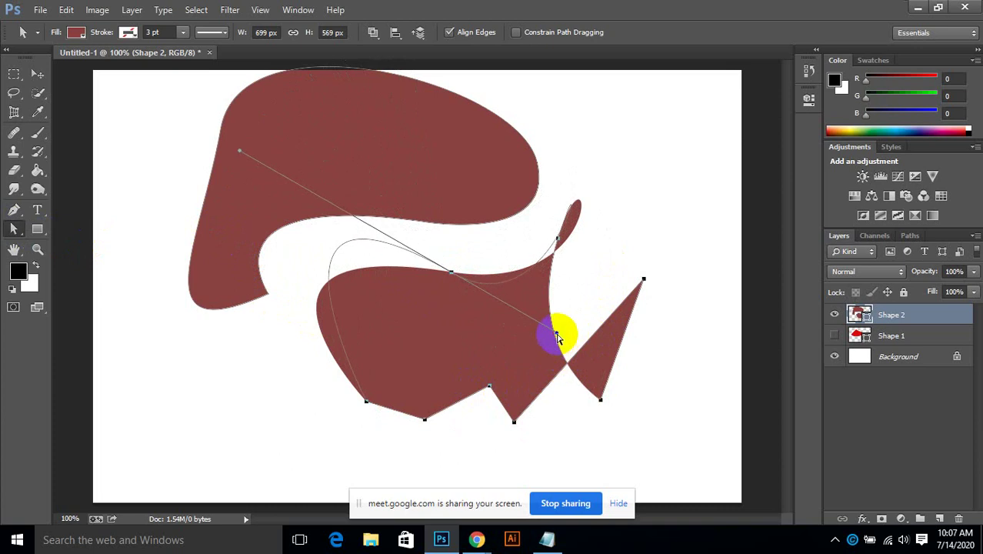
Isolate the Shape 2 layer and reselect the lower path with its upper anchor's direction handles.
double_click(514, 424)
left_click(582, 223)
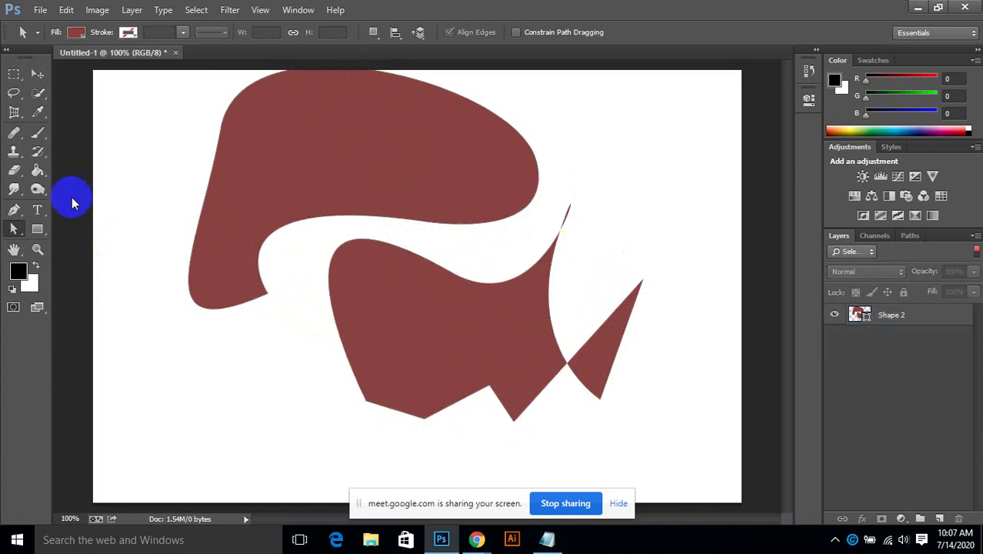
left_click(413, 403)
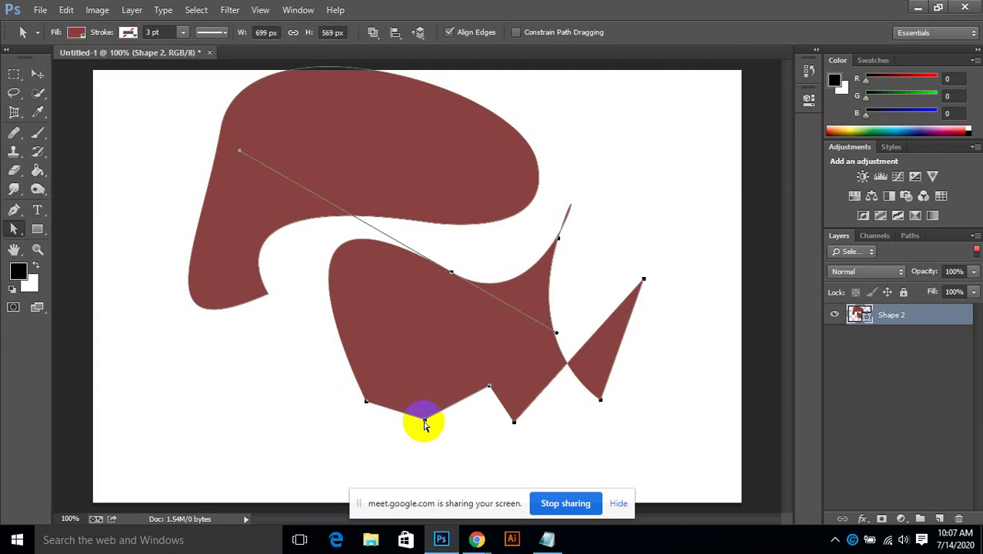
left_click(424, 421)
left_click(450, 277)
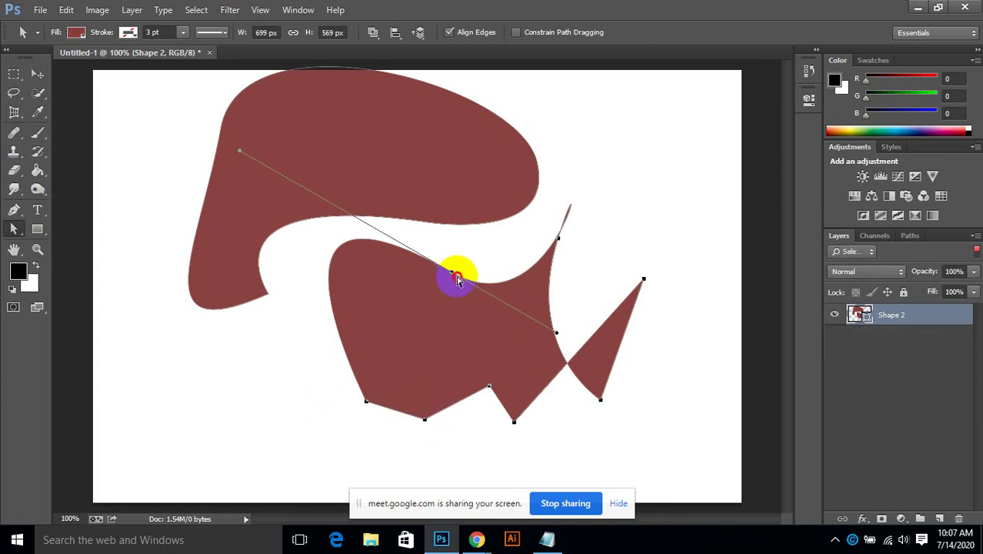
Select individual corner anchors of the lower path with the Direct Selection tool, ending on the pointed right-hand anchor.
left_click_drag(13, 233, 83, 222)
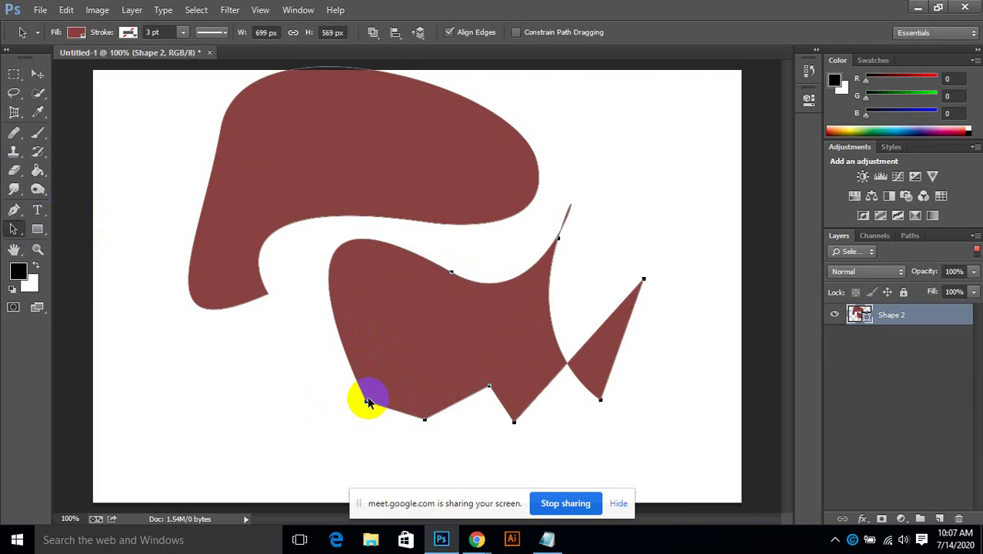
left_click_drag(15, 232, 58, 241)
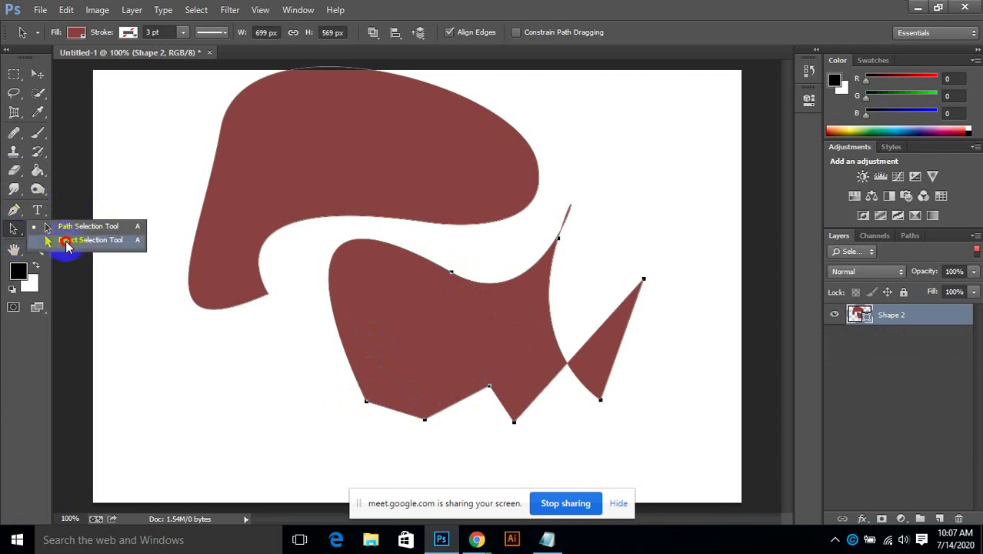
left_click(366, 403)
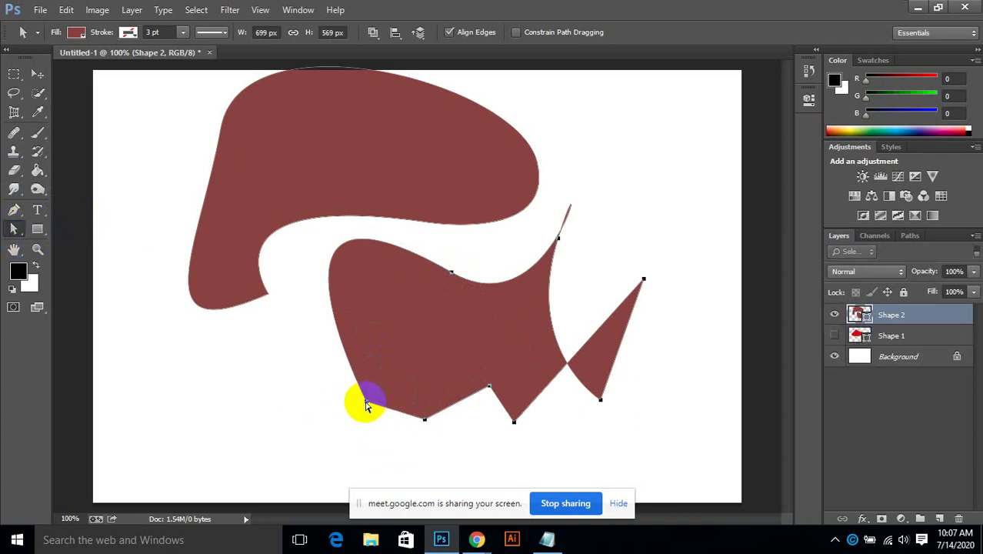
left_click(369, 404)
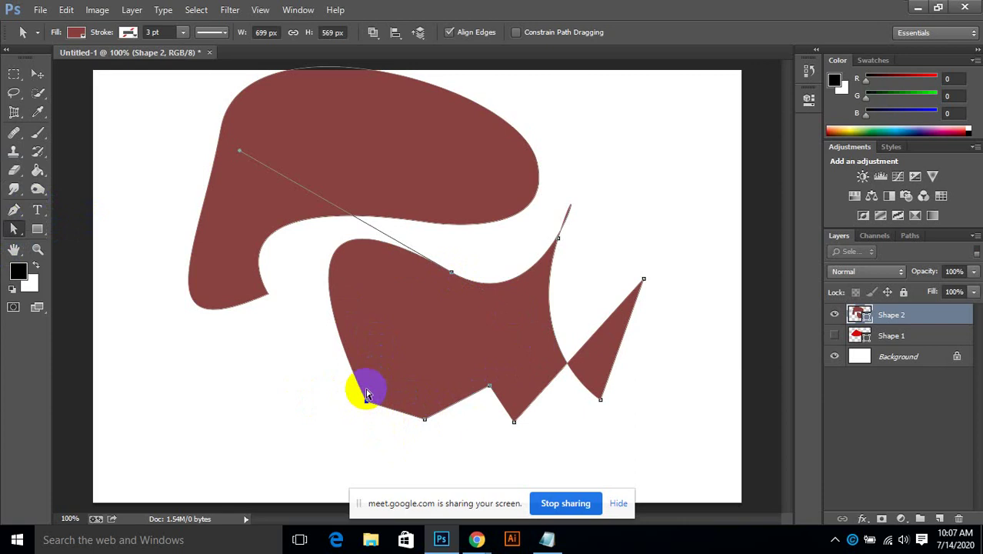
left_click(560, 241)
left_click(643, 280)
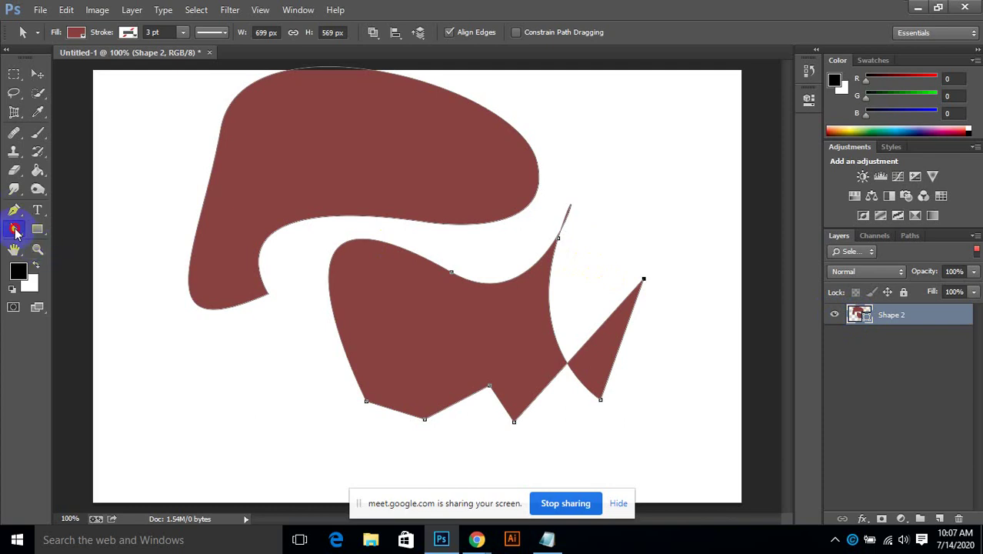
Select the entire lower path by its pointed right-hand corner with the Path Selection tool.
right_click(16, 229)
left_click(77, 235)
left_click_drag(627, 261, 659, 314)
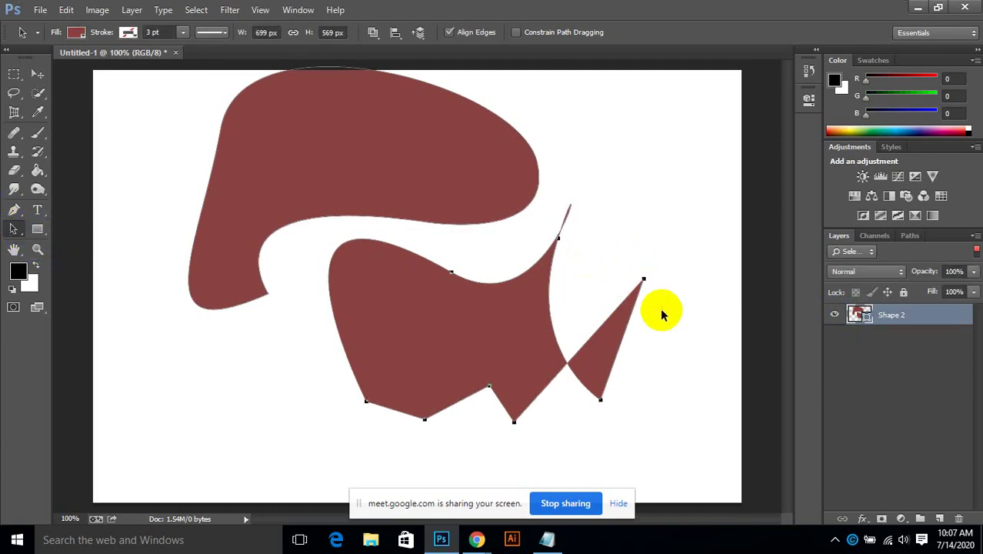
With the Direct Selection tool, shift the lower path down and right, swing its narrow tip's handle outward into a wide loop, and deselect.
right_click(14, 229)
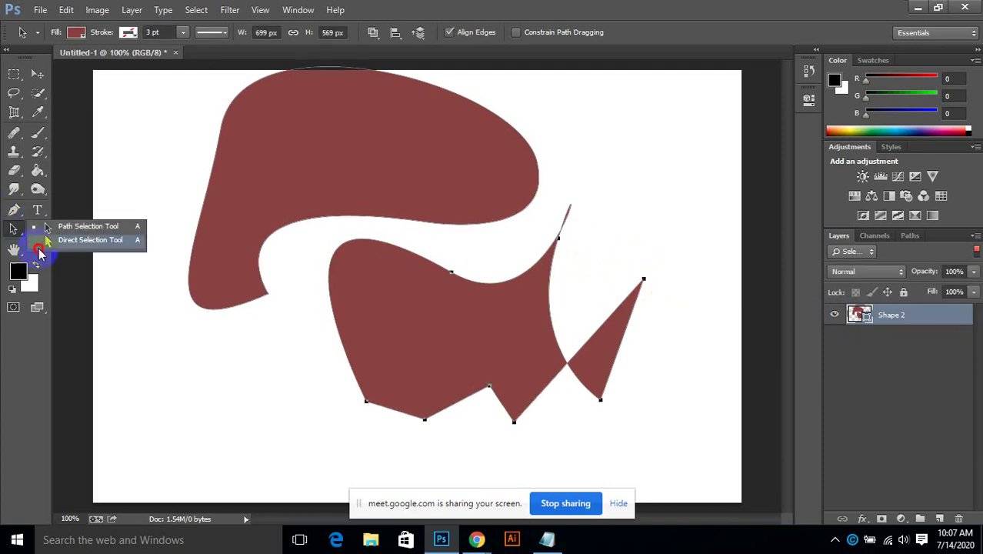
left_click(39, 246)
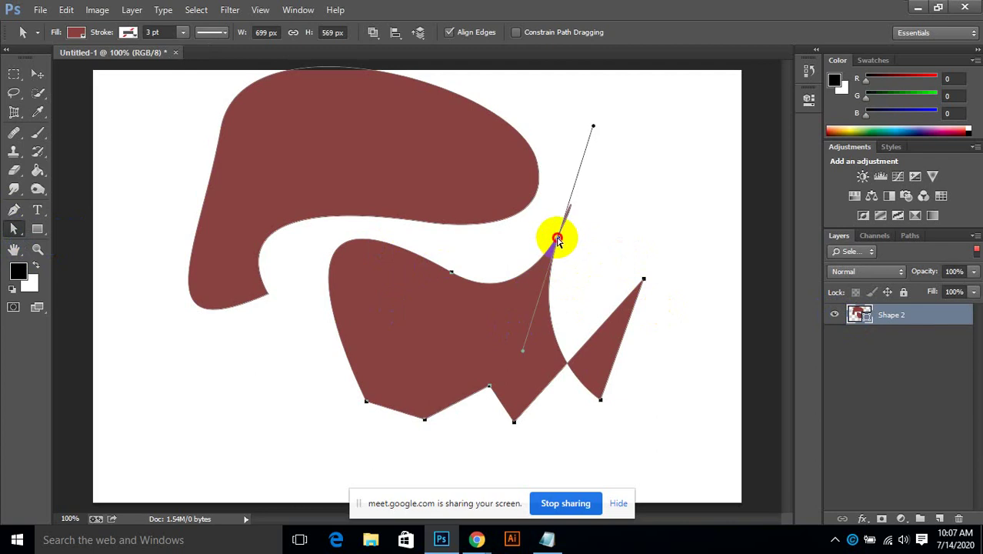
left_click_drag(557, 240, 582, 266)
left_click_drag(620, 154, 697, 262)
left_click(647, 193)
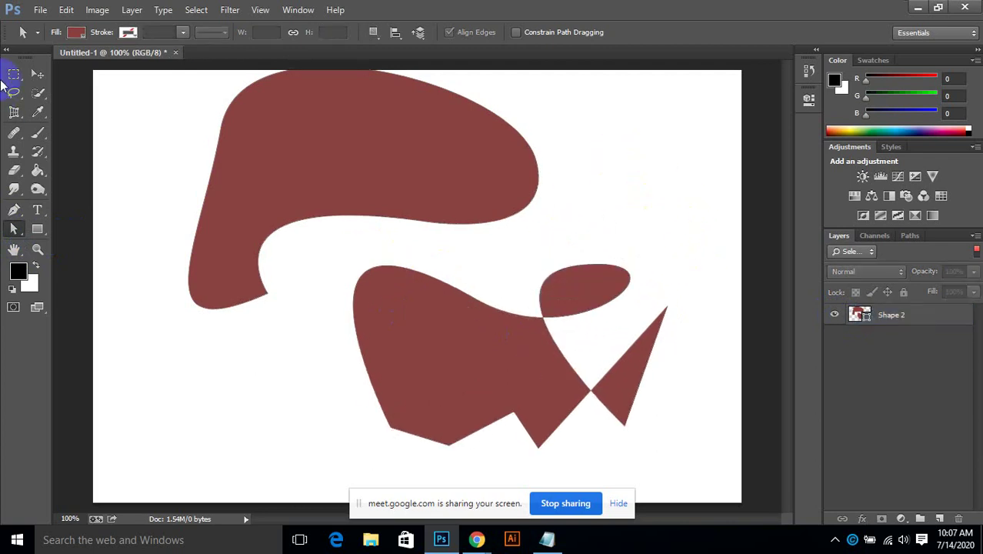
Switch back to the Pen tool and keep its drawing mode set to Path.
left_click(37, 73)
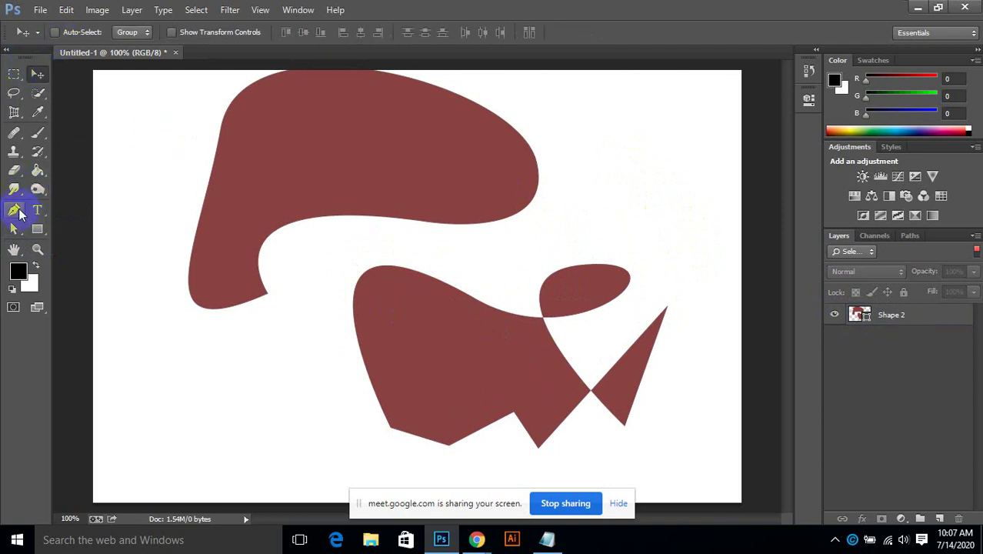
left_click(14, 210)
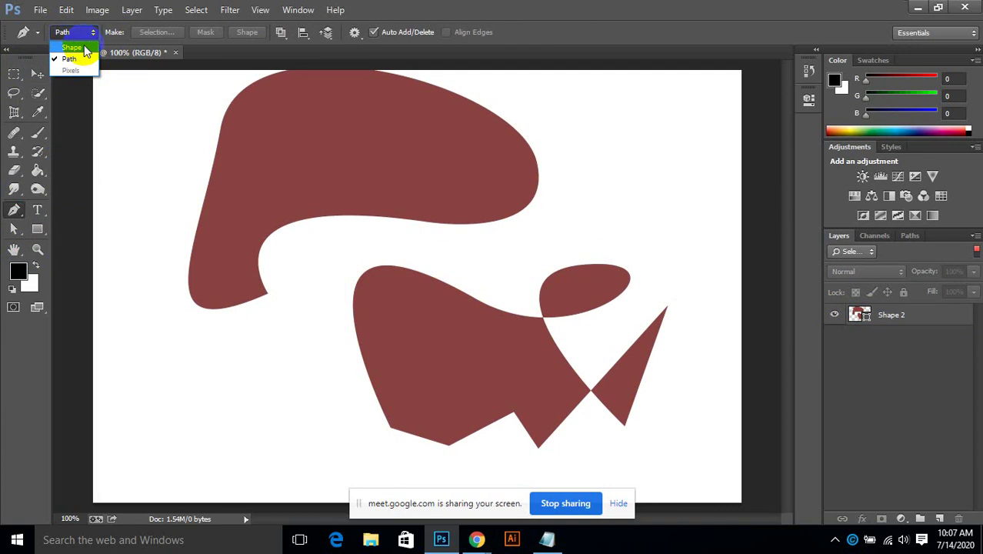
left_click(246, 219)
Switch to the Meet call in Chrome to check the participants, and return to Photoshop.
mouse_move(477, 539)
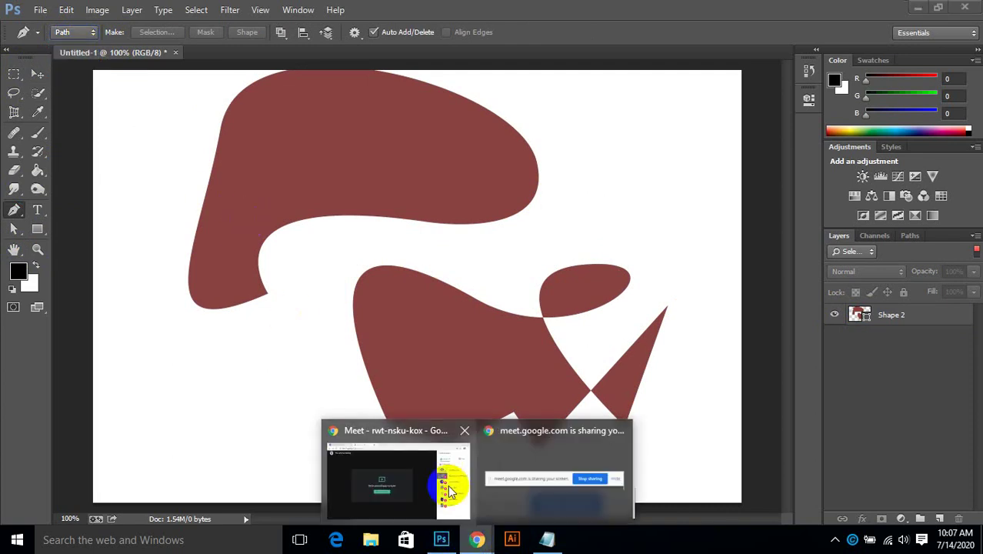
left_click(400, 422)
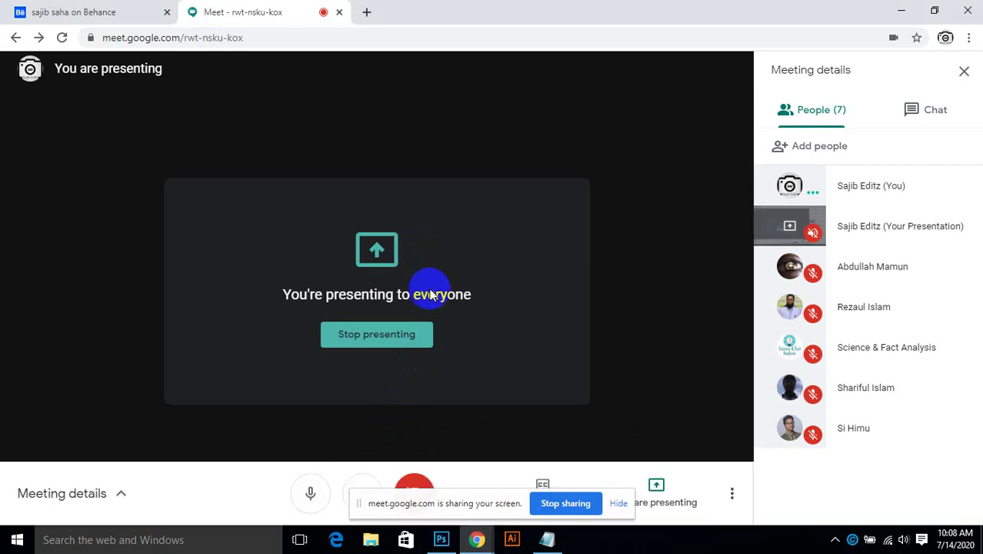
mouse_move(487, 543)
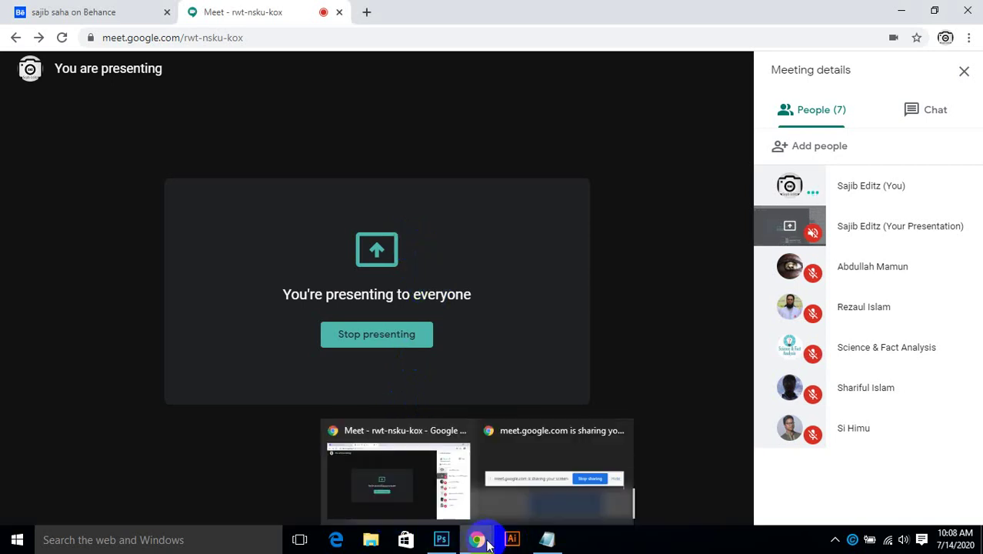
left_click(441, 539)
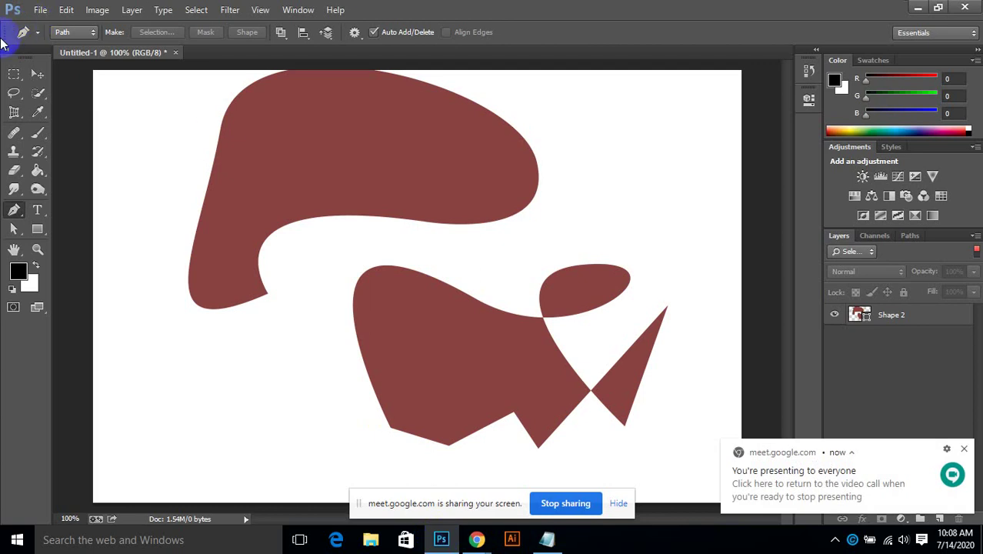
Create a new blank document with a white background.
left_click(46, 10)
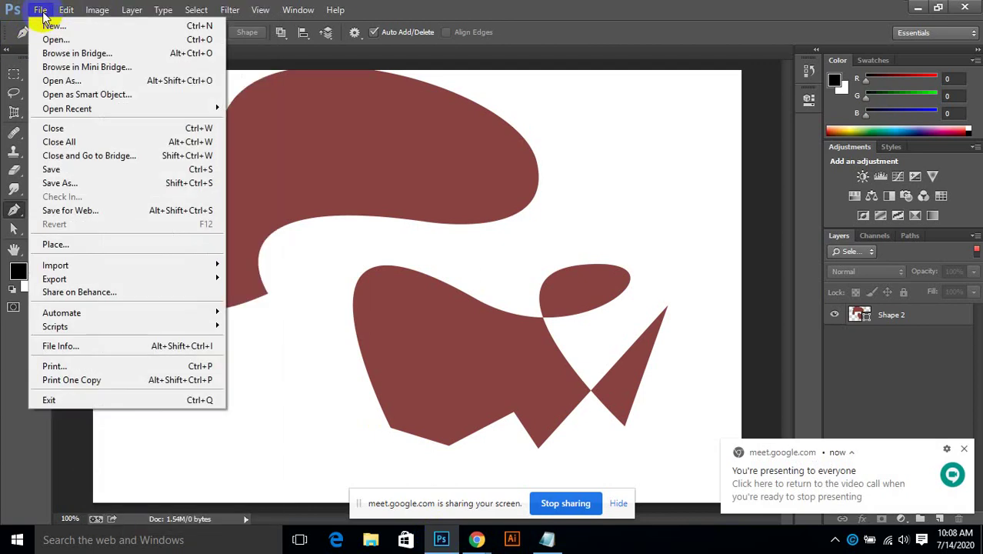
left_click(48, 22)
left_click(542, 112)
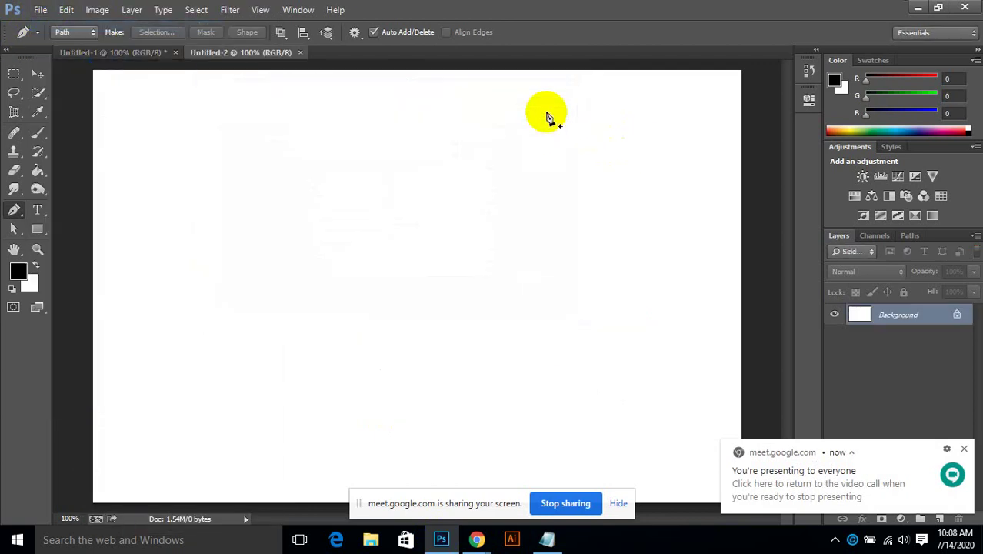
With the Pen tool in Path mode, draw a closed nine-point straight-sided path with a notch in the canvas's upper-left area.
left_click_drag(14, 214, 51, 214)
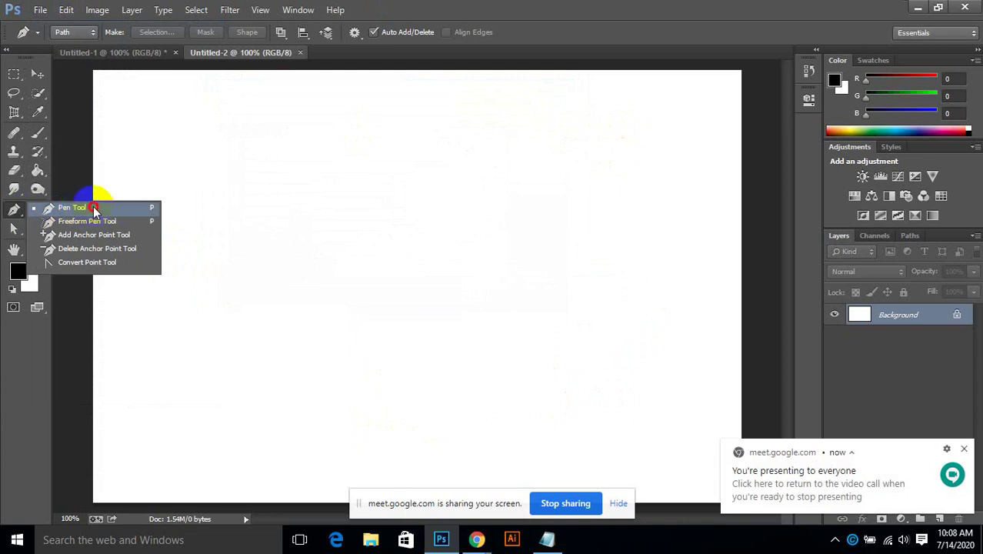
left_click(77, 209)
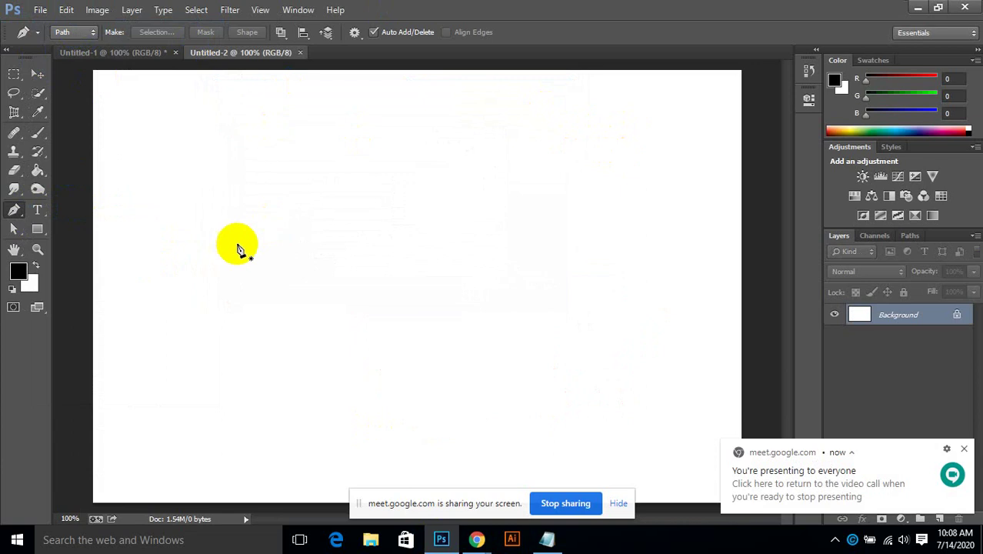
left_click(150, 226)
left_click(212, 146)
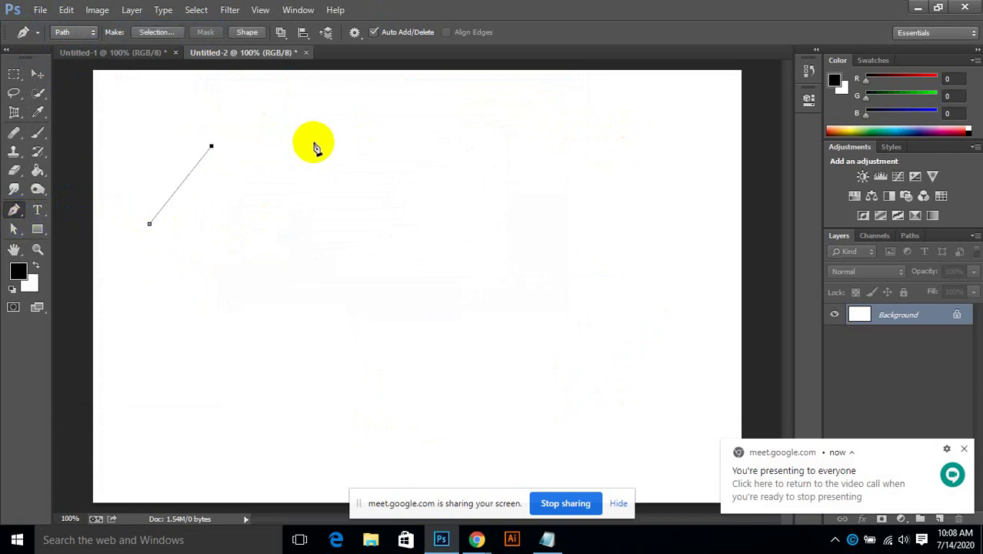
left_click(339, 163)
left_click(340, 210)
left_click(318, 291)
left_click(200, 288)
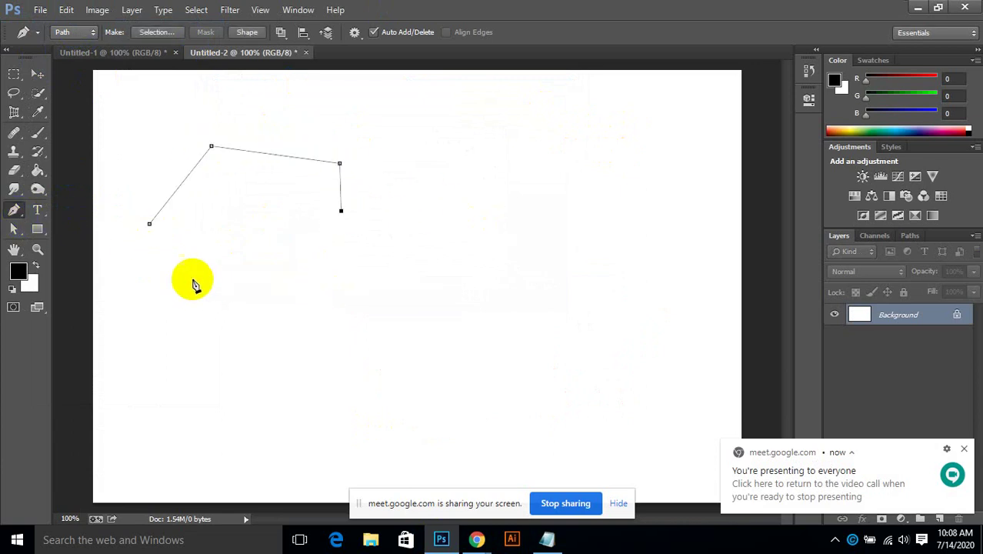
left_click(196, 243)
left_click(158, 284)
left_click(143, 276)
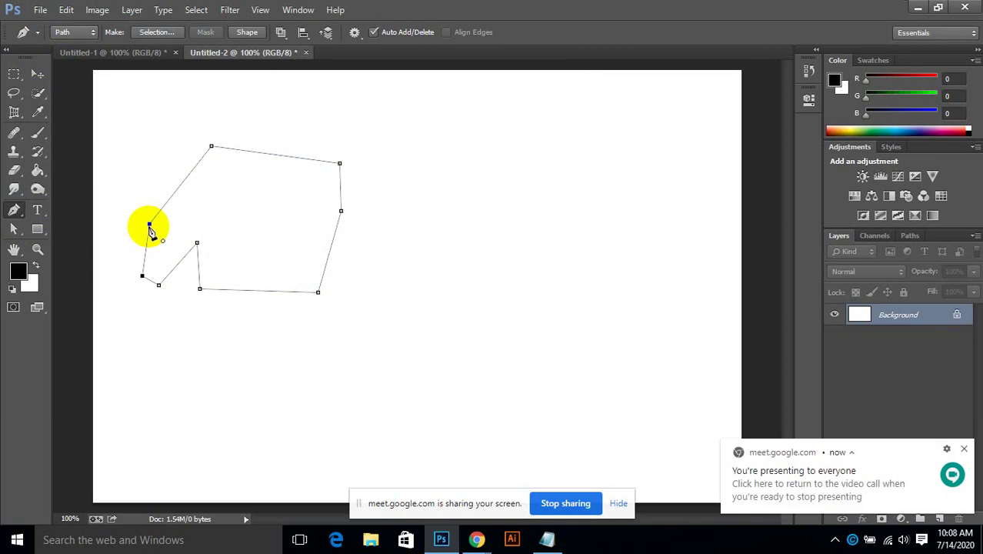
left_click(149, 224)
Convert the closed path to a selection and fill it with the black foreground colour.
key("ctrl+Return")
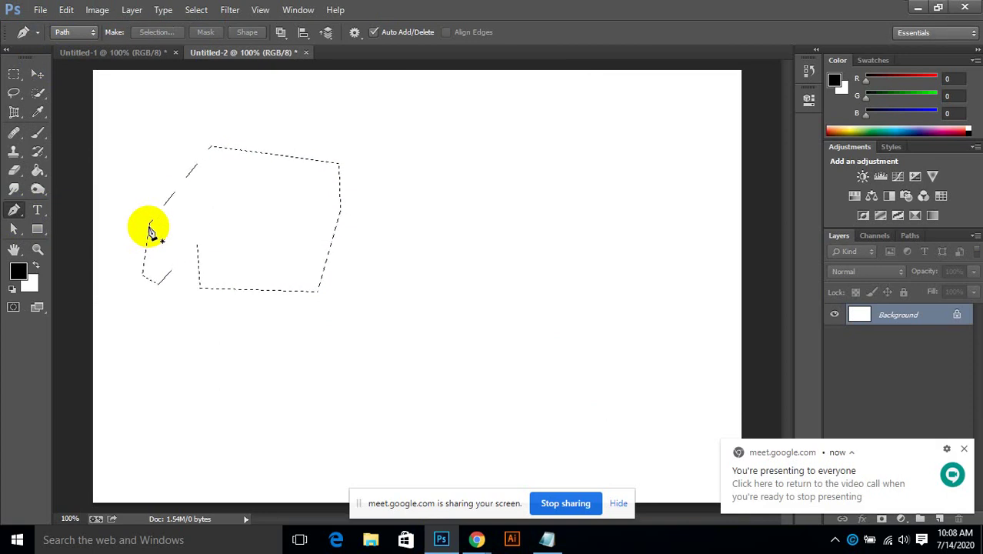
key("alt+BackSpace")
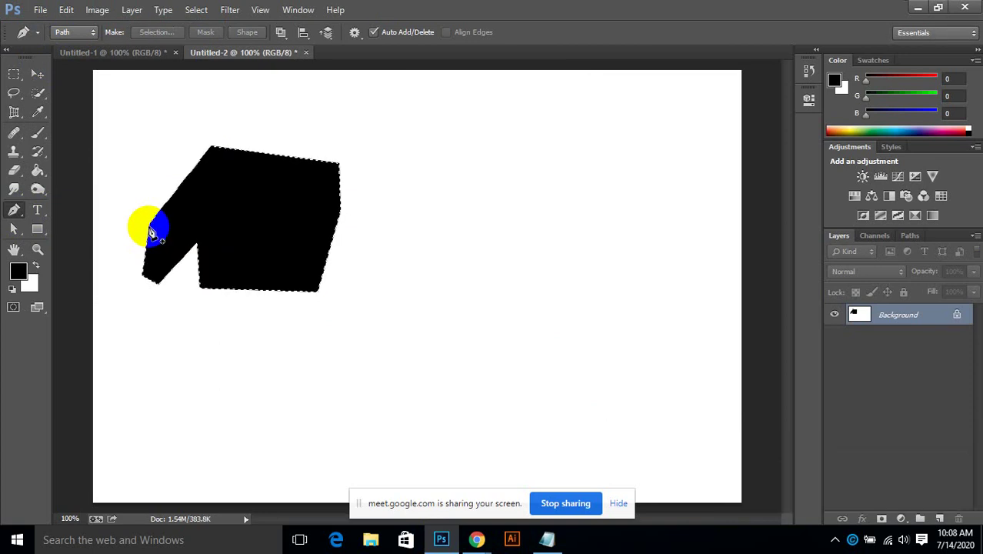
key("ctrl+BackSpace")
key("alt+BackSpace")
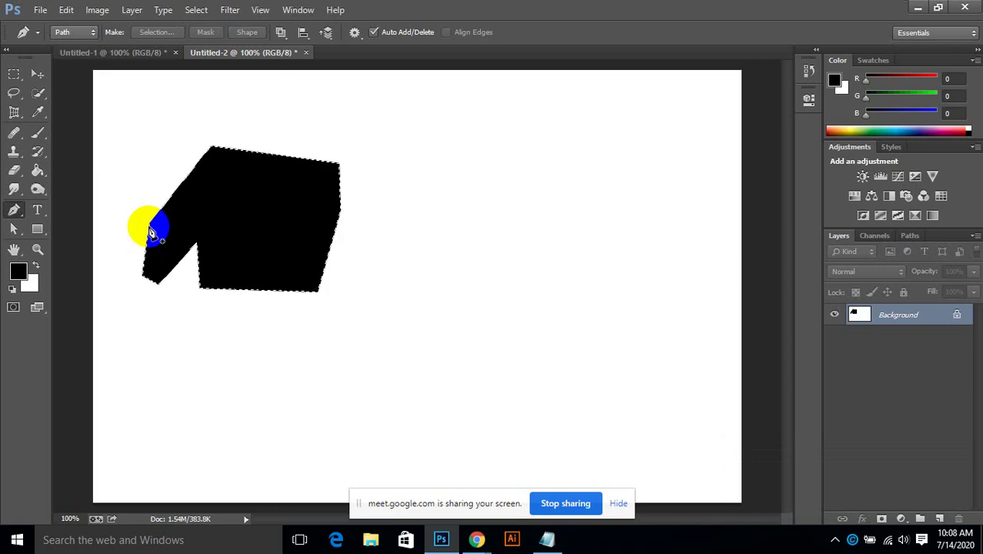
Set the Pen tool's drawing mode to Shape and draw a closed black polygon about 281 by 215 px beside the filled area.
left_click(12, 215)
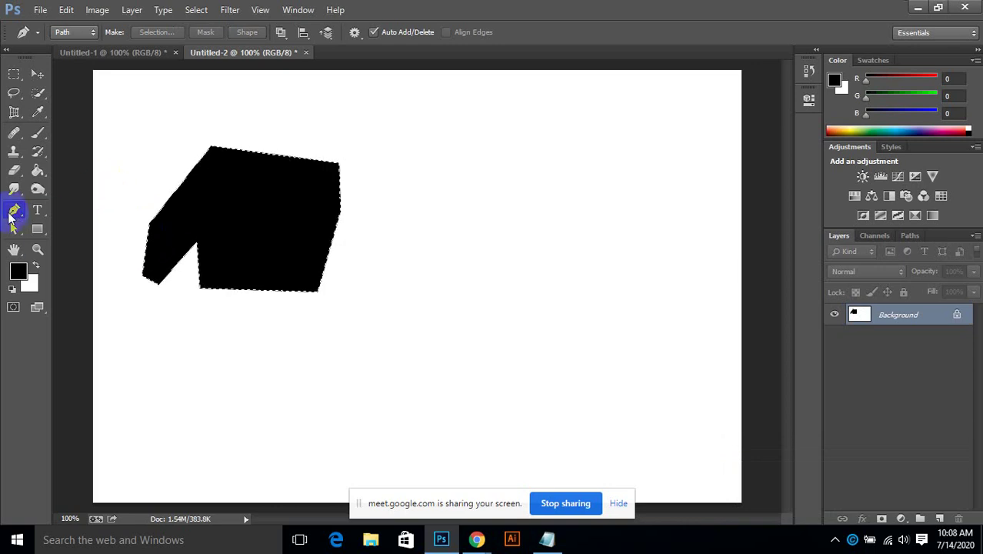
left_click(74, 32)
left_click(67, 44)
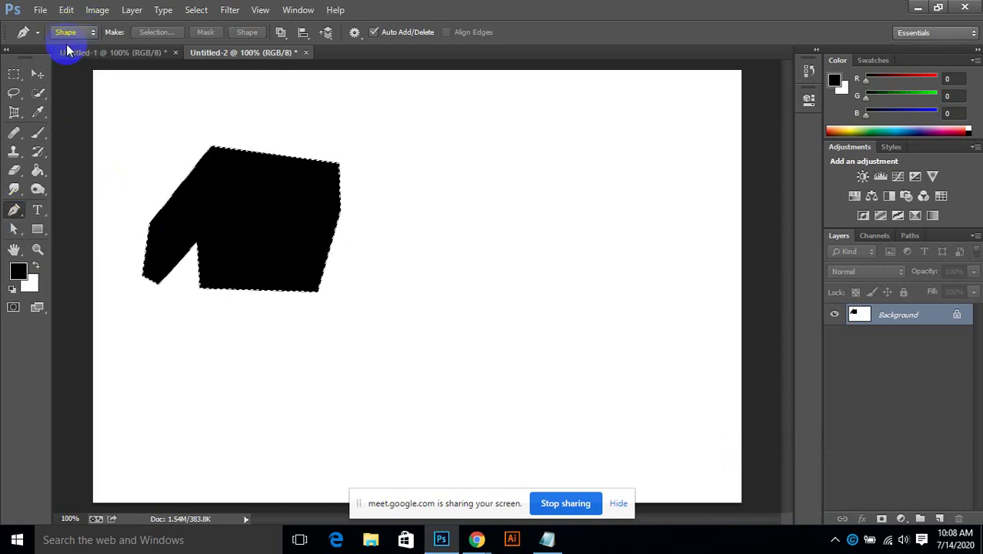
left_click(428, 284)
left_click(494, 224)
left_click(617, 241)
left_click(619, 315)
left_click_drag(583, 342, 570, 347)
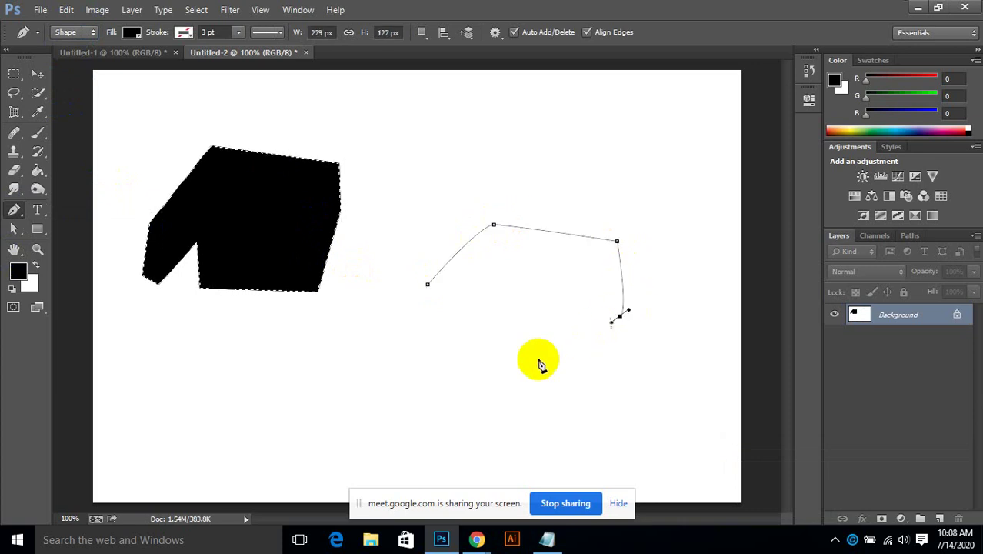
left_click(489, 372)
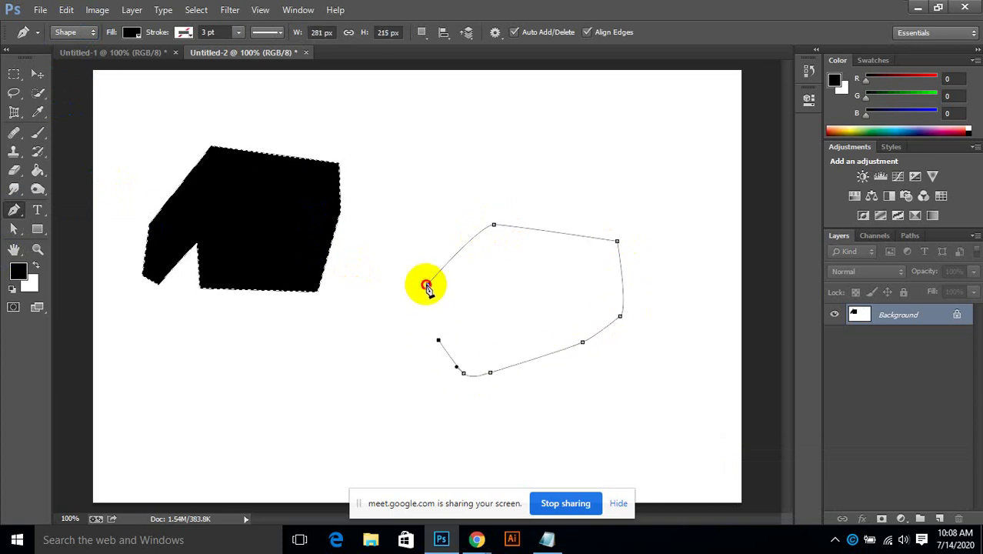
left_click(427, 285)
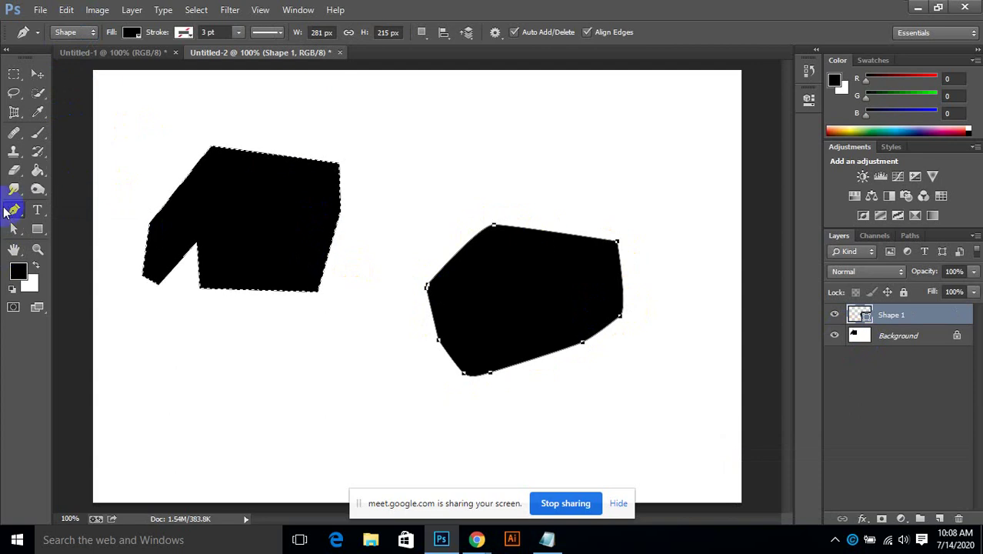
With the Freeform Pen tool, draw a thin diagonal shape about 187 by 208 px and a tall wavy shape about 265 by 460 px.
left_click_drag(17, 219, 82, 229)
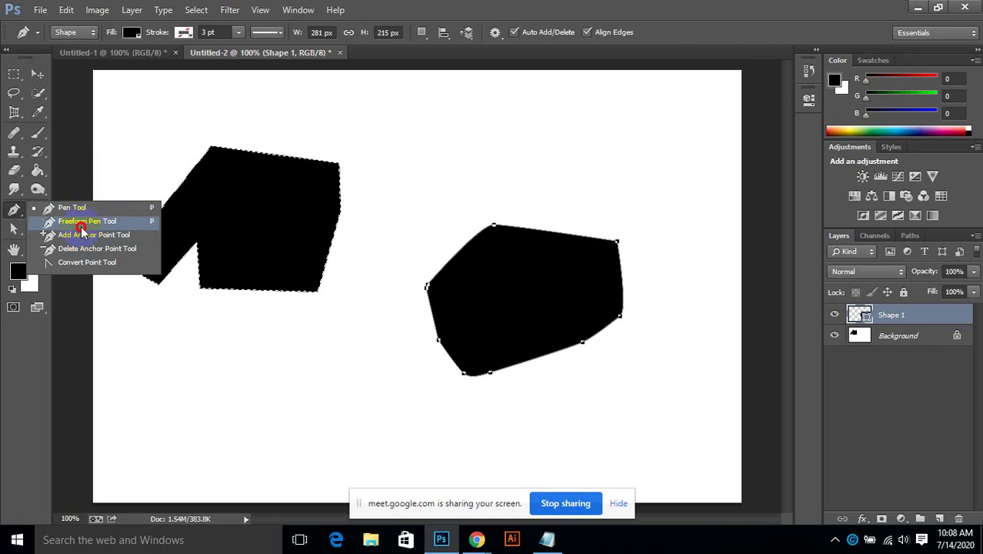
left_click_drag(82, 230, 80, 226)
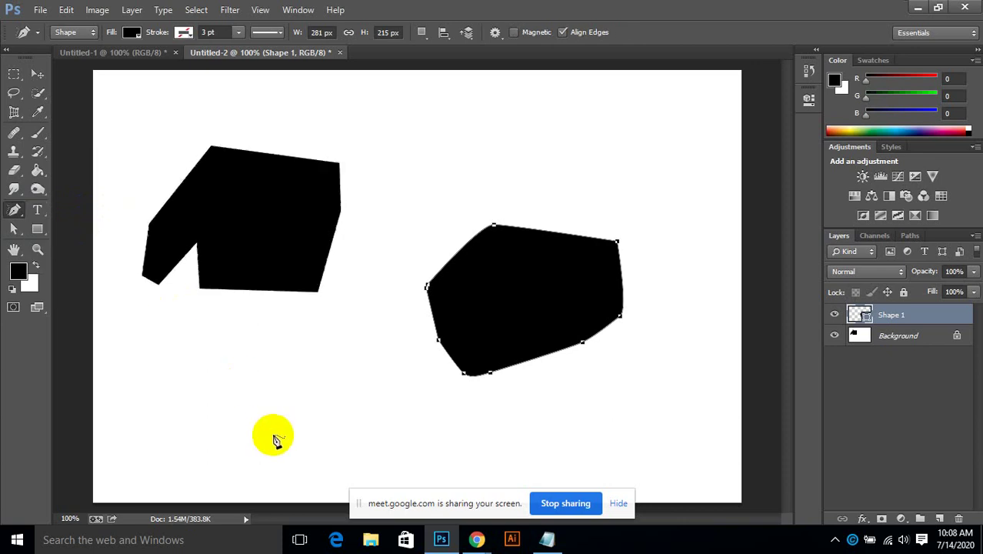
mouse_move(246, 427)
left_mouse_down()
mouse_move(343, 352)
mouse_move(380, 278)
left_mouse_up()
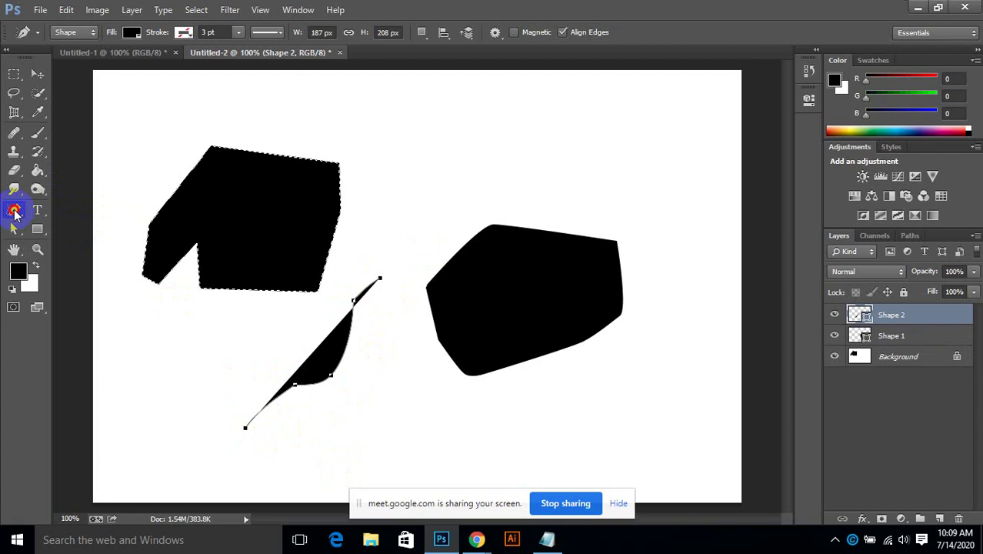
left_click_drag(14, 213, 85, 223)
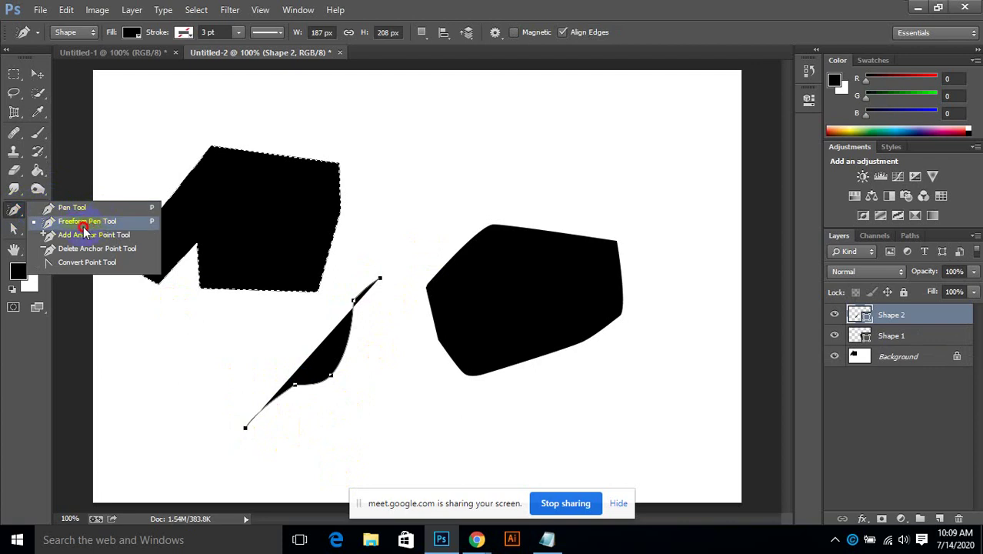
left_click(103, 229)
mouse_move(397, 432)
left_mouse_down()
mouse_move(369, 370)
mouse_move(402, 344)
mouse_move(396, 316)
mouse_move(423, 231)
mouse_move(540, 103)
mouse_move(440, 137)
mouse_move(407, 173)
mouse_move(377, 256)
mouse_move(405, 285)
mouse_move(365, 370)
mouse_move(364, 417)
mouse_move(393, 429)
left_mouse_up()
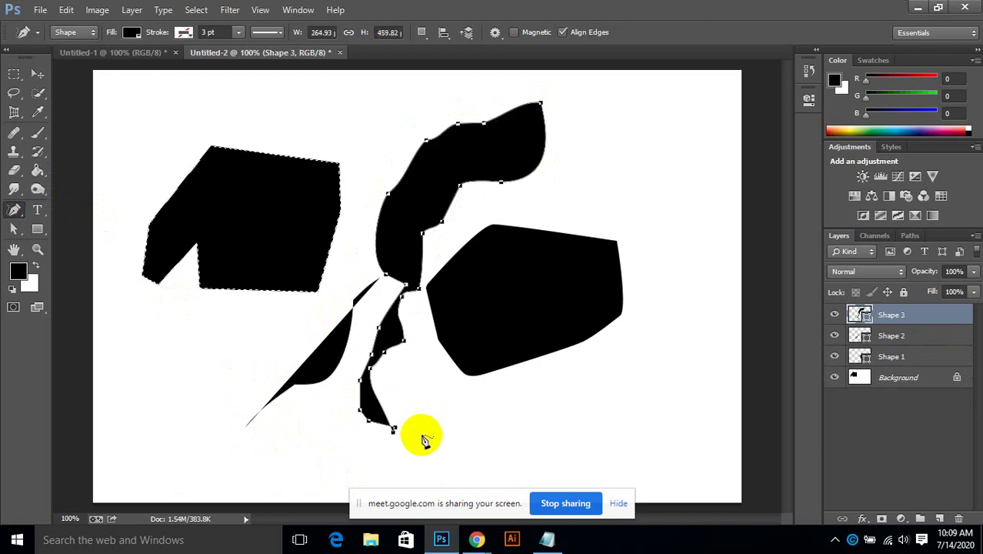
Draw two small wavy freeform shapes, about 193 by 88 px above and 197 by 88 px below the large polygon.
left_click(515, 154)
mouse_move(583, 175)
left_mouse_down()
mouse_move(587, 151)
mouse_move(716, 153)
mouse_move(624, 195)
mouse_move(583, 175)
left_mouse_up()
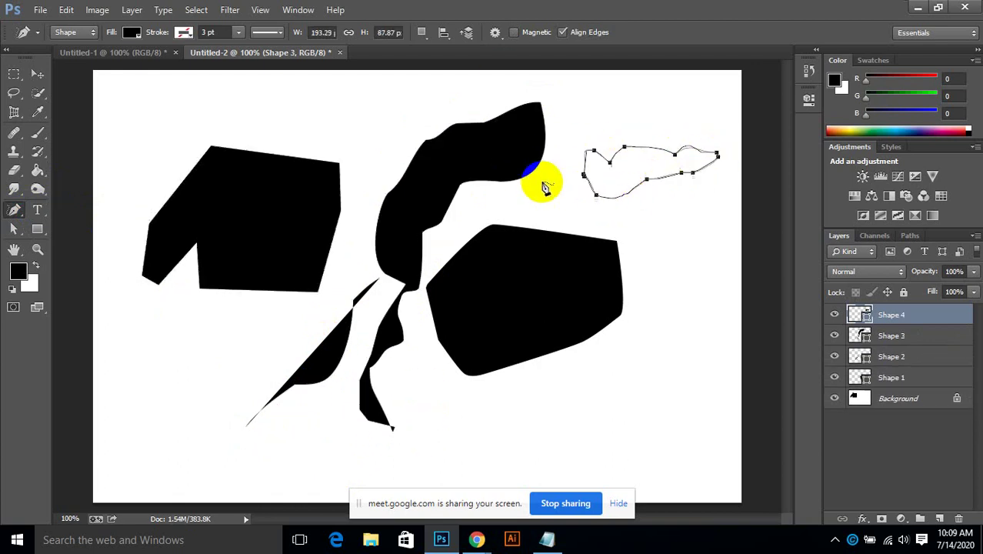
mouse_move(558, 444)
left_mouse_down()
mouse_move(559, 422)
mouse_move(648, 423)
mouse_move(614, 383)
mouse_move(550, 394)
mouse_move(524, 426)
mouse_move(550, 444)
mouse_move(562, 421)
mouse_move(560, 444)
left_mouse_up()
Set the Freeform Pen's drawing mode to Path and draw a closed outline in the canvas's lower-left area.
left_click(73, 31)
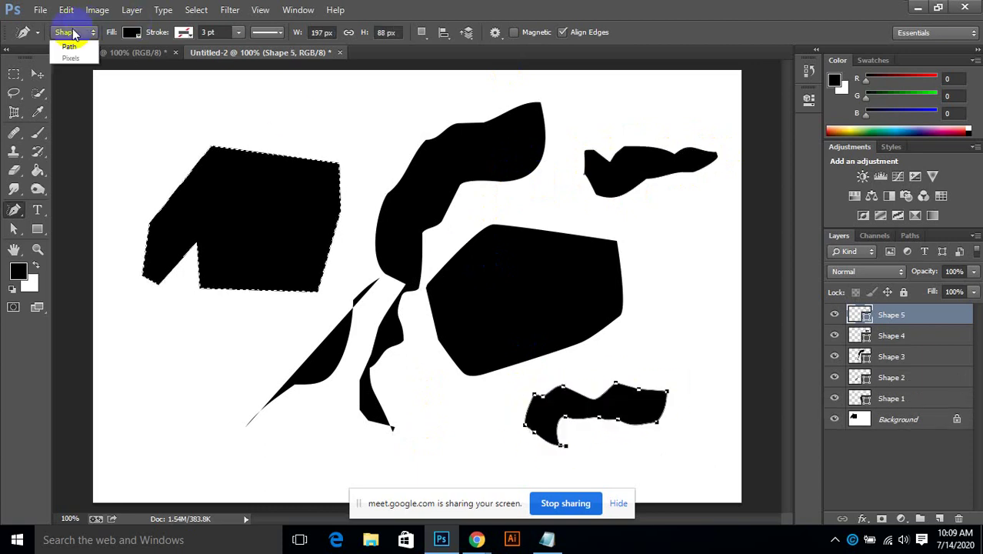
left_click(71, 58)
mouse_move(136, 415)
left_mouse_down()
mouse_move(171, 384)
mouse_move(223, 407)
mouse_move(160, 457)
mouse_move(136, 400)
left_mouse_up()
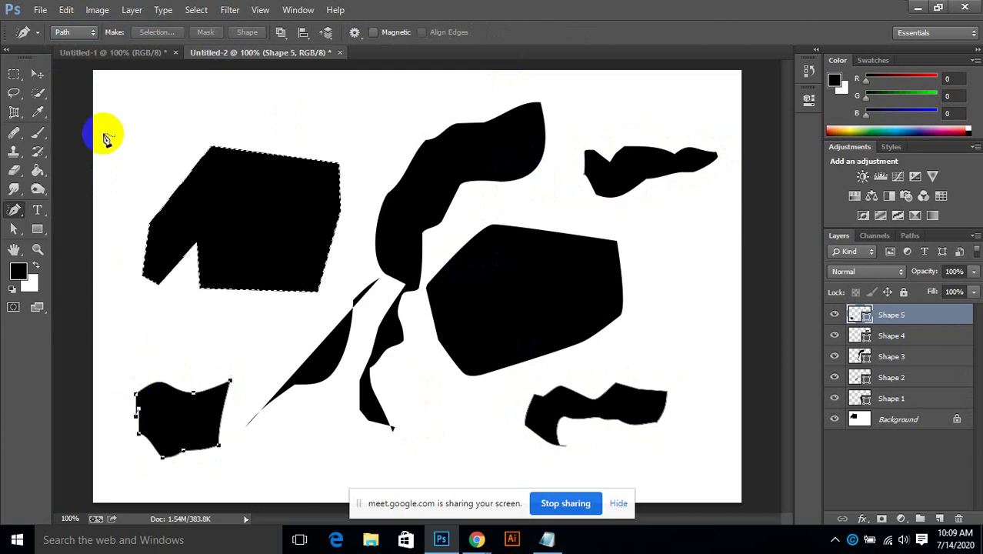
Switch to the Add Anchor Point tool.
left_click(13, 212)
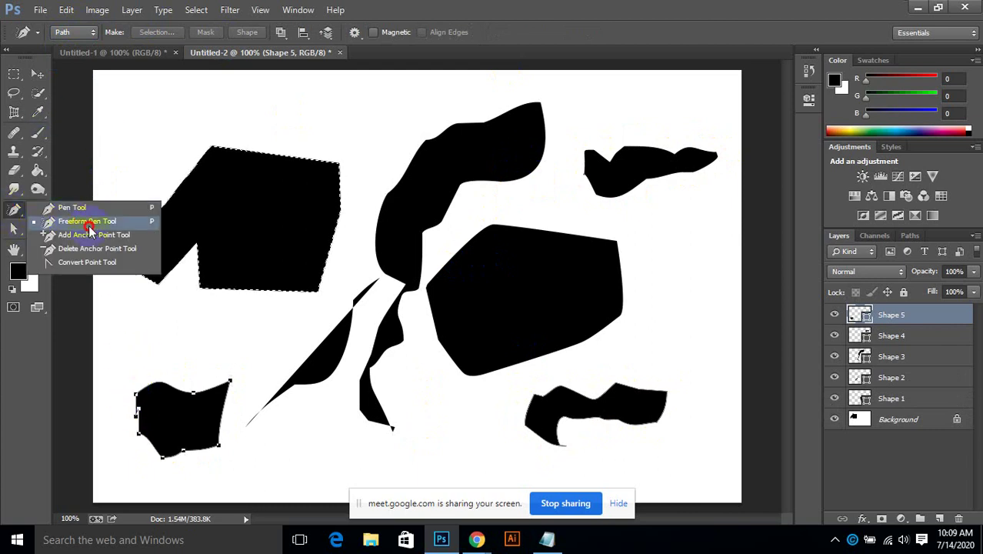
left_click(80, 238)
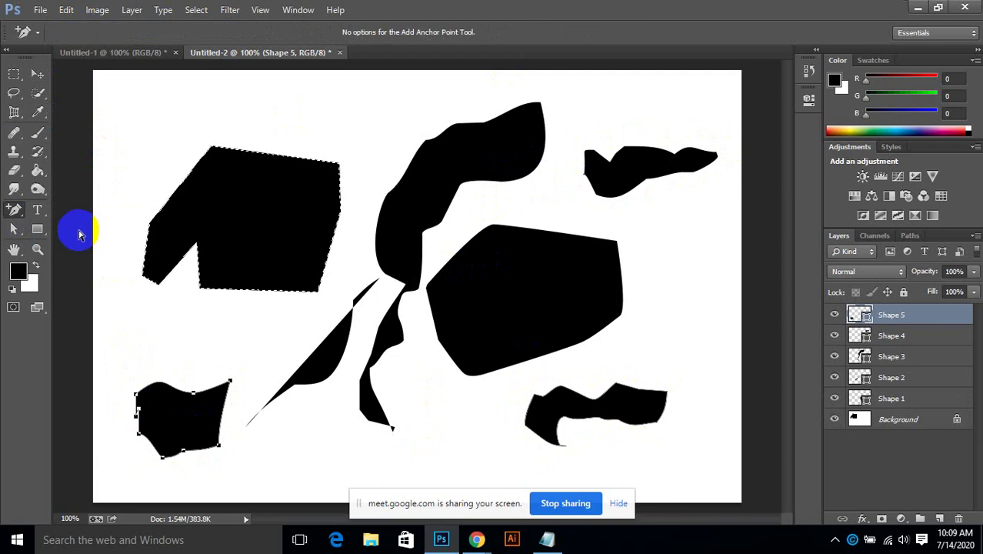
Create a new 900 by 600 px RGB document with a white background and switch to the Pen tool.
left_click(38, 10)
left_click(51, 26)
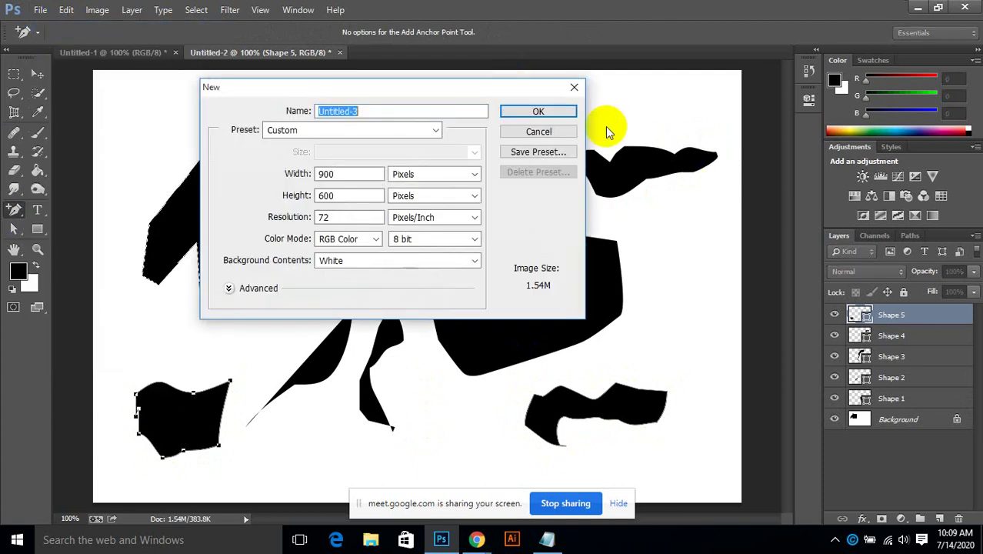
left_click(569, 112)
right_click(16, 215)
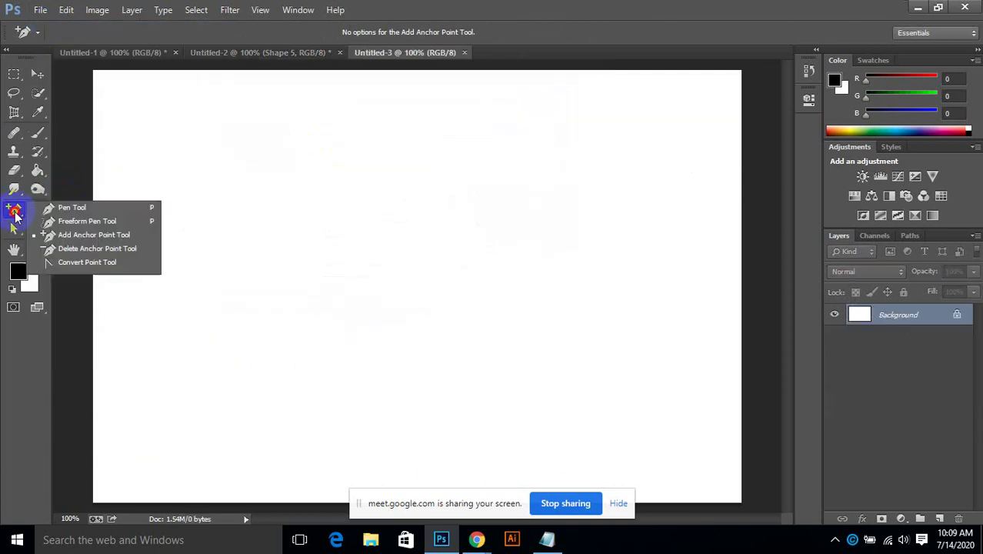
left_click(54, 206)
left_click(293, 233)
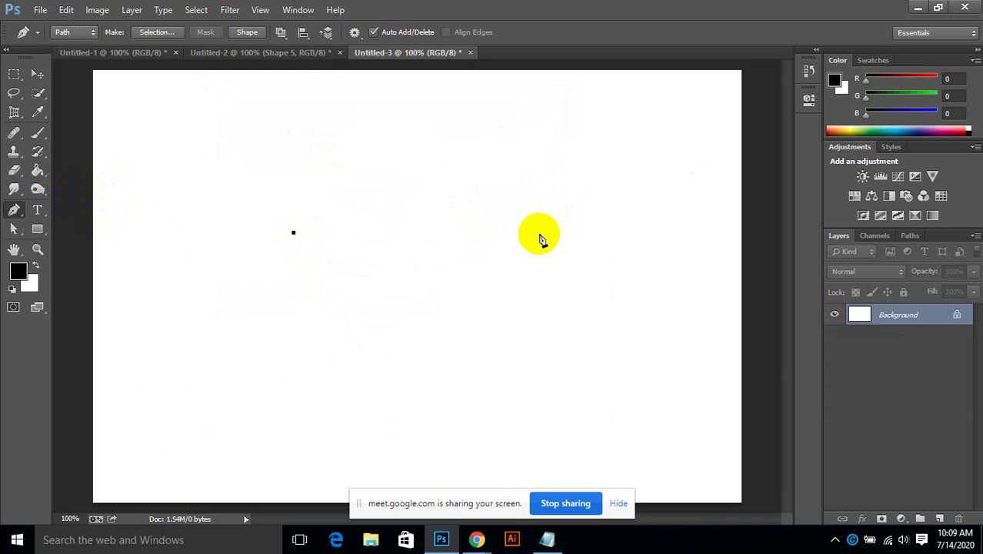
left_click(539, 234)
left_click(548, 390)
left_click(286, 402)
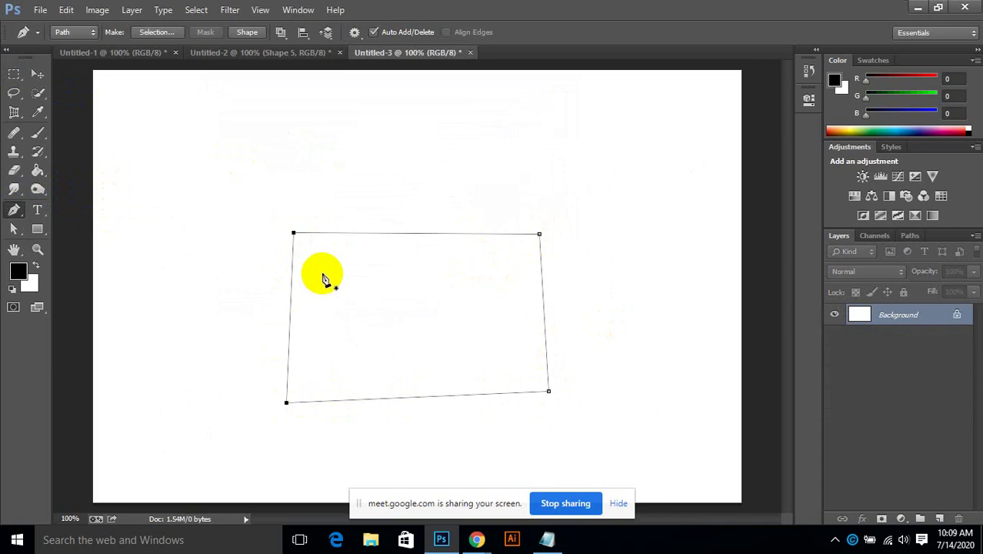
key("Delete")
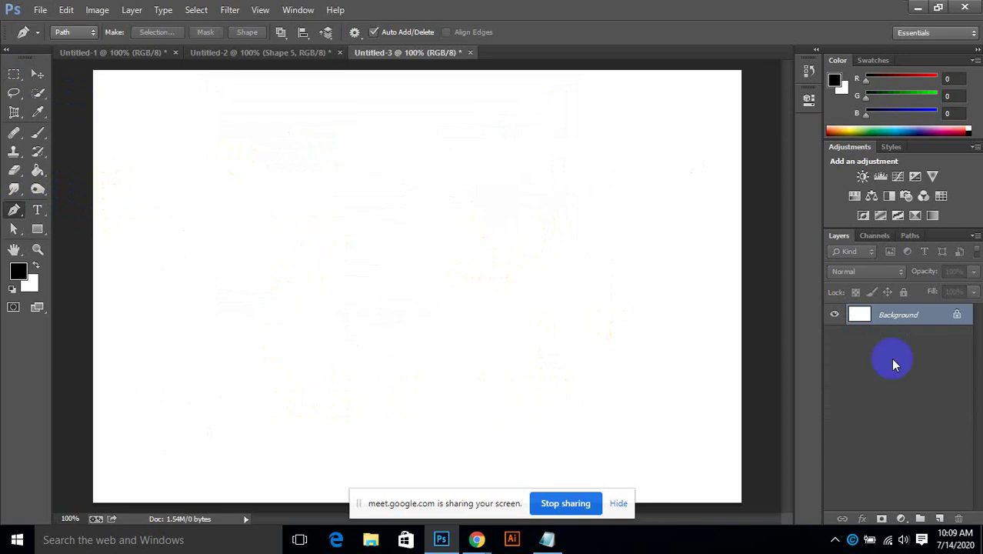
Add a new empty layer above the background.
left_click(939, 518)
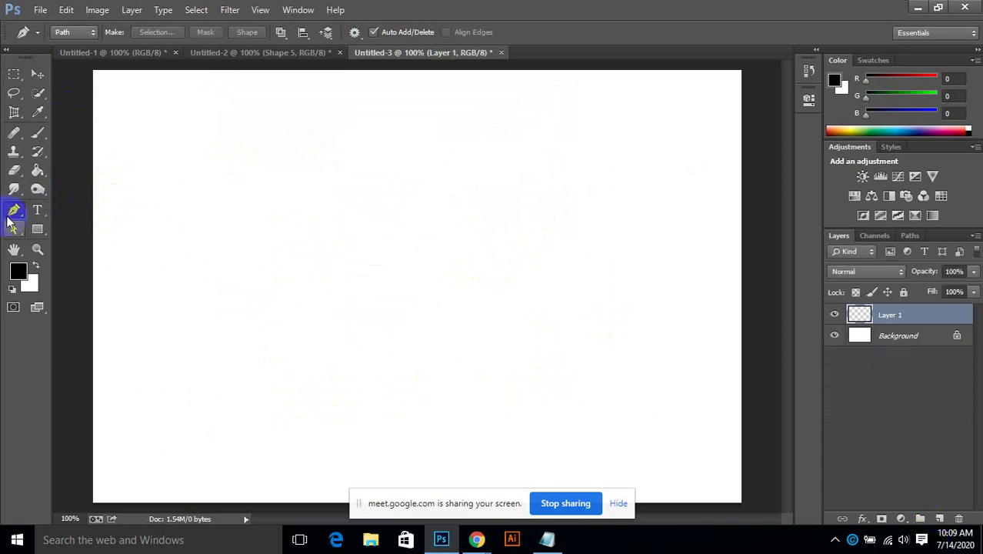
left_click(265, 221)
left_click(477, 221)
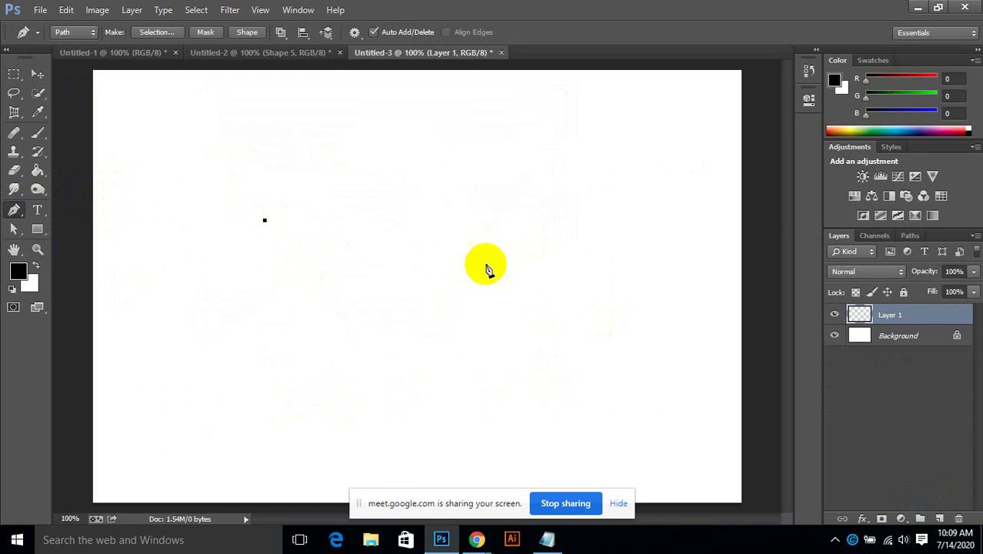
left_click(488, 369)
left_click(207, 355)
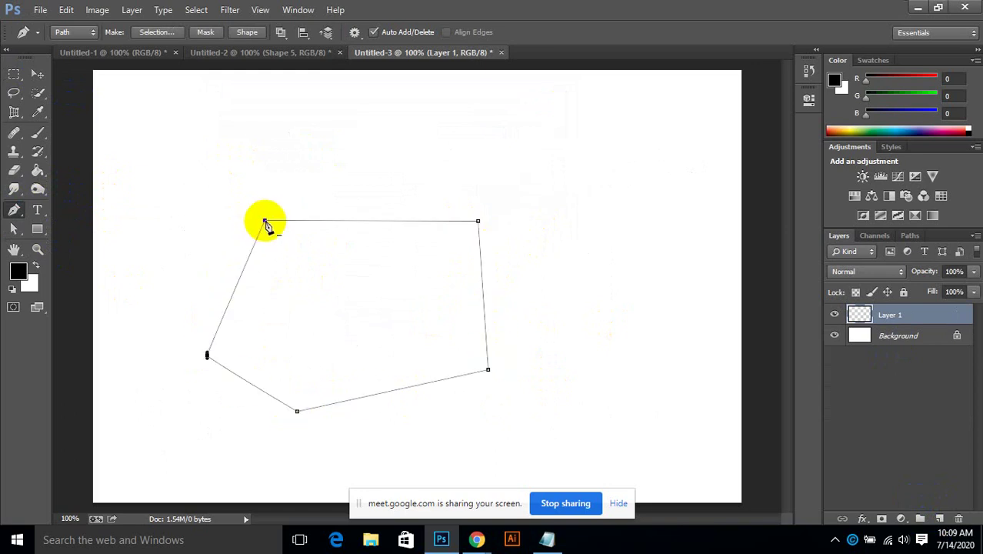
left_click(264, 221)
key("Escape")
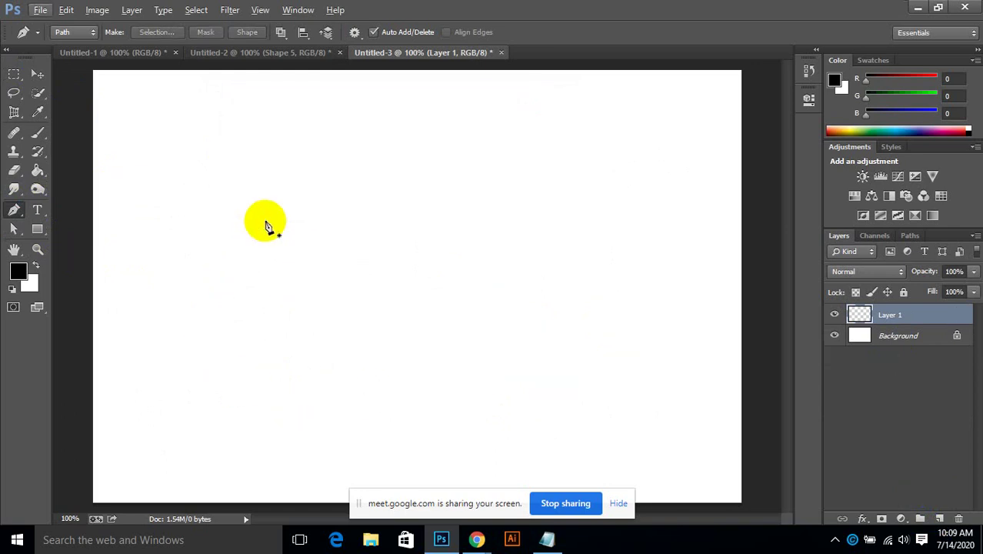
Draw a closed five-sided path in the middle of the canvas with the Pen tool and convert it to a selection.
left_click(356, 200)
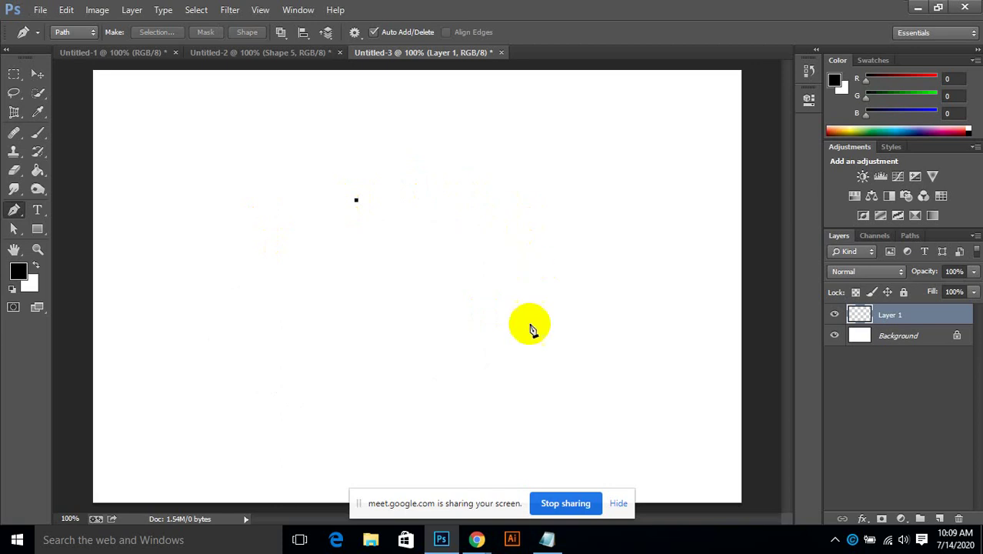
left_click(477, 213)
left_click(504, 382)
left_click(367, 380)
left_click(318, 332)
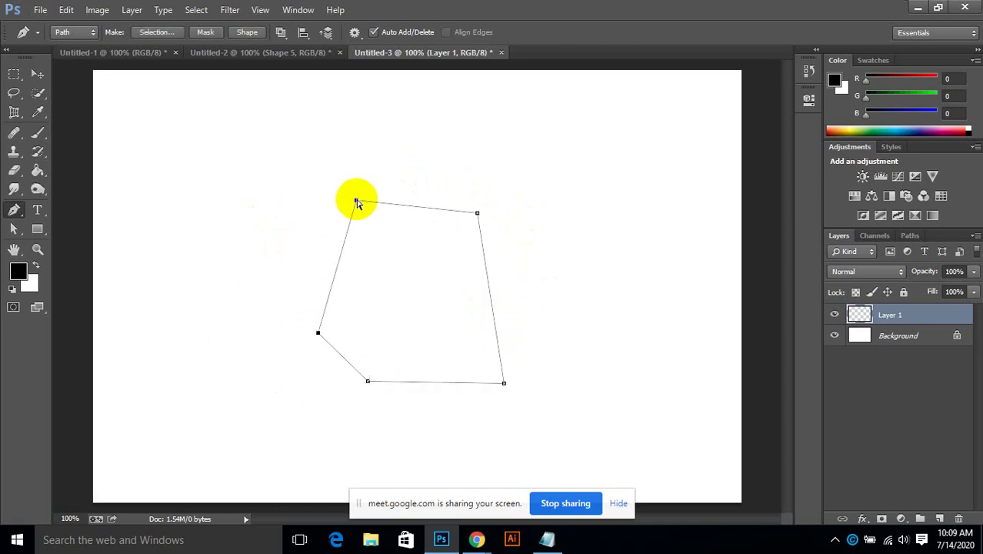
key("ctrl+Return")
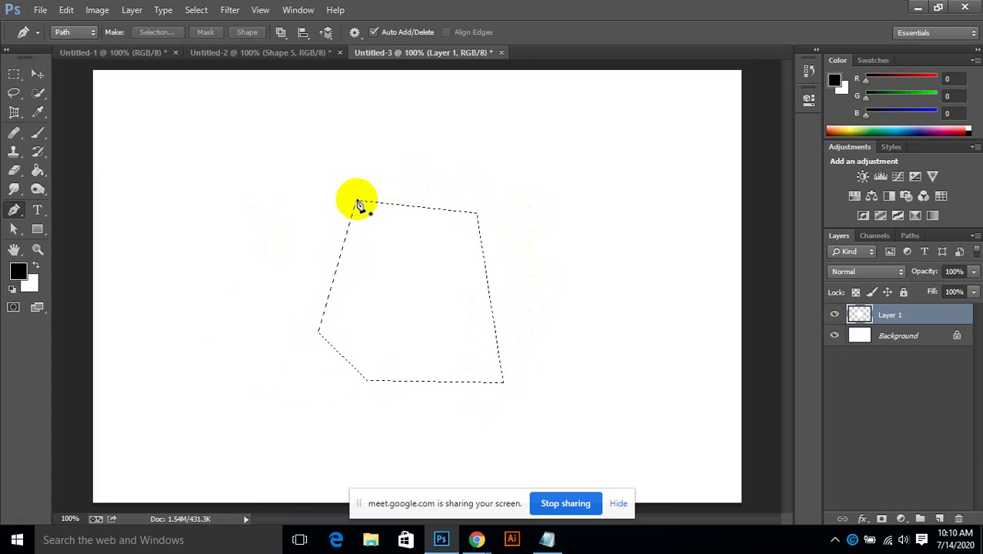
Fill the five-sided selection on Layer 1 with the black foreground colour and deselect it.
key("alt+BackSpace")
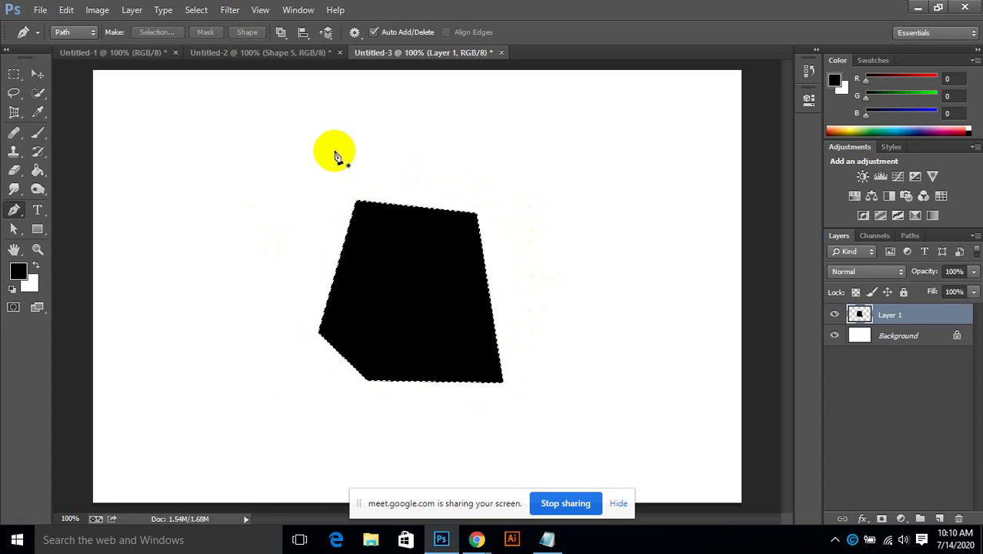
left_click(37, 229)
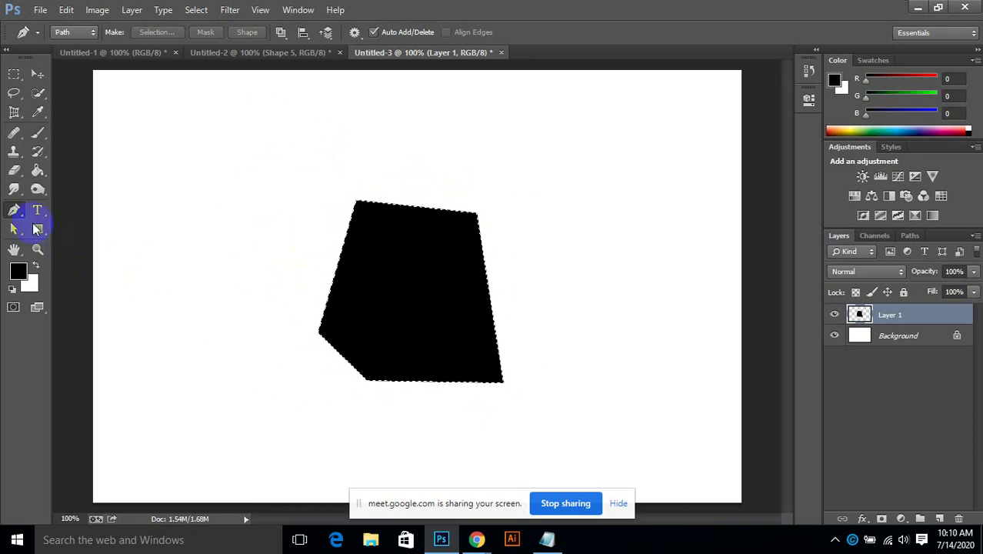
left_click(11, 215)
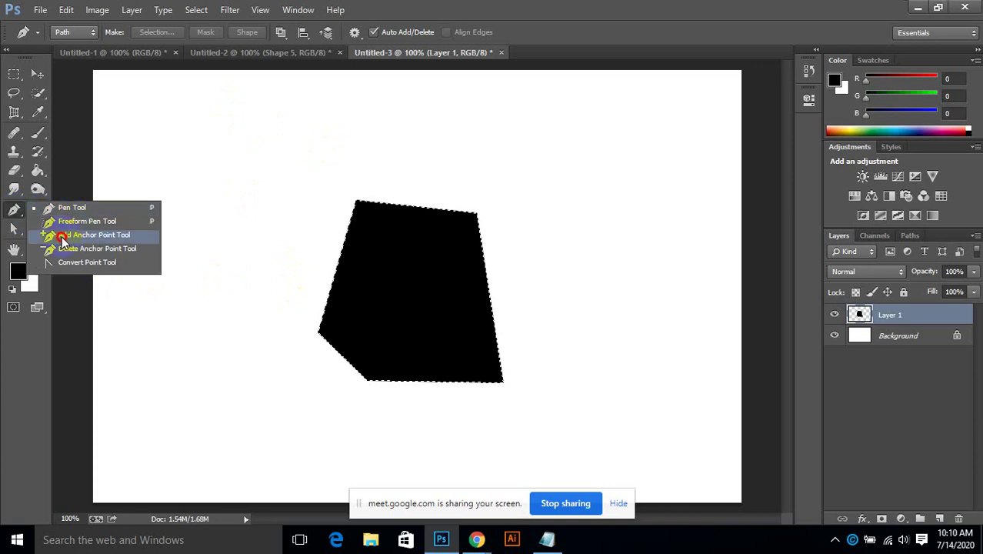
left_click(121, 241)
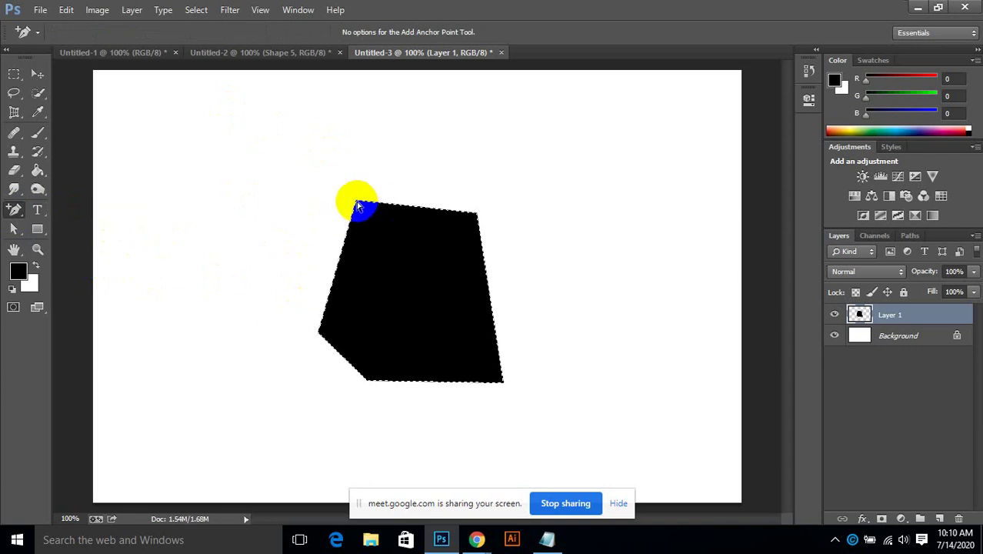
left_click(458, 318)
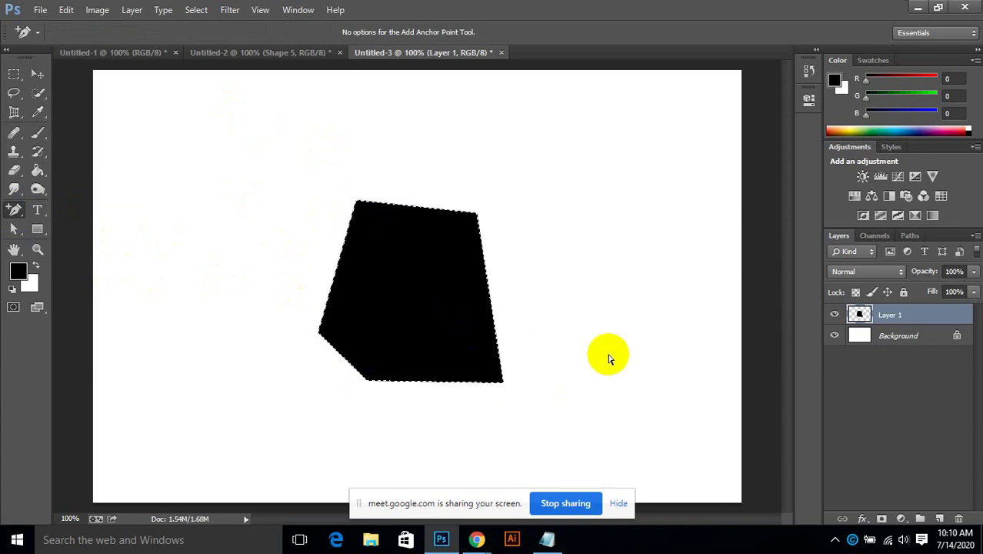
key("ctrl+d")
Try to add anchor points to the edges of the filled black polygon, then reselect Layer 1.
left_click(416, 225)
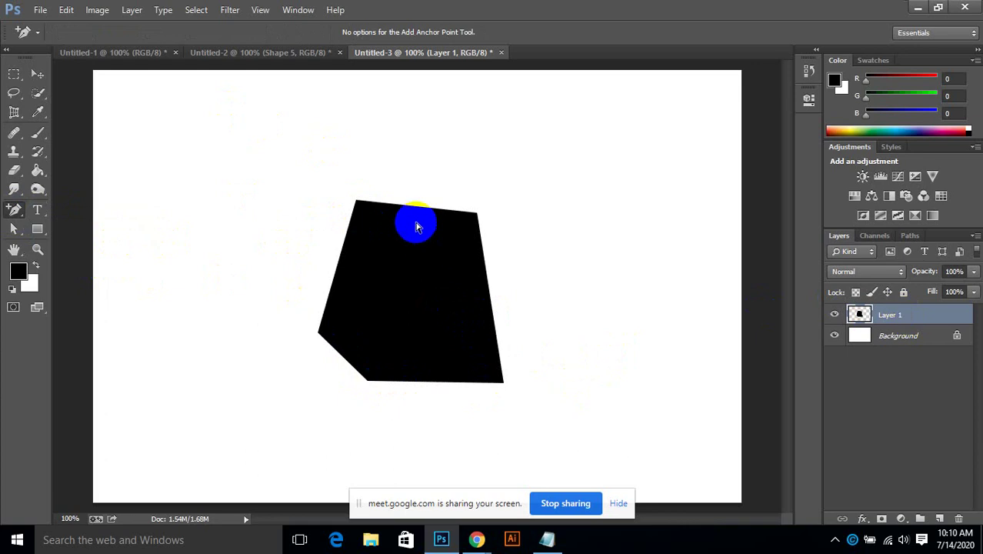
left_click(363, 202)
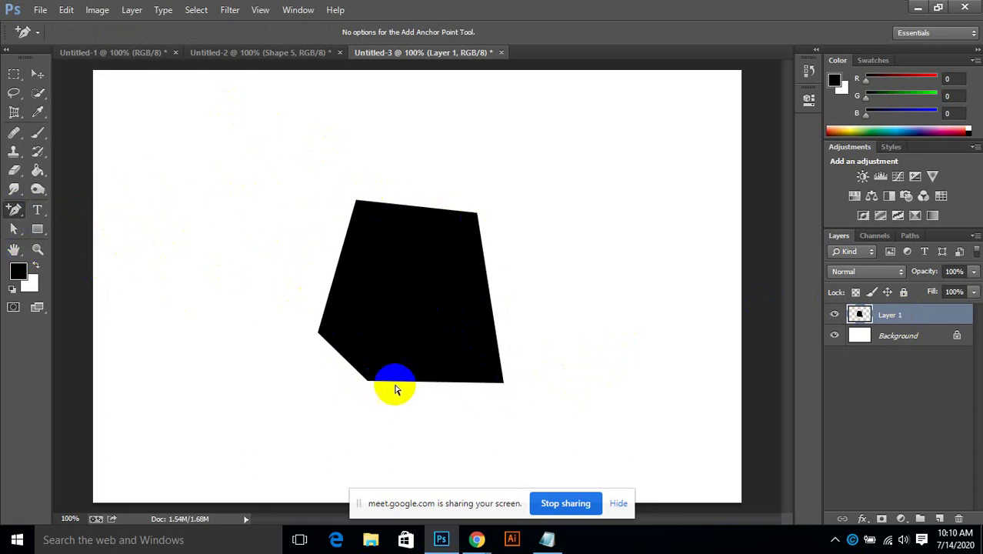
left_click(436, 388)
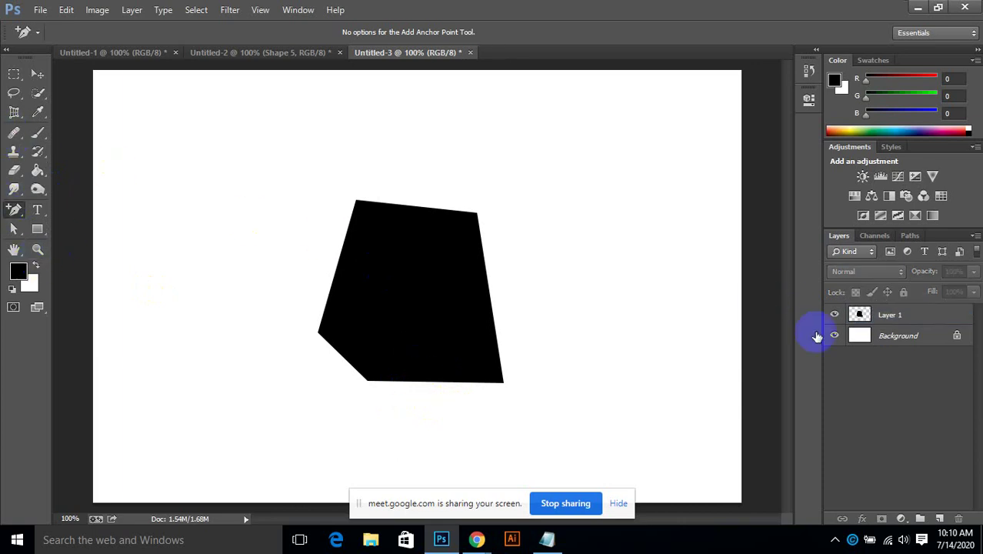
left_click(908, 323)
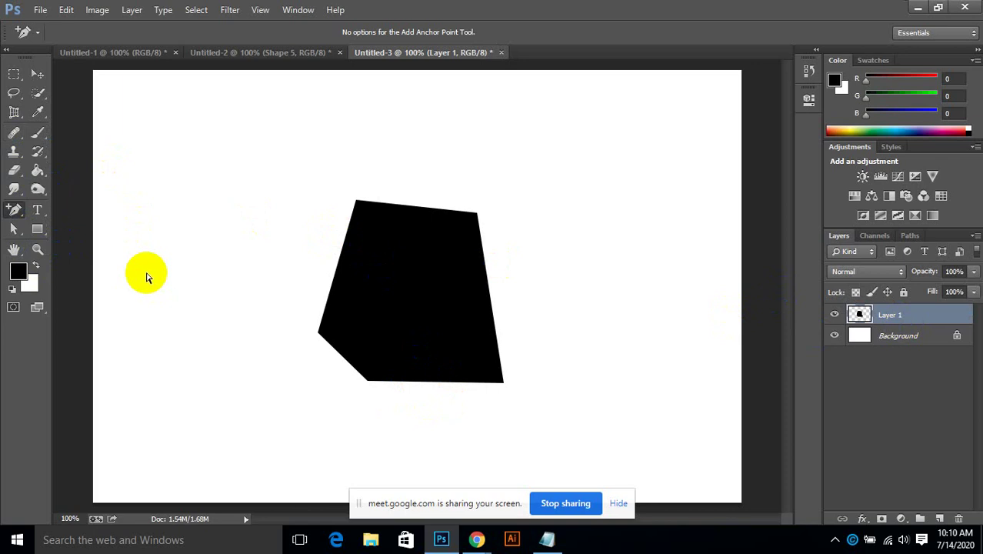
left_click(21, 93)
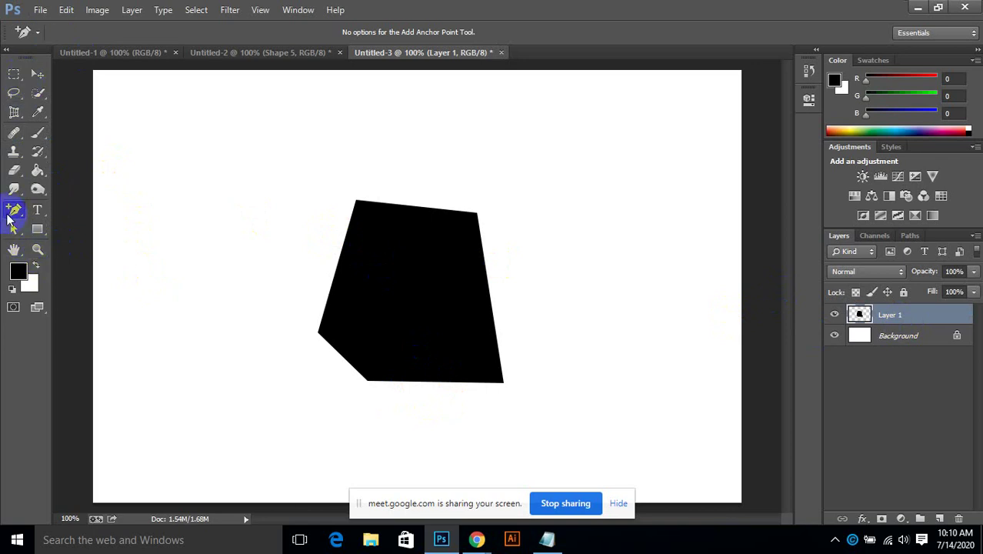
Draw a closed, partly curved path with the Pen tool in the empty area at the canvas's upper left.
left_click_drag(16, 211, 75, 201)
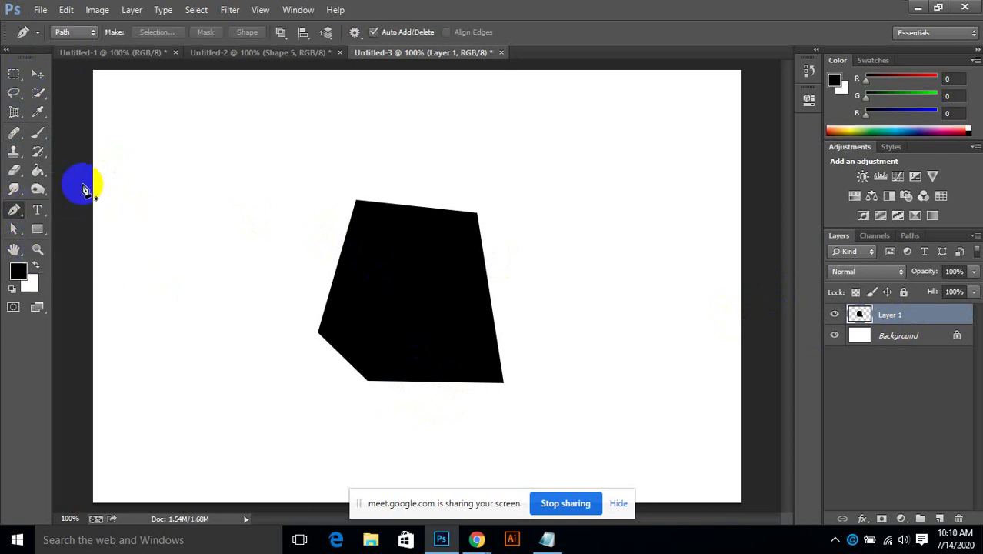
left_click(255, 144)
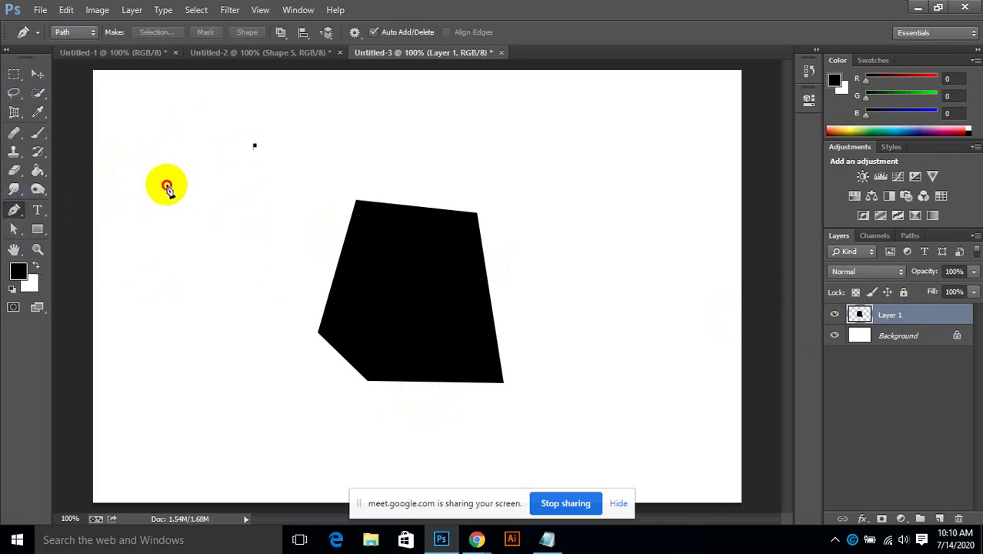
left_click(166, 184)
left_click_drag(164, 245, 169, 249)
left_click(209, 271)
left_click(250, 247)
left_click_drag(285, 226, 290, 219)
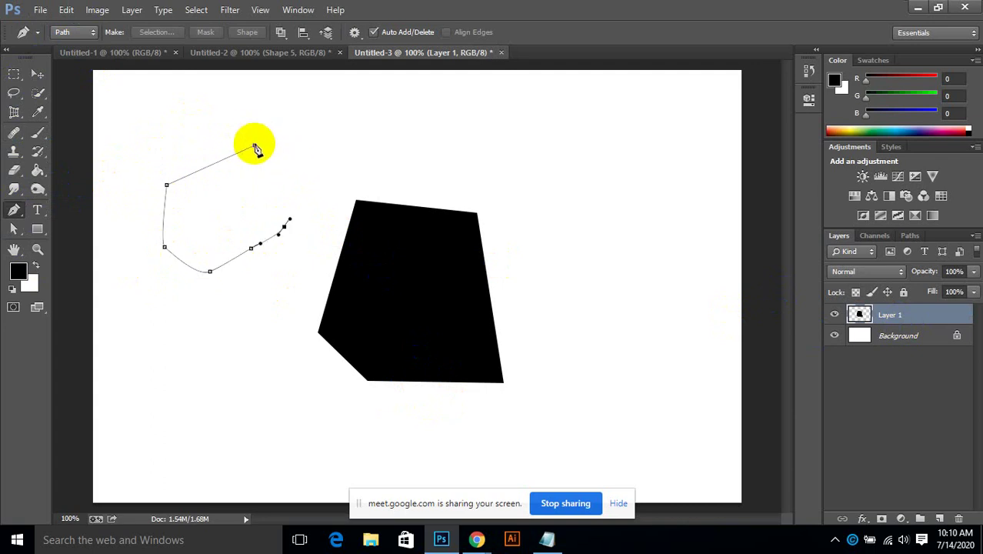
left_click_drag(254, 145, 259, 151)
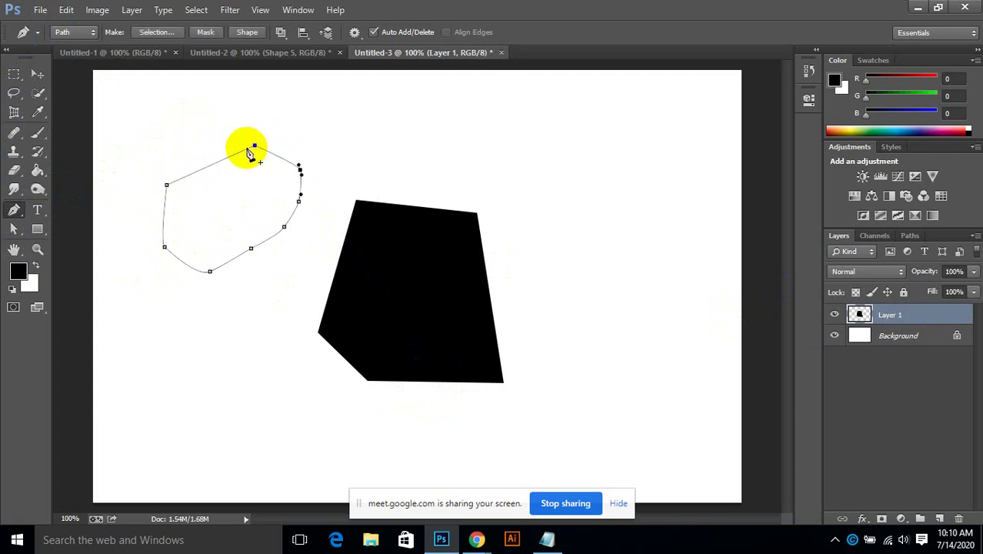
Add three anchor points to the curved path and pull two upper ones outward and one bottom one downward into pointed lobes.
right_click(13, 210)
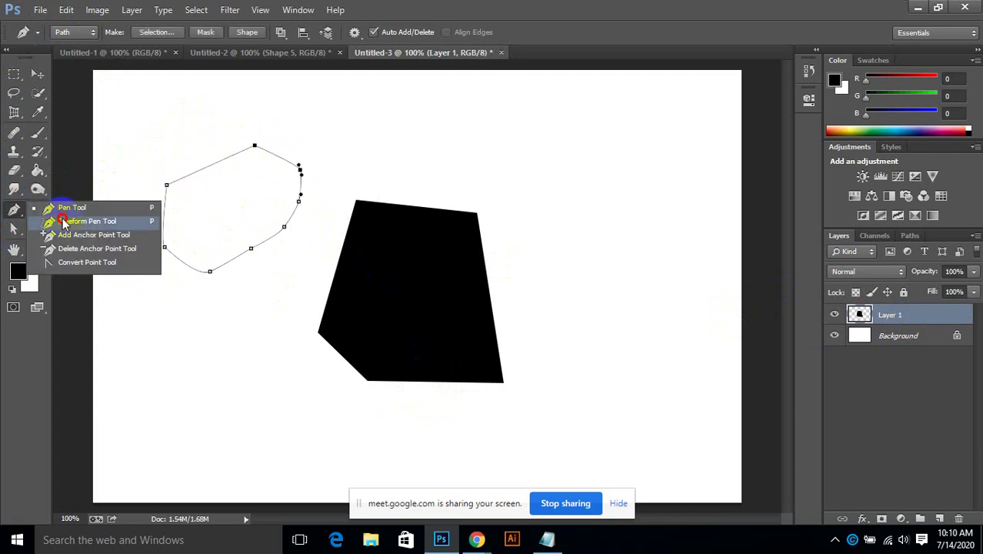
left_click(77, 225)
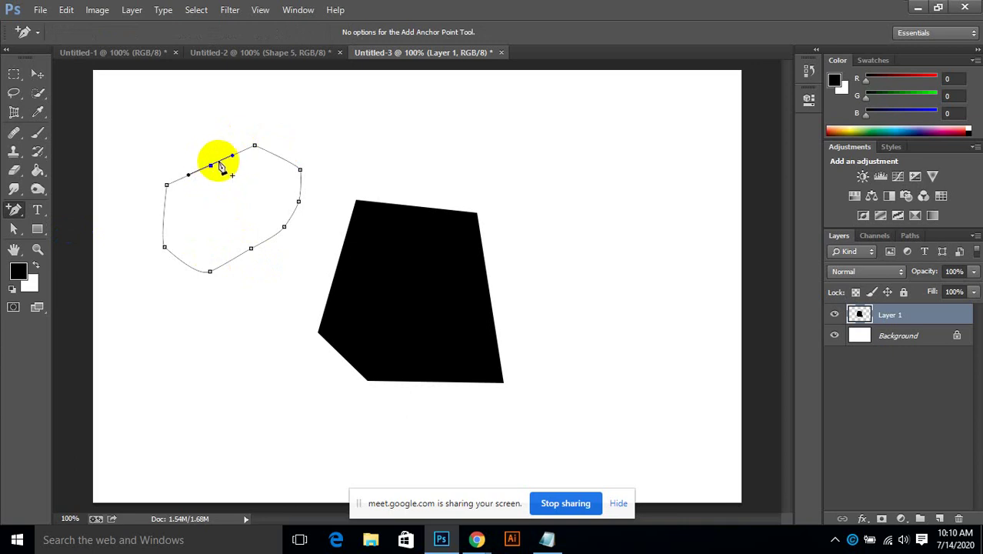
left_click_drag(211, 167, 172, 127)
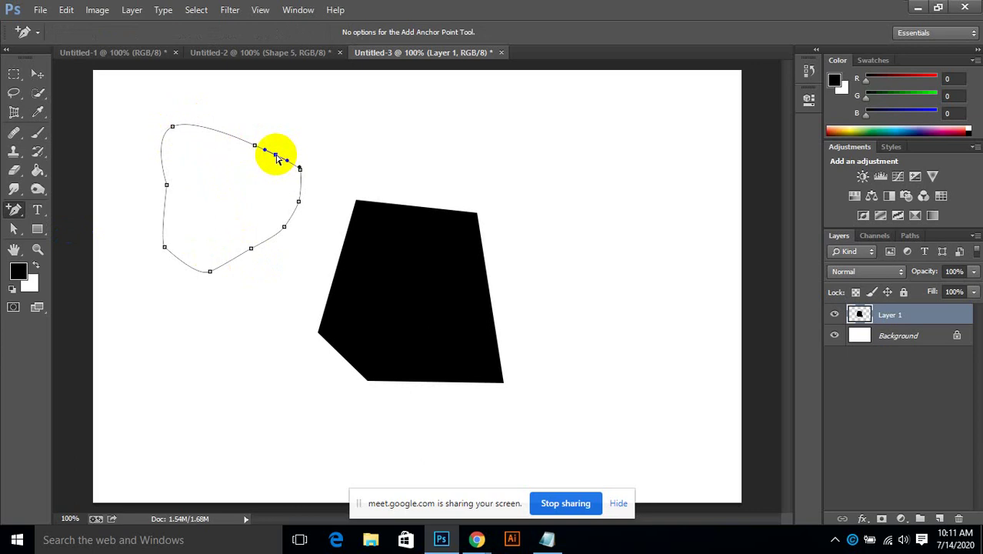
left_click_drag(277, 158, 308, 106)
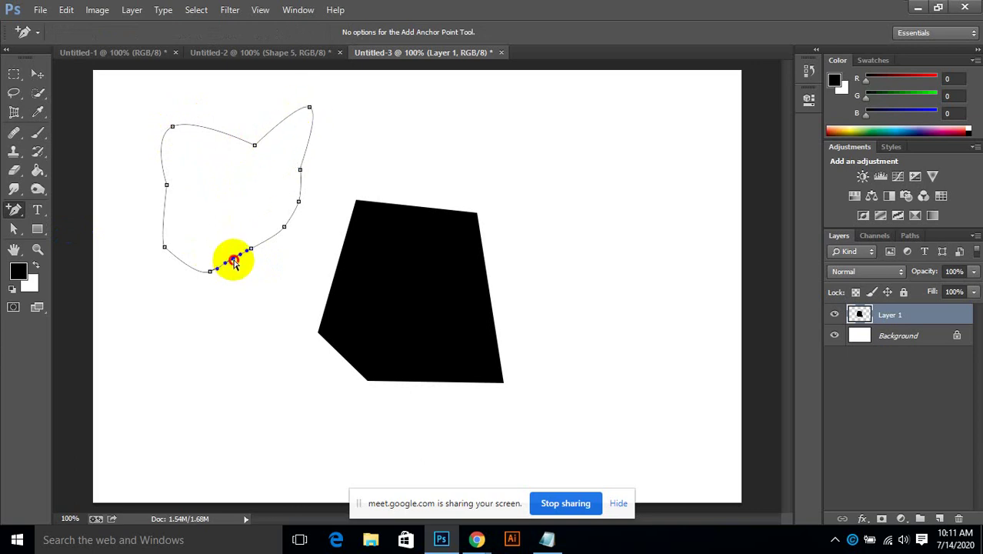
left_click_drag(235, 262, 253, 336)
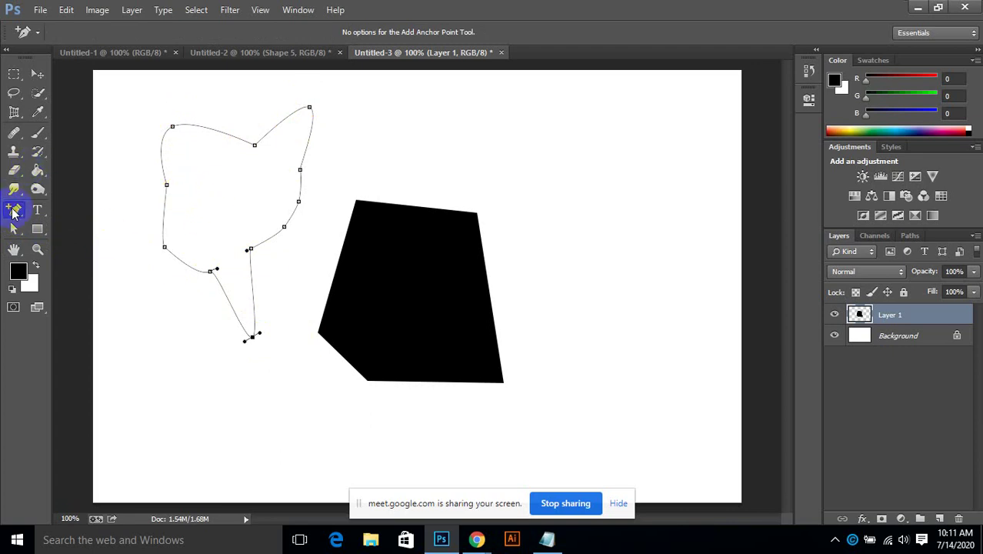
Draw a closed triangular path with the Pen tool to the right of the black polygon.
left_click(13, 213)
left_click_drag(13, 213, 121, 252)
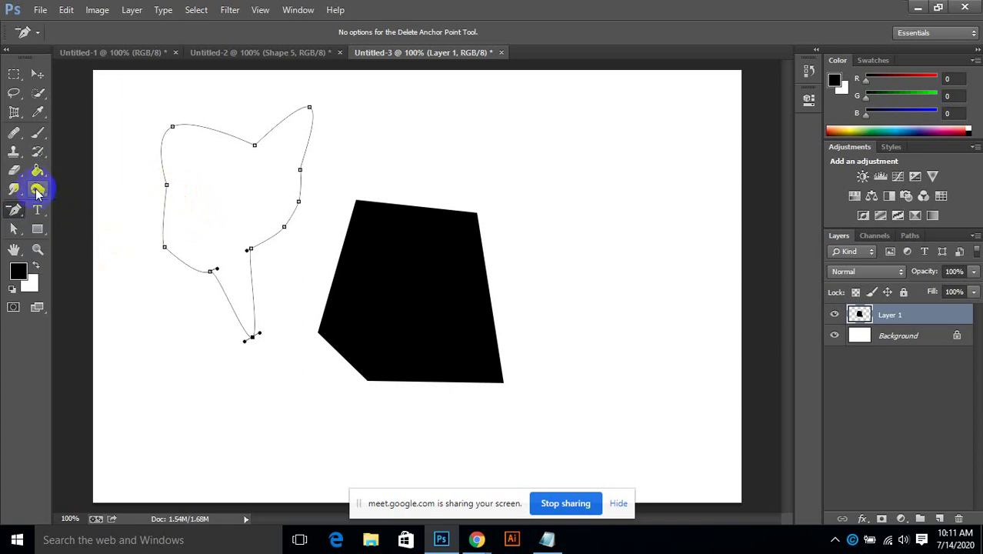
mouse_move(14, 209)
left_mouse_down()
mouse_move(72, 193)
mouse_move(92, 198)
mouse_move(59, 206)
mouse_move(82, 208)
left_mouse_up()
left_click(624, 139)
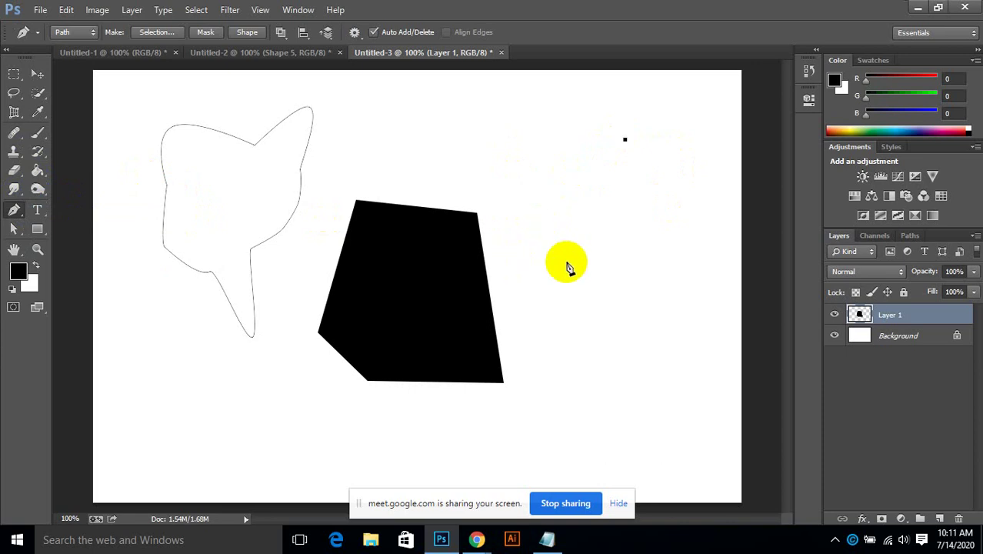
left_click(517, 262)
left_click(722, 270)
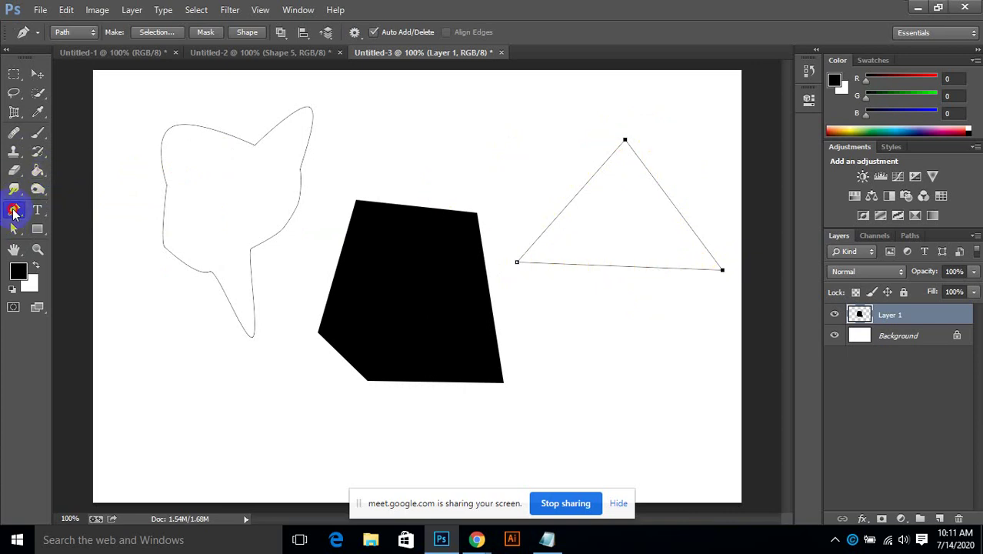
Remove the triangular path's lower-right corner with the Delete Anchor Point tool.
left_click(14, 213)
left_click(92, 249)
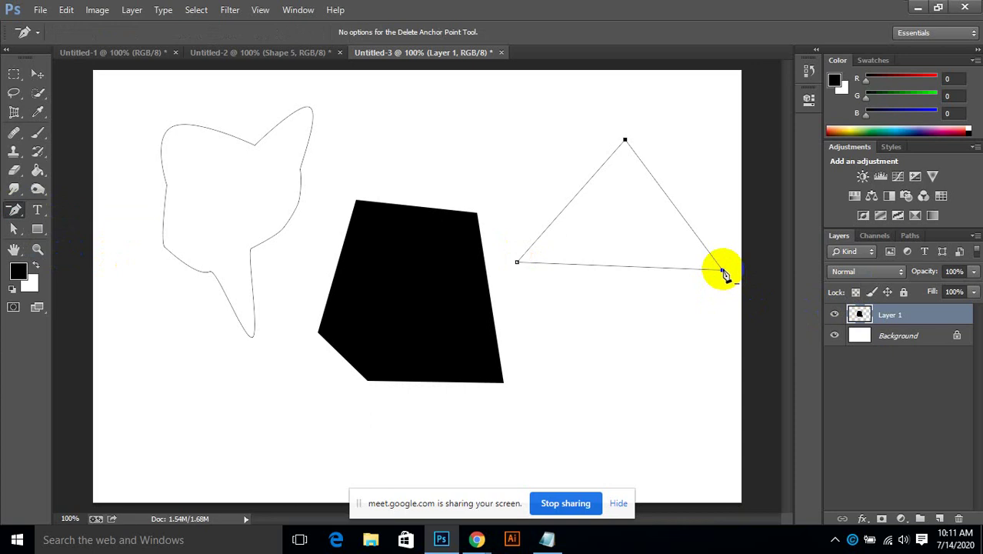
left_click(434, 303)
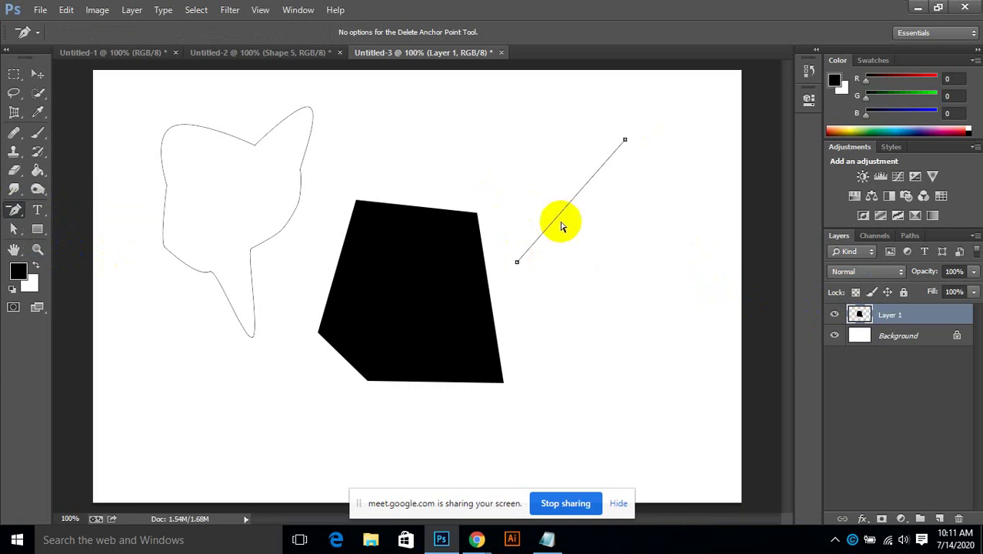
left_click(475, 304)
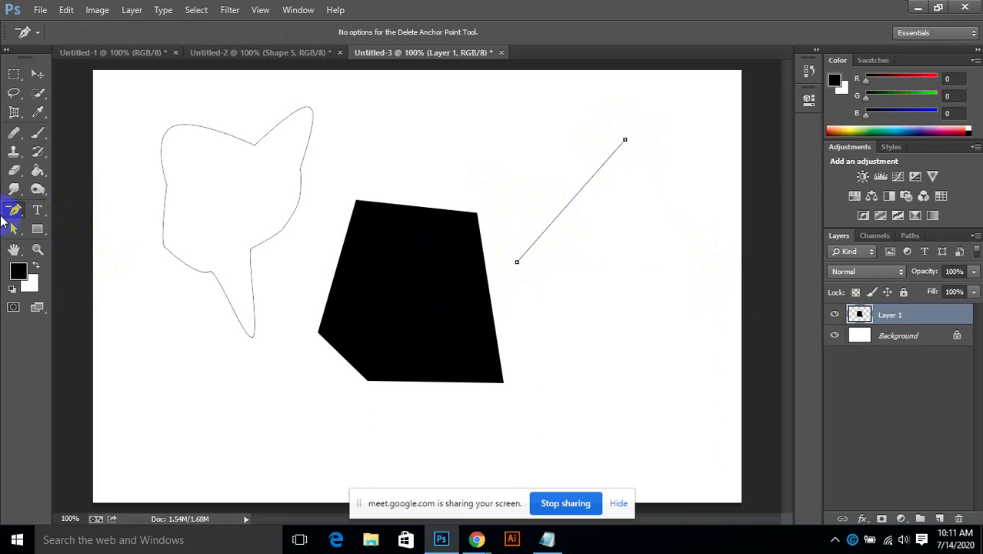
Convert both remaining points of the straight path into smooth points with the Convert Point tool, pulling out long direction handles.
left_click(12, 213)
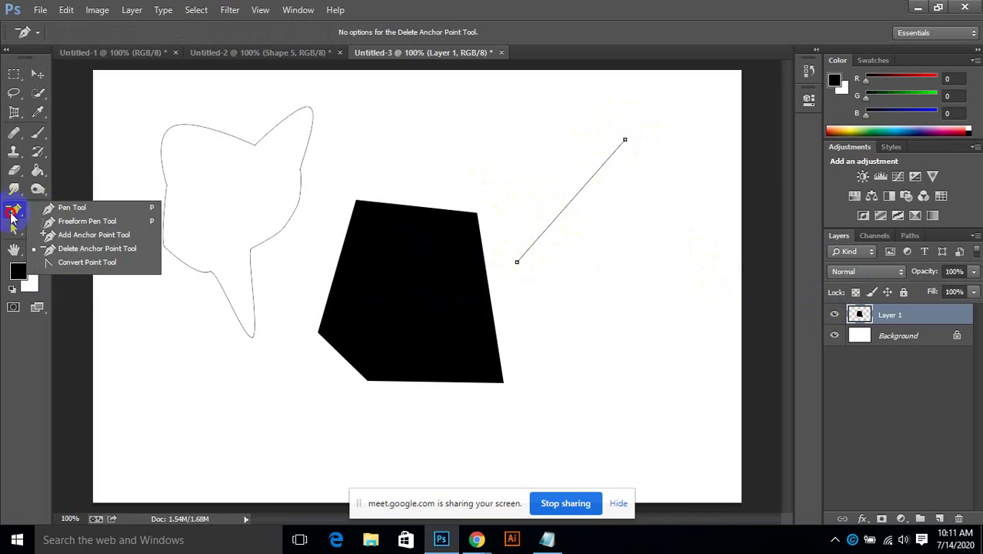
left_click_drag(12, 219, 92, 262)
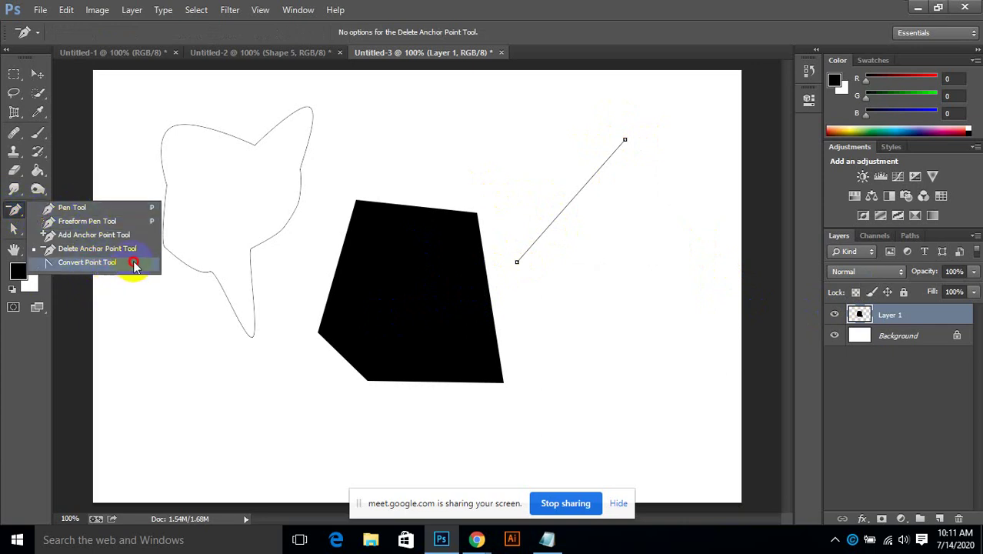
left_click_drag(113, 264, 115, 263)
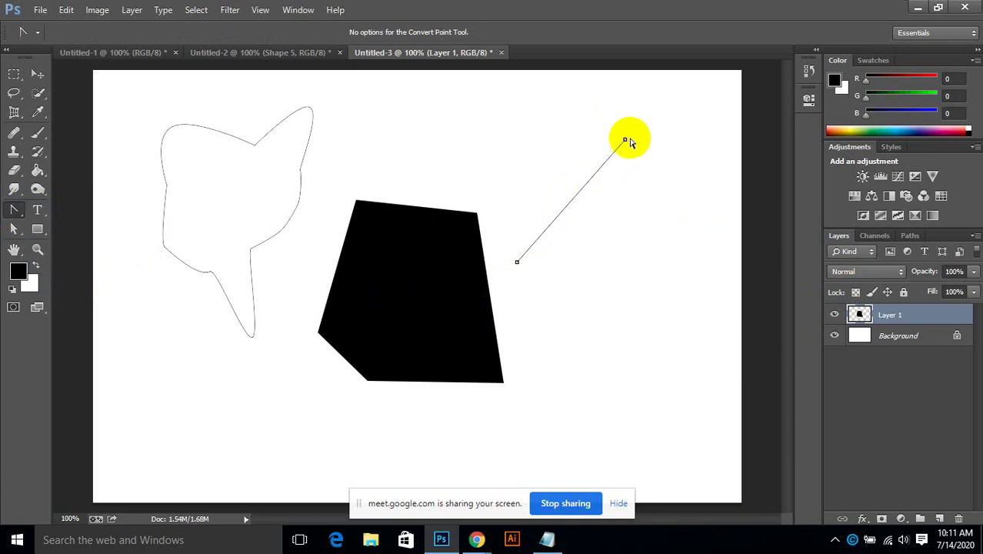
left_click_drag(626, 140, 781, 187)
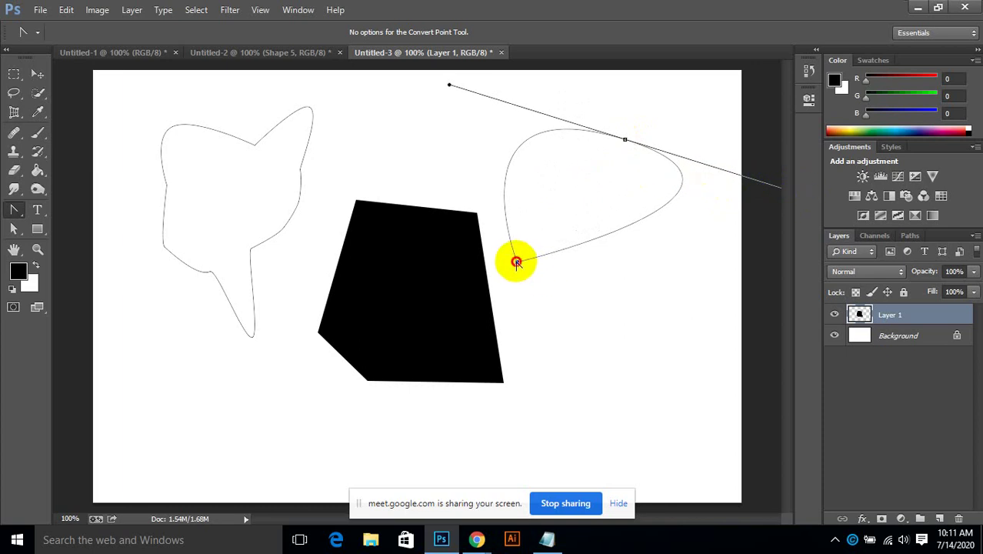
left_click_drag(516, 262, 405, 309)
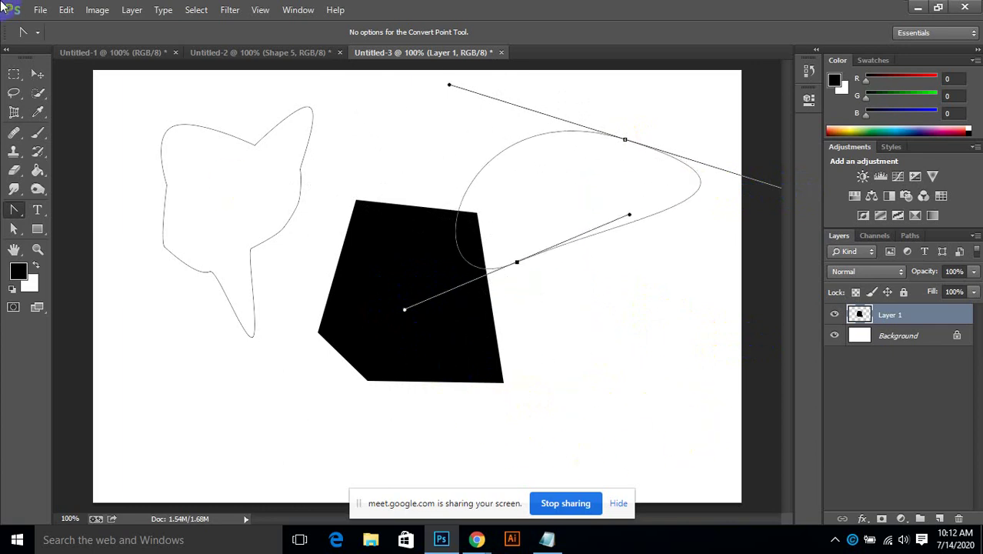
Create another 900 by 600 px, 72 pixels/inch RGB document with a white background and switch to the Pen tool.
left_click(41, 11)
left_click(46, 29)
left_click(558, 113)
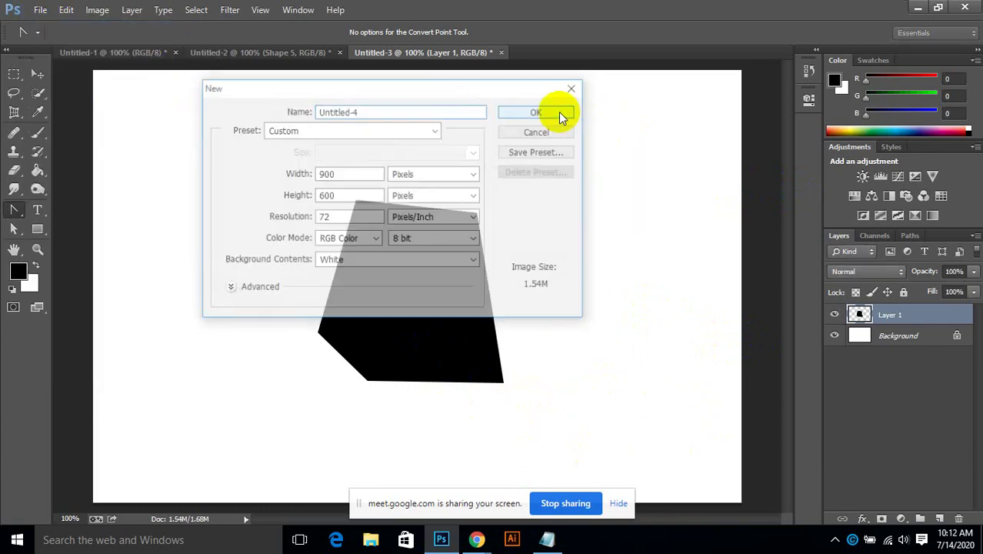
right_click(9, 208)
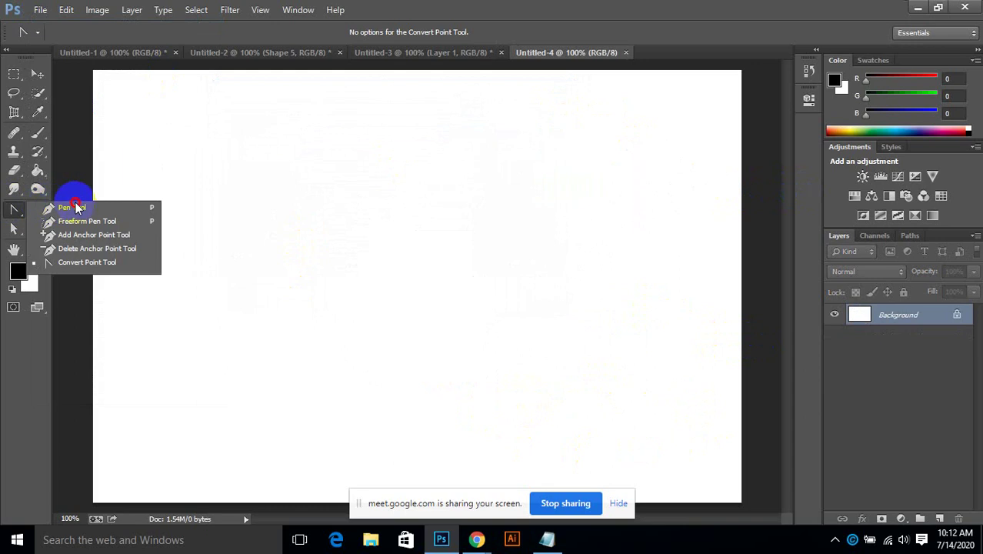
left_click(103, 202)
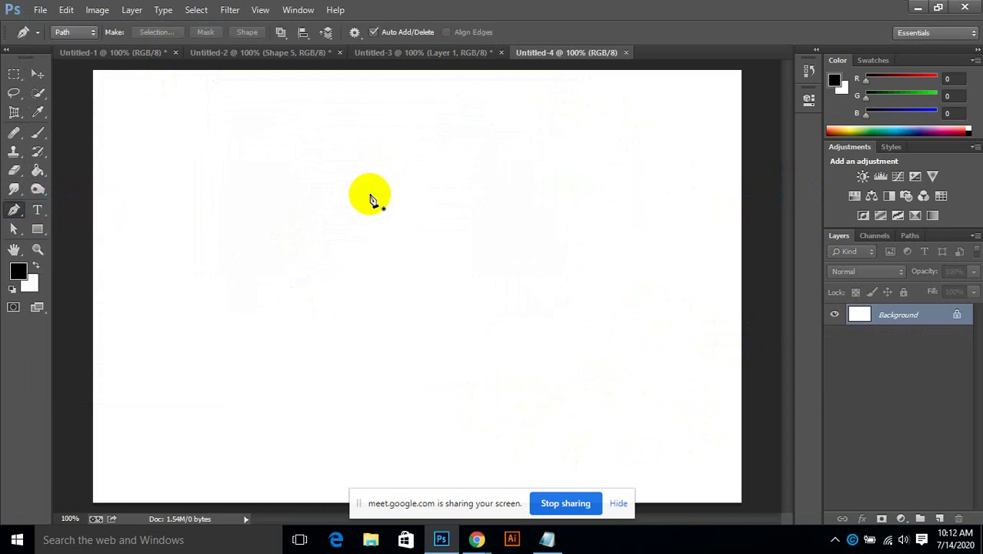
Draw a closed four-sided path with straight edges in the left half of the canvas.
left_click(188, 321)
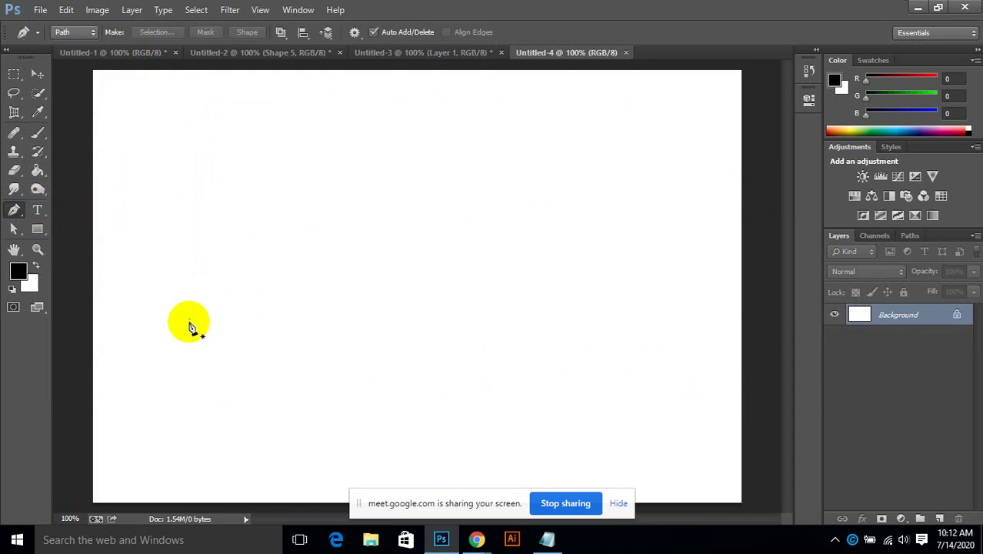
left_click(272, 215)
left_click(397, 272)
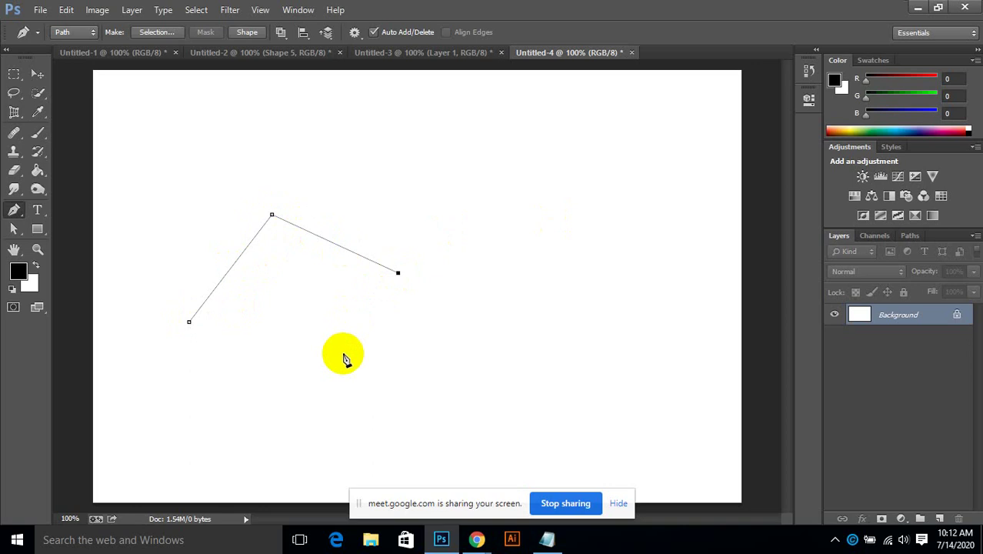
left_click(331, 361)
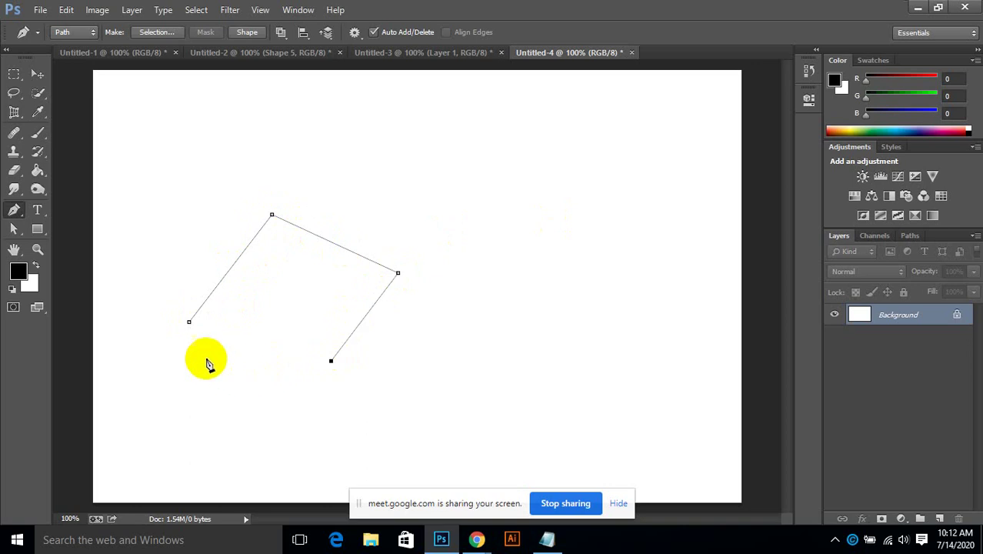
left_click(189, 322)
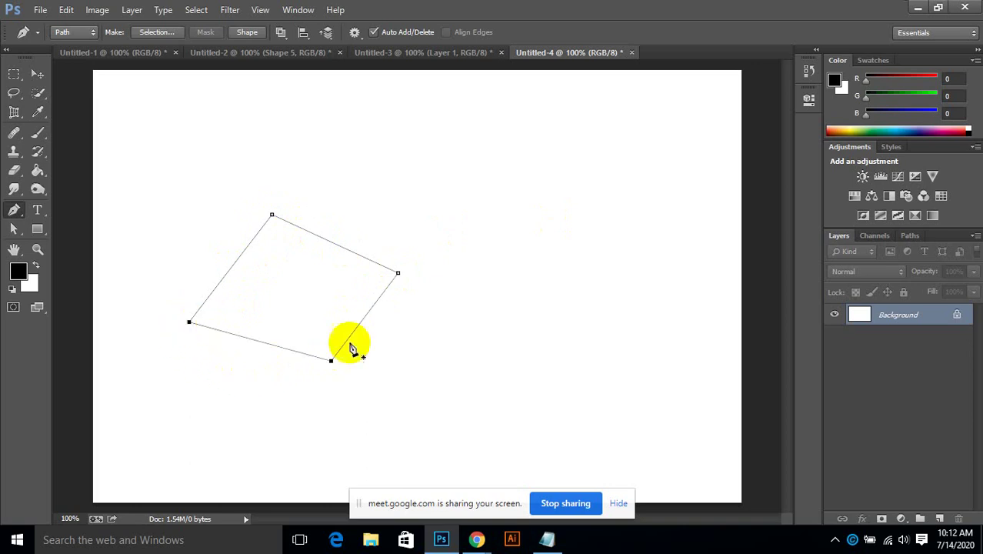
Draw a closed egg-shaped path from two anchor points beside the four-sided path, pulling out long direction handles.
left_click(408, 342)
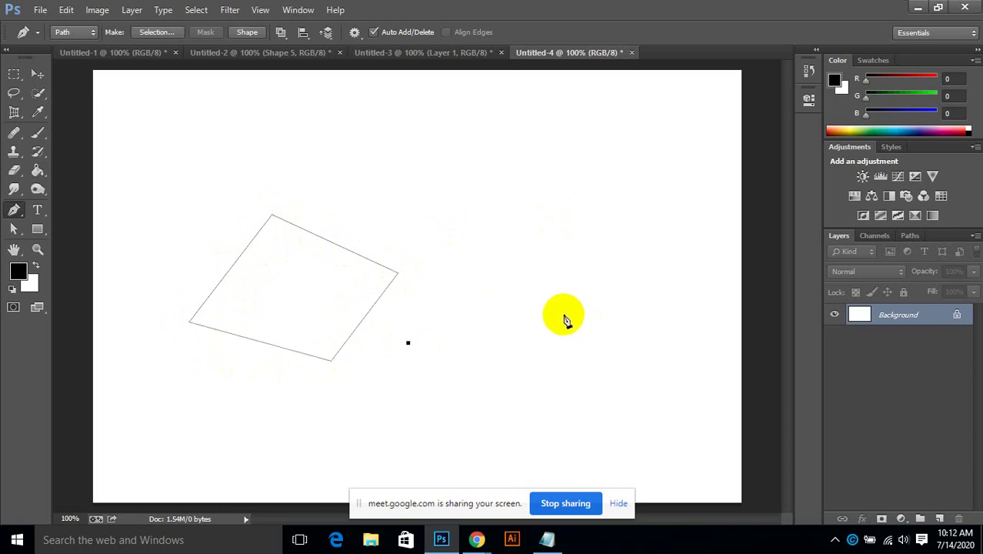
left_click_drag(564, 315, 633, 436)
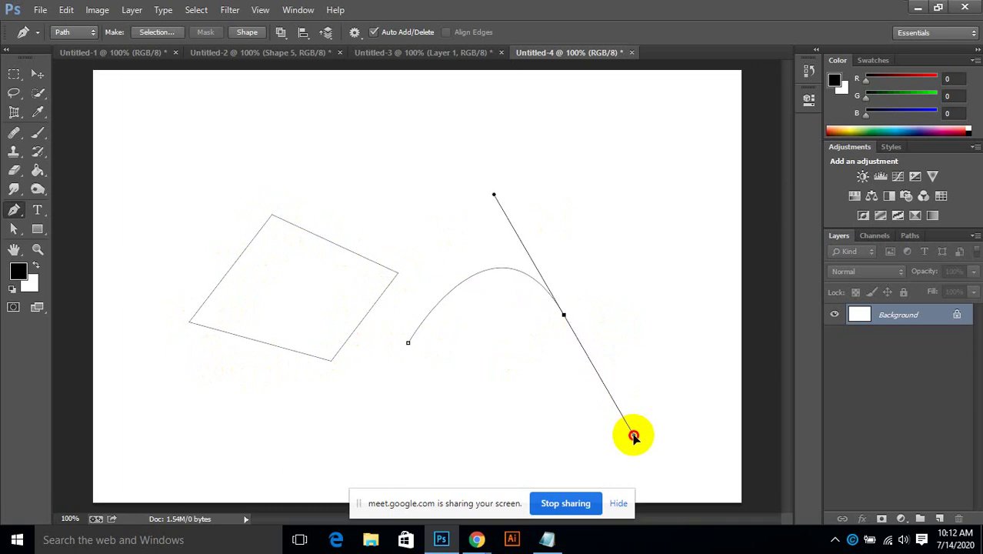
left_click_drag(633, 436, 699, 463)
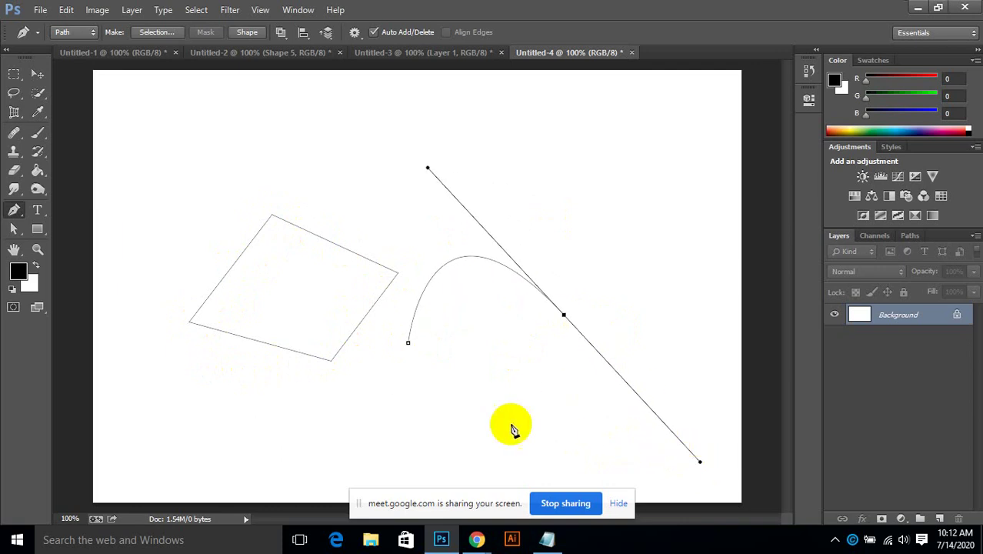
left_click_drag(409, 344, 410, 207)
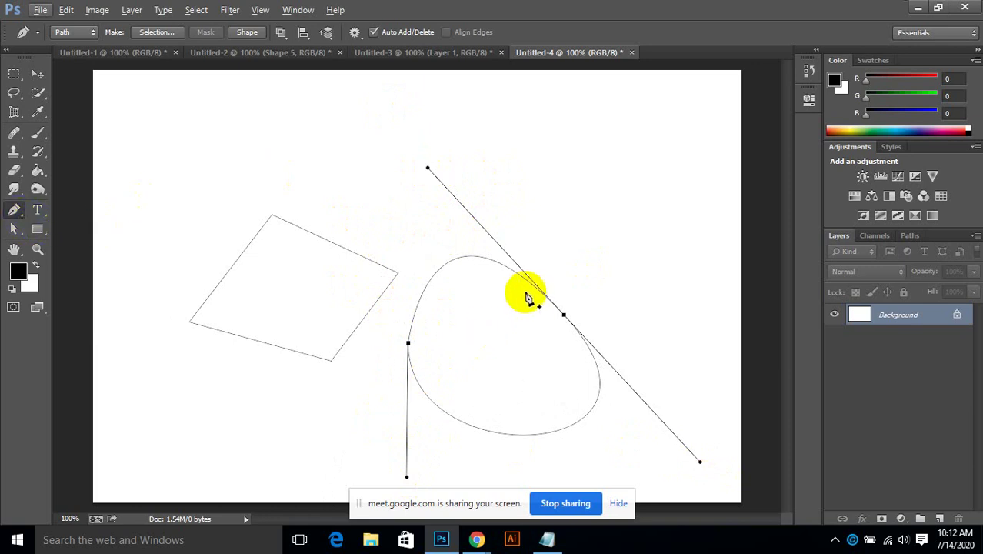
Undo the stray point and the curve's closure, and close the path again at its starting point with a long direction handle.
left_click(428, 167)
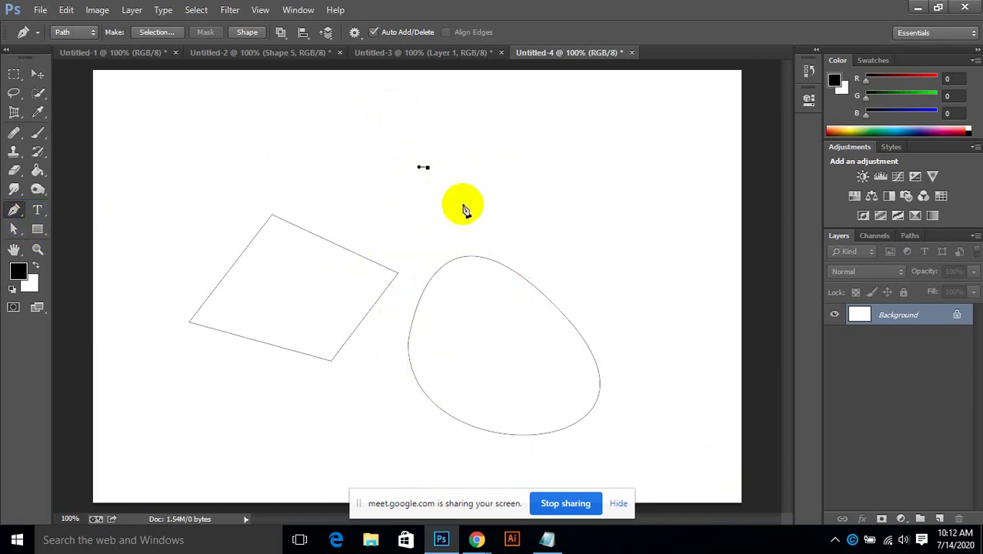
left_click(569, 343, "ctrl")
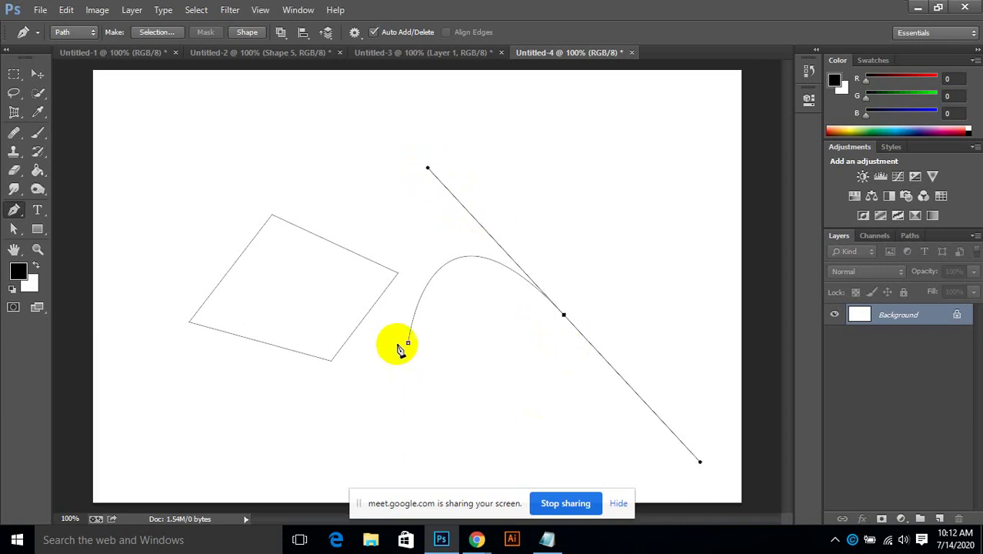
left_click_drag(409, 343, 396, 226)
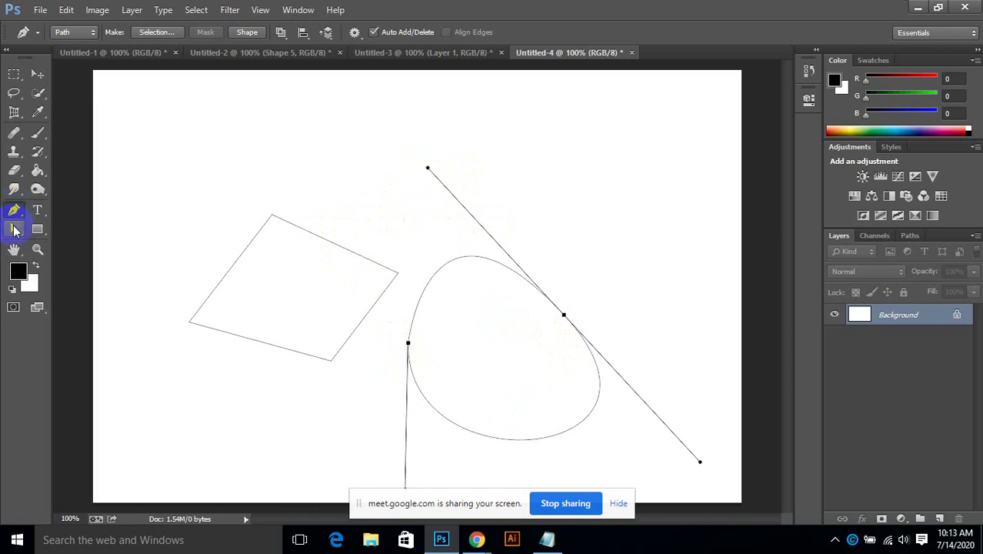
Stretch the lower curve of the egg-shaped path downward by its left point's direction handle, using the Direct Selection tool.
left_click_drag(15, 230, 77, 240)
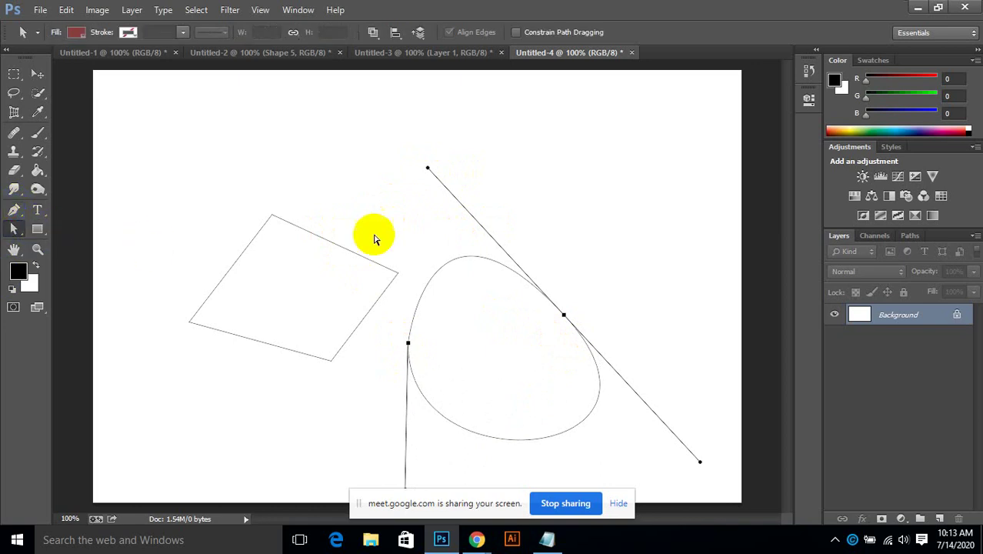
left_click(427, 165)
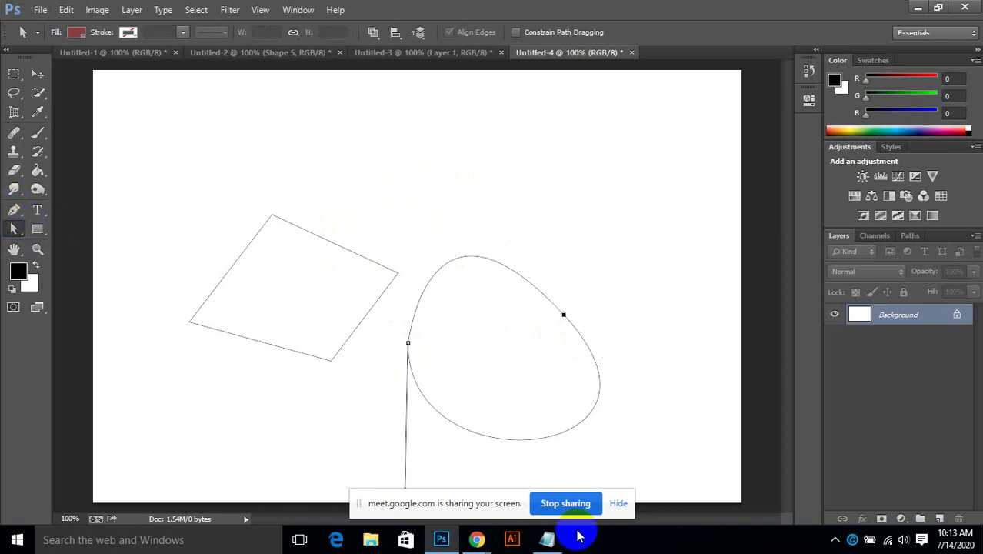
scroll(417, 351, "down", 2)
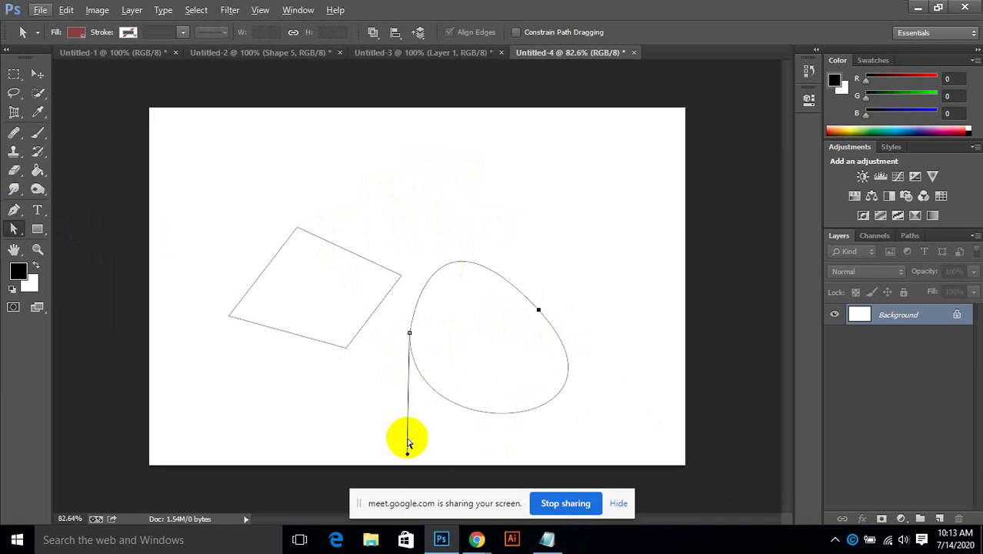
left_click_drag(407, 455, 378, 543)
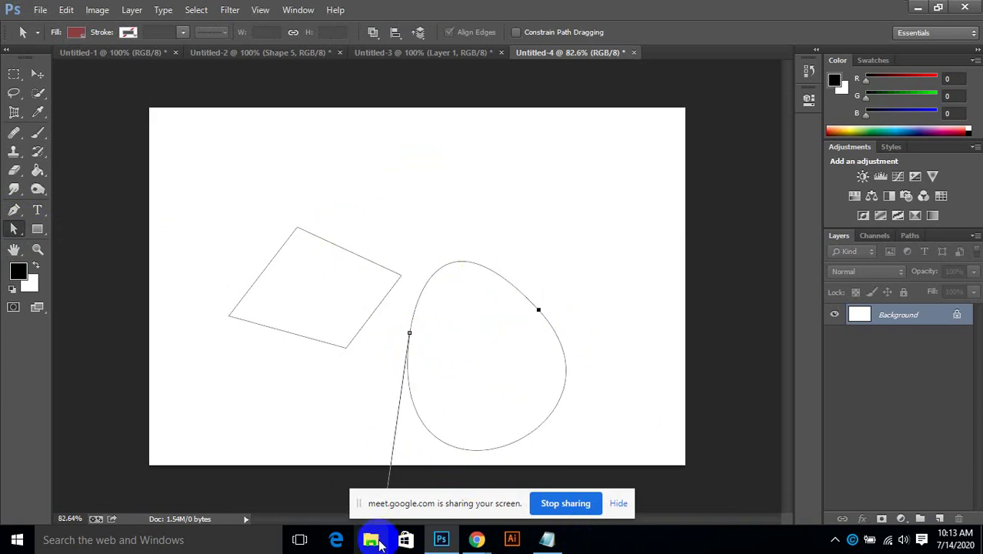
Draw a closed five-sided path with the Pen tool above the two existing paths.
left_click(14, 210)
left_click(316, 200)
left_click(429, 125)
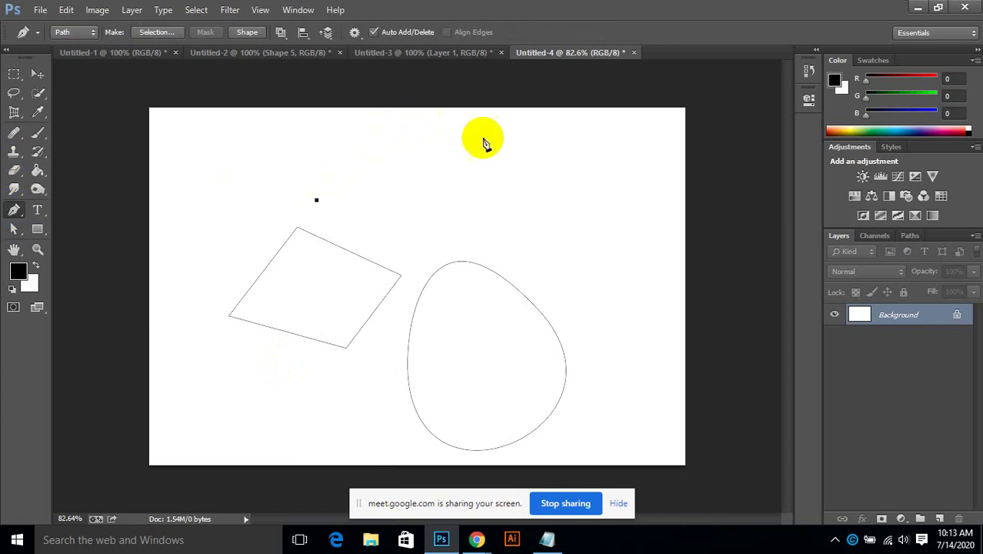
left_click(542, 149)
left_click(505, 234)
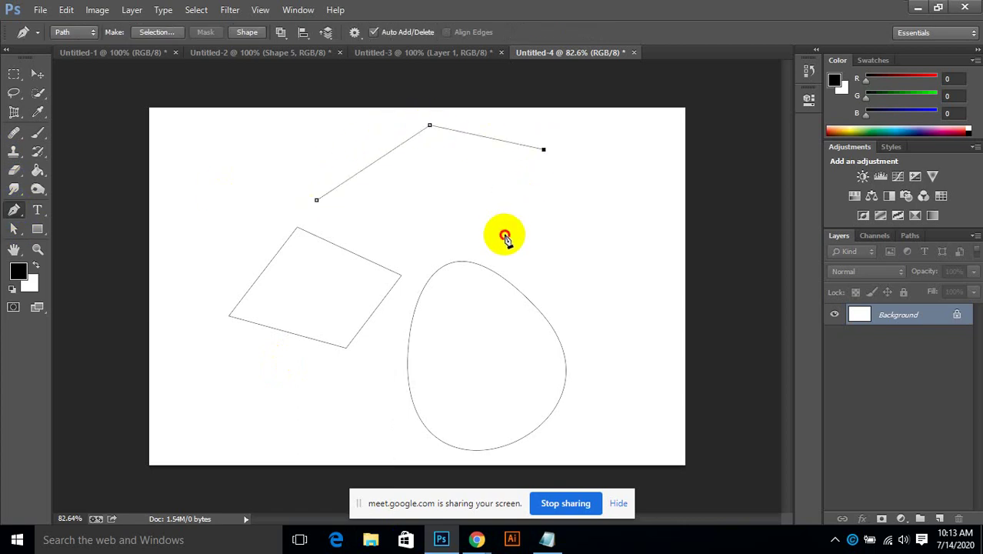
left_click(373, 239)
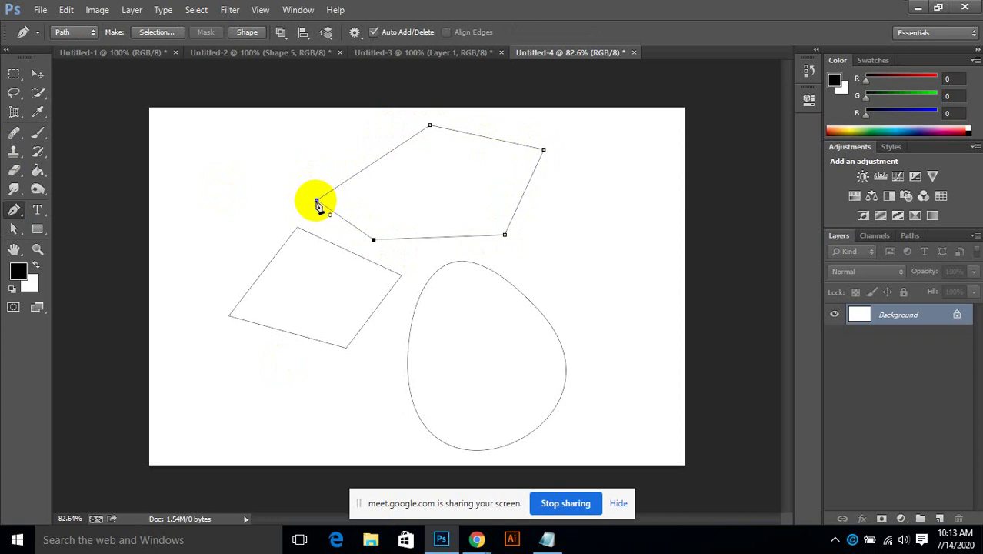
left_click(316, 201)
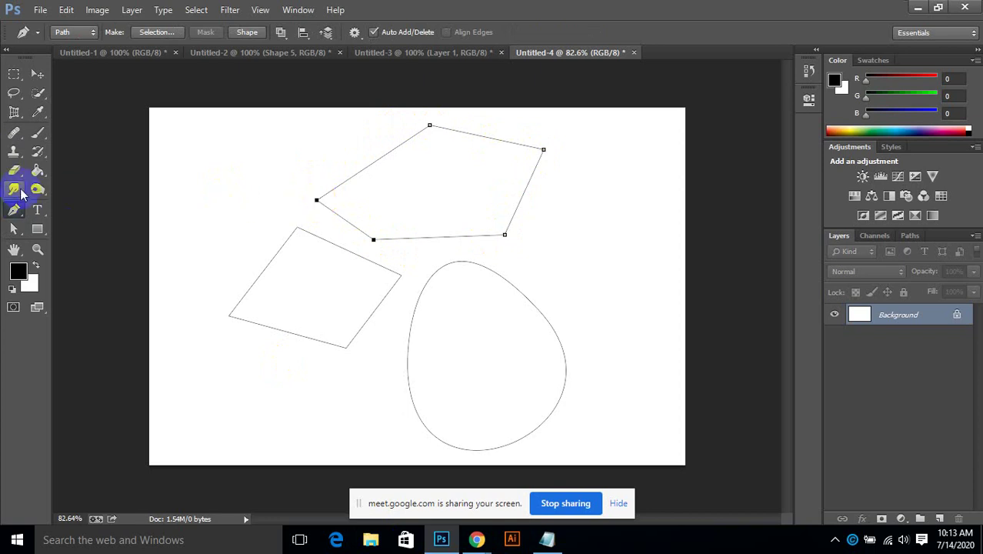
Convert the lower-right and leftmost corners of the five-sided path into smooth points with the Convert Point tool.
left_click_drag(16, 212, 57, 265)
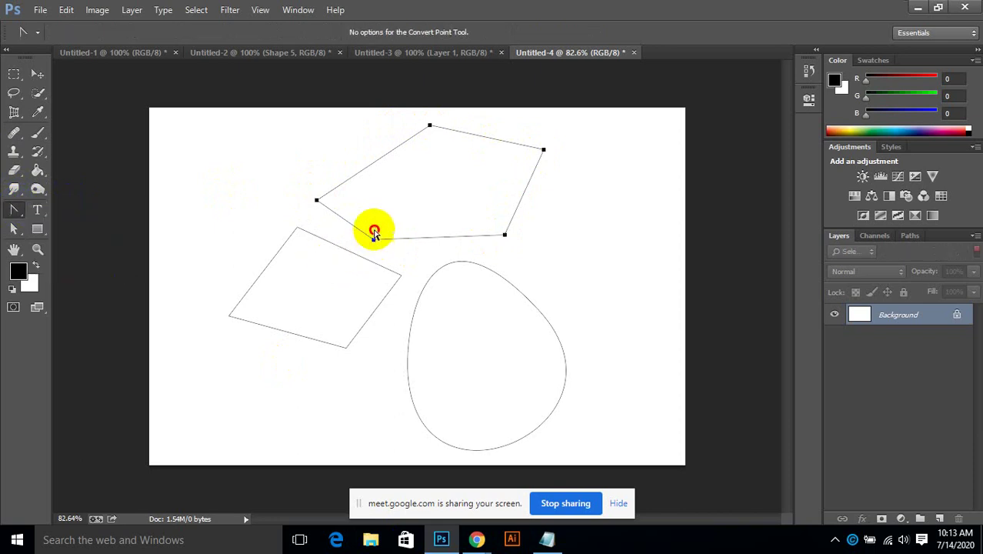
left_click_drag(504, 235, 424, 165)
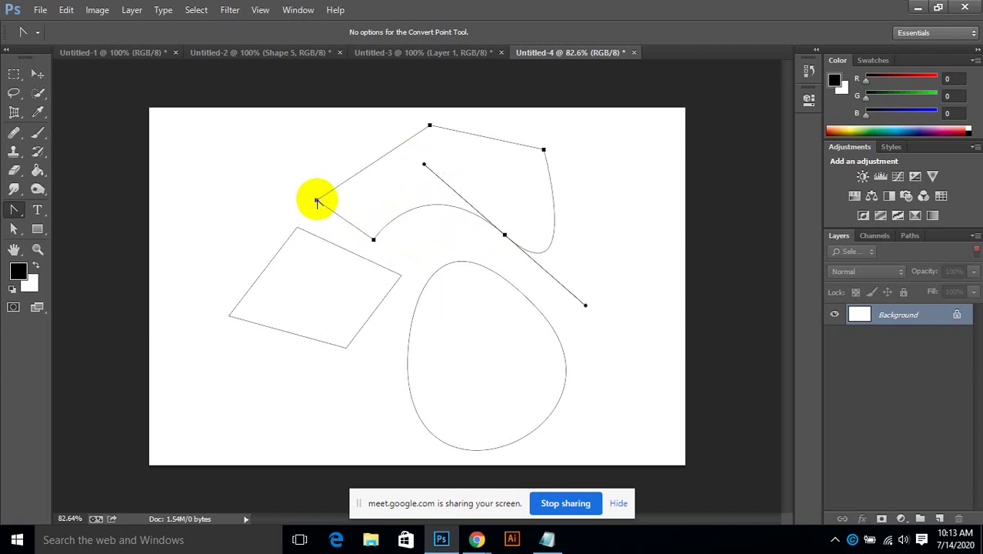
left_click_drag(316, 200, 421, 157)
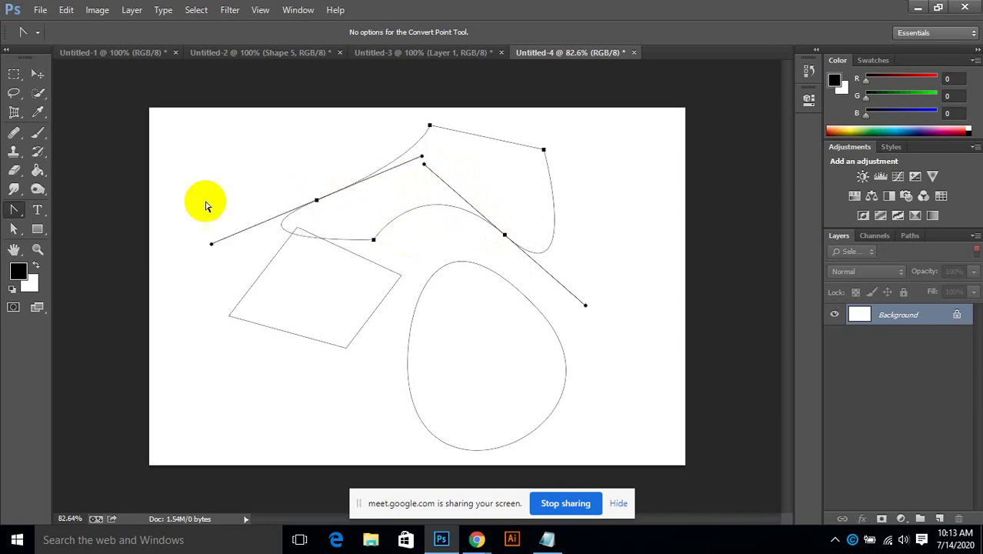
Close all four open documents without saving their changes.
left_click(633, 53)
left_click(497, 211)
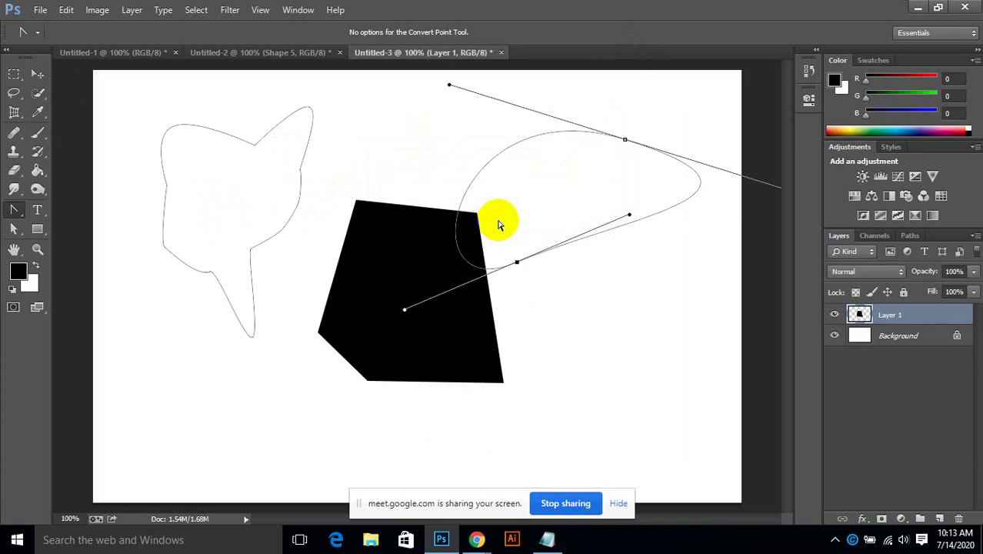
left_click(501, 53)
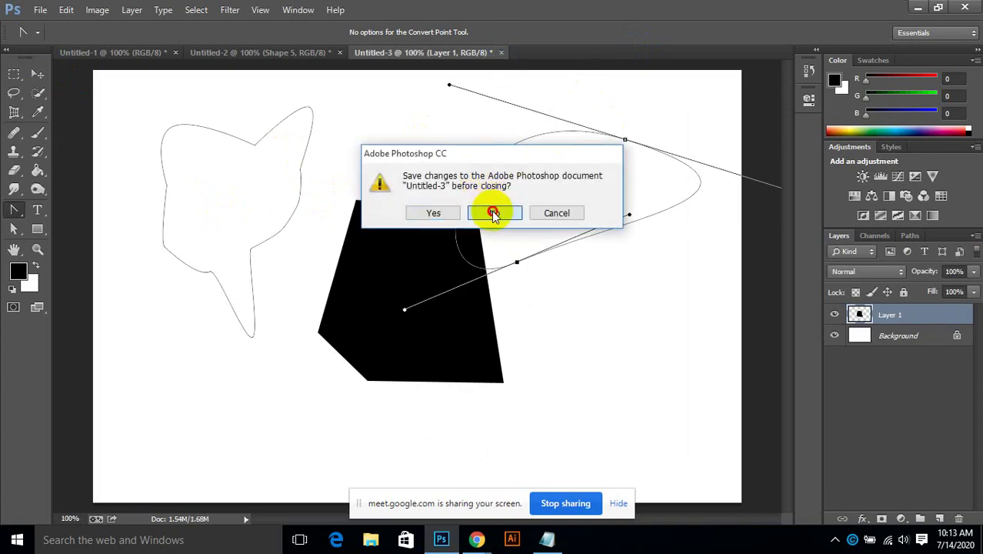
left_click(493, 213)
left_click(339, 53)
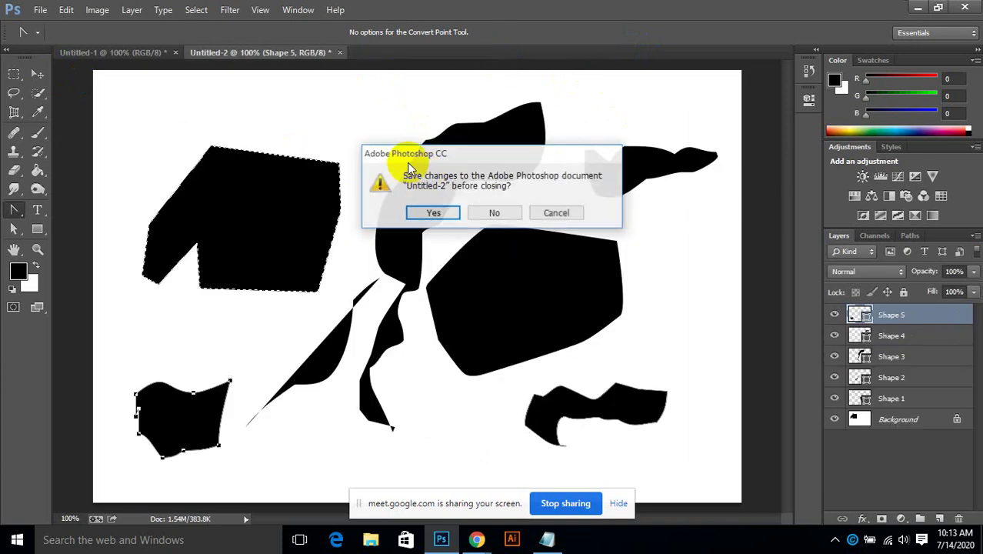
left_click(490, 214)
left_click(177, 52)
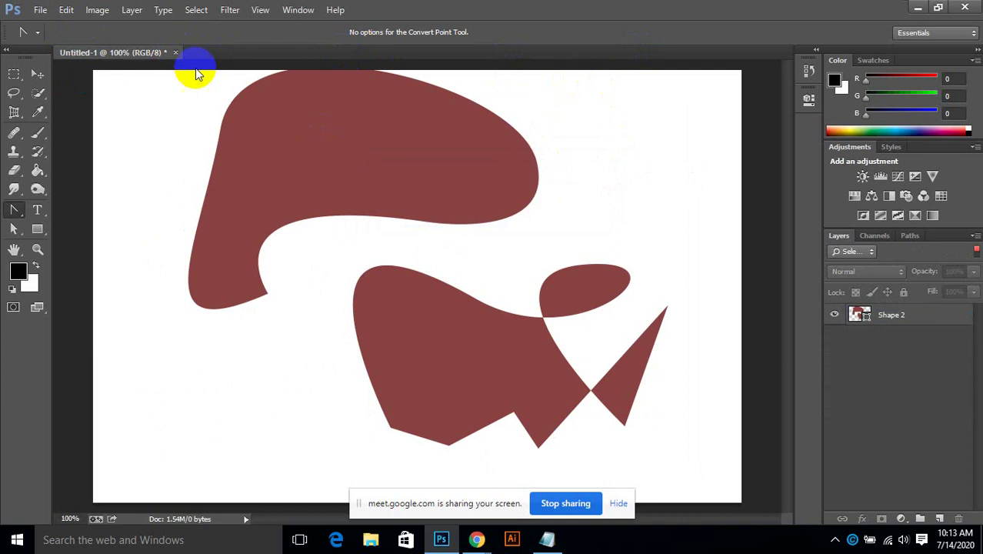
left_click(493, 213)
Create a new document with a white background and switch to the Pen tool.
left_click(40, 9)
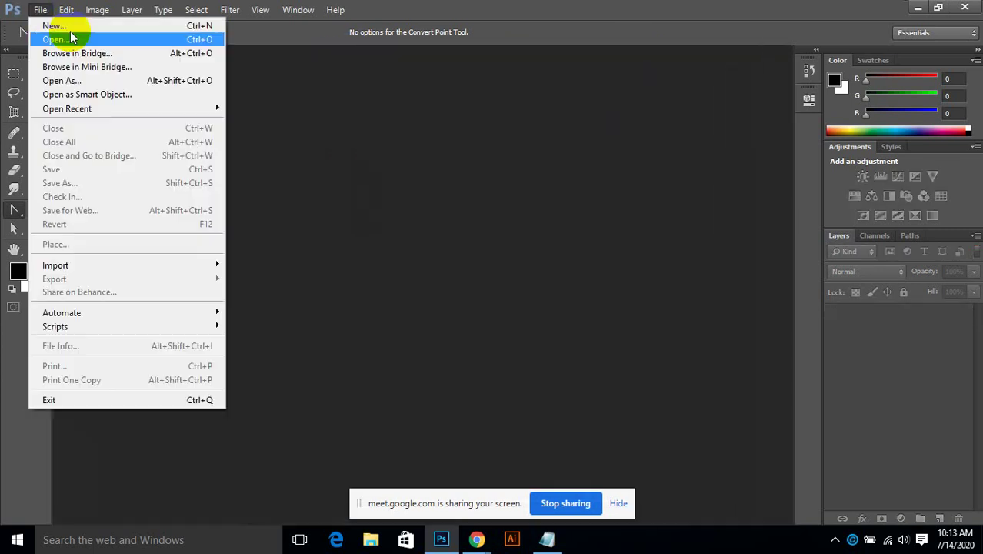
left_click(82, 27)
left_click(537, 112)
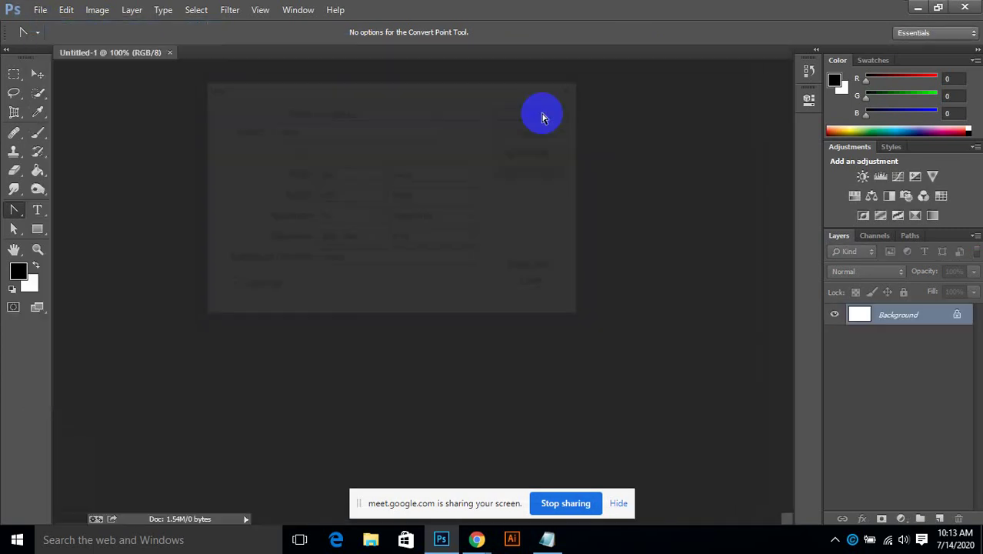
right_click(13, 210)
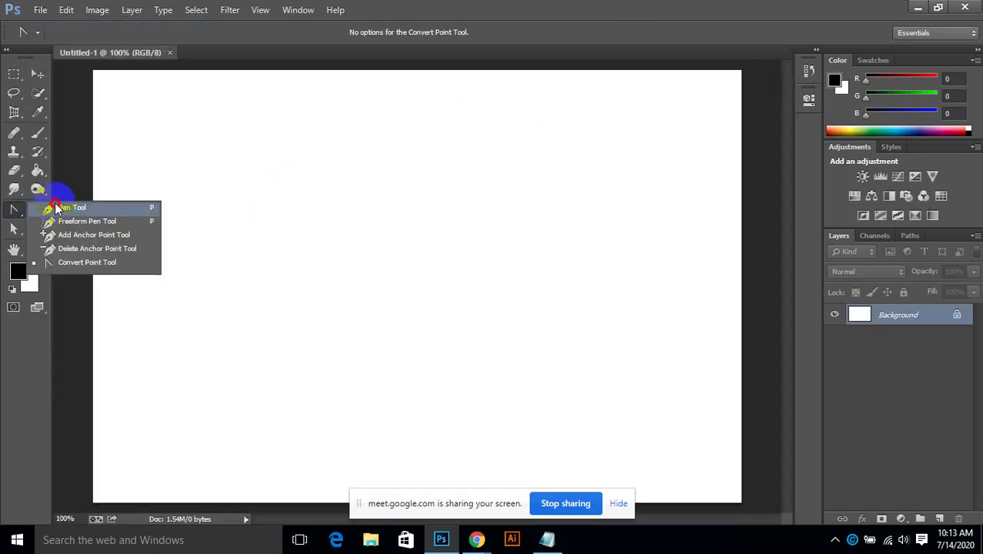
left_click(92, 203)
Draw an open wavy Pen tool path with four anchor points across the canvas, removing the outgoing direction handle of each curved anchor.
left_click(271, 317)
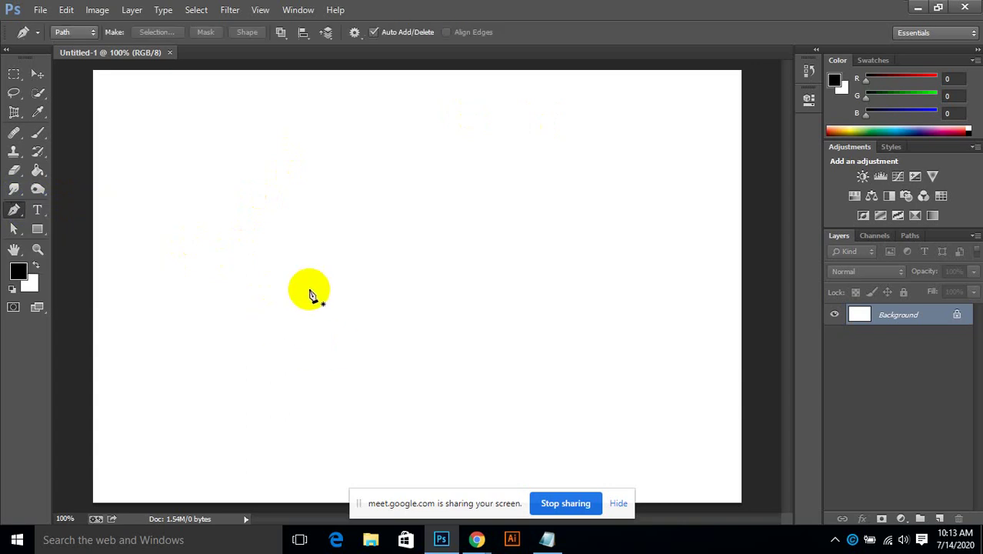
left_click_drag(403, 243, 605, 344)
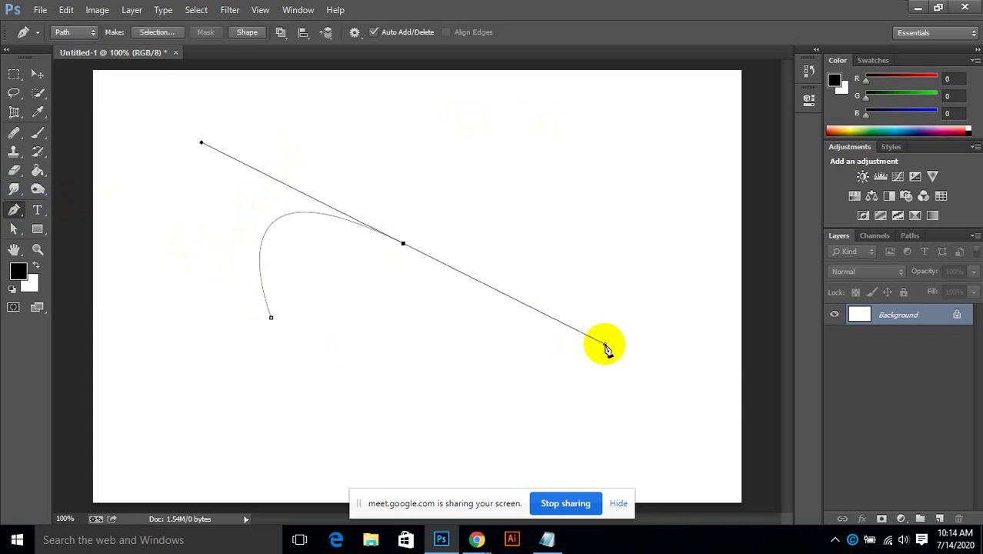
left_click(402, 245)
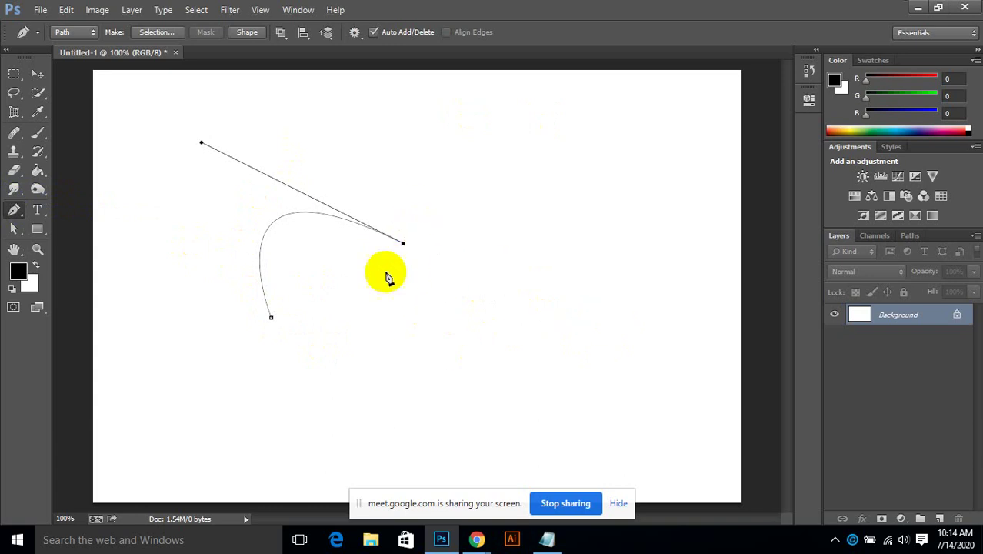
left_click_drag(522, 128, 467, 0)
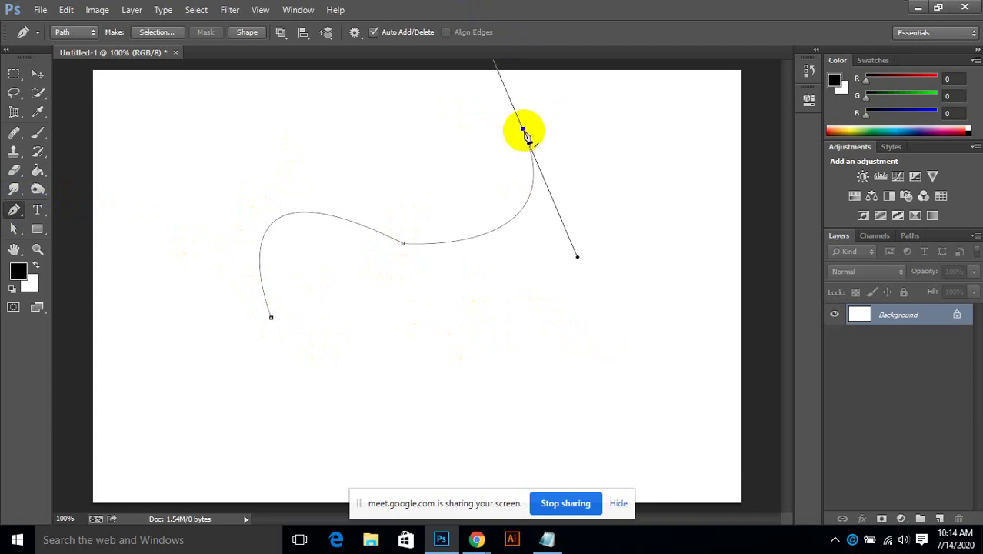
left_click(523, 131)
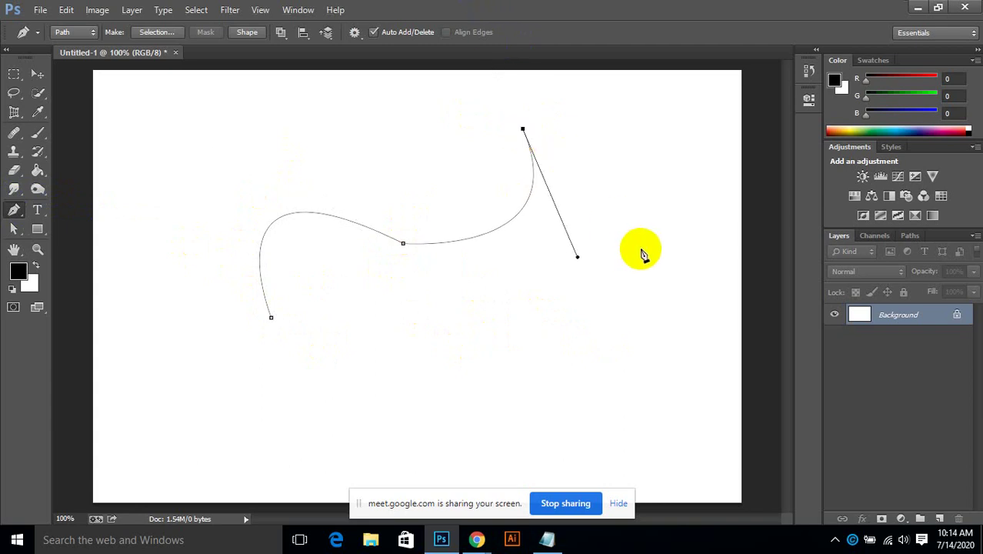
left_click_drag(683, 267, 624, 503)
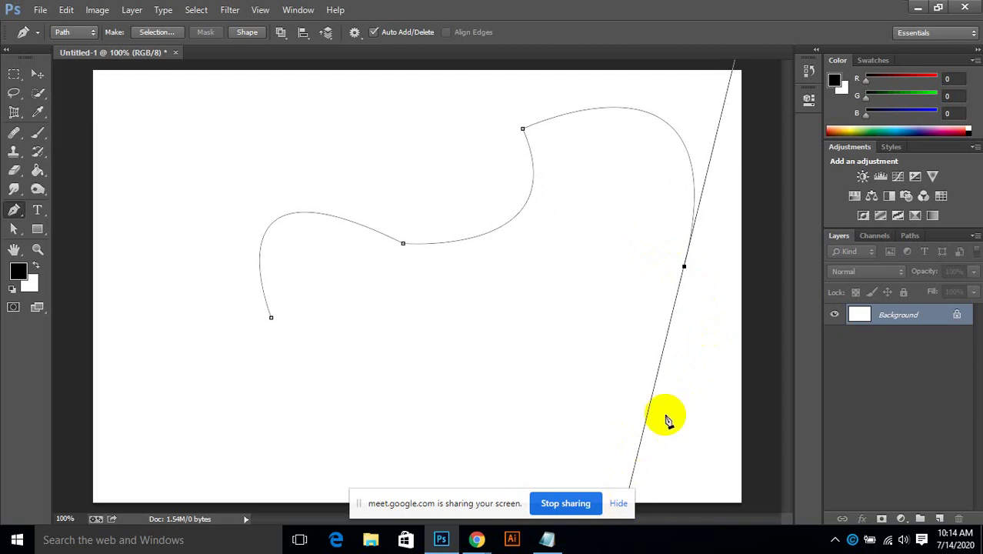
left_click(684, 267)
Extend the path with a fifth curved anchor just beyond the canvas's right edge and remove that anchor's outgoing direction handle.
left_click_drag(763, 227, 785, 100)
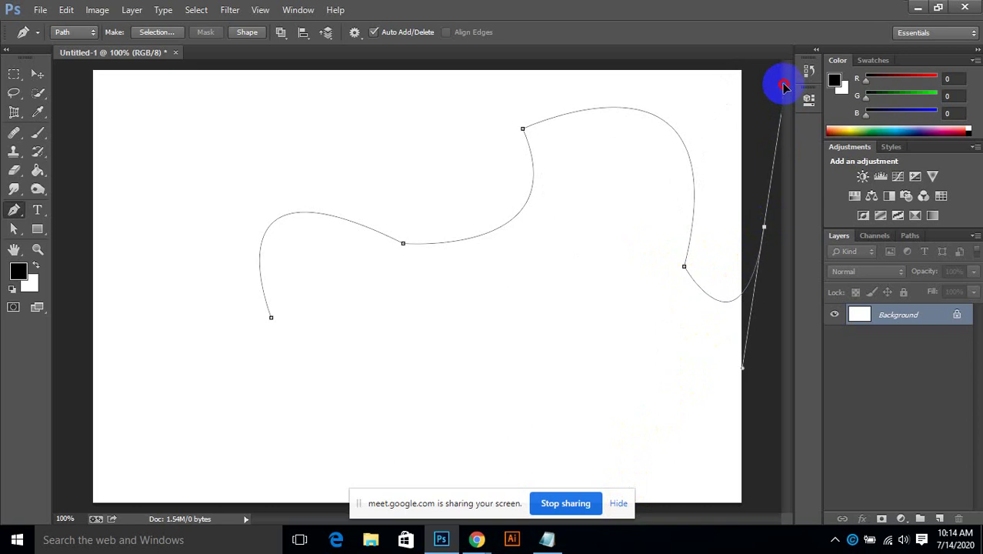
left_click_drag(785, 87, 765, 79)
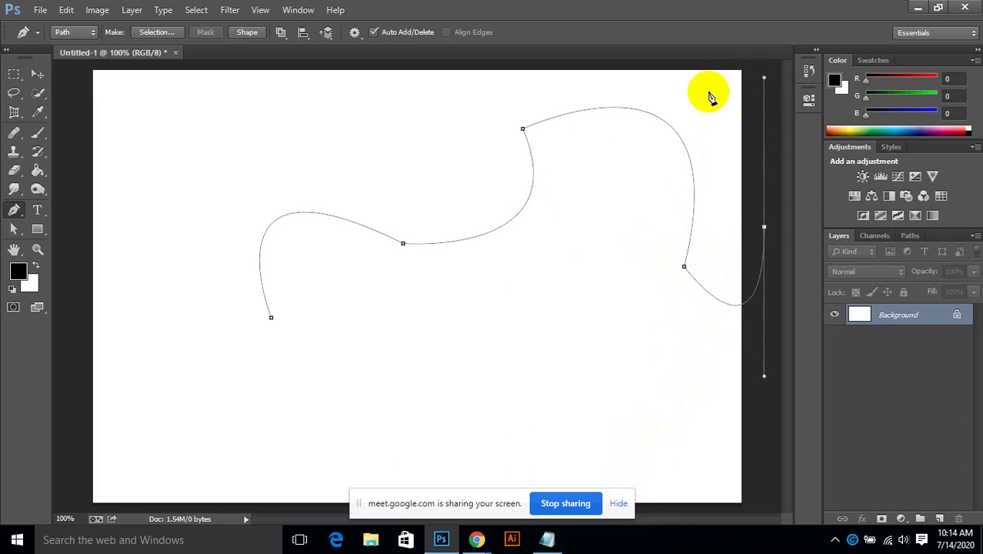
scroll(709, 96, "down", 1)
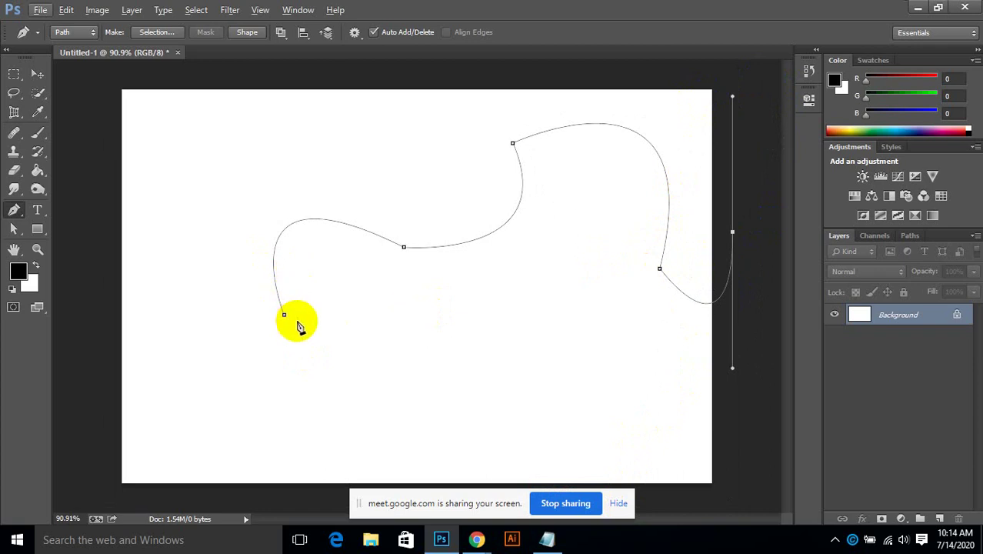
left_click(731, 241)
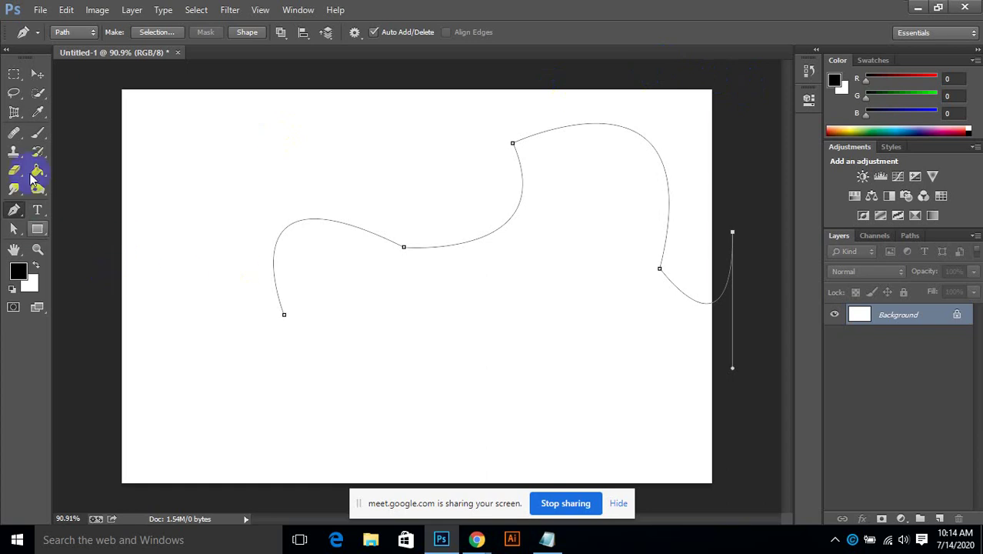
Reshape the curves on both sides of the second anchor by moving their direction handles with the Direct Selection tool.
left_click(14, 230)
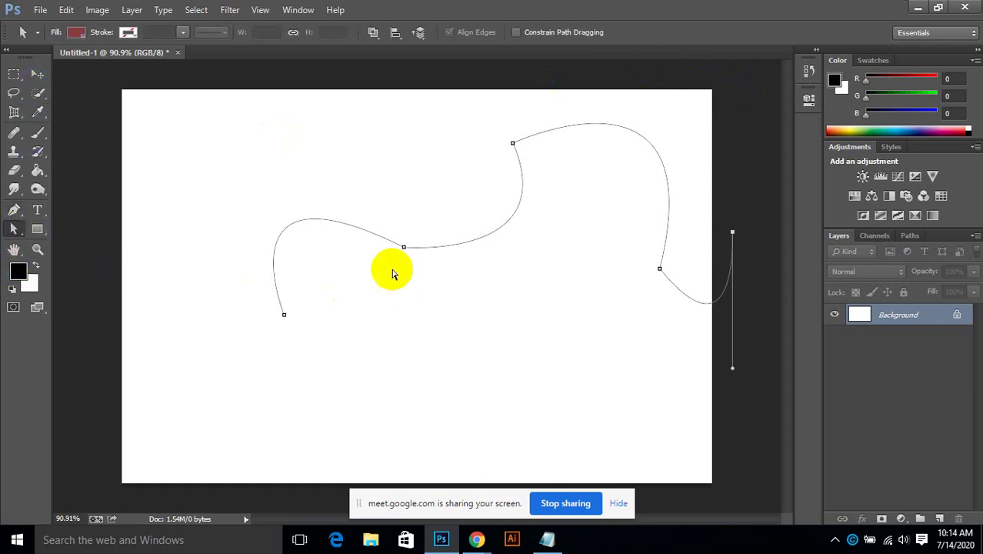
left_click(402, 244)
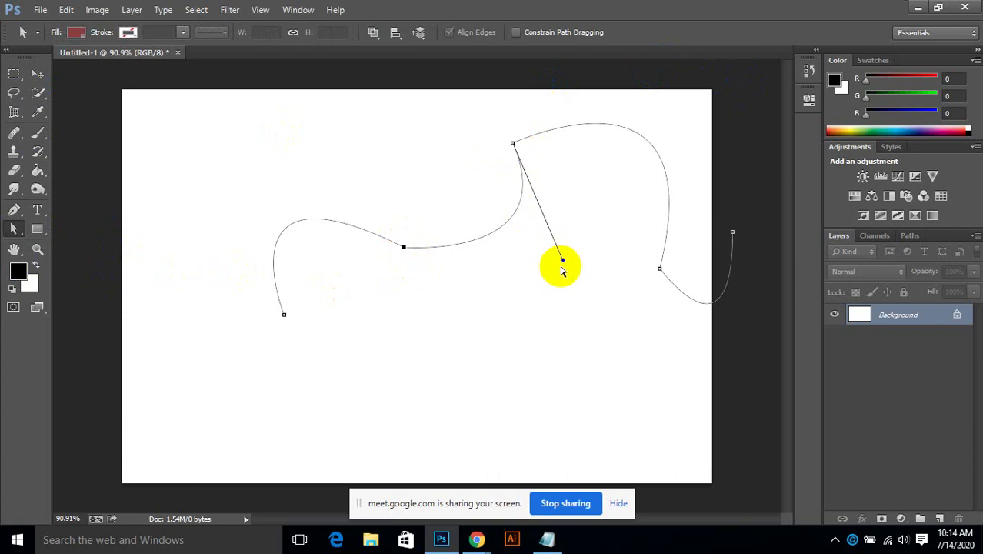
left_click_drag(564, 264, 607, 259)
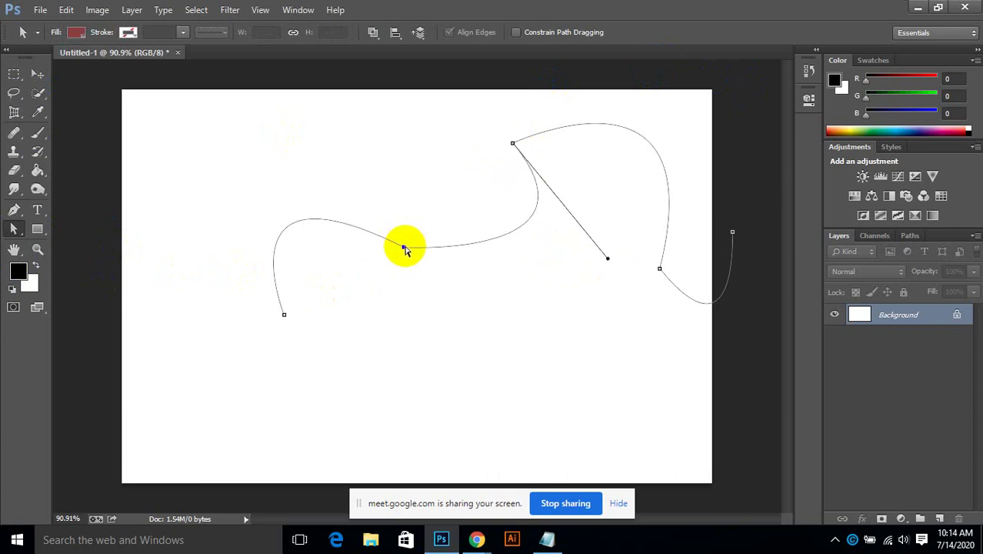
left_click(404, 248)
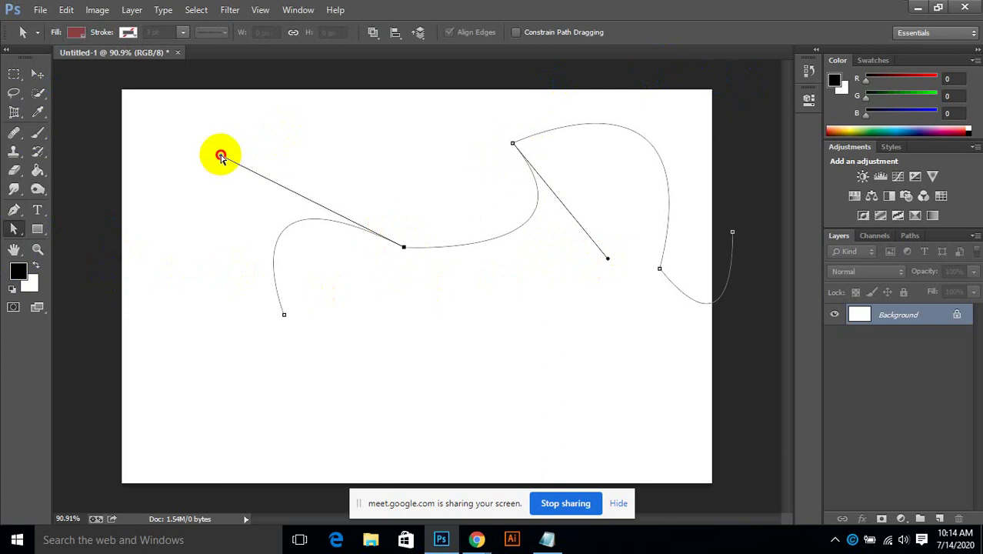
mouse_move(220, 156)
left_mouse_down()
mouse_move(188, 129)
mouse_move(226, 169)
mouse_move(232, 154)
left_mouse_up()
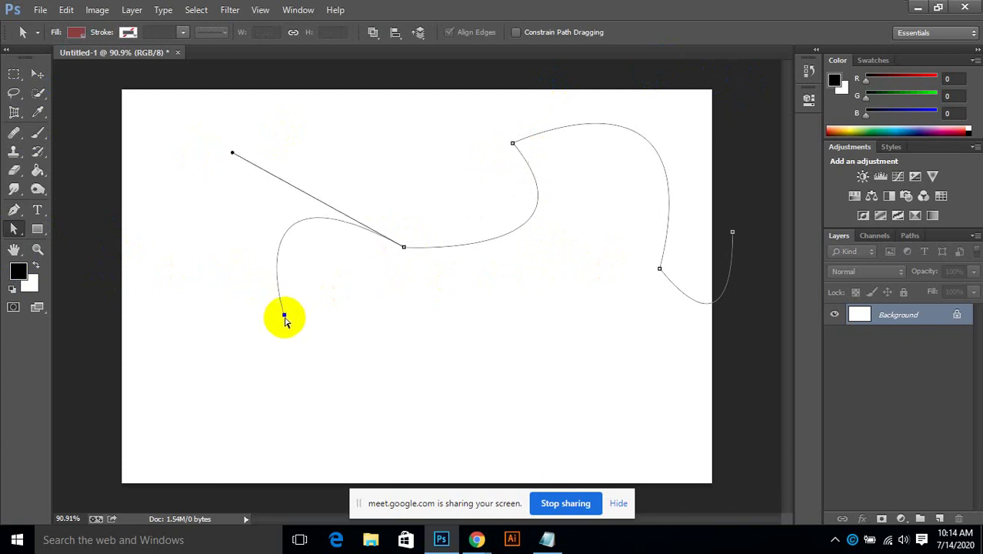
Shorten the fourth anchor's direction handle, move the last two anchors farther apart, and switch back to the Pen tool.
left_click(659, 269)
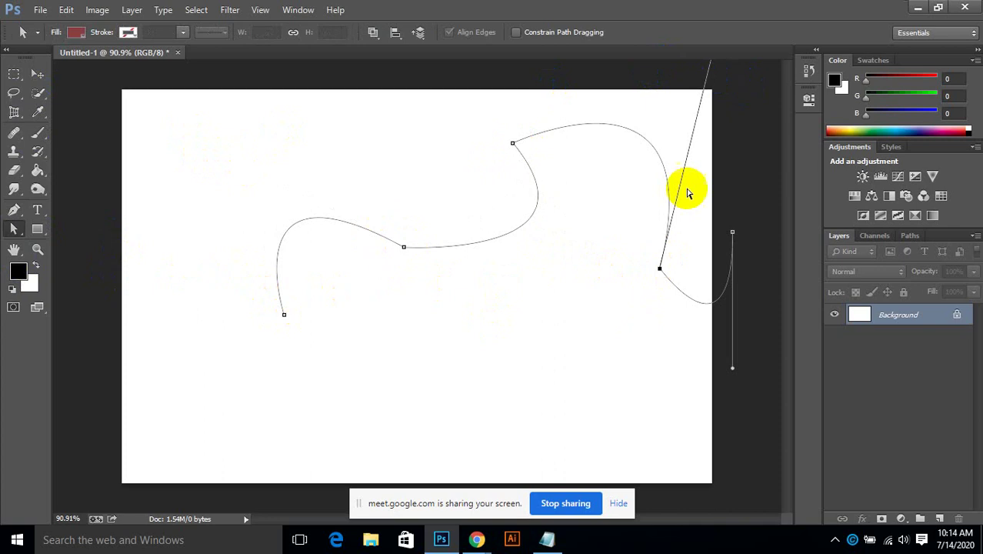
scroll(708, 127, "down", 2)
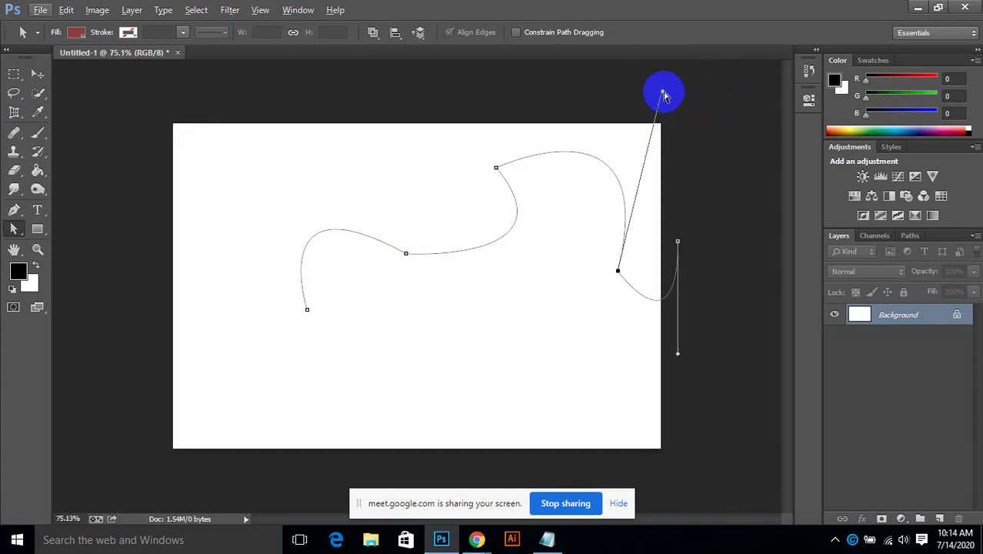
left_click_drag(662, 93, 597, 150)
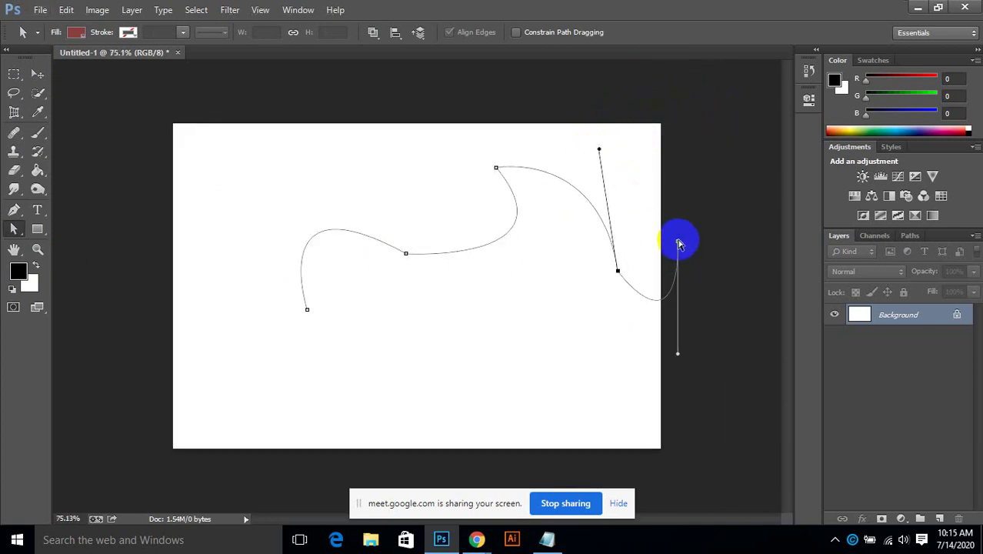
left_click_drag(678, 244, 708, 248)
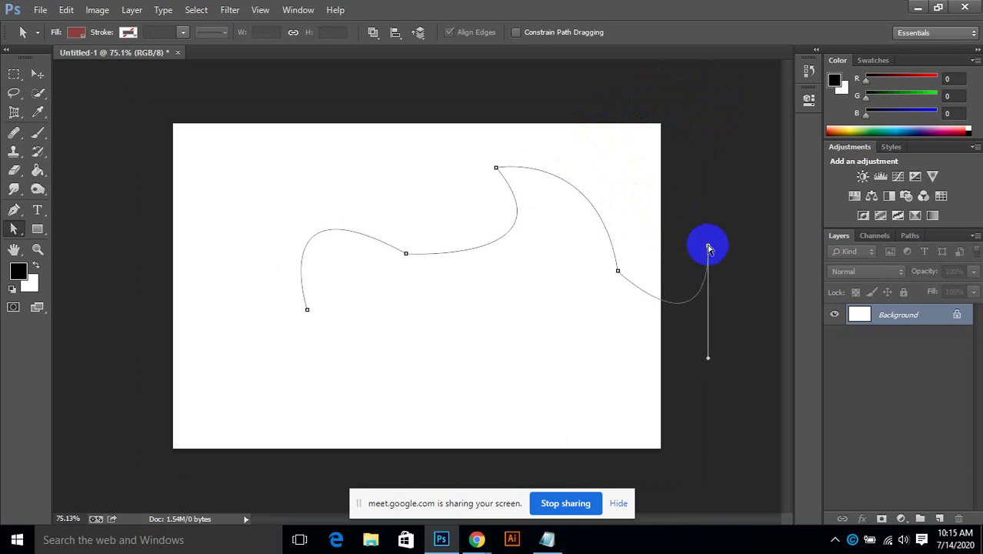
left_click_drag(617, 273, 595, 269)
left_click(17, 210)
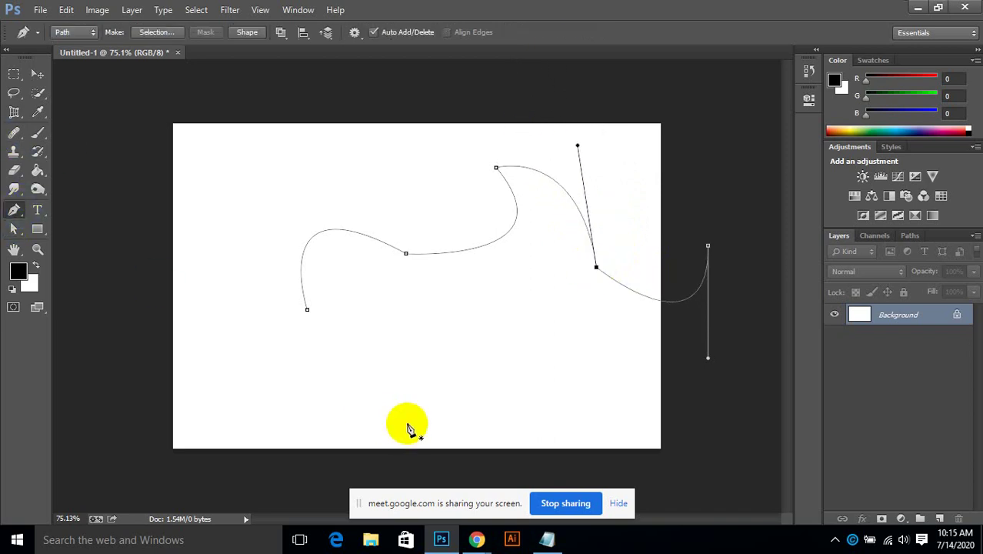
Draw a second S-shaped Pen path below the existing curve, ending with a smooth anchor beyond the canvas edge.
left_click(369, 365)
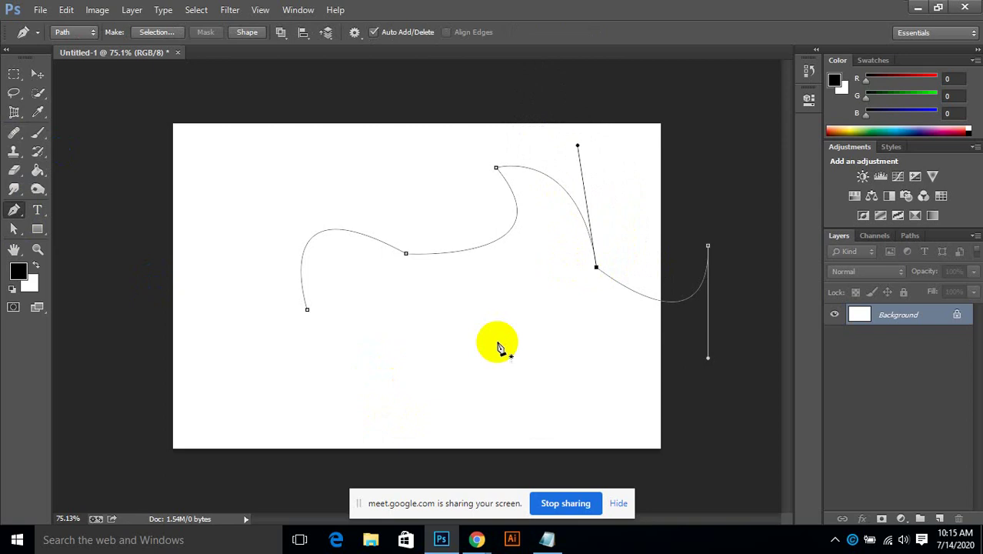
left_click_drag(493, 320, 633, 377)
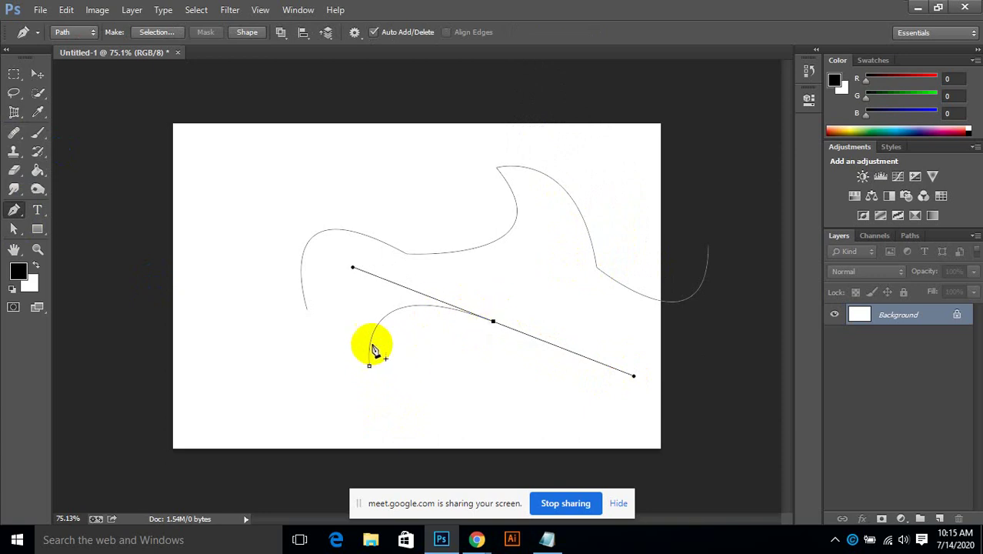
left_click_drag(710, 288, 775, 123)
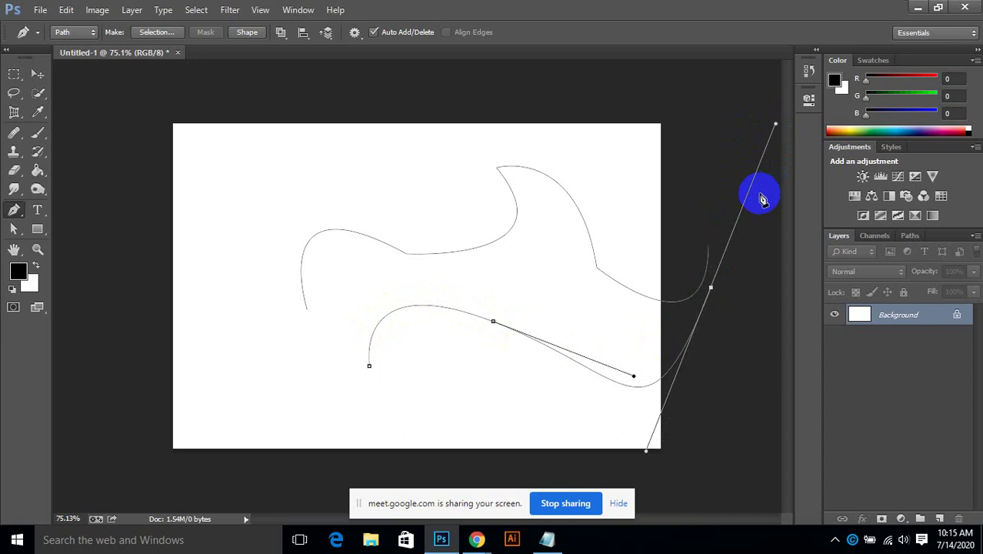
Try to reposition the new curve with the Move tool.
left_click(37, 73)
left_click_drag(484, 298, 504, 347)
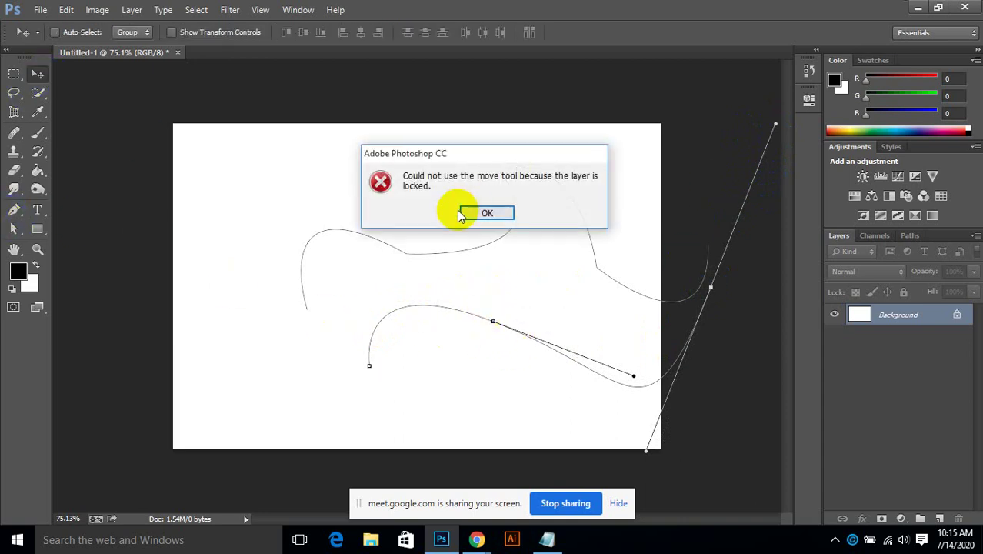
left_click(480, 213)
Close the document without saving it and create a new blank document with the default settings.
left_click(178, 52)
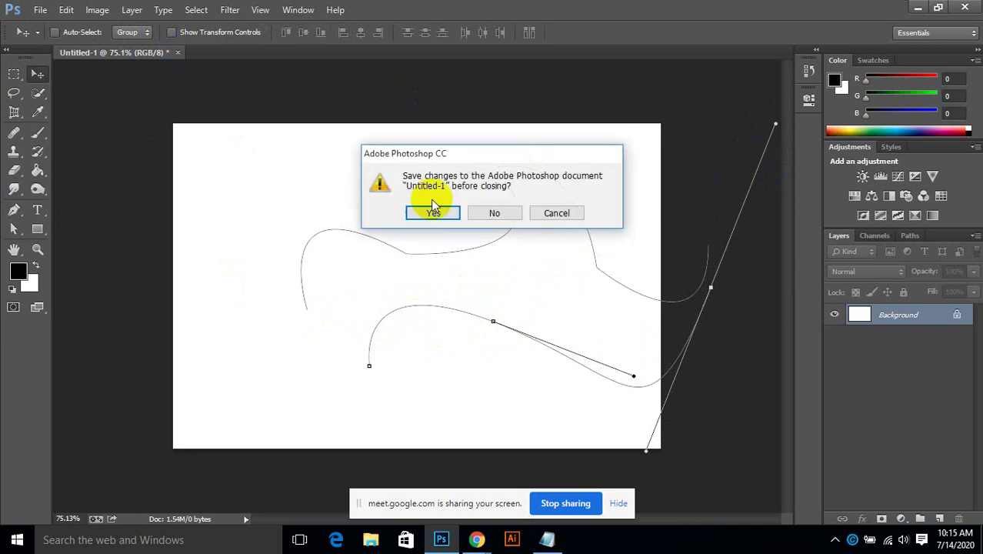
left_click(492, 213)
left_click(45, 10)
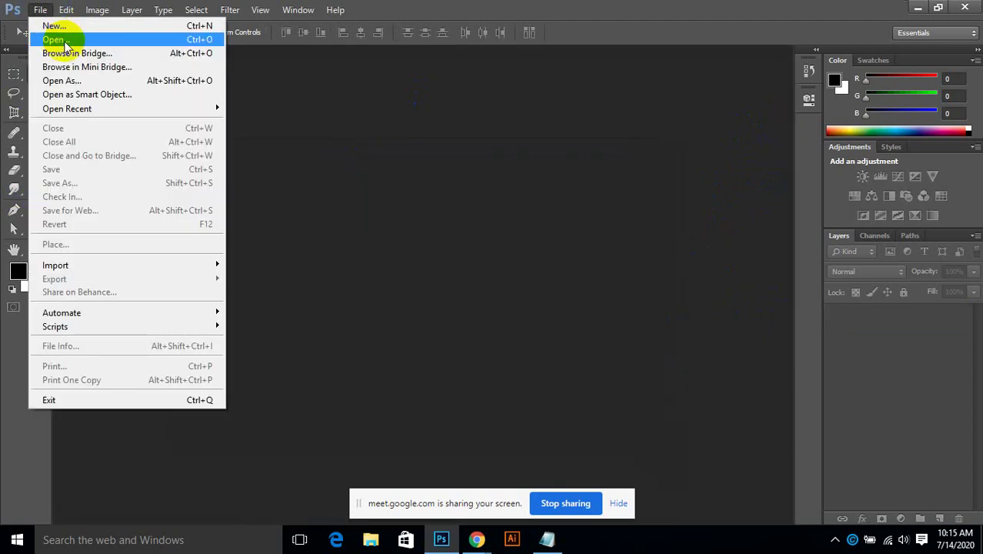
left_click(48, 24)
left_click(560, 110)
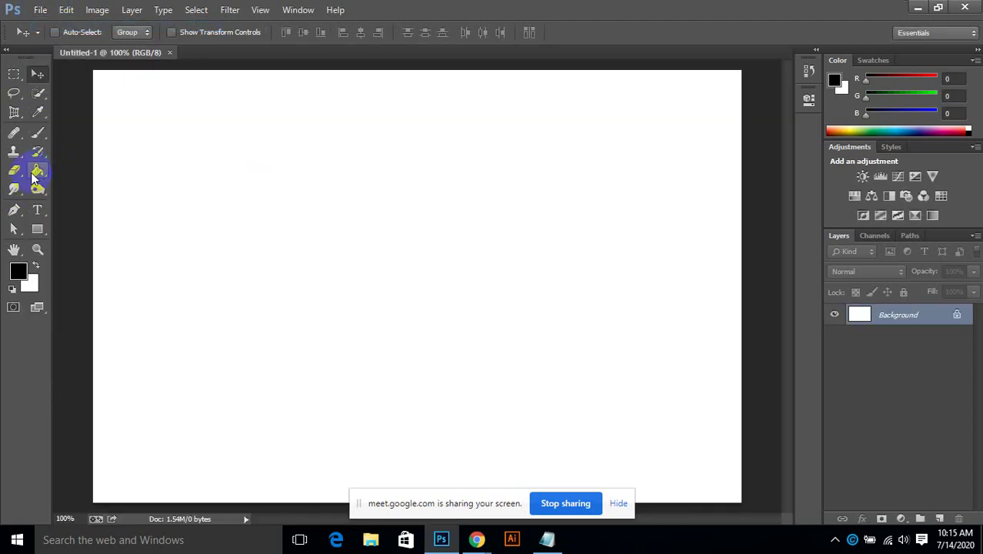
Draw a large S-shaped Pen path across the canvas, ending with a smooth anchor just outside its edge.
left_click(14, 209)
left_click_drag(474, 264, 623, 419)
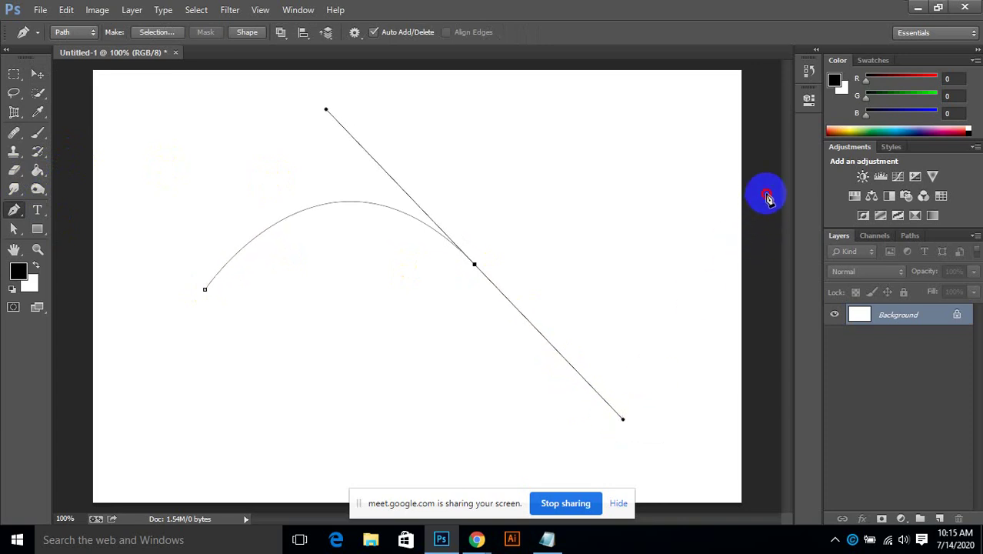
left_click_drag(765, 197, 824, 9)
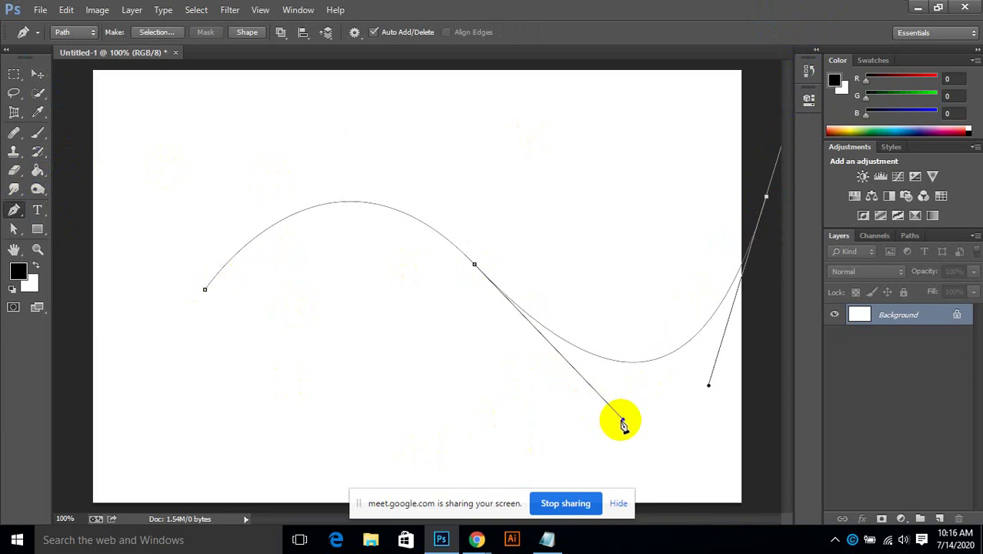
Reshape the S-curve with the Direct Selection tool by moving the middle anchor's lower handle straight below that anchor.
left_click(15, 229)
right_click(15, 229)
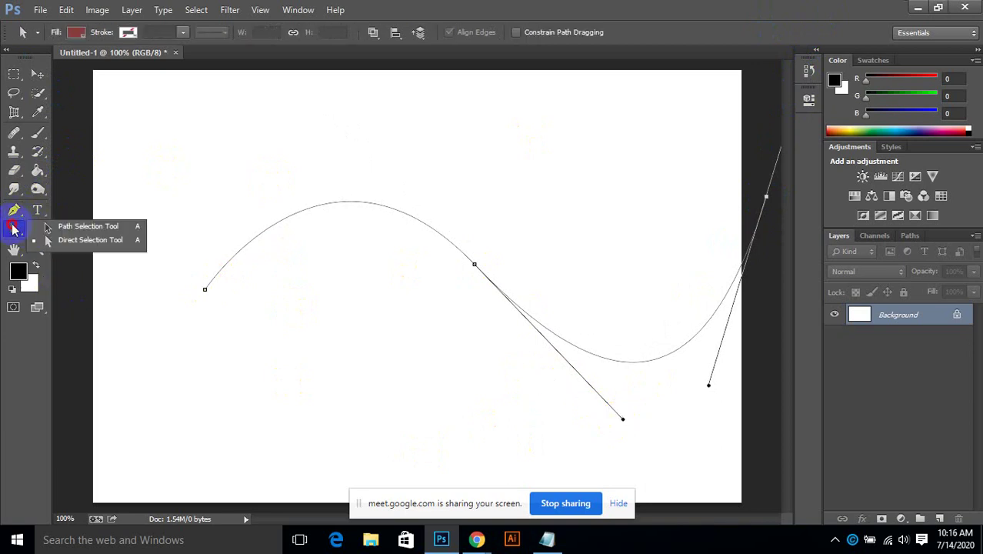
left_click(59, 227)
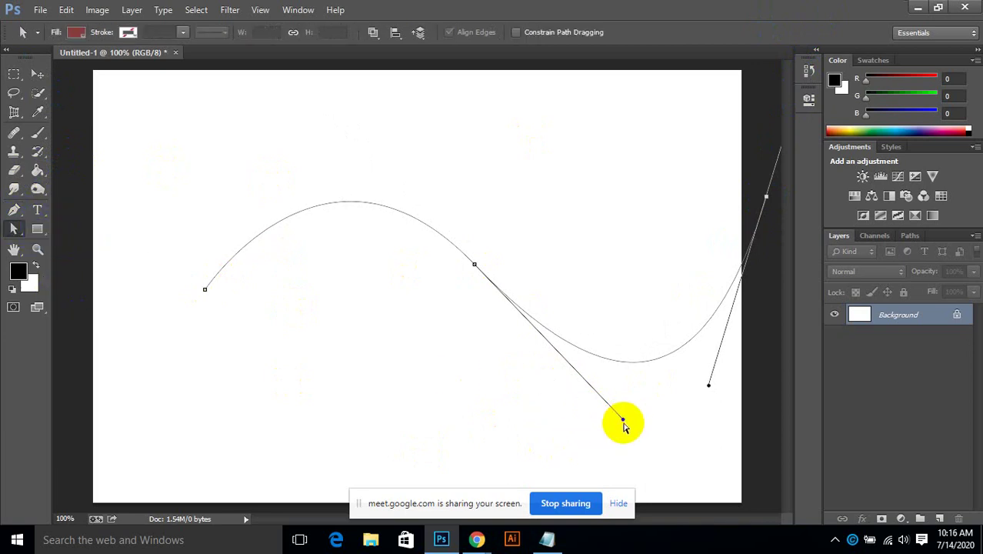
left_click_drag(623, 421, 477, 459)
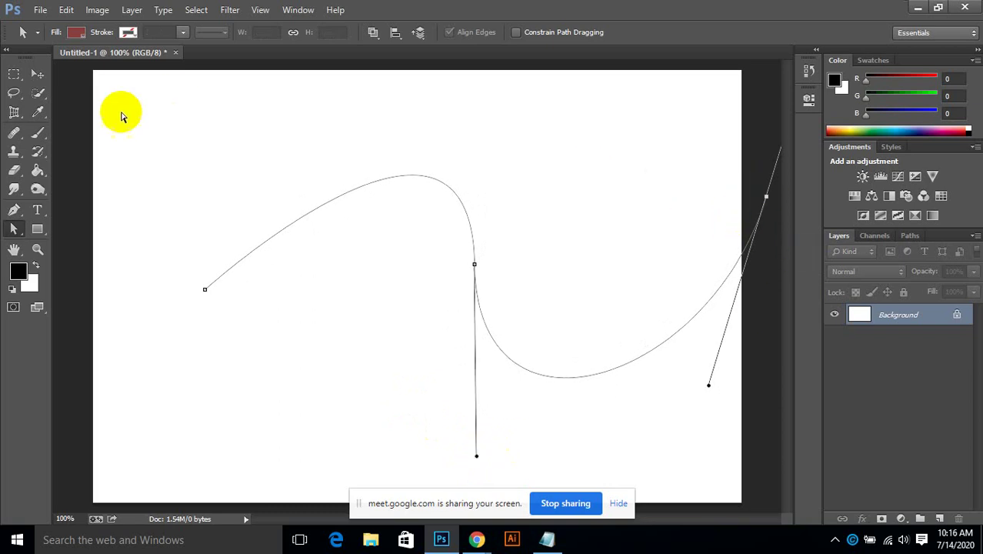
Extend the Pen path around the outside of the canvas's upper half and close it with a curve at its starting anchor.
left_click(14, 209)
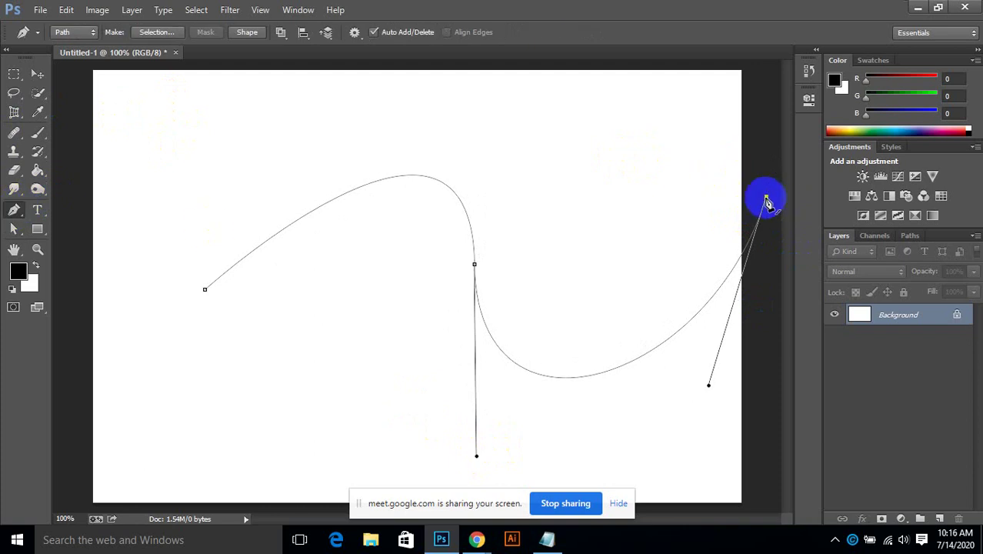
scroll(764, 194, "down", 2)
left_click(718, 82)
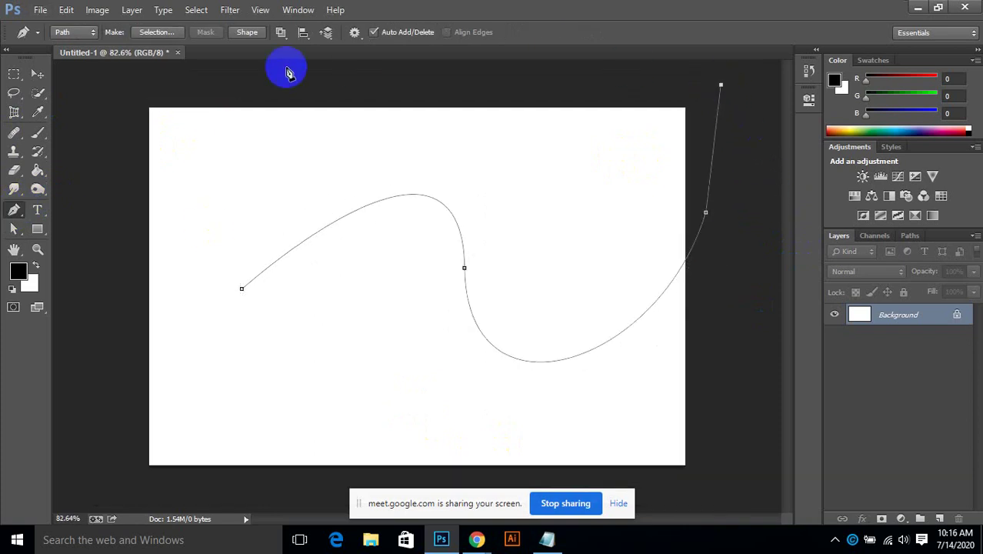
left_click(234, 72)
left_click(109, 89)
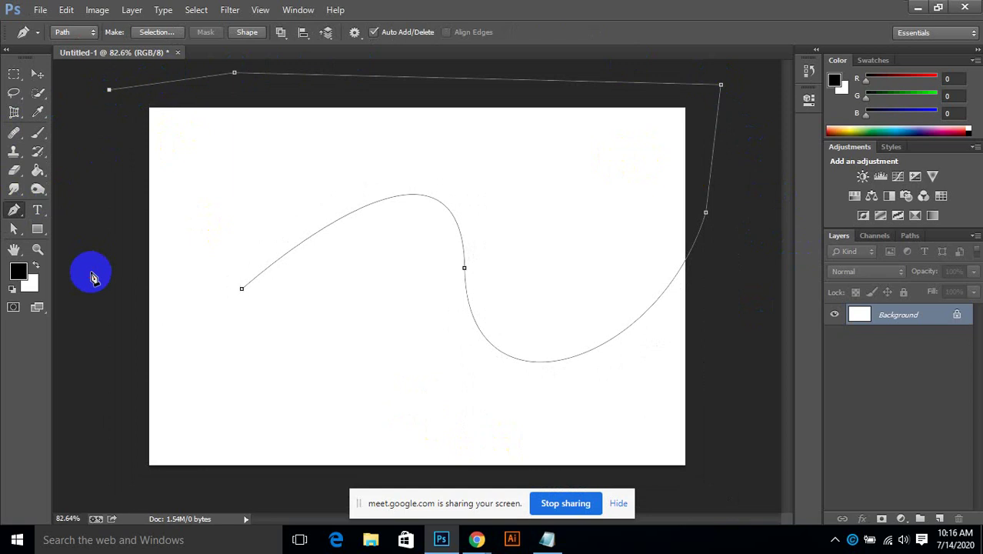
left_click(90, 259)
left_click(94, 321)
left_click_drag(241, 290, 362, 99)
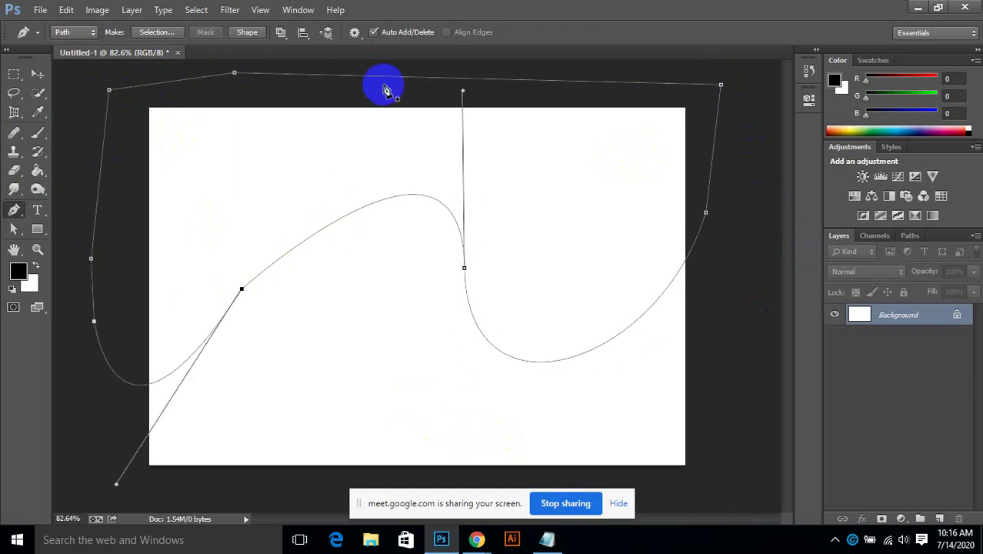
Convert the closed path to a selection, fill it with the black foreground color, and deselect.
key("ctrl+Return")
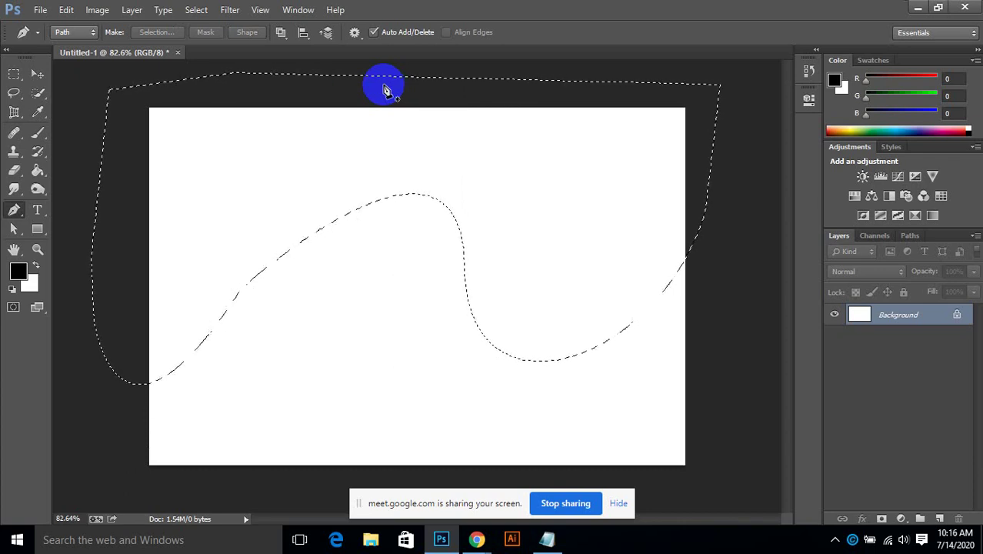
key("alt+BackSpace")
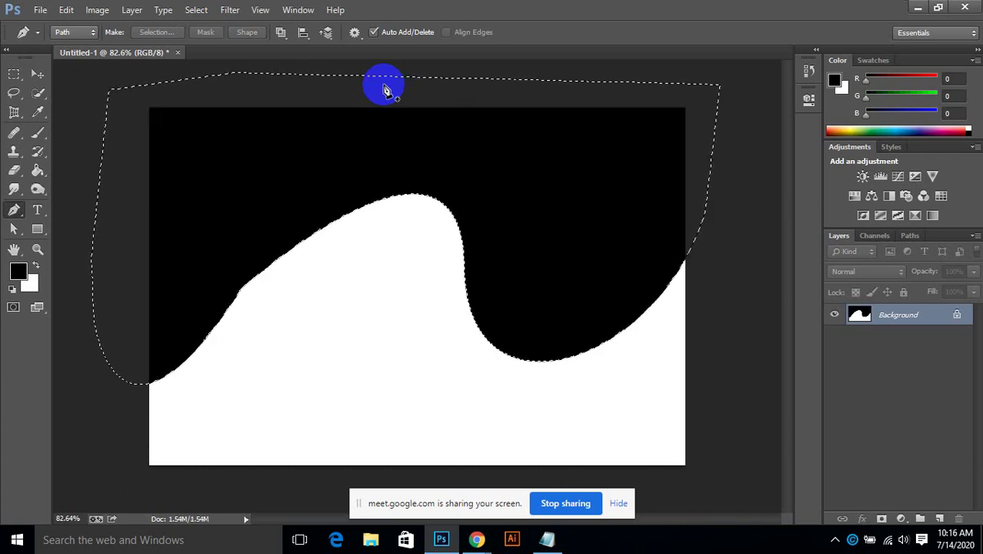
key("ctrl+d")
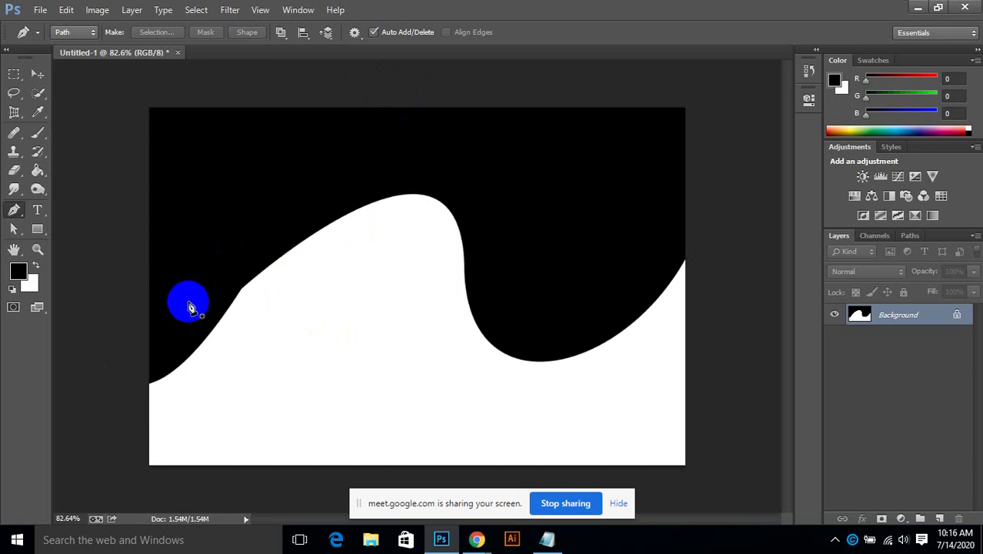
left_click(190, 269)
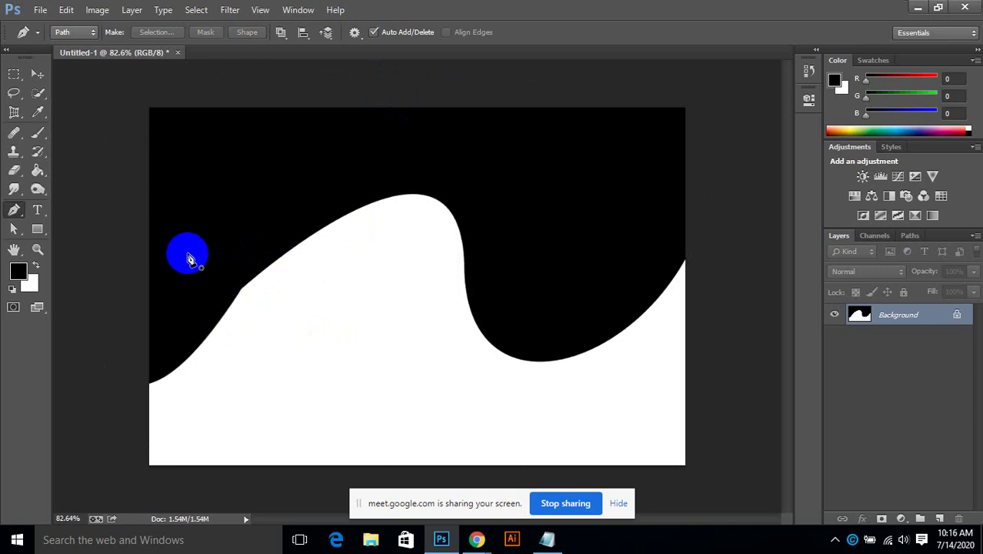
left_click_drag(190, 259, 170, 215)
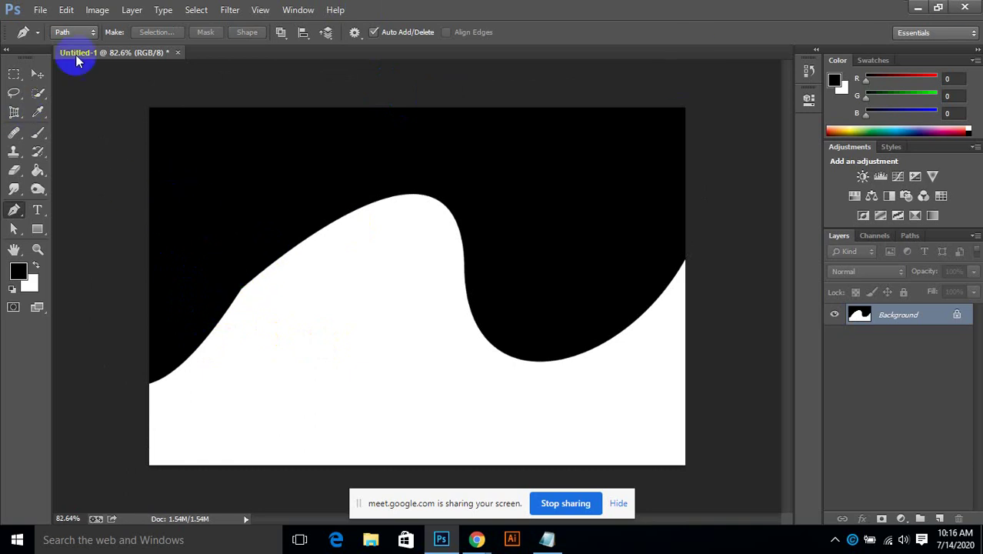
Close the document without saving it and open the desktop image New-Model-Men-Formal-Suits-Man-Blazer-989-2-.jpg in Photoshop.
left_click(178, 52)
left_click(496, 215)
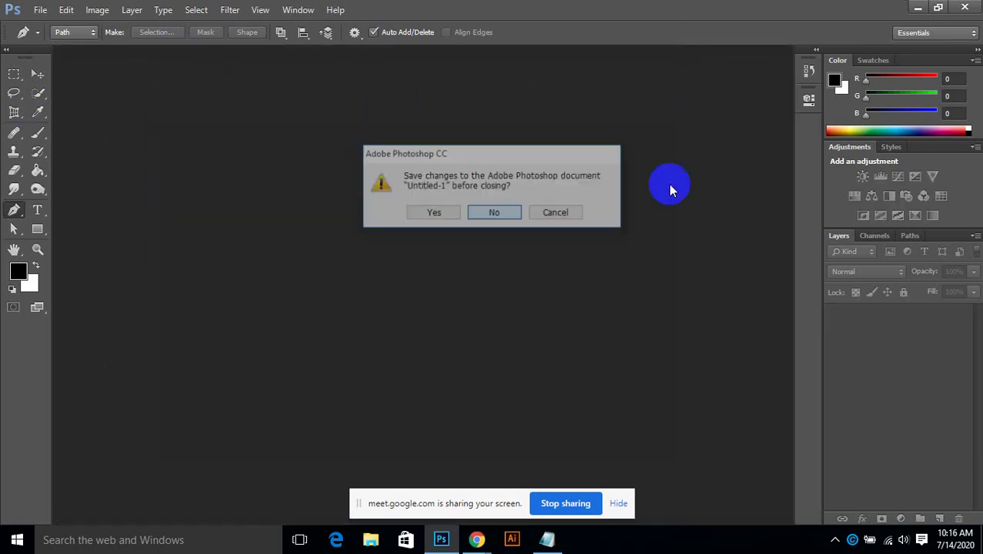
left_click(918, 11)
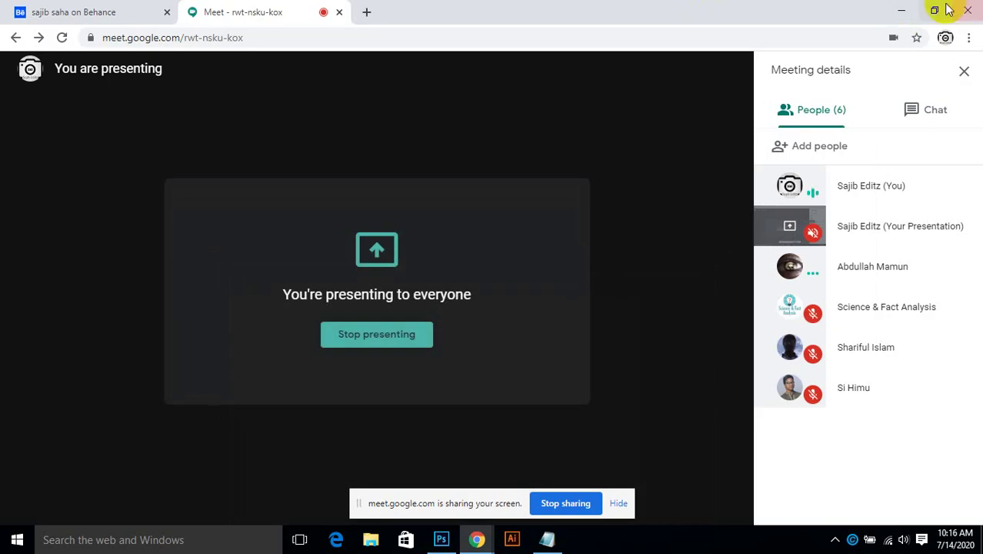
left_click(900, 11)
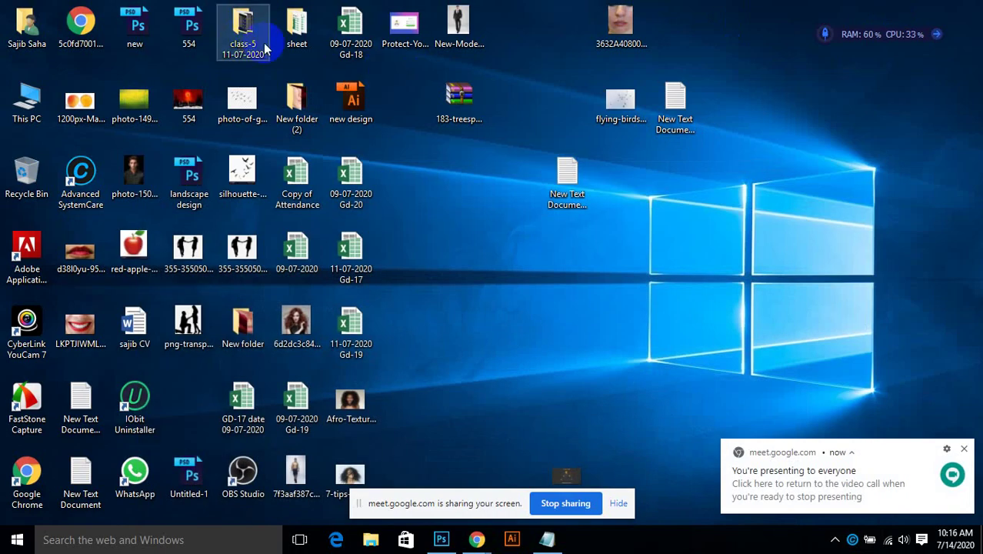
left_click(461, 35)
left_click_drag(462, 39, 440, 543)
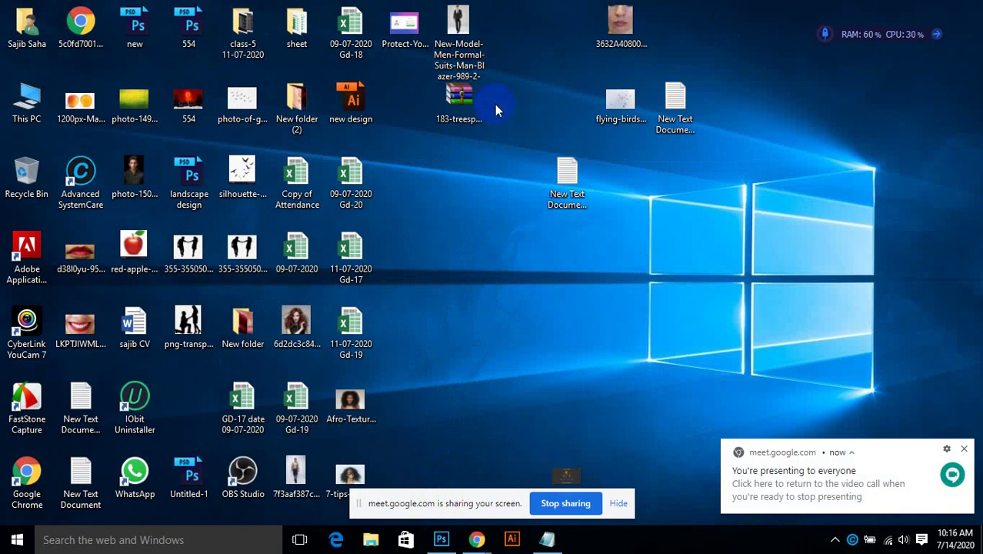
left_click_drag(459, 38, 450, 274)
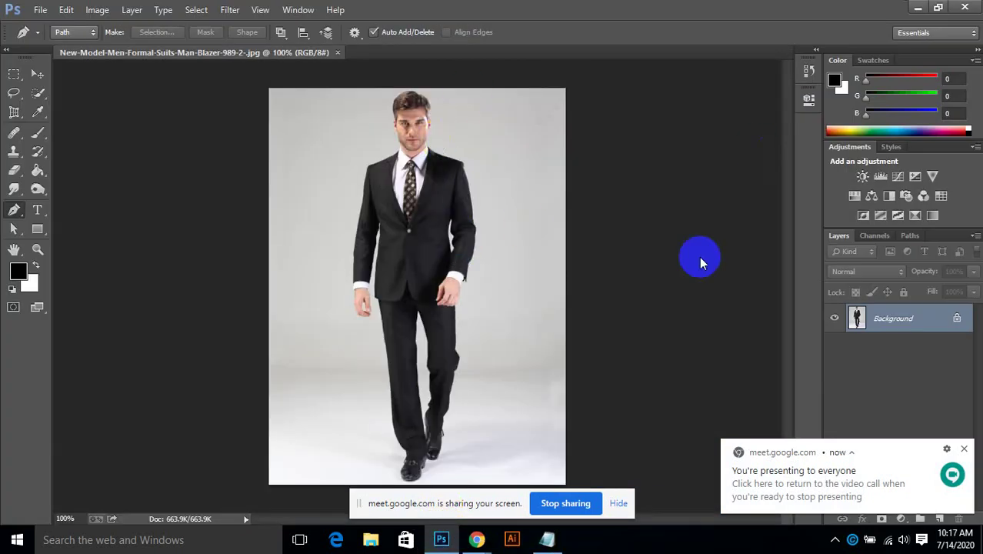
Convert the locked Background into a regular layer and dismiss the screen-sharing notification.
double_click(954, 321)
left_click(604, 166)
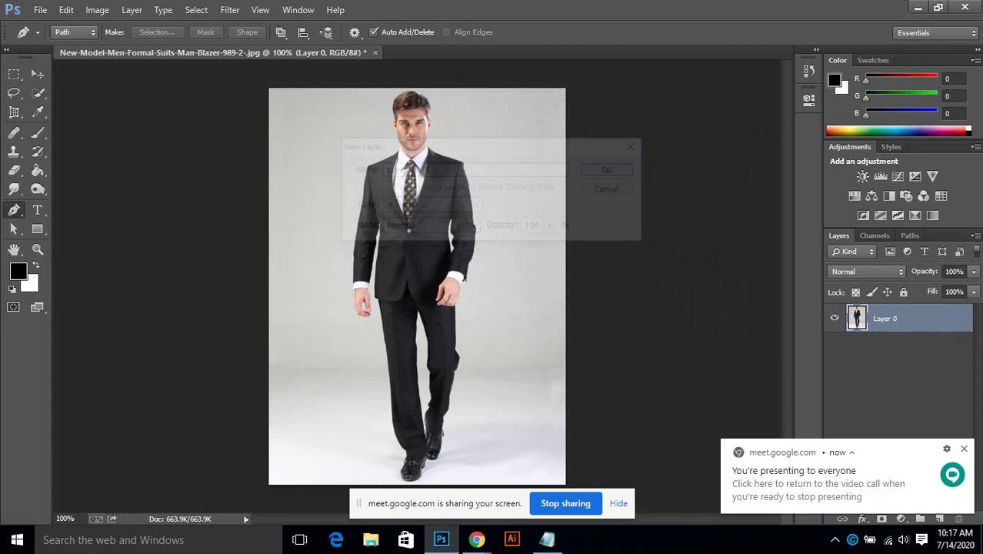
left_click(965, 449)
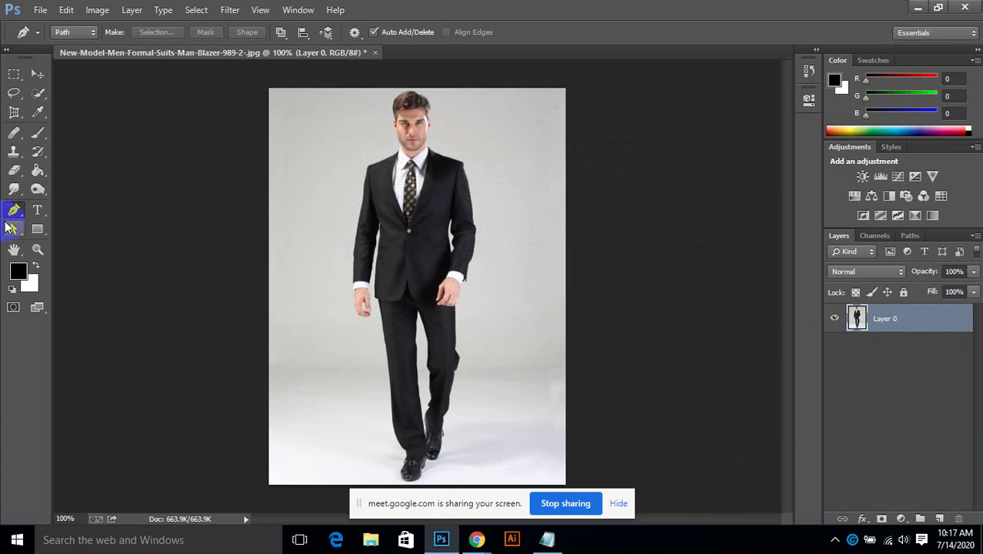
With the Pen tool, start a path at the armpit gap between the man's right sleeve and jacket, curving onto the sleeve's inner edge.
right_click(10, 216)
left_click(84, 207)
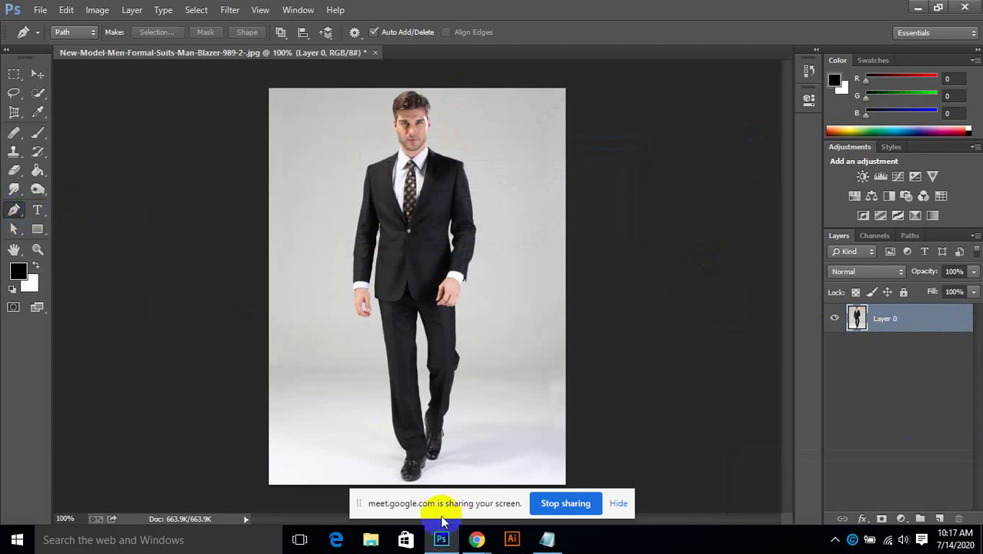
scroll(373, 281, "up", 5)
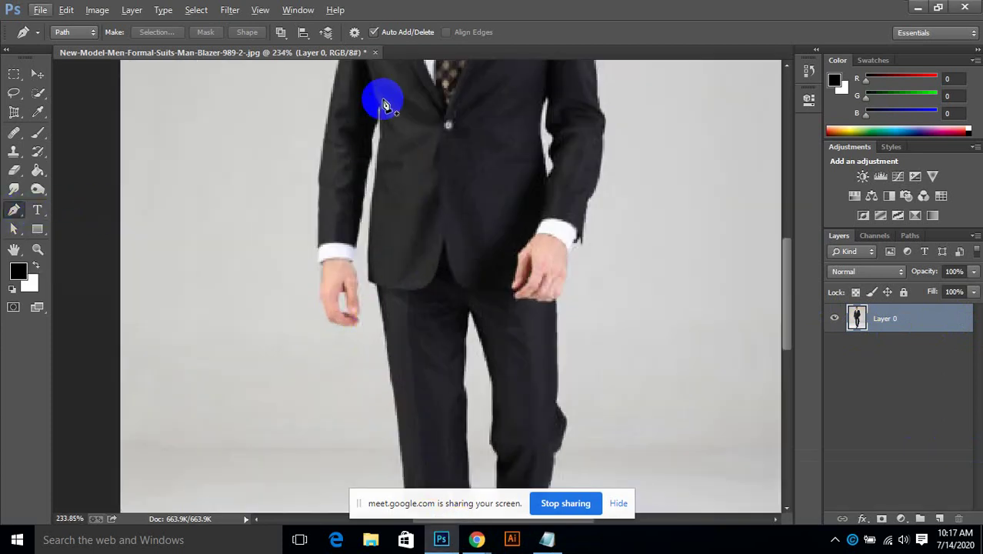
scroll(380, 139, "down", 2)
scroll(373, 187, "up", 2)
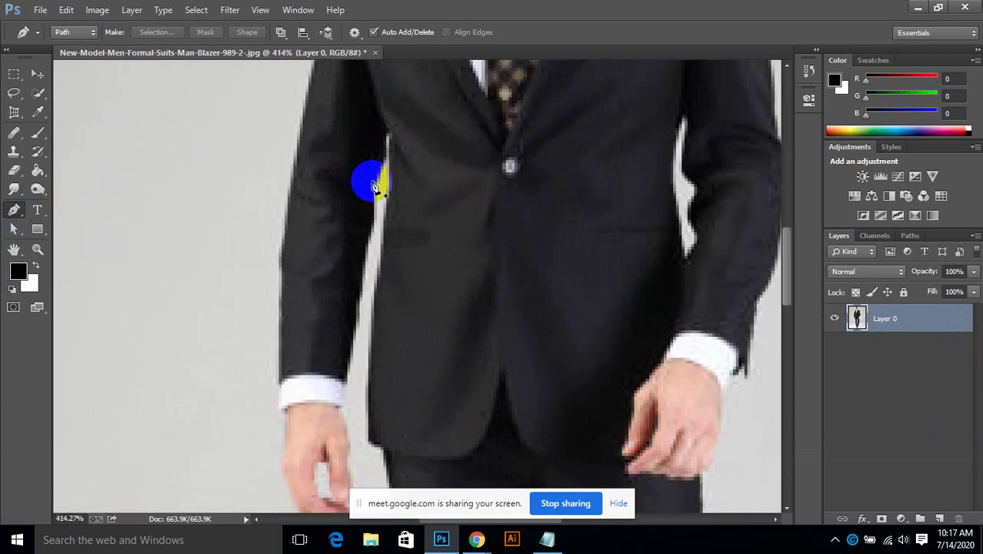
left_click(390, 133)
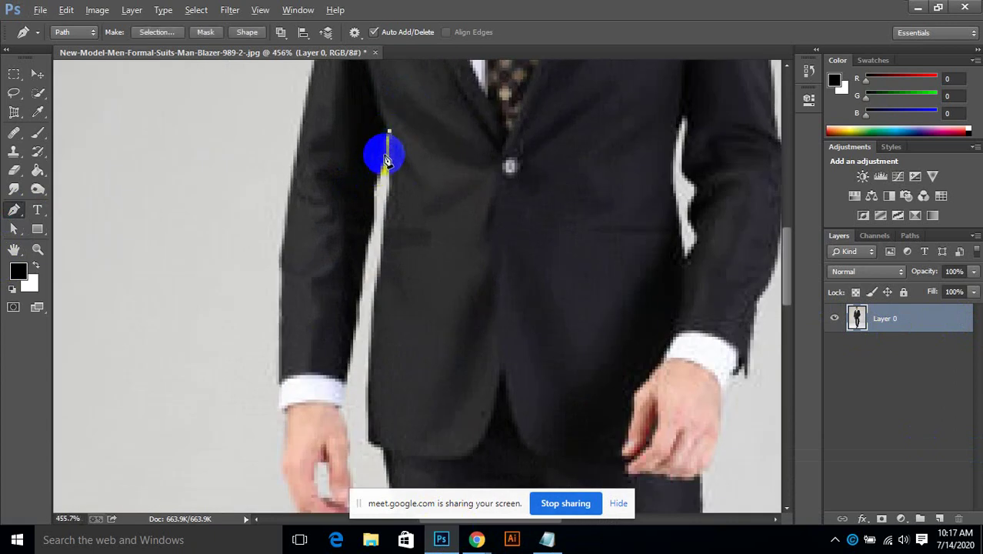
left_click(376, 175)
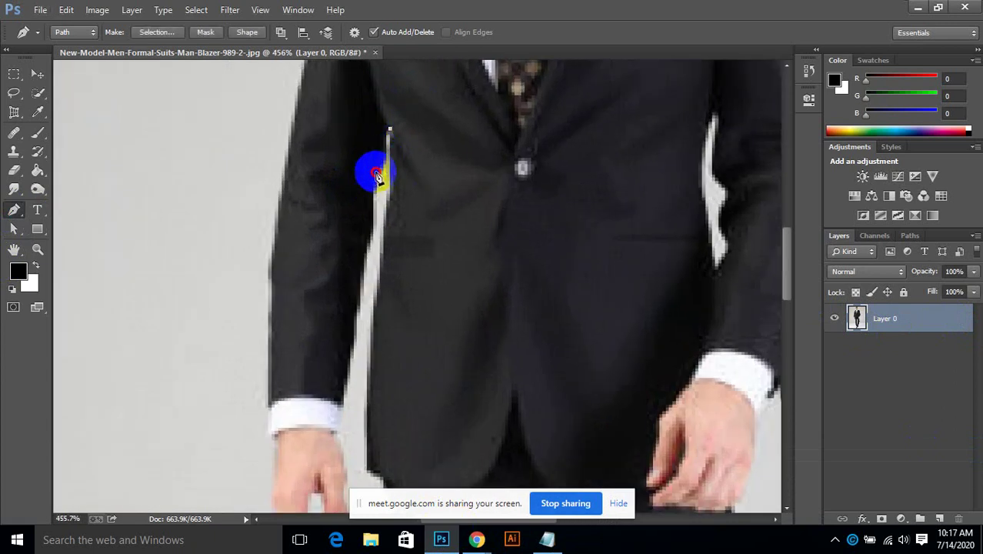
left_click_drag(371, 180, 386, 170)
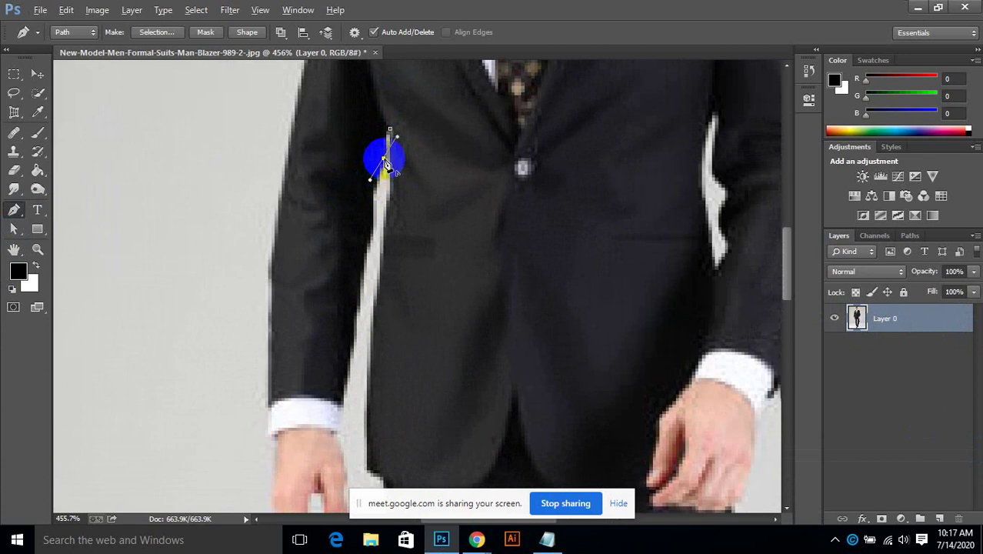
left_click(384, 159, "alt")
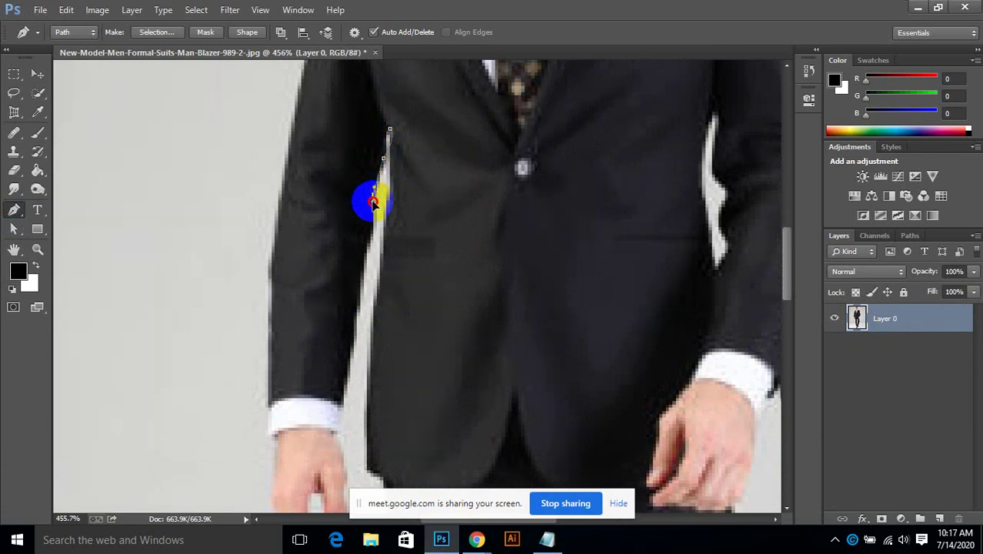
Continue the path down the inner edge of the man's right sleeve to the shirt cuff, removing the outgoing handles at the curve anchors.
scroll(369, 223, "down", 2)
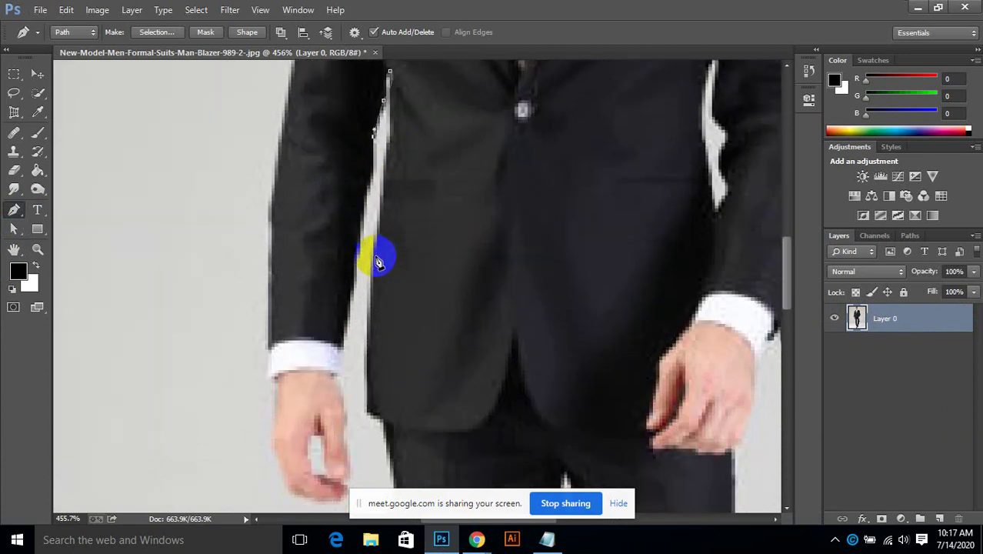
left_click_drag(367, 190, 359, 223)
left_click(373, 187, "alt")
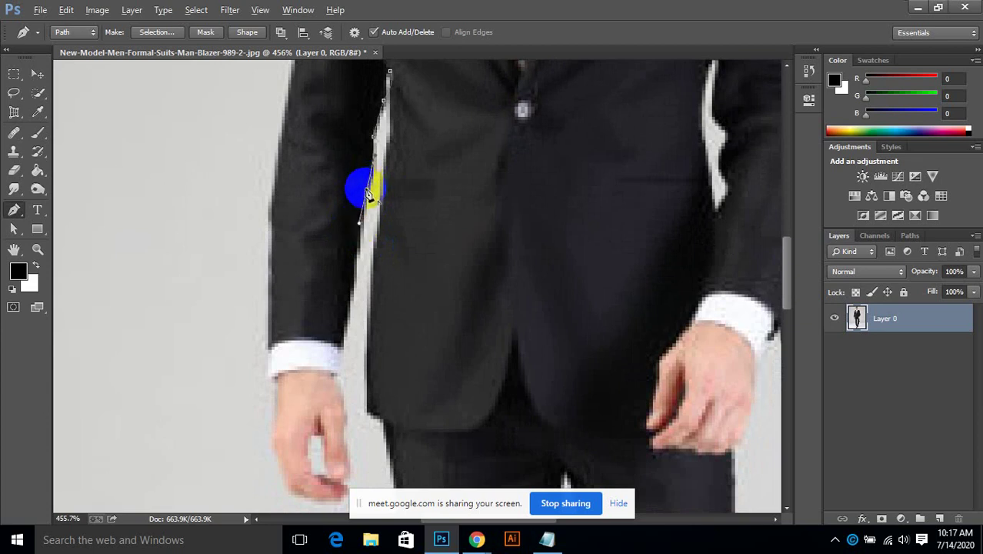
left_click_drag(343, 345, 341, 395)
left_click(343, 345, "alt")
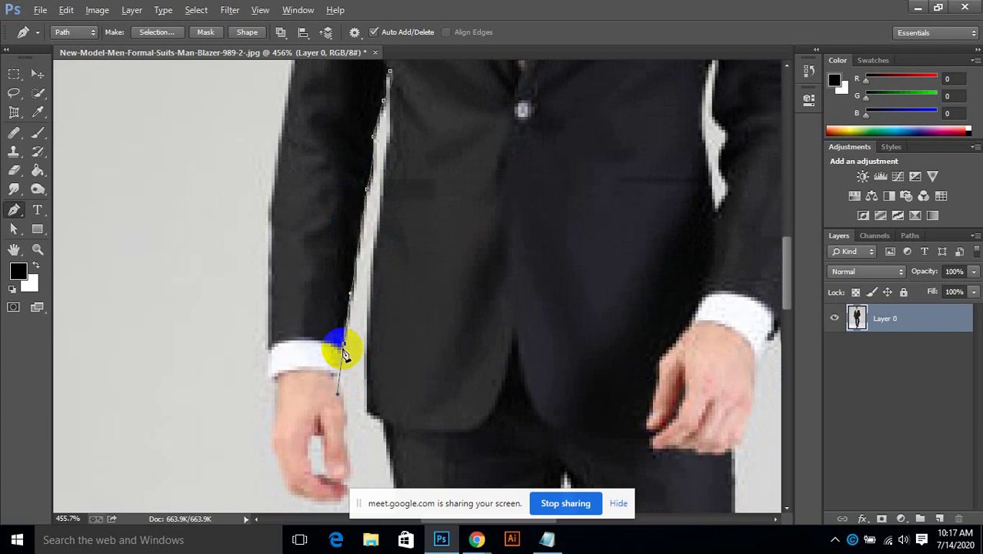
Trace the path past the inner side of the shirt cuff and down the inner edge of the right hand.
scroll(347, 350, "down", 3)
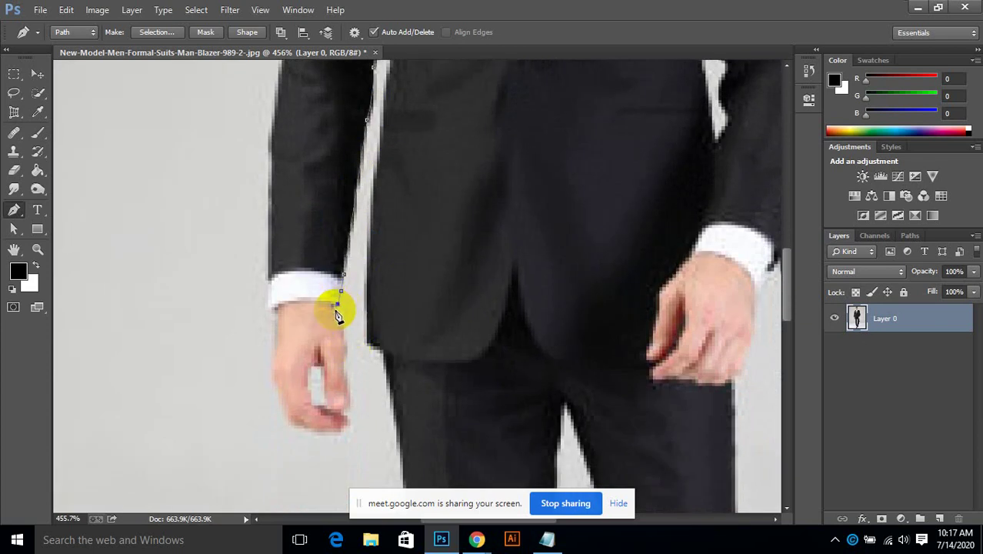
scroll(343, 323, "down", 2)
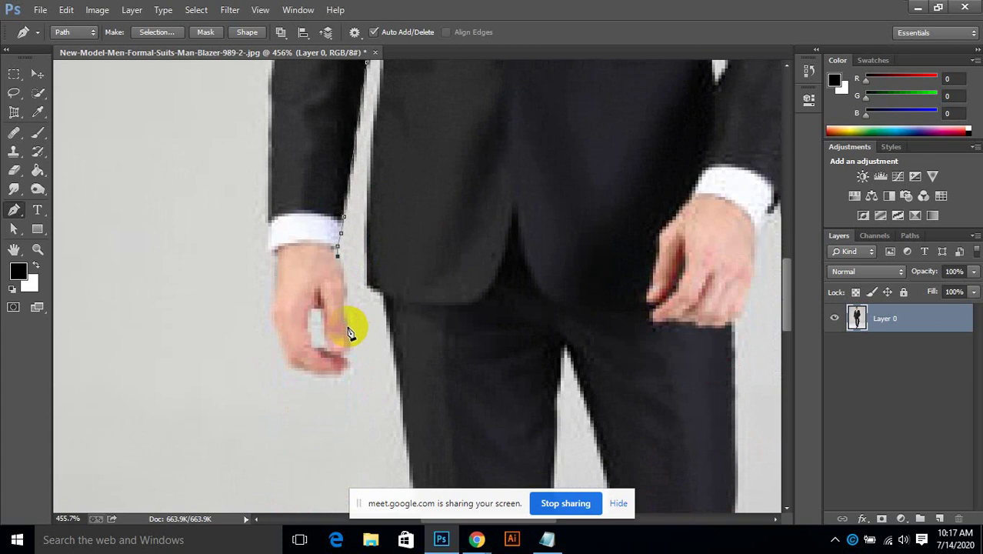
left_click(351, 368)
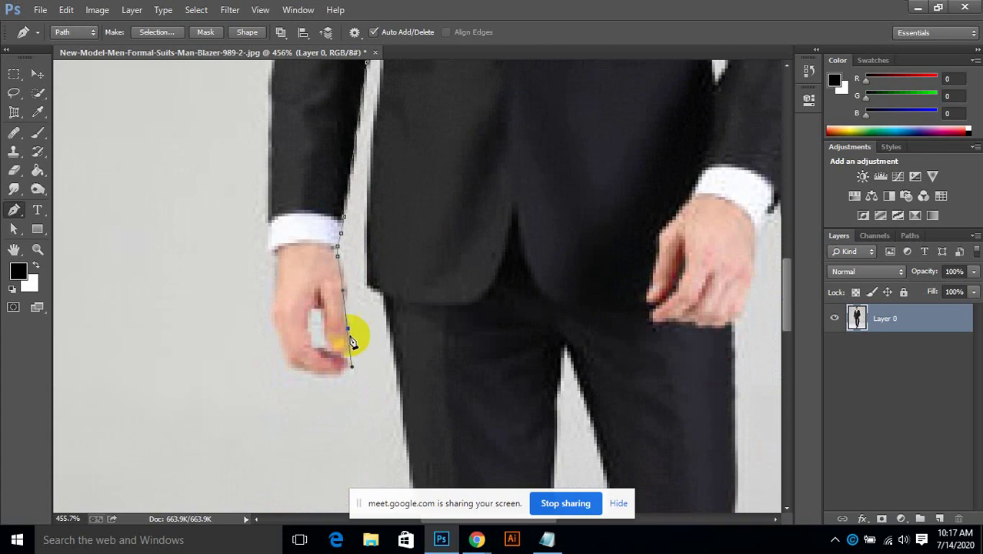
left_click(349, 367)
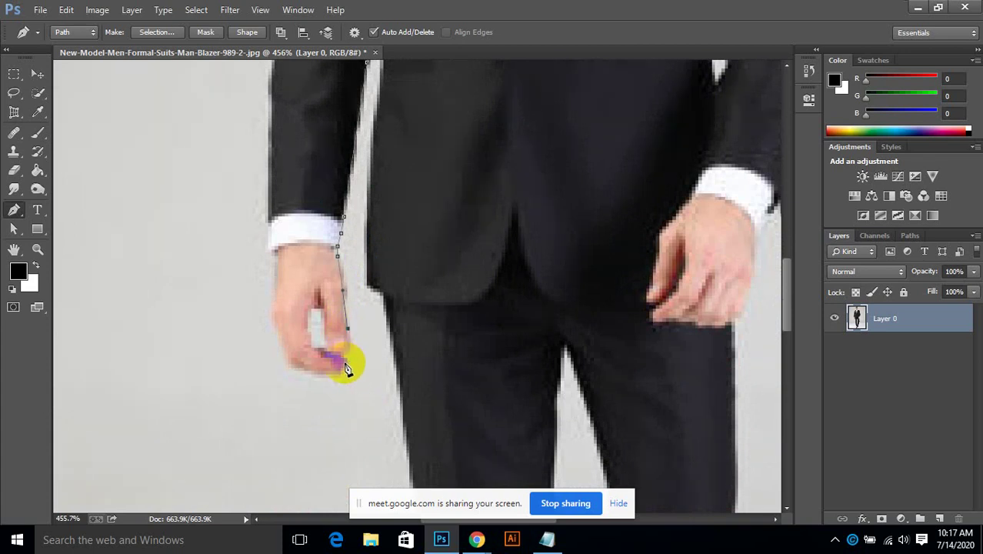
Curve the path around the right hand's fingertips and up its outer edge to the wrist at the shirt cuff.
left_click_drag(322, 374, 358, 346)
left_click(342, 363)
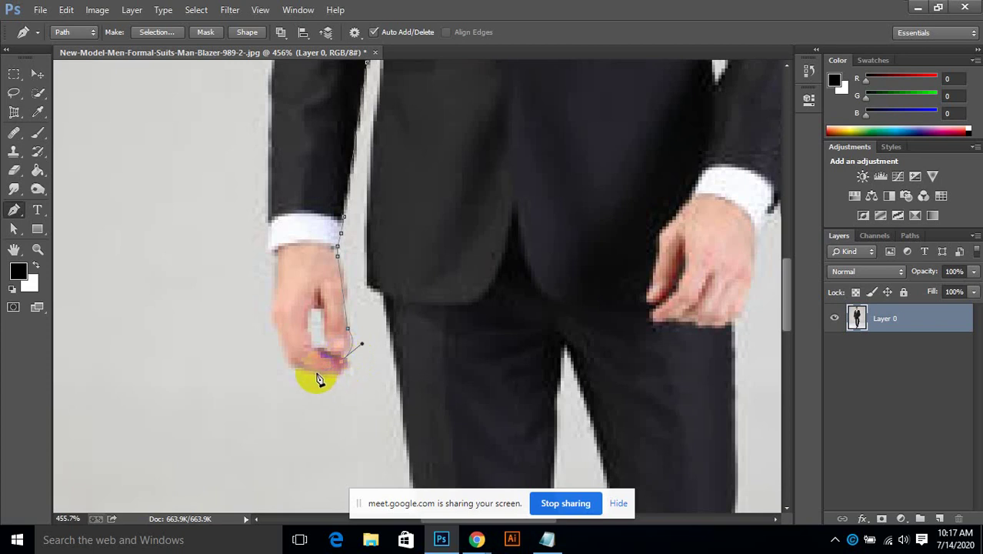
left_click_drag(301, 369, 243, 352)
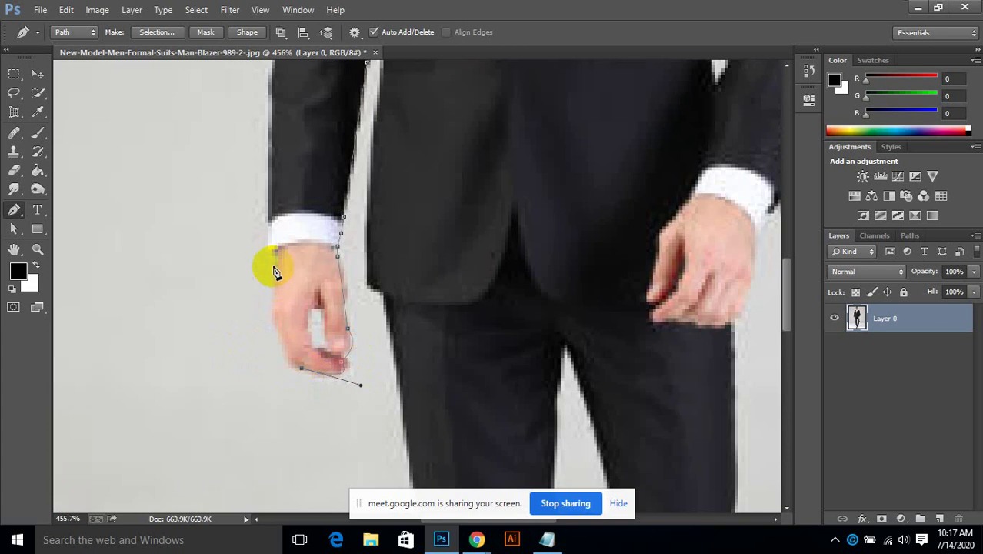
left_click_drag(275, 249, 277, 136)
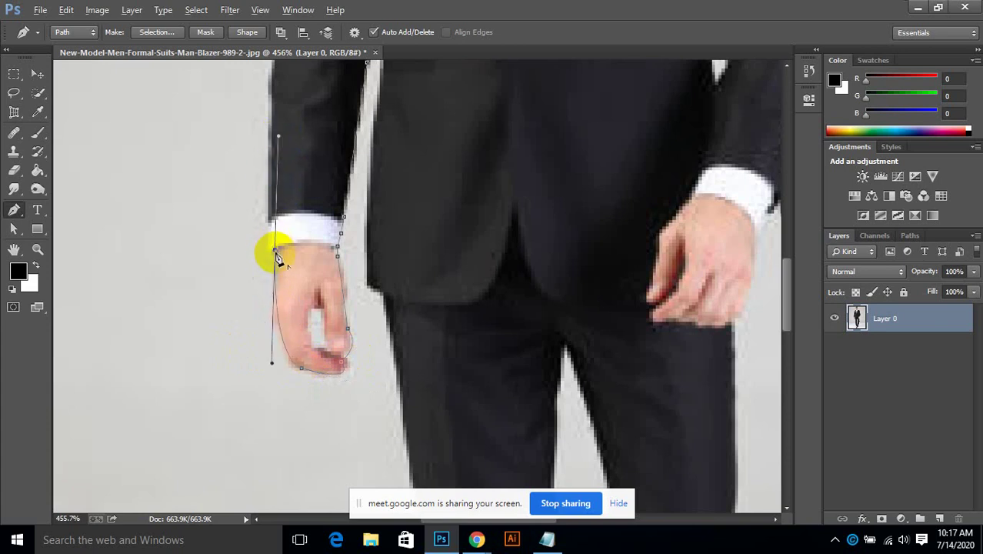
Extend the path around the outer side of the right cuff and up the outer edge of the sleeve to the upper arm.
key("h")
left_click_drag(269, 254, 260, 313)
key("h")
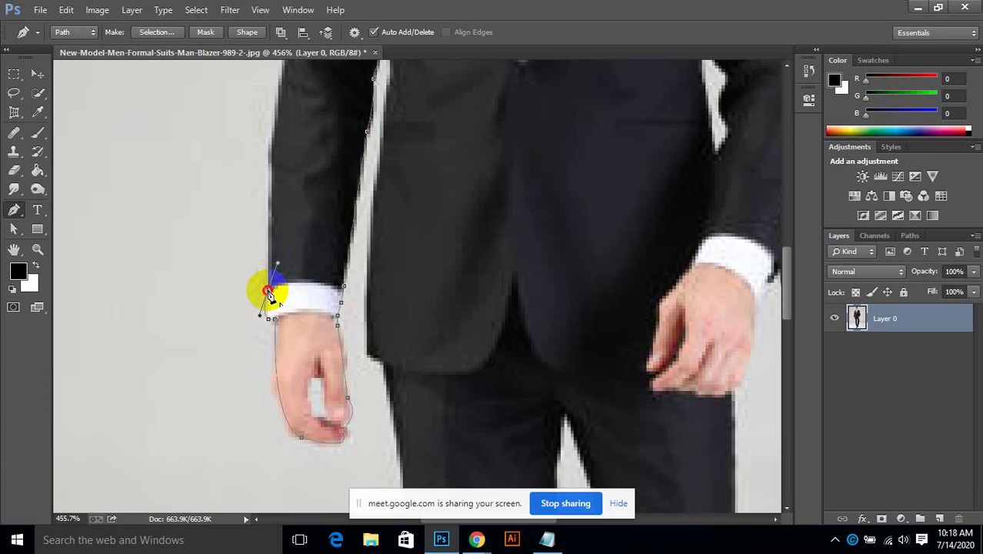
scroll(268, 308, "down", 1)
scroll(294, 204, "up", 3)
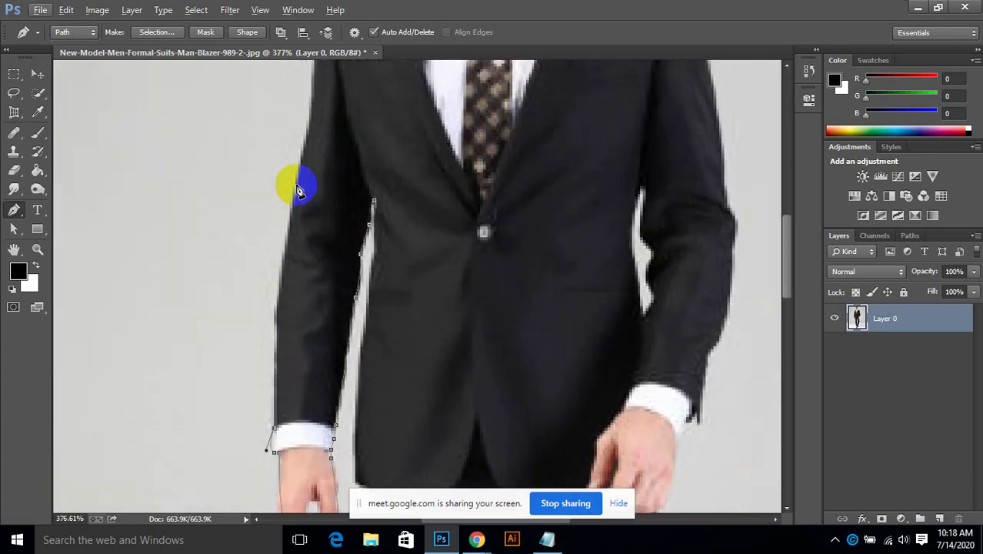
left_click_drag(291, 224, 309, 154)
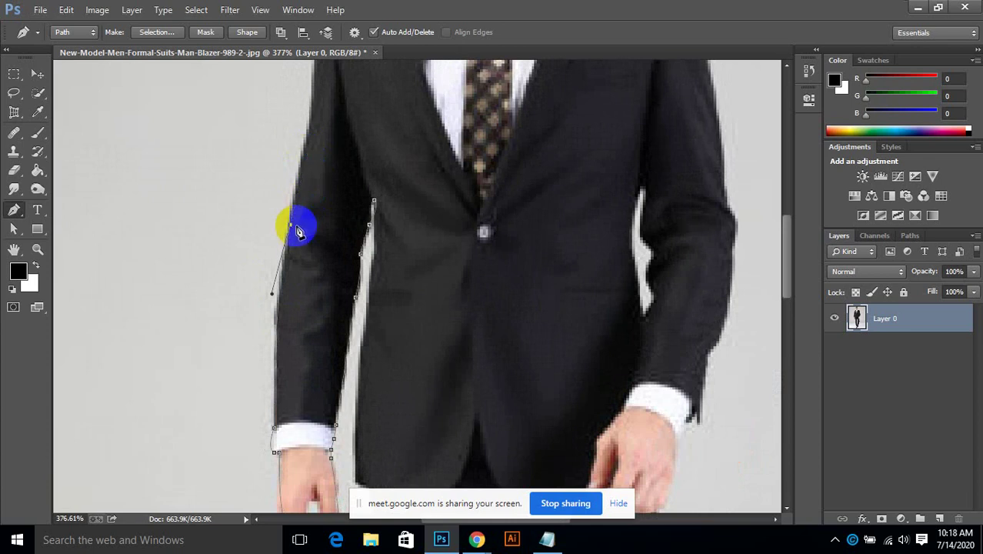
scroll(308, 231, "up", 3)
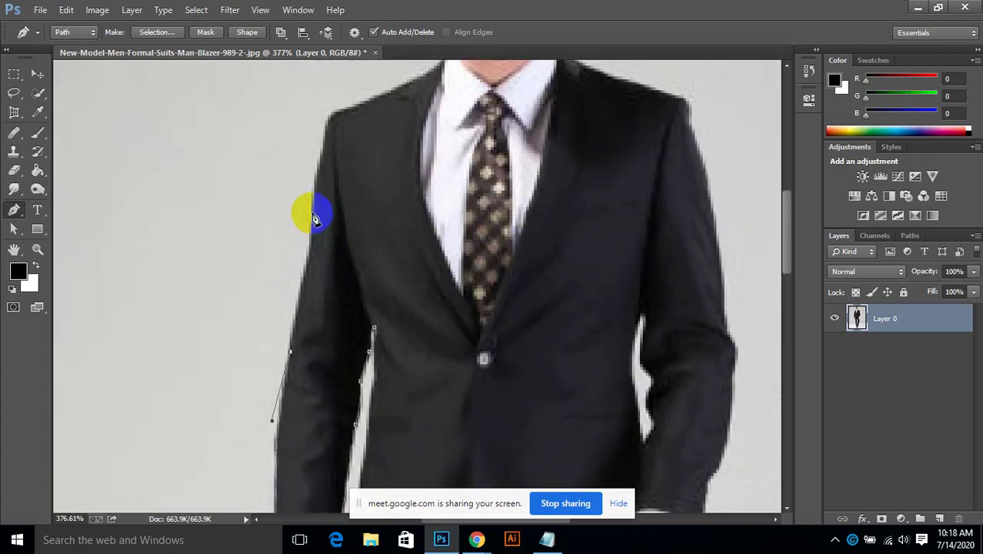
left_click_drag(313, 216, 314, 168)
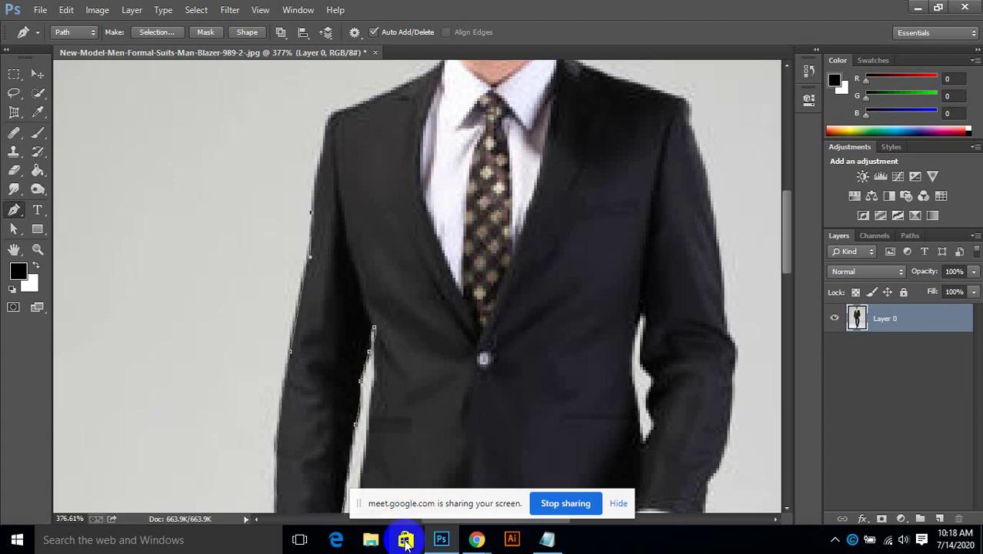
Switch to the Google Meet call in Chrome and mute the microphone.
mouse_move(477, 538)
left_click(449, 496)
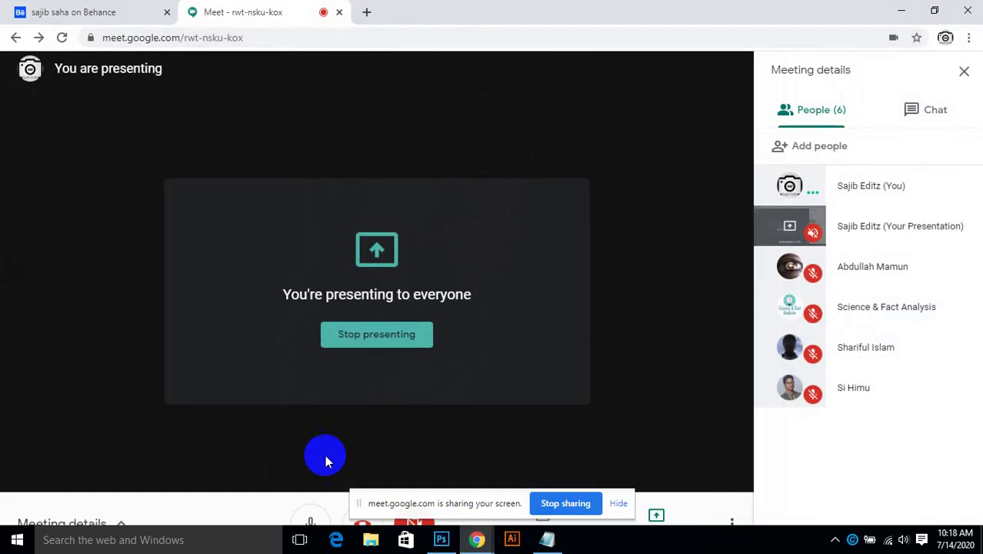
left_click(315, 502)
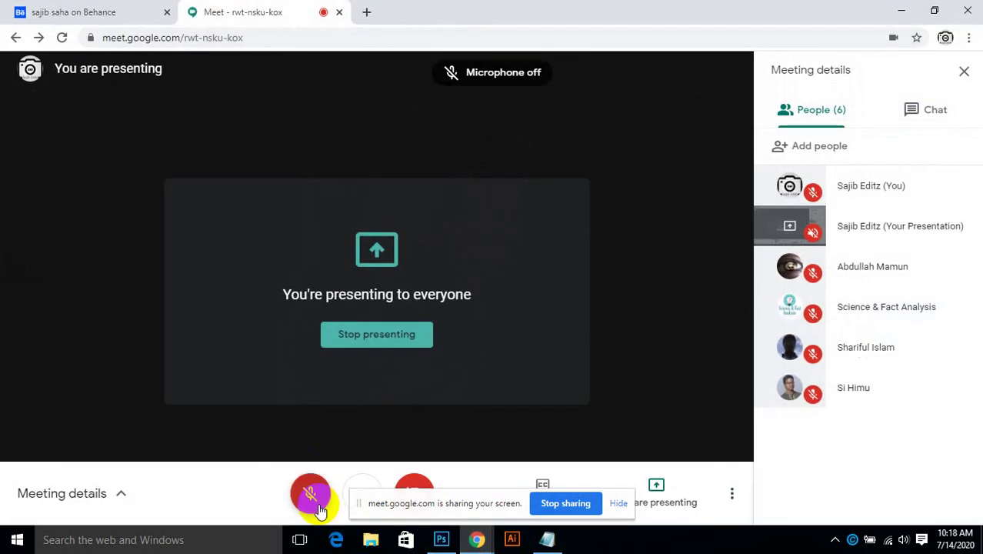
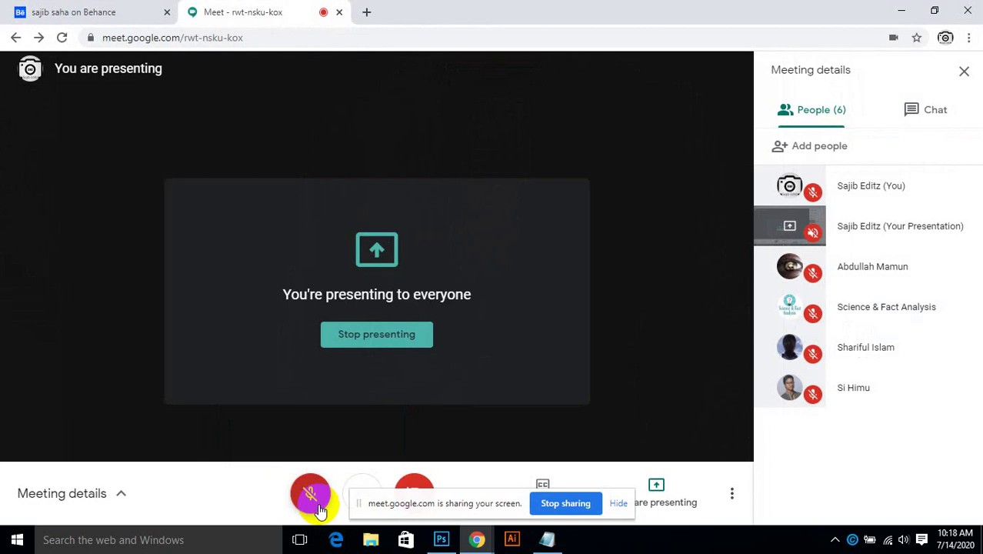
Return to Photoshop and continue the path from the right upper arm around the corner of the jacket shoulder.
left_click(442, 538)
scroll(359, 313, "up", 3)
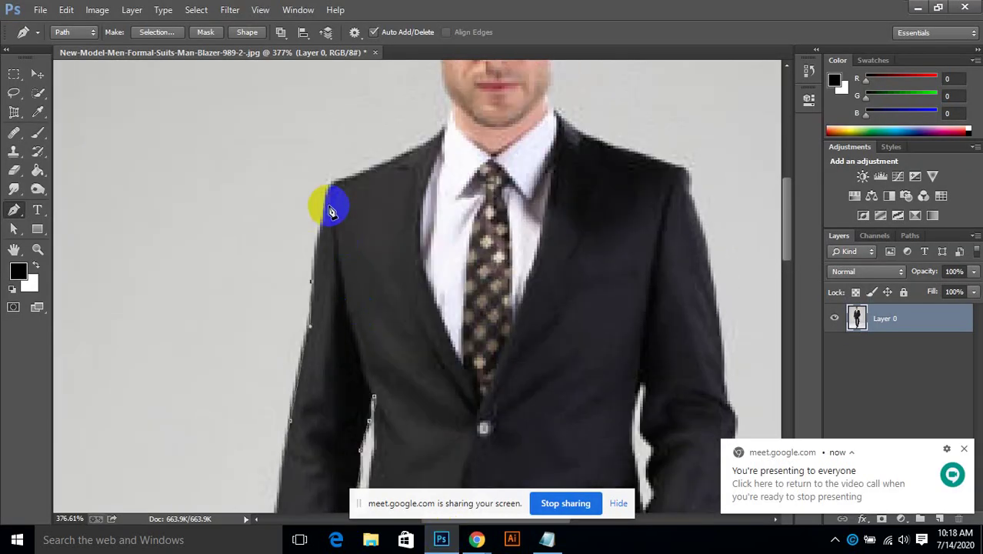
mouse_move(336, 182)
left_mouse_down()
mouse_move(358, 175)
mouse_move(344, 171)
mouse_move(329, 199)
mouse_move(332, 166)
left_mouse_up()
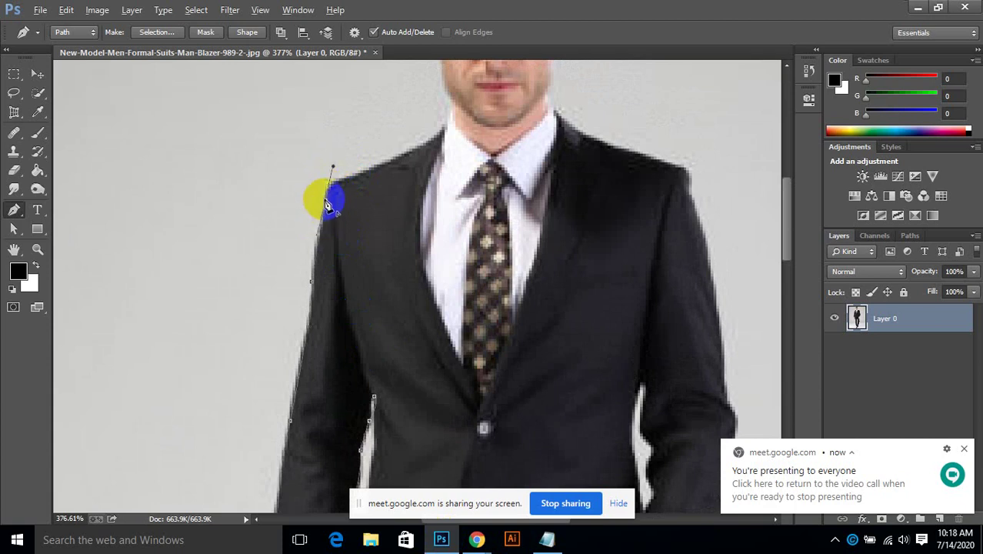
left_click(327, 200)
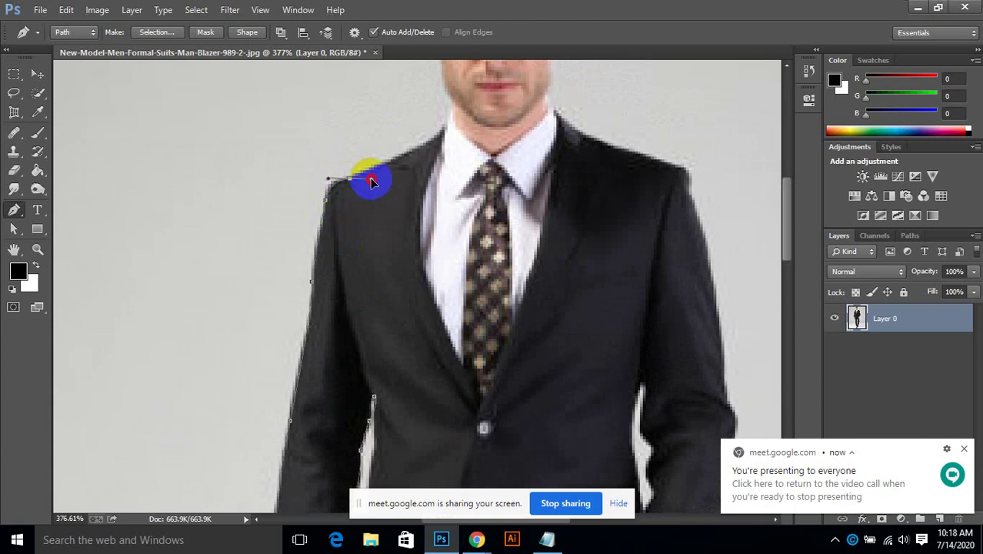
scroll(424, 154, "up", 2)
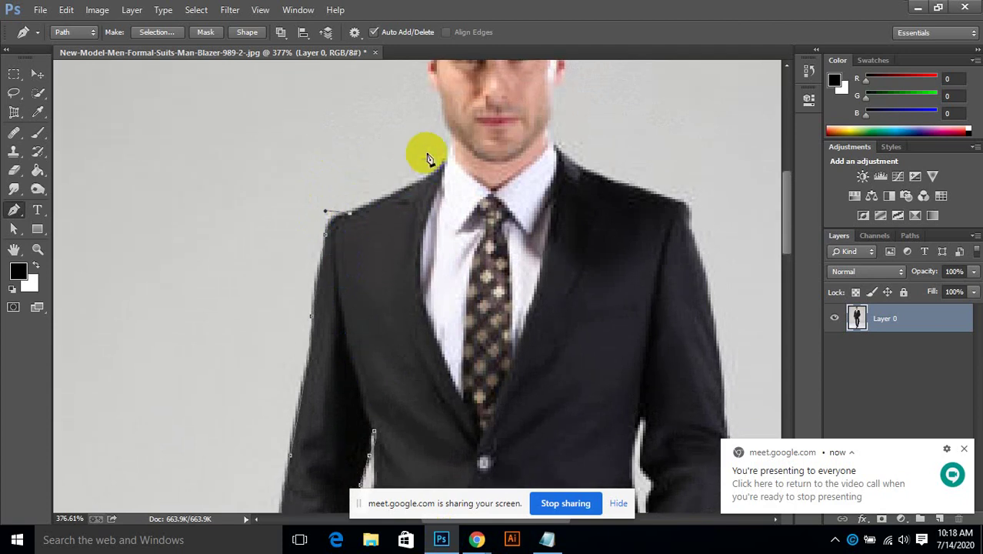
Extend the path along the top of the right shoulder to the shirt collar and remove the last anchor's outgoing handle.
left_click_drag(442, 158, 457, 129)
scroll(453, 173, "up", 2)
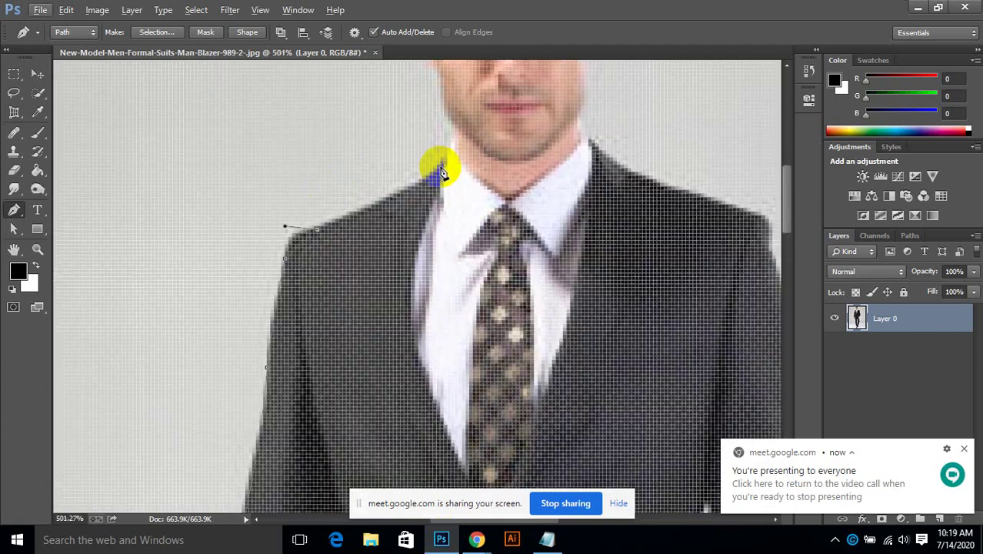
left_click_drag(444, 165, 473, 141)
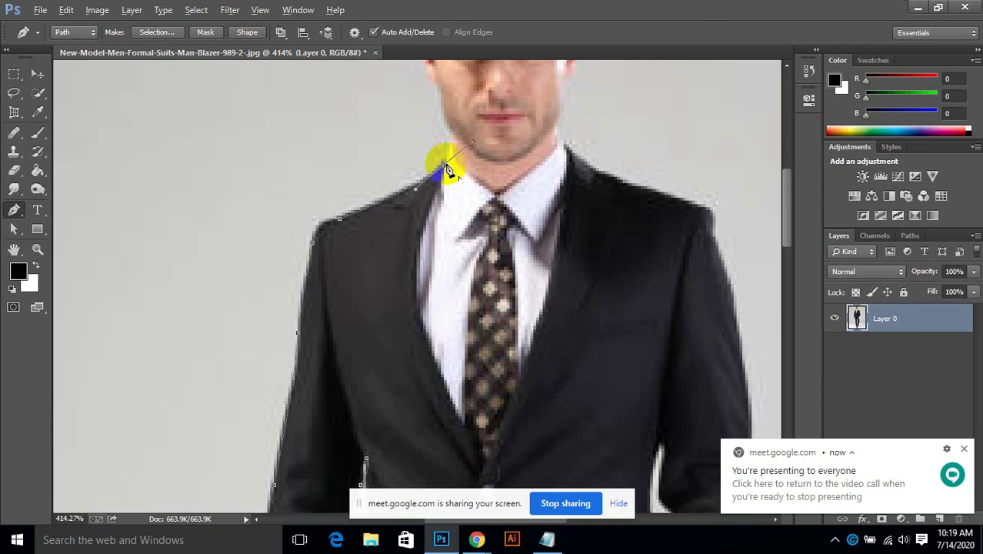
left_click(444, 166, "alt")
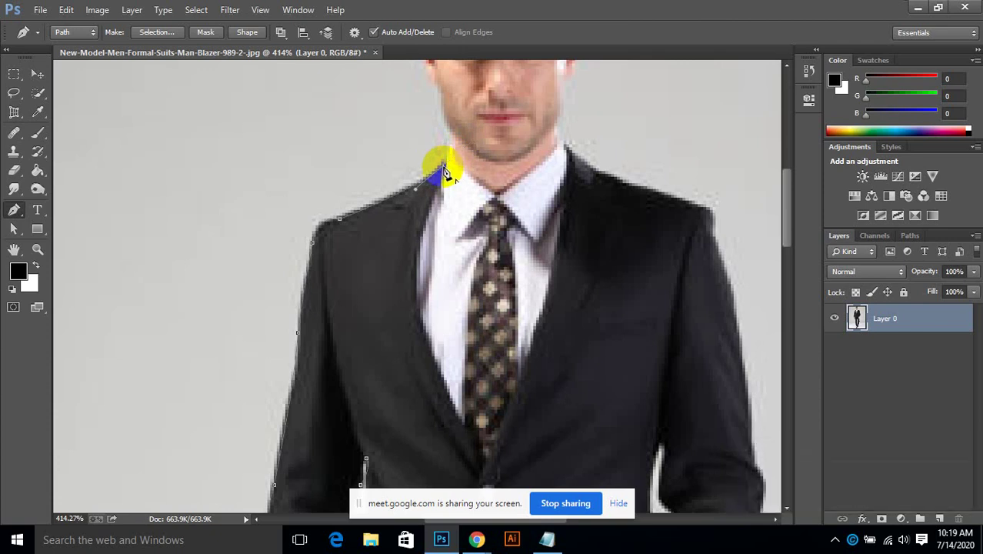
Continue the path from the collar up the side of the neck and along the jawline to the cheek below the ear.
scroll(440, 171, "up", 3)
left_click(453, 238)
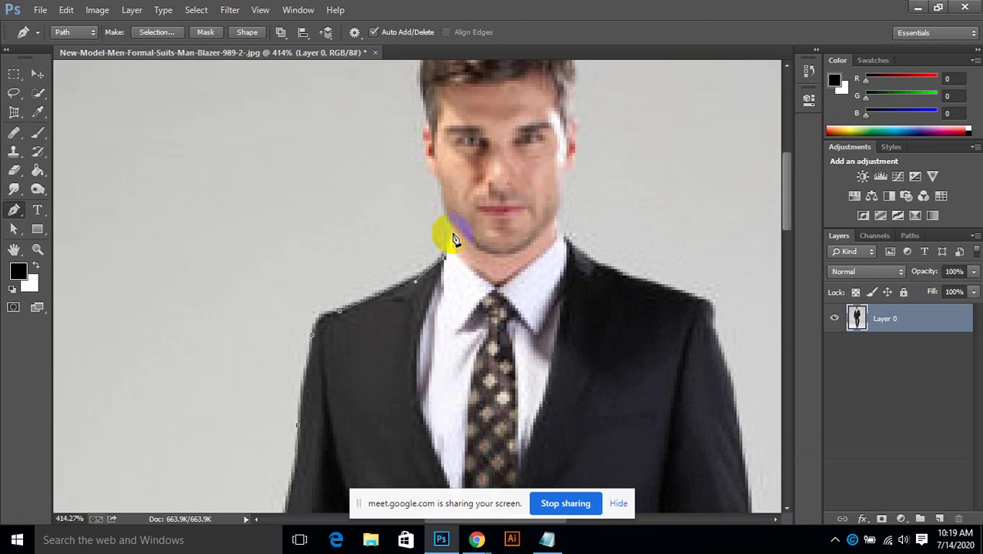
left_click_drag(457, 235, 453, 233)
left_click(441, 170)
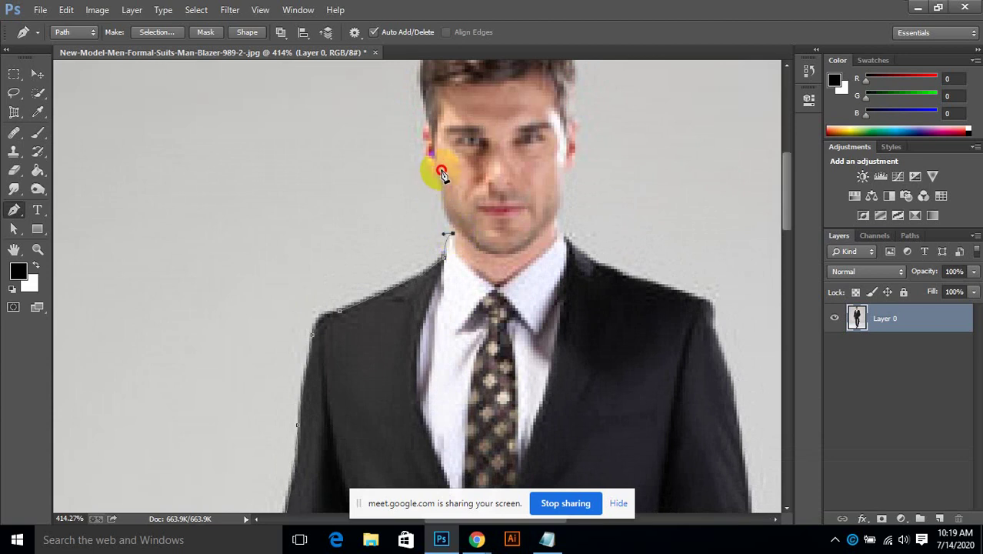
mouse_move(443, 162)
left_mouse_down()
mouse_move(442, 170)
mouse_move(443, 162)
left_mouse_up()
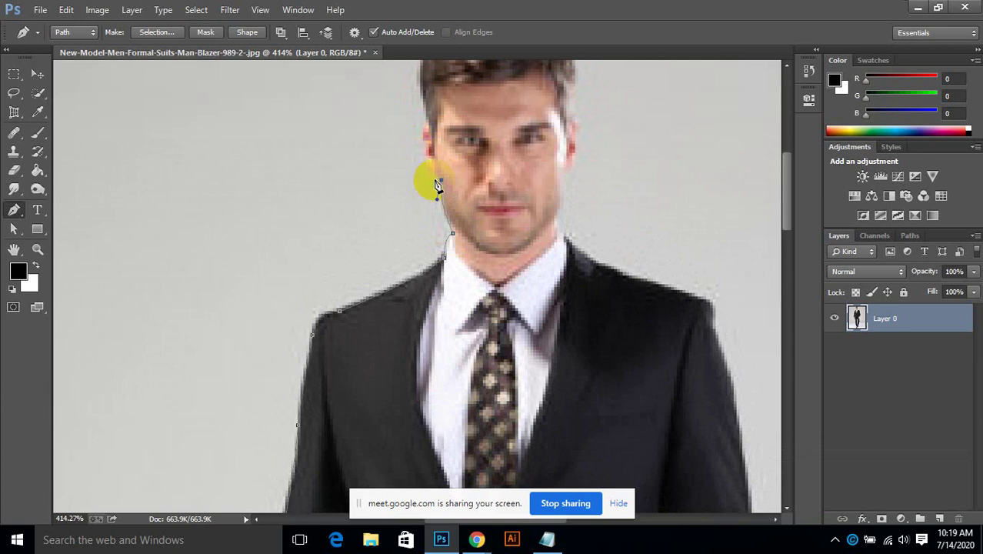
Continue the path from the cheek around the man's right ear to the hairline and remove the last anchor's outgoing handle.
left_click(427, 133)
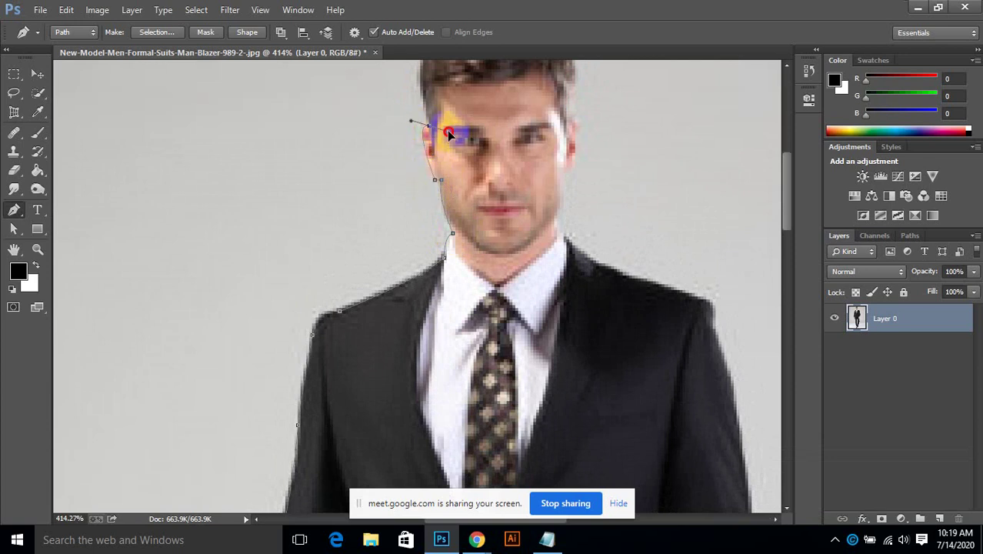
left_click_drag(462, 130, 452, 119)
left_click(429, 129)
left_click(429, 129)
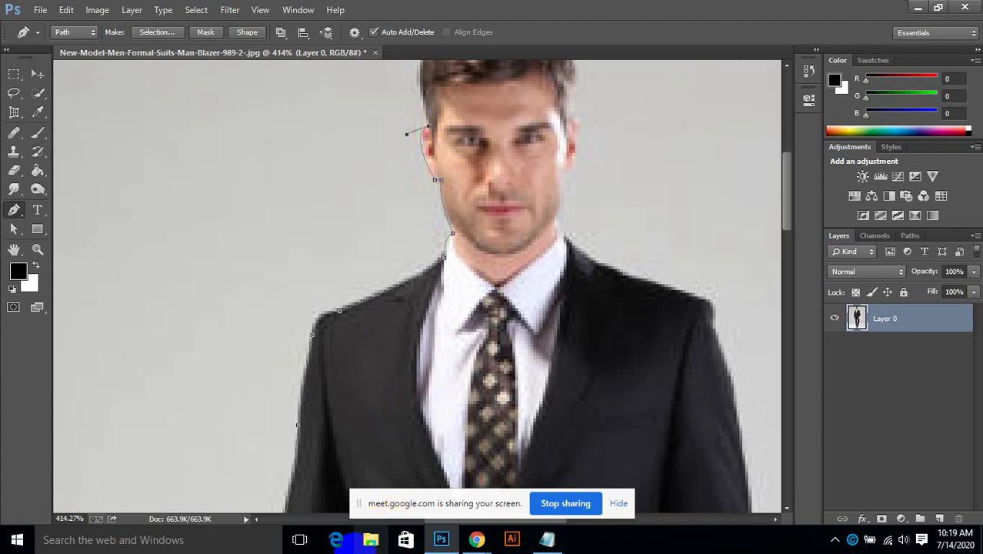
Switch to the Google Meet call in Chrome and turn the microphone on.
left_click(475, 541)
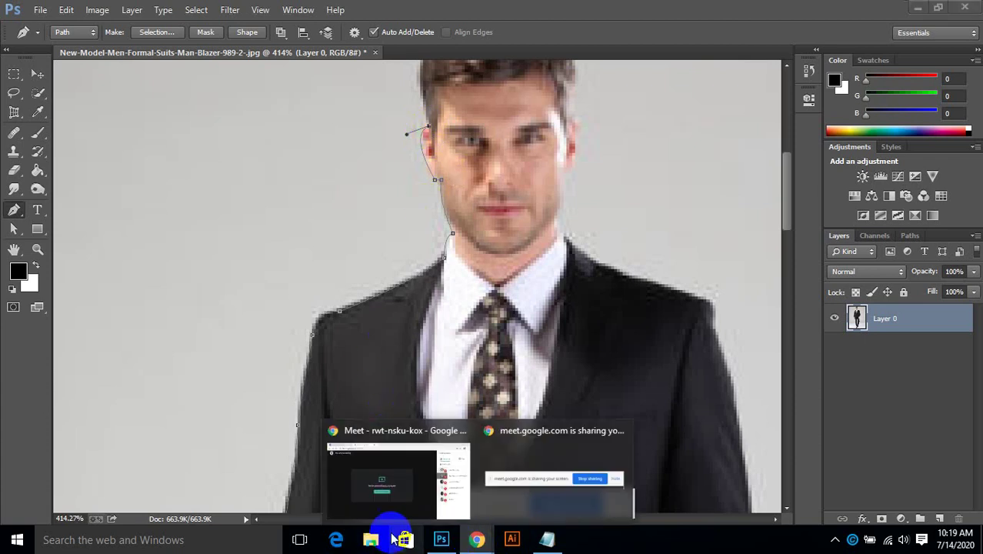
left_click(375, 465)
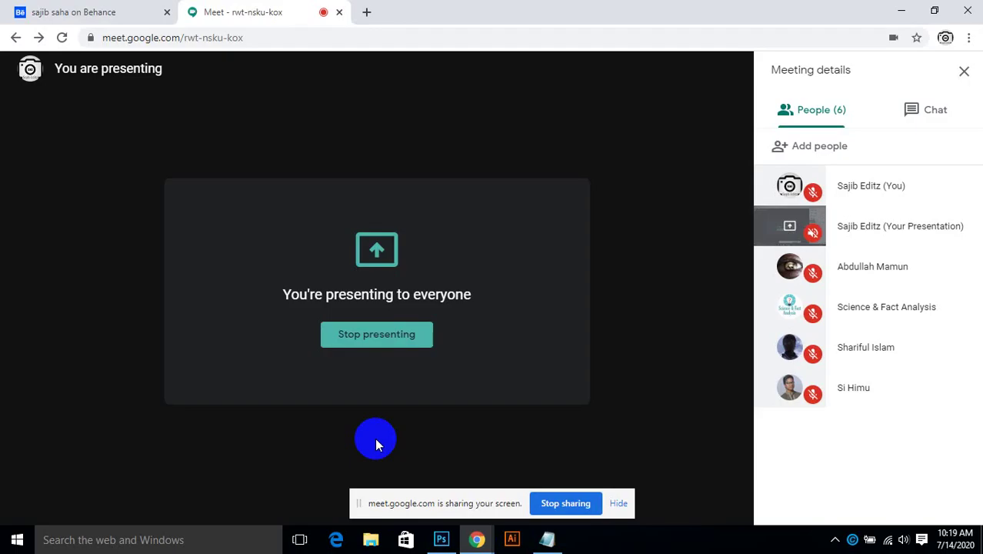
left_click(310, 492)
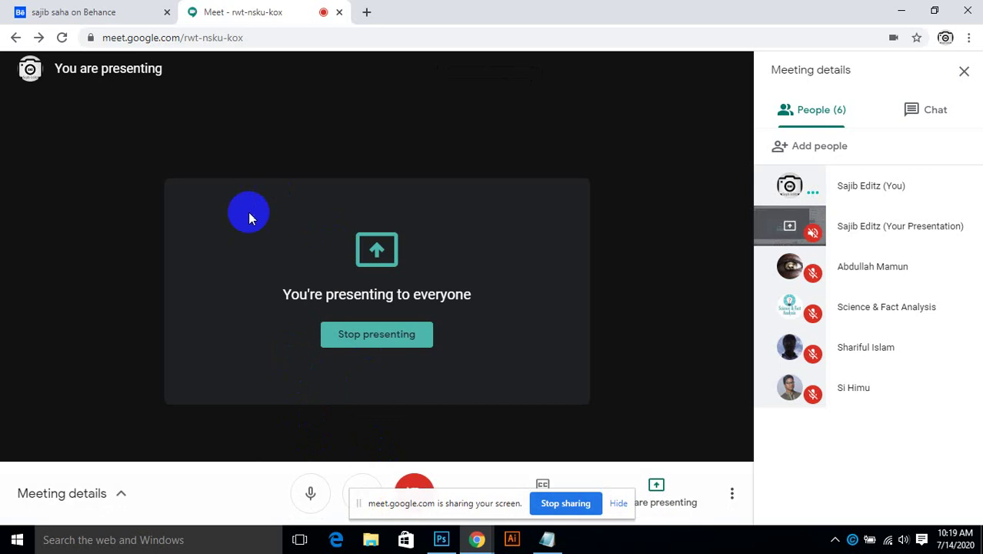
left_click(311, 501)
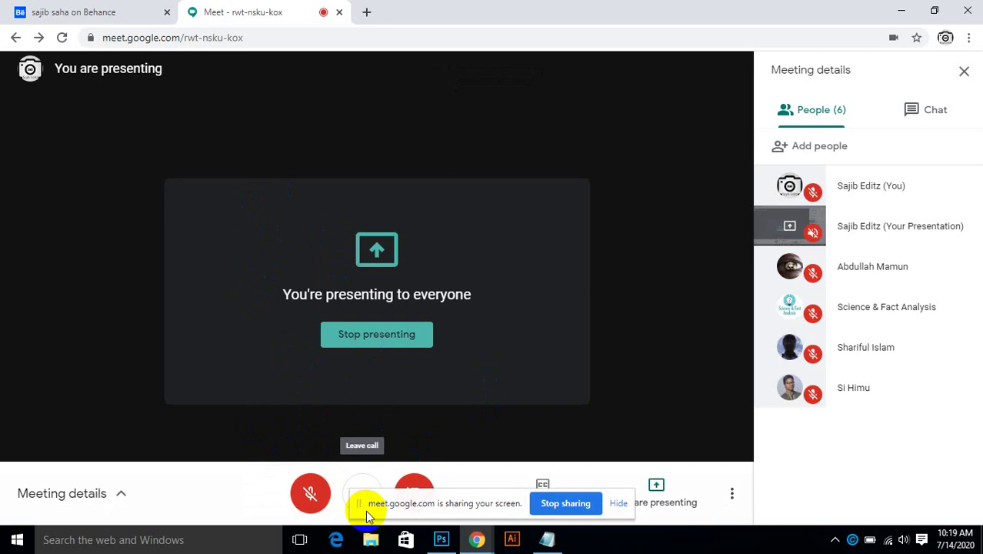
left_click(305, 494)
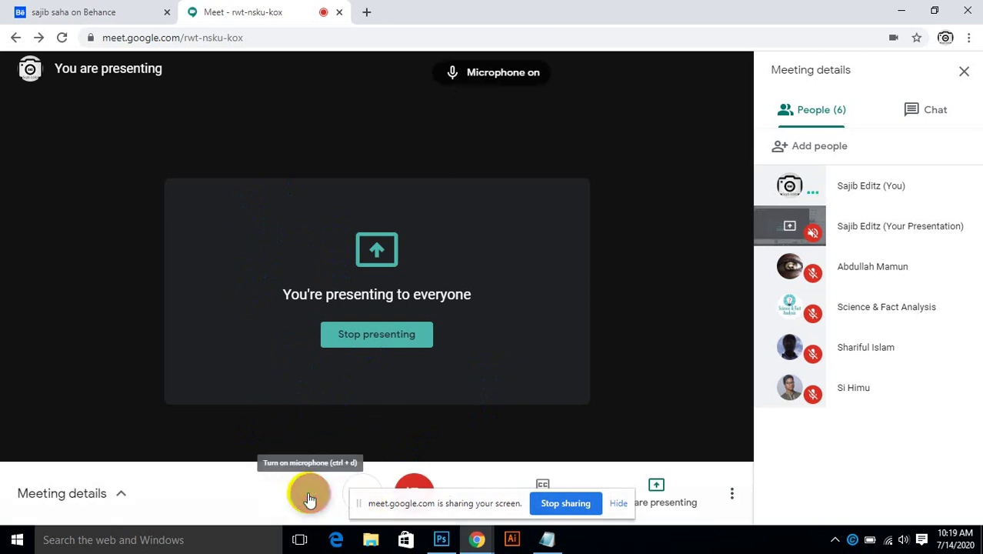
Return to Photoshop and continue the path up the side of the hair and over the crown, removing each anchor's outgoing handle.
left_click(903, 11)
scroll(427, 137, "up", 1)
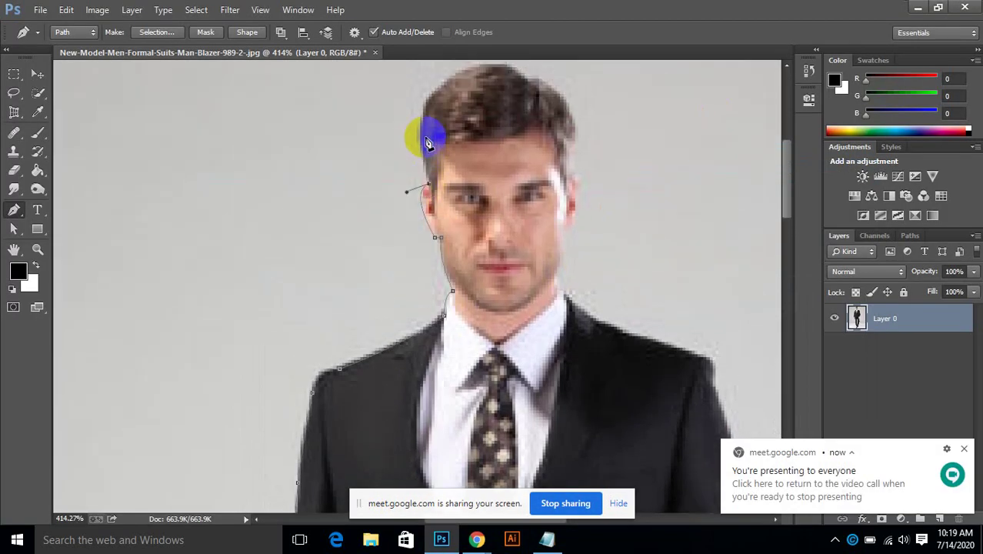
scroll(431, 132, "up", 3)
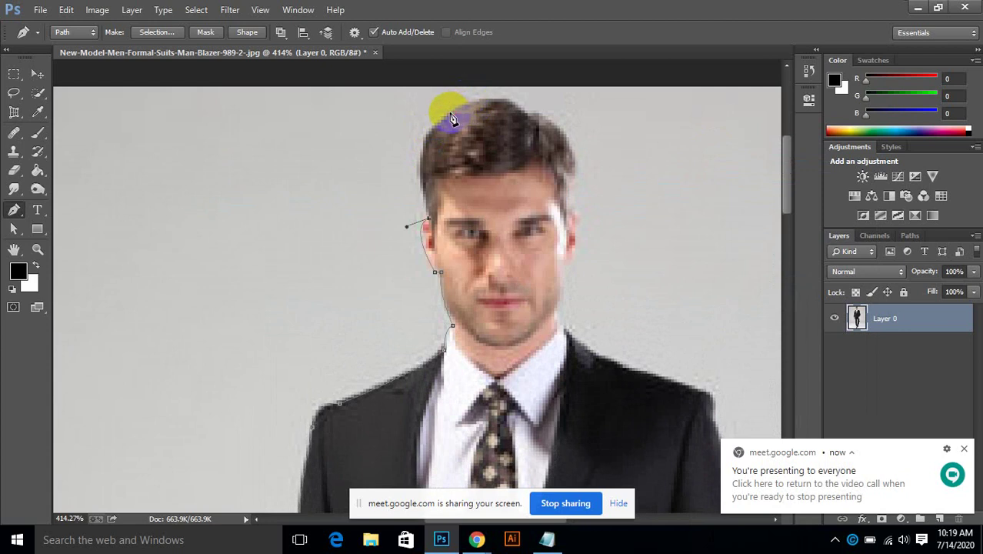
left_click_drag(449, 114, 502, 83)
left_click(451, 115, "alt")
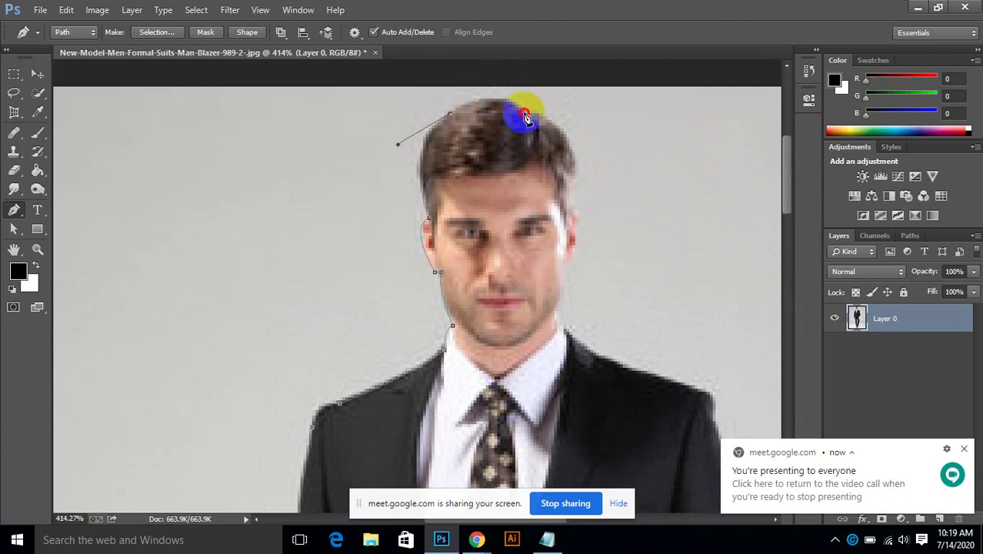
left_click_drag(524, 115, 544, 150)
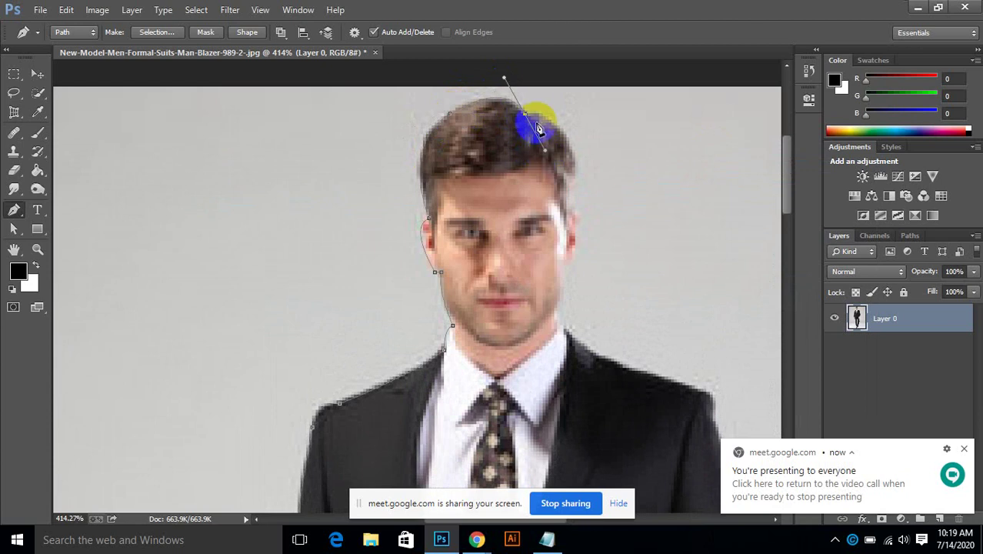
left_click(524, 117, "alt")
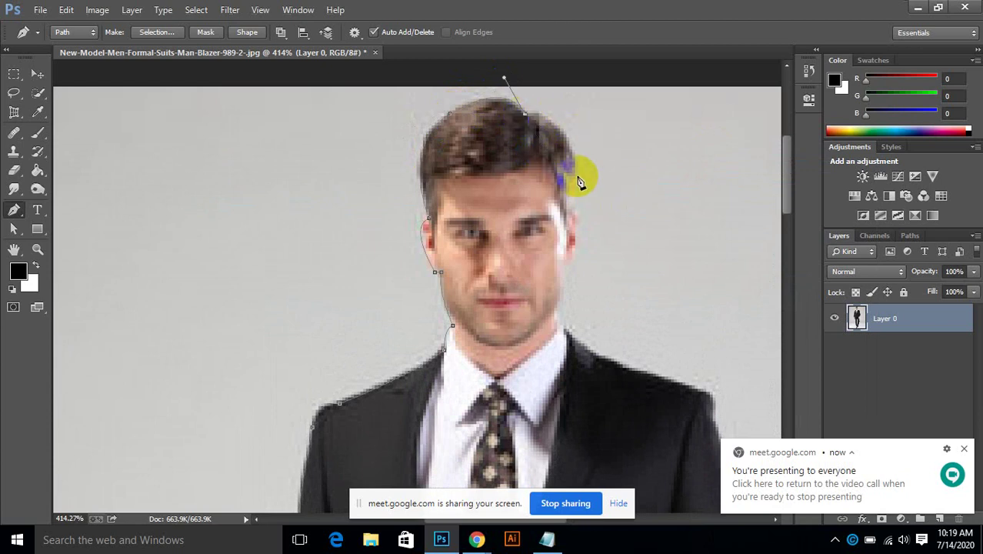
Extend the path down the hair on the man's left side and around the outer edge of the left ear to the earlobe.
mouse_move(568, 227)
left_mouse_down()
mouse_move(566, 213)
mouse_move(564, 230)
mouse_move(571, 227)
left_mouse_up()
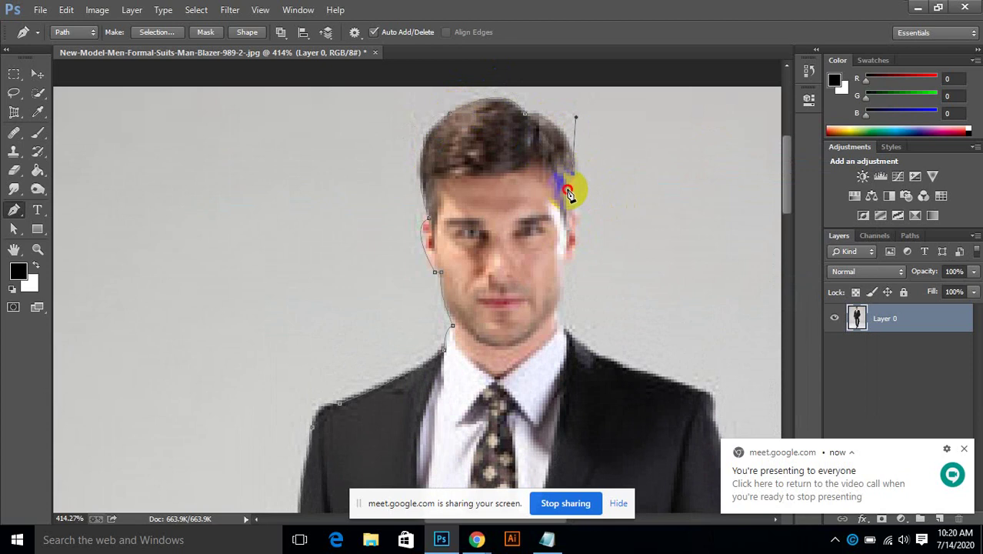
scroll(575, 209, "up", 2)
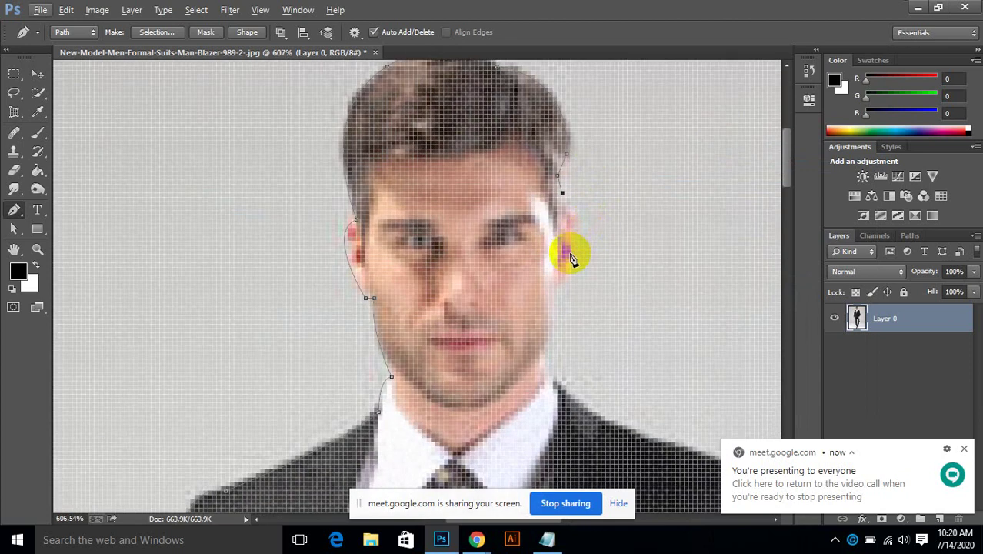
scroll(571, 259, "down", 1)
left_click_drag(570, 245, 561, 266)
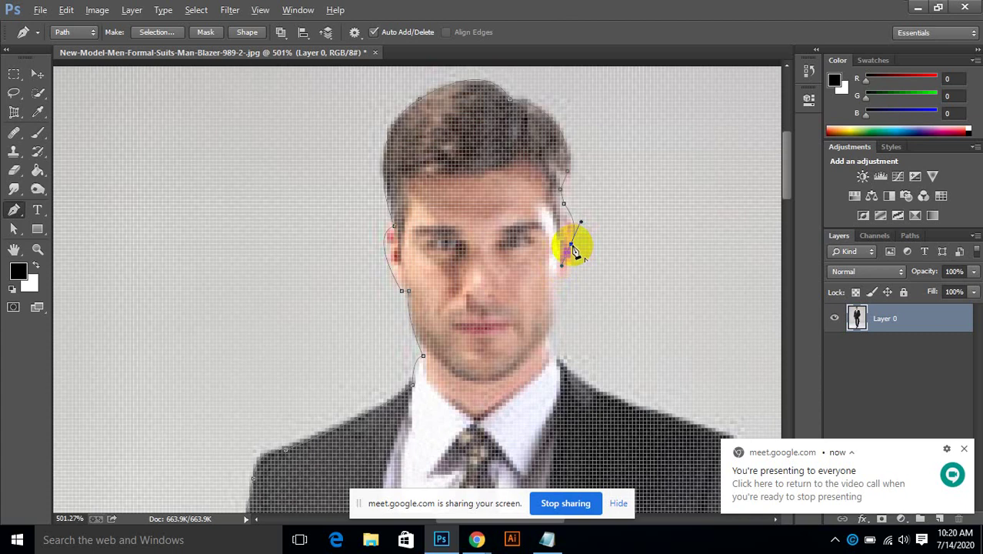
left_click_drag(560, 283, 549, 290)
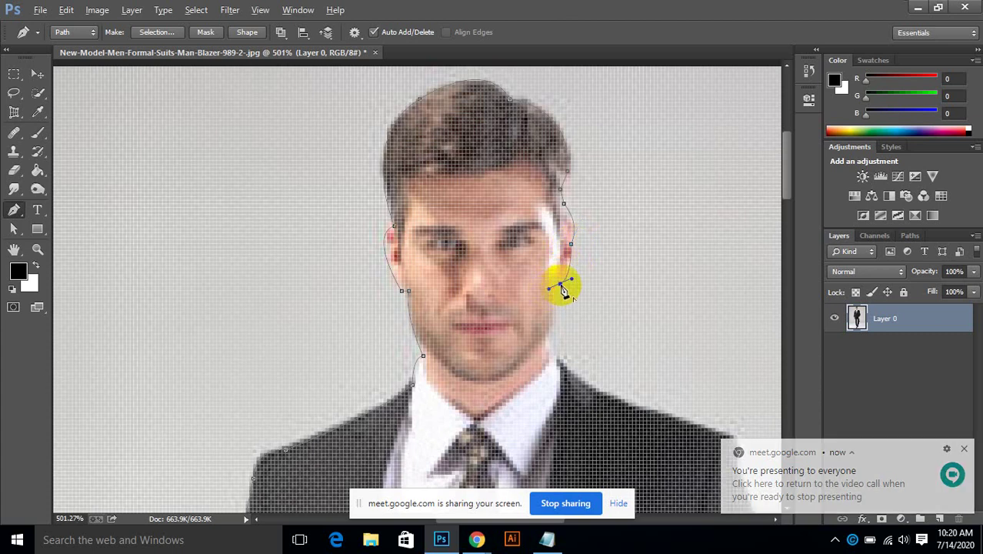
Continue the path from the left earlobe down the jawline and neck to the shirt collar, redoing the misplaced jaw anchor.
left_click_drag(534, 347, 528, 349)
key("ctrl+z")
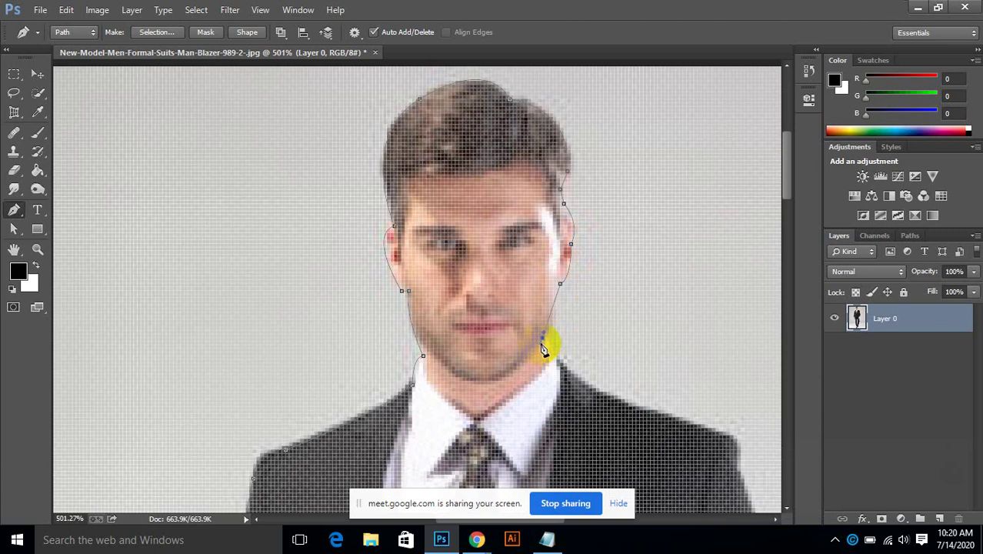
left_click_drag(548, 331, 535, 345)
scroll(553, 337, "down", 3)
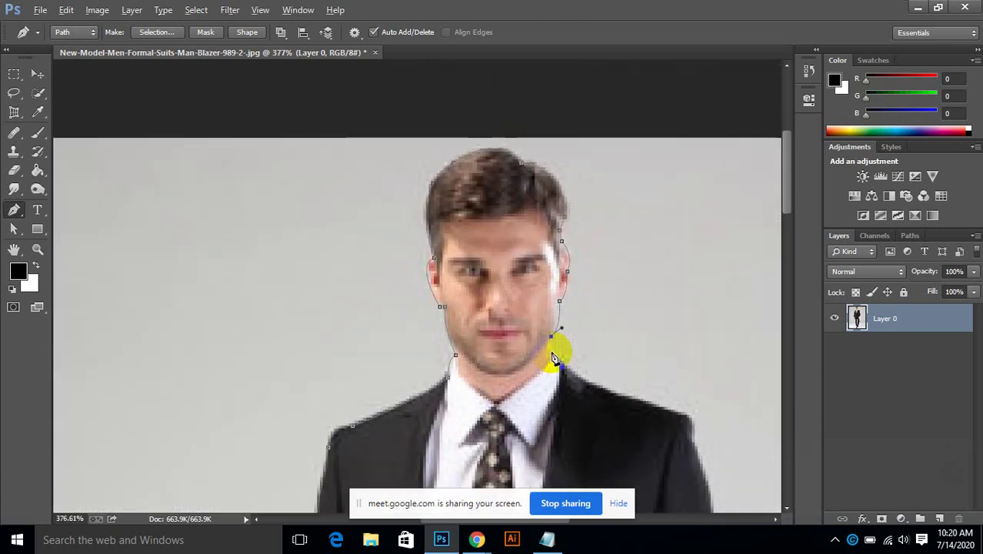
left_click_drag(555, 358, 562, 362)
Extend the path from the collar along the top of the man's left shoulder and down the outside of the upper sleeve.
scroll(555, 355, "down", 3)
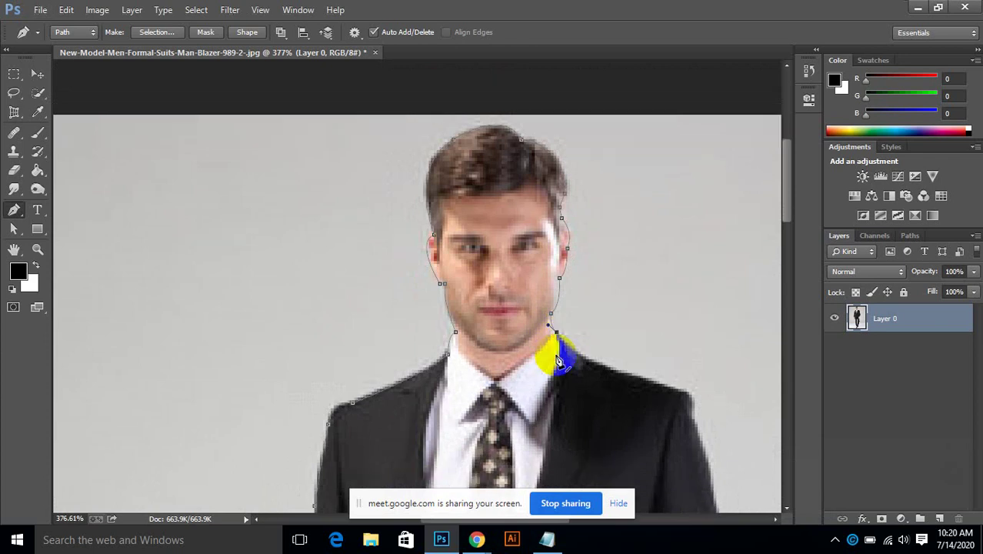
mouse_move(688, 313)
left_mouse_down()
mouse_move(772, 322)
mouse_move(779, 337)
left_mouse_up()
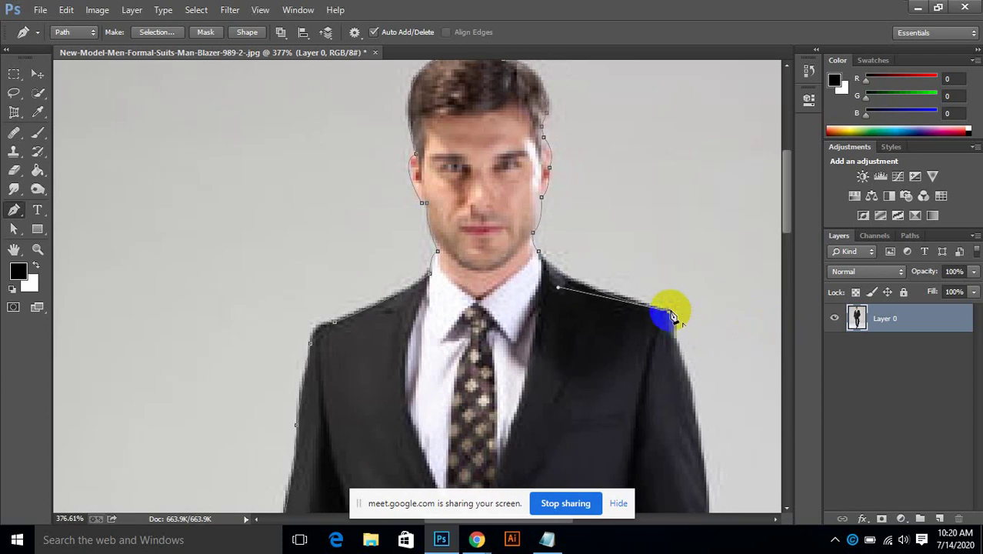
scroll(672, 315, "down", 2)
left_click_drag(694, 373, 700, 422)
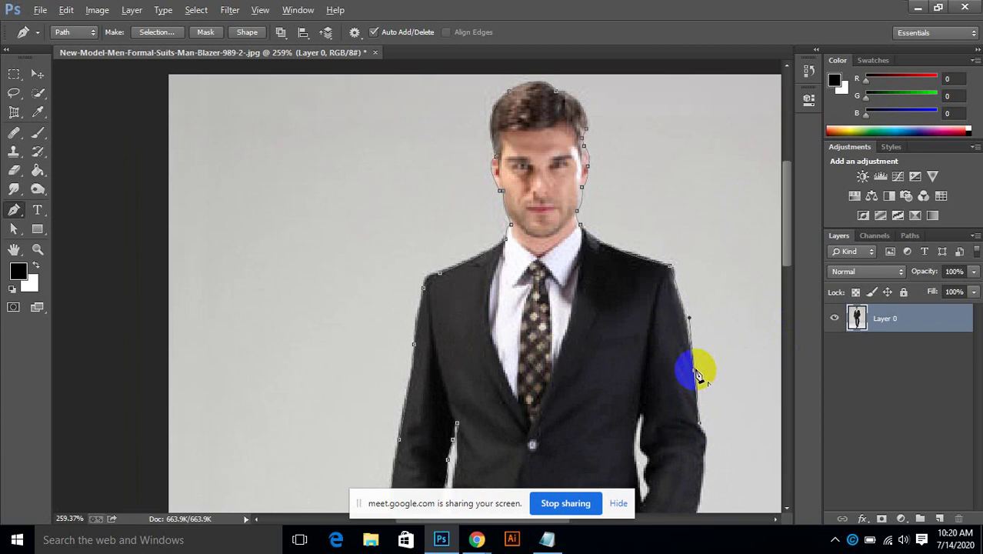
Trace the outer edge of the left sleeve around the elbow and remove the outgoing handle of the anchor below it.
scroll(698, 373, "up", 2)
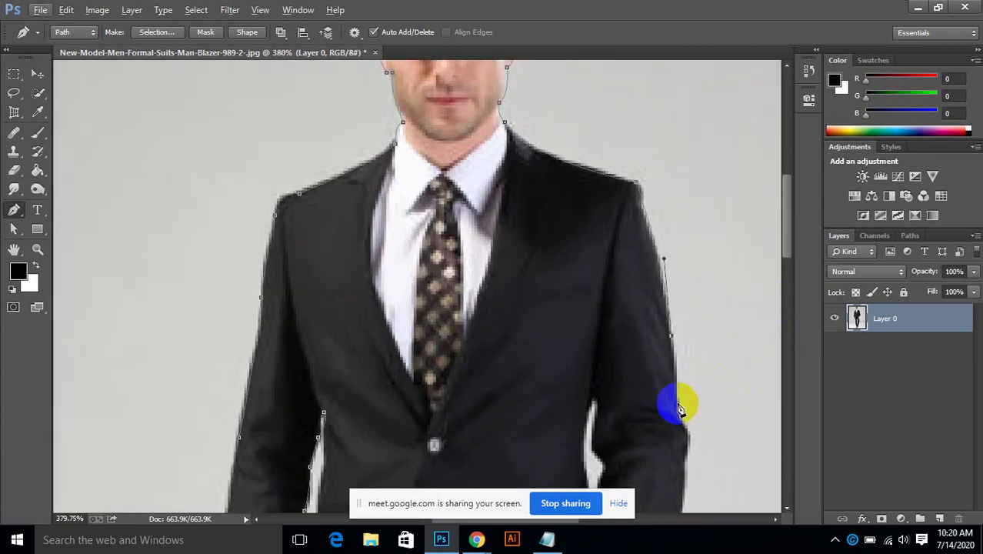
left_click(677, 404)
scroll(680, 411, "down", 3)
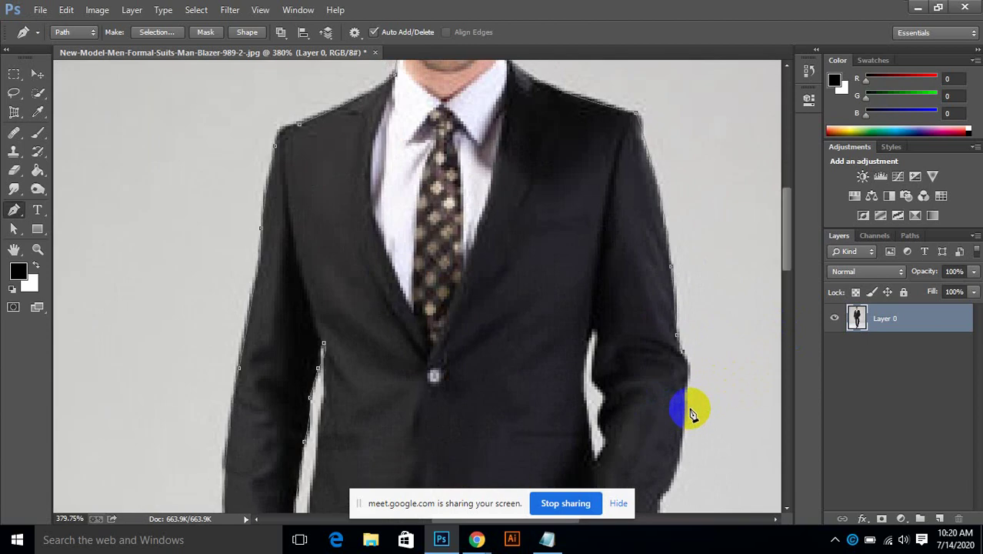
left_click_drag(683, 357, 670, 391)
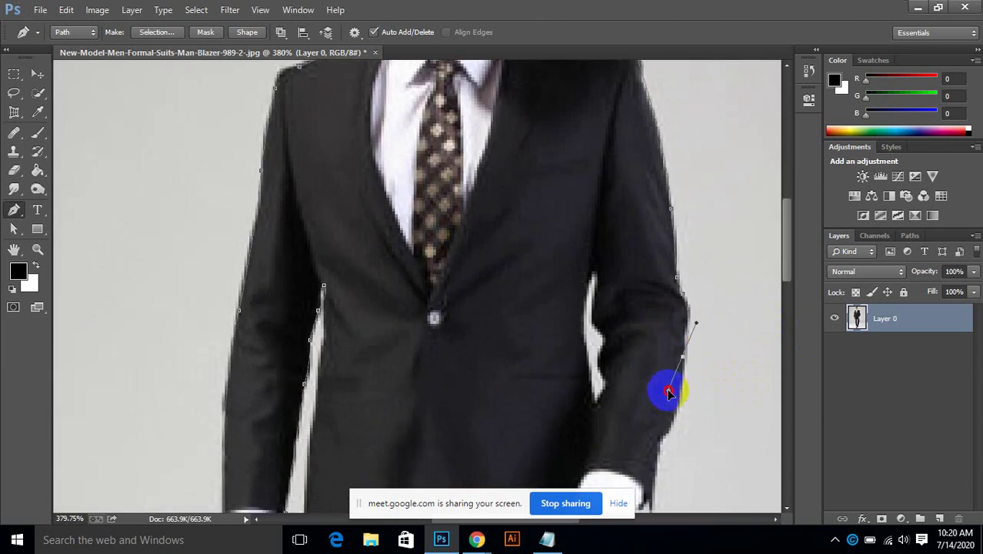
left_click(684, 358, "alt")
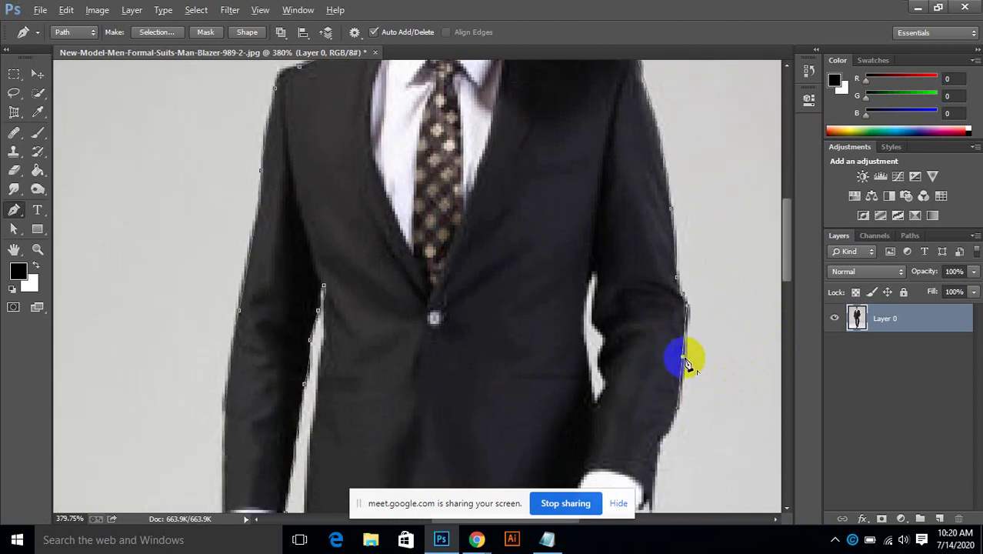
Continue the path down the left forearm, past the sleeve end and shirt cuff, and along the outside of the hand.
scroll(687, 362, "down", 1)
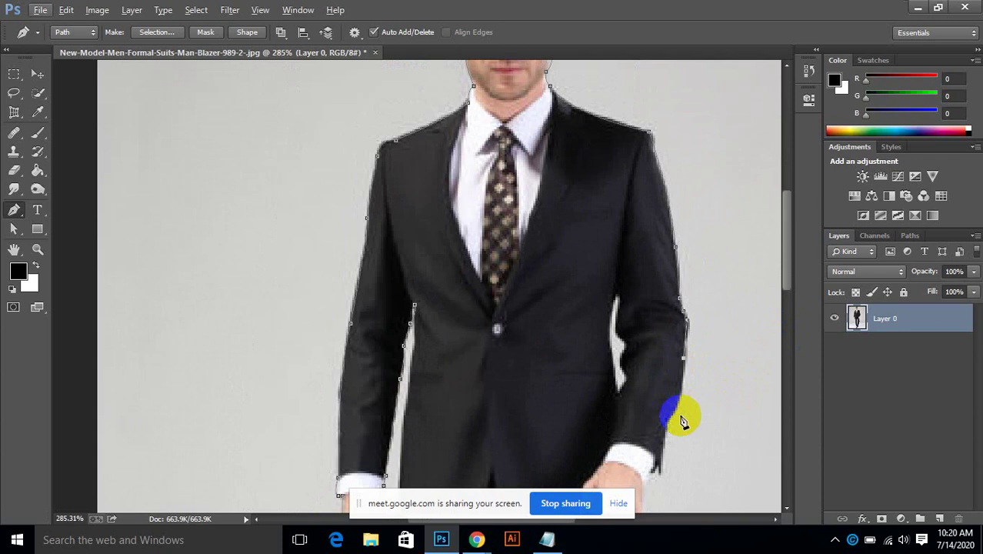
left_click_drag(667, 422, 645, 445)
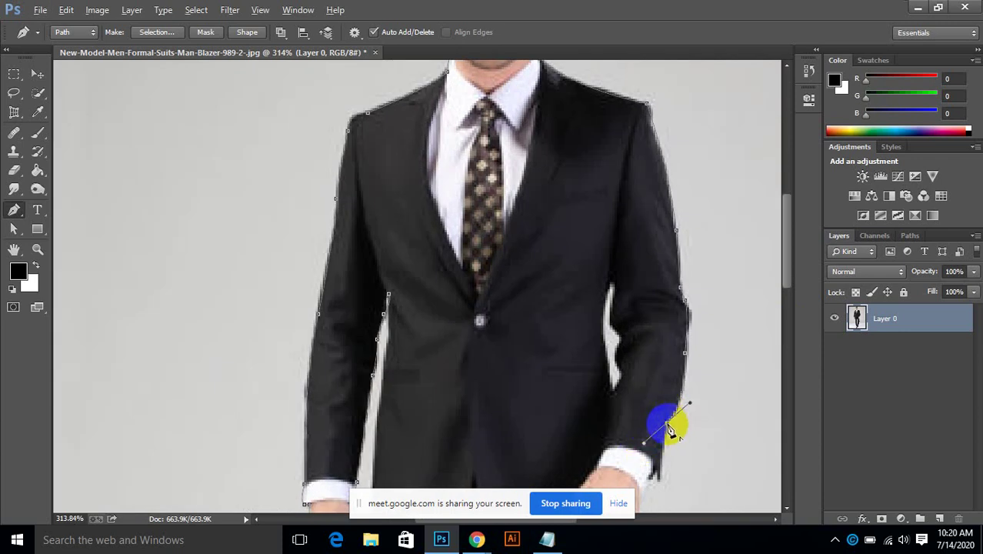
scroll(669, 423, "down", 2)
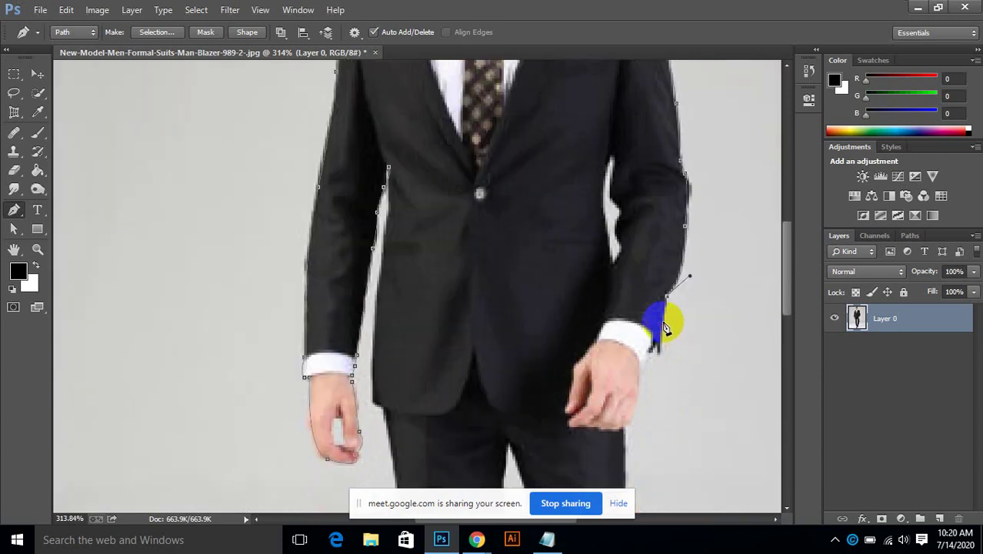
left_click_drag(663, 342, 601, 453)
Extend the path from the left hand down the outer edge of the trouser leg, around the knee bulge to the ankle.
scroll(626, 430, "down", 5)
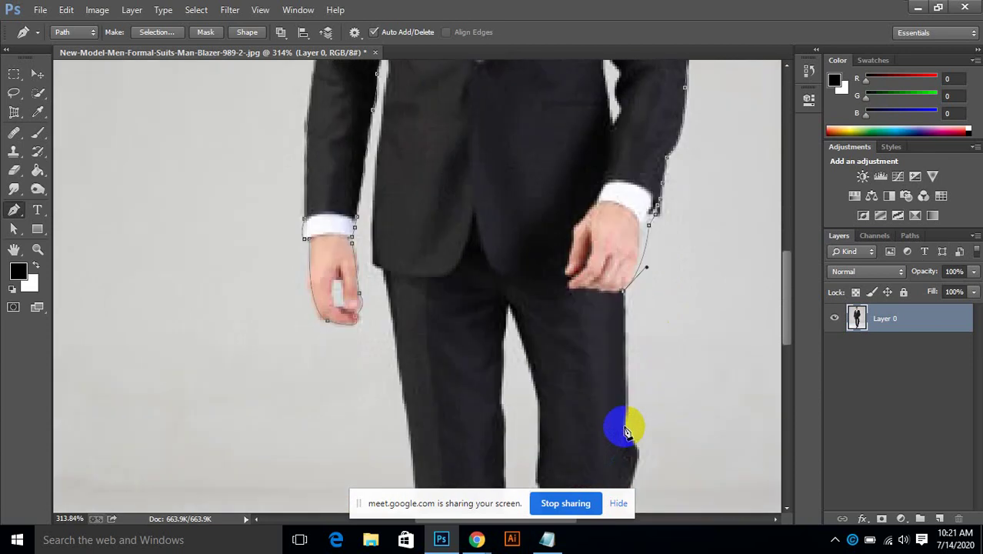
left_click_drag(623, 360, 614, 403)
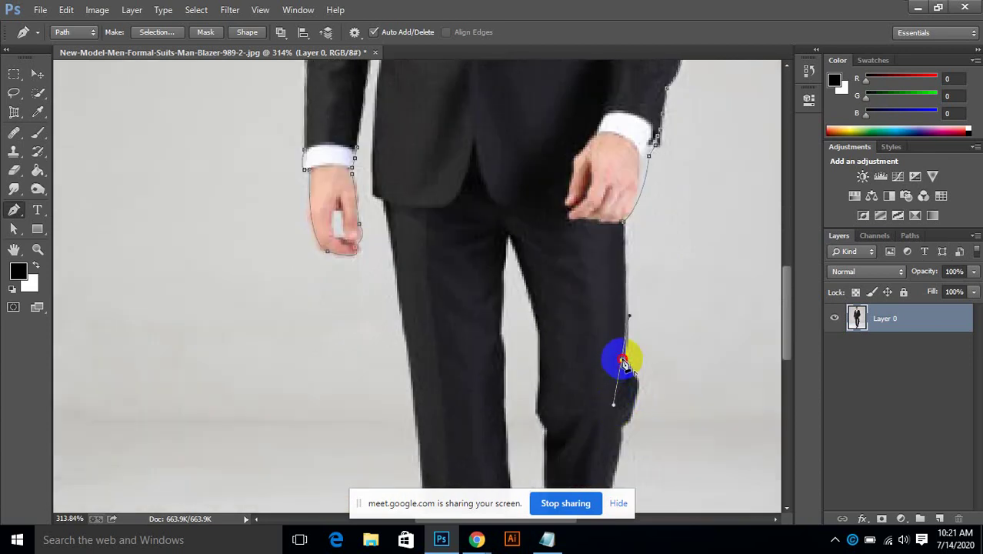
scroll(625, 366, "down", 3)
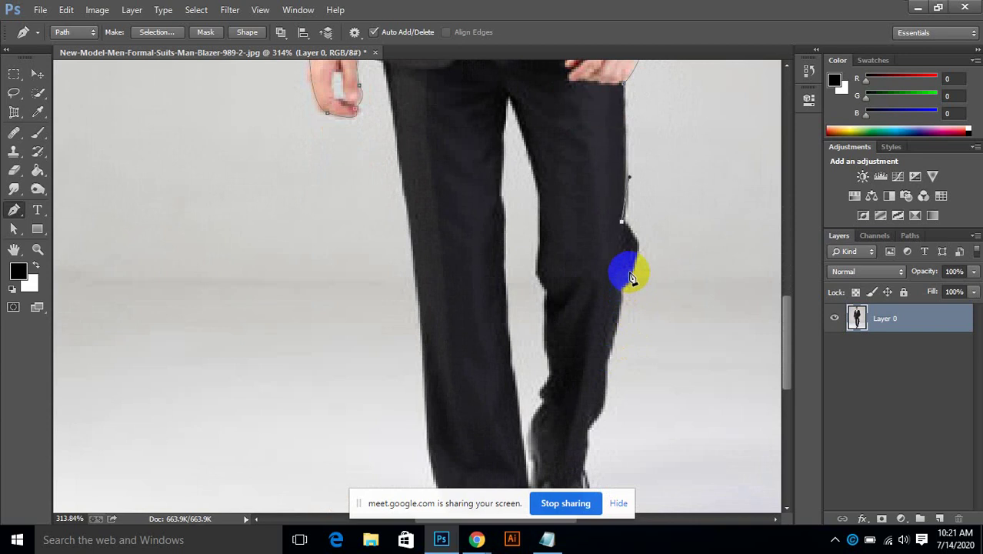
left_click_drag(637, 248, 561, 326)
scroll(624, 292, "down", 2)
scroll(607, 300, "down", 2)
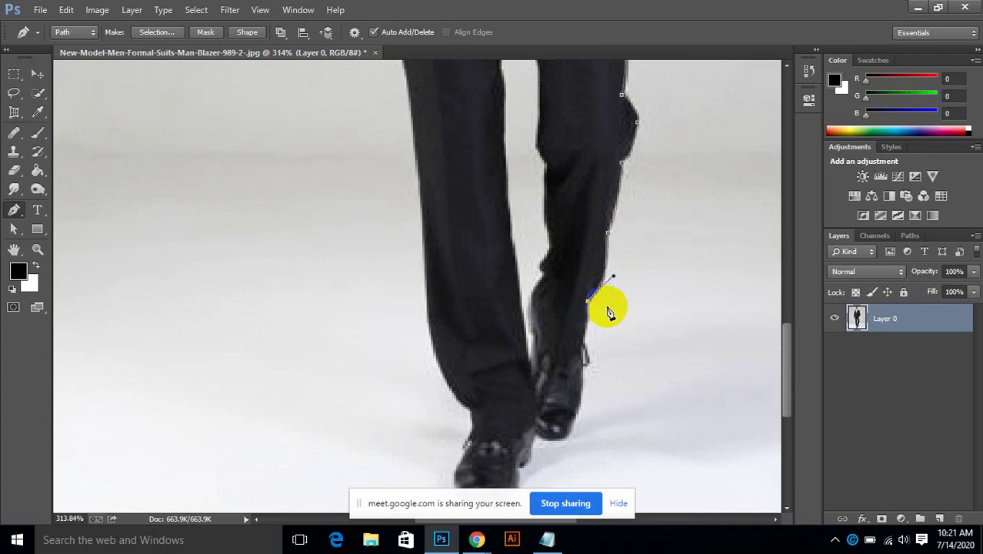
Continue the path from the left ankle around the rear shoe to the point where it meets the front trouser hem.
scroll(603, 307, "down", 4)
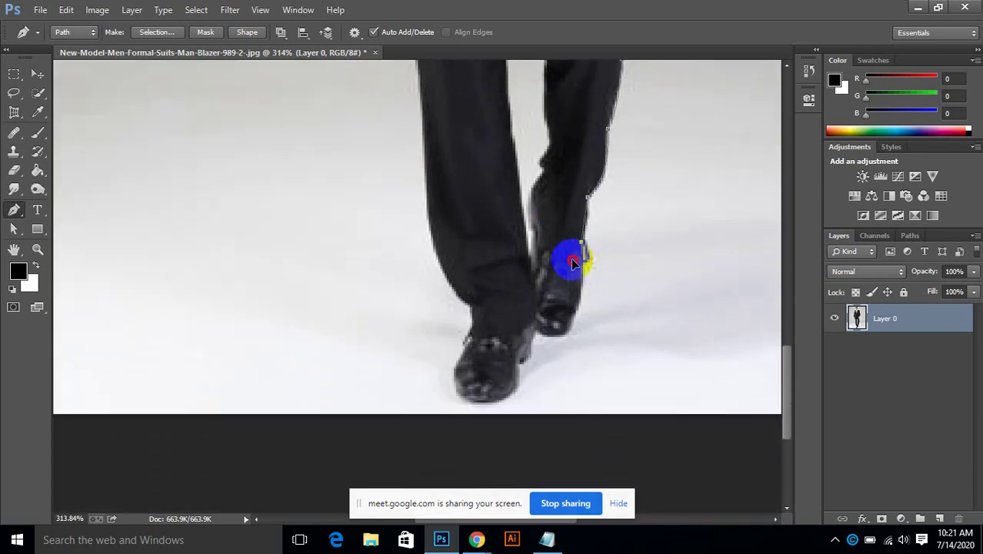
left_click_drag(588, 242, 586, 267)
scroll(586, 267, "down", 3)
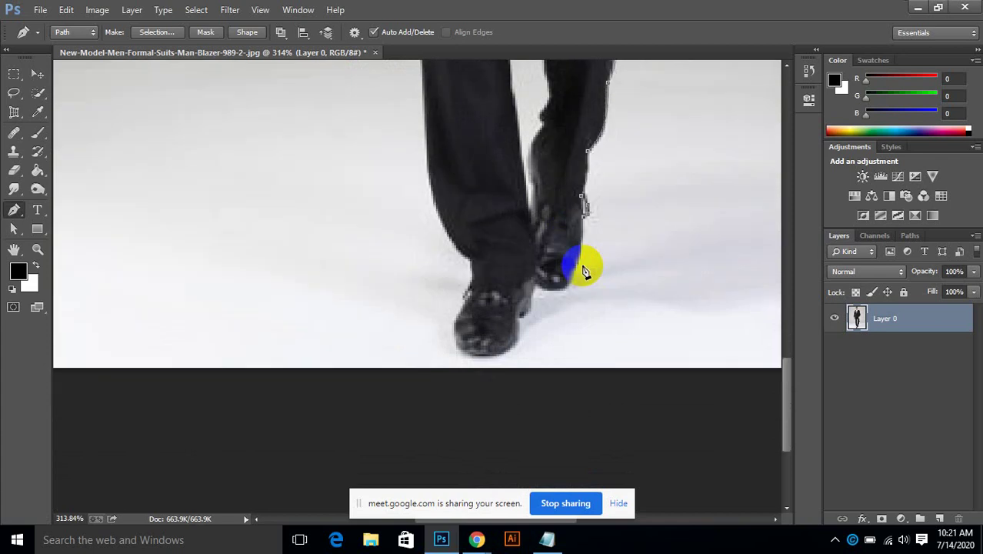
left_click_drag(560, 276, 506, 245)
left_click(536, 278)
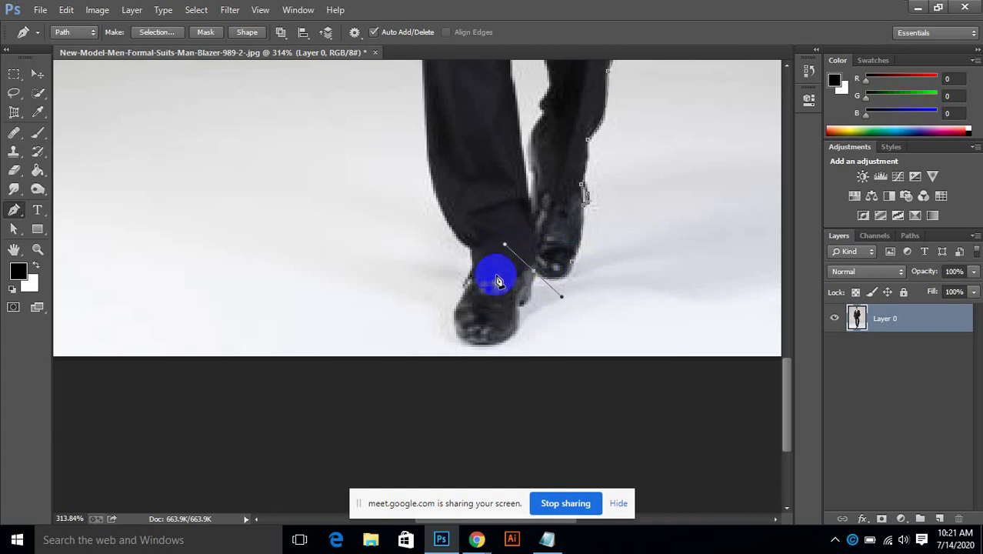
Continue the path around the front shoe, from its meeting point with the rear shoe to the outer trouser hem.
scroll(507, 283, "down", 2)
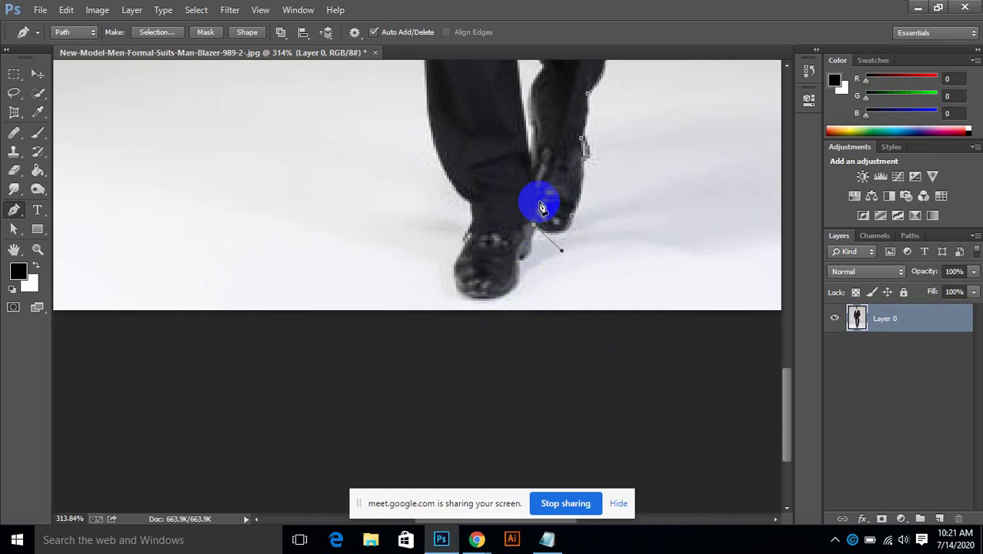
scroll(538, 201, "down", 3)
scroll(548, 168, "up", 5)
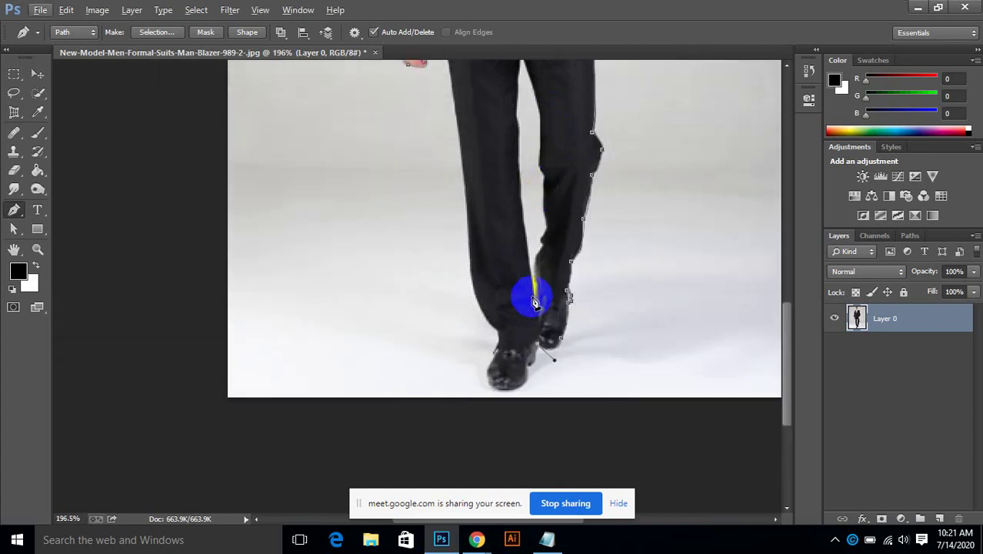
left_click_drag(556, 316, 500, 335)
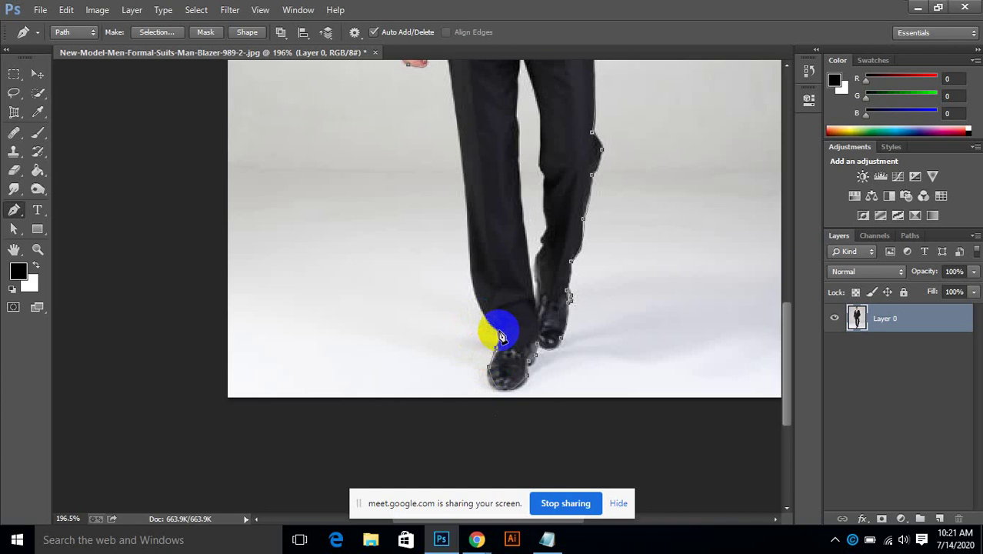
Extend the path up the outer edge of the front trouser leg and the jacket side, closing it at the armpit starting point.
scroll(496, 332, "up", 3)
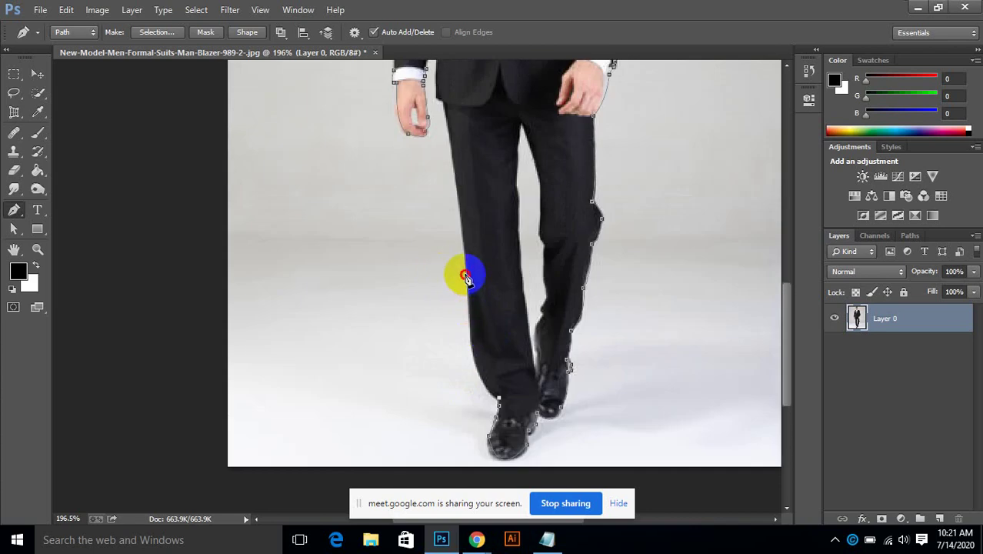
left_click_drag(463, 274, 456, 135)
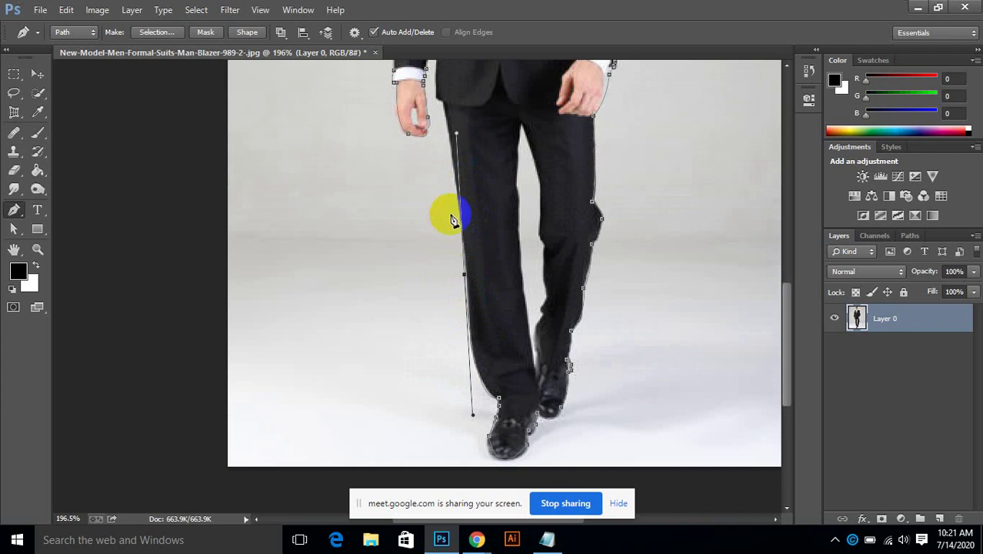
left_click(468, 313)
left_click_drag(469, 258, 467, 232)
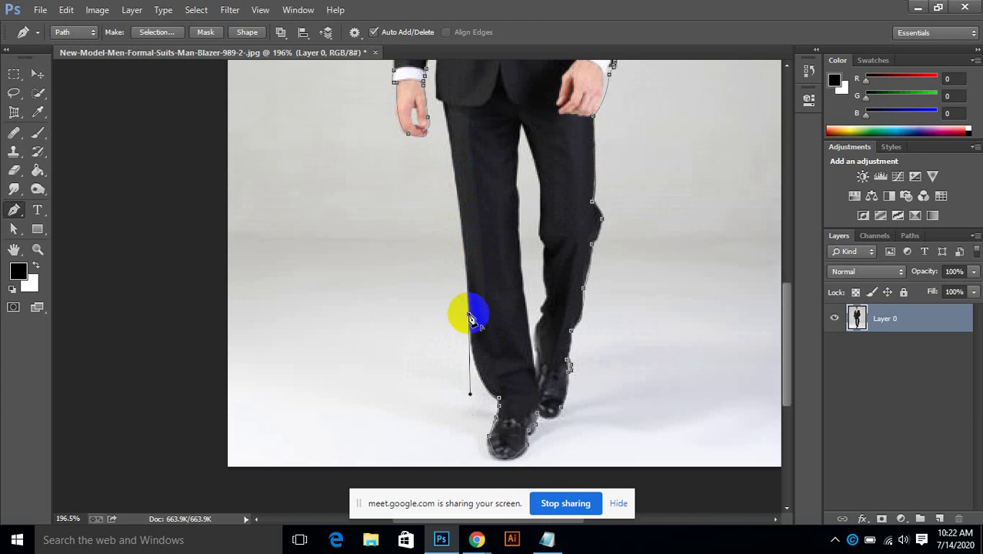
scroll(470, 317, "up", 4)
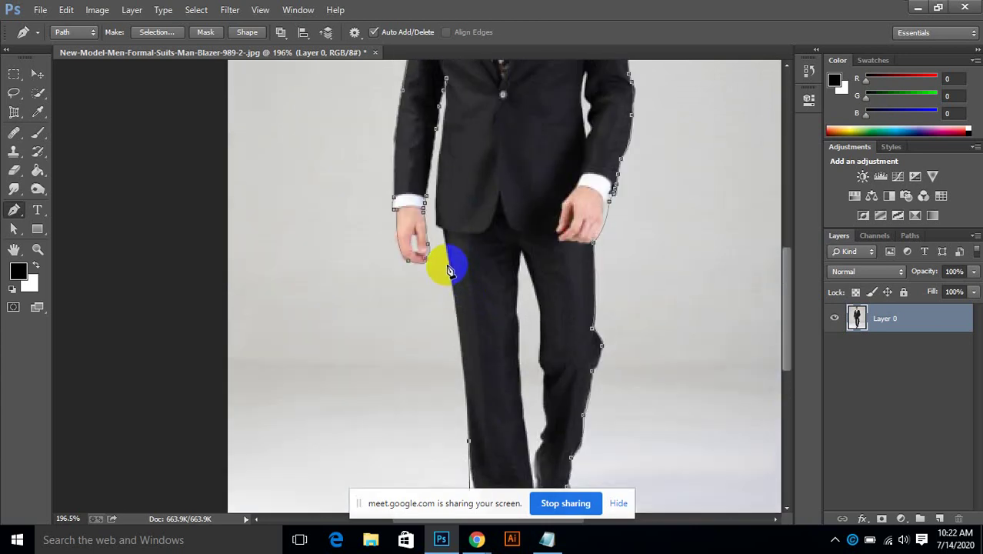
left_click_drag(449, 257, 448, 88)
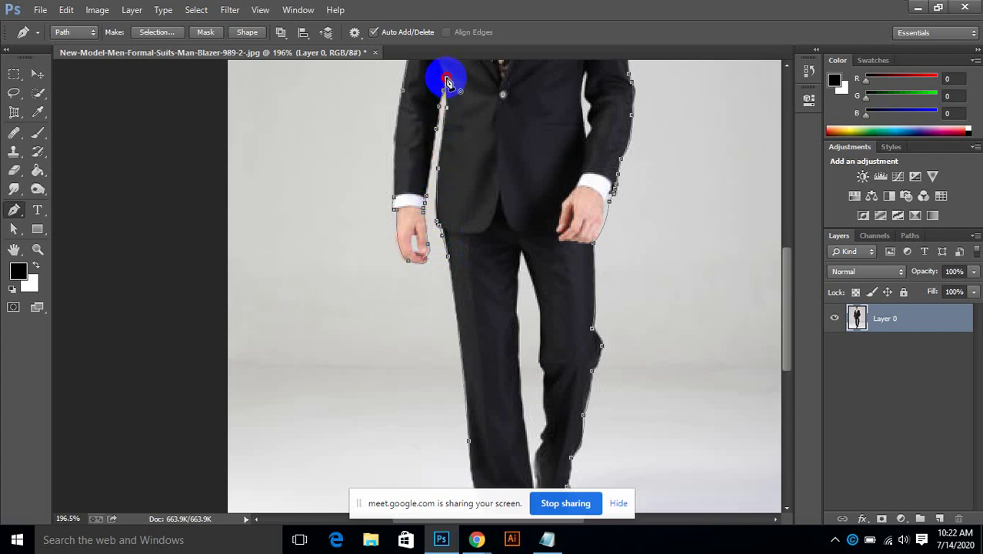
Convert the closed outline path into a selection and add it as a layer mask on Layer 0.
scroll(444, 62, "down", 3)
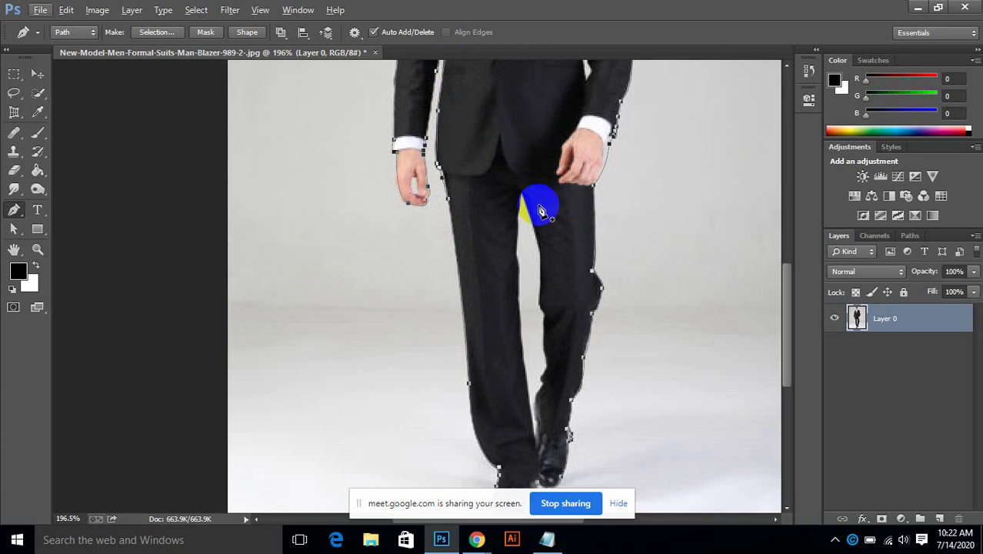
scroll(538, 203, "down", 2)
scroll(532, 183, "up", 5)
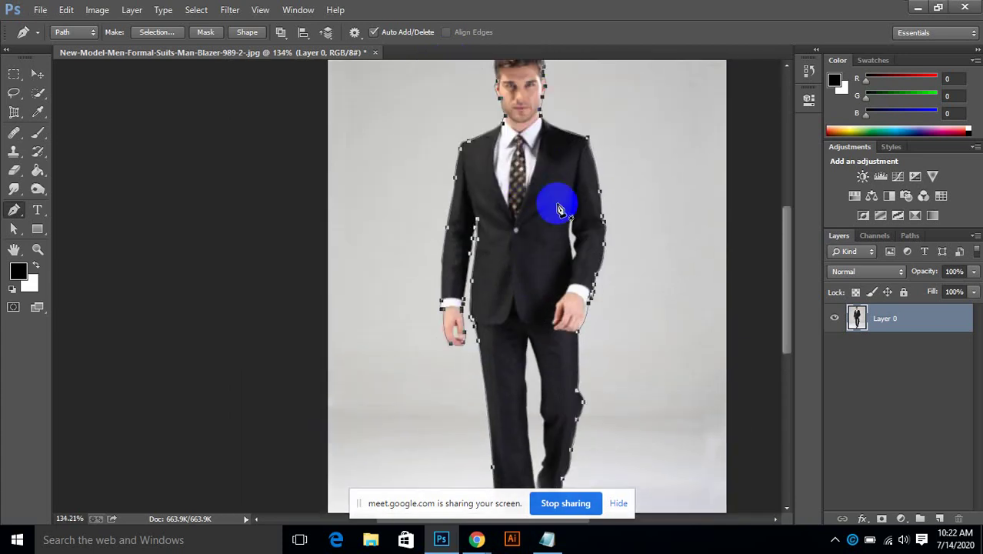
scroll(559, 209, "down", 1)
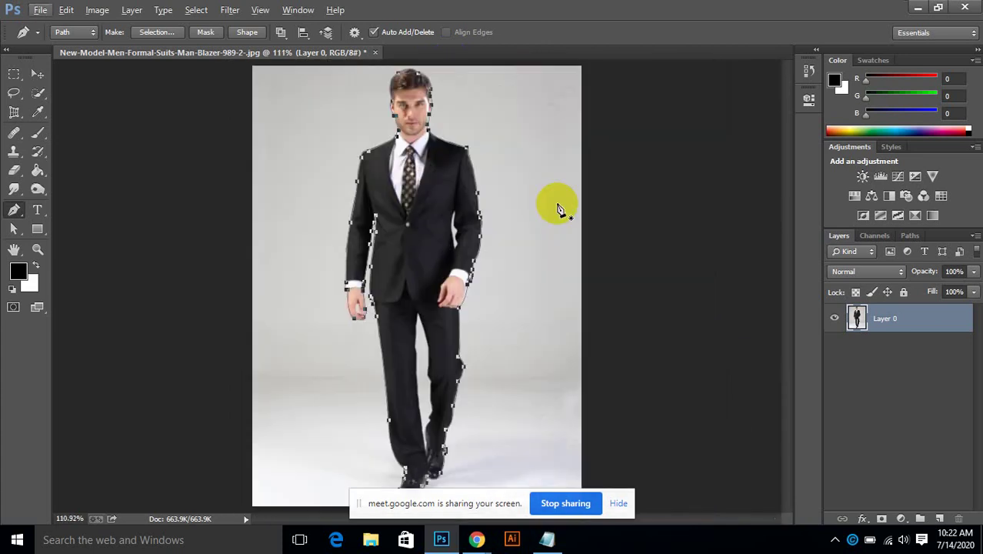
key("ctrl+Return")
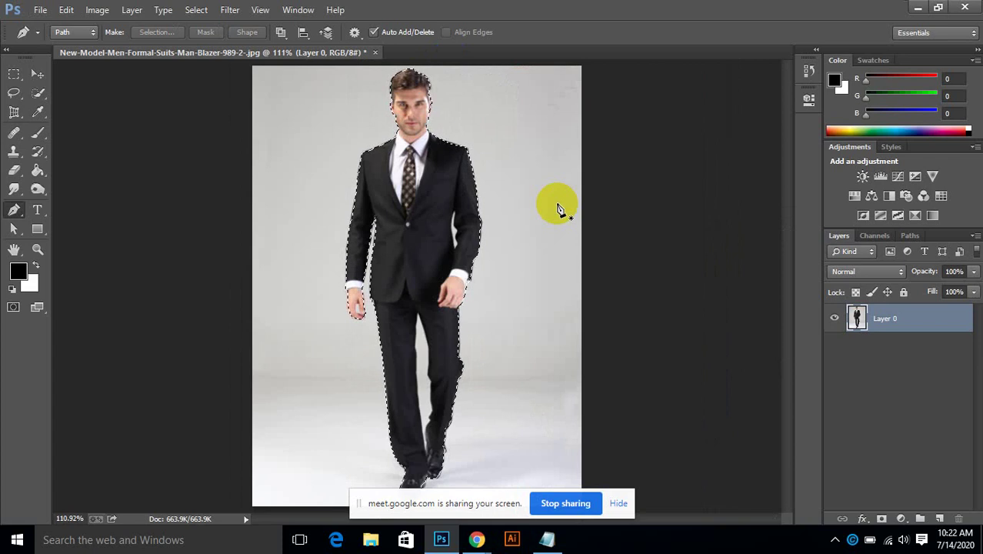
left_click(881, 519)
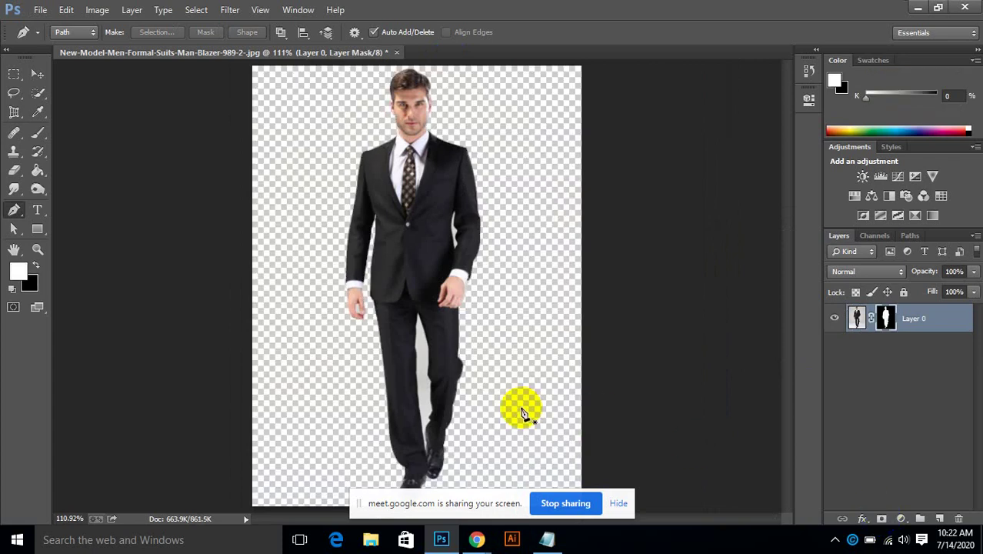
Start a path at the lower end of the gap between the legs and trace the rear leg's inner edge up to the crotch.
scroll(435, 429, "up", 4)
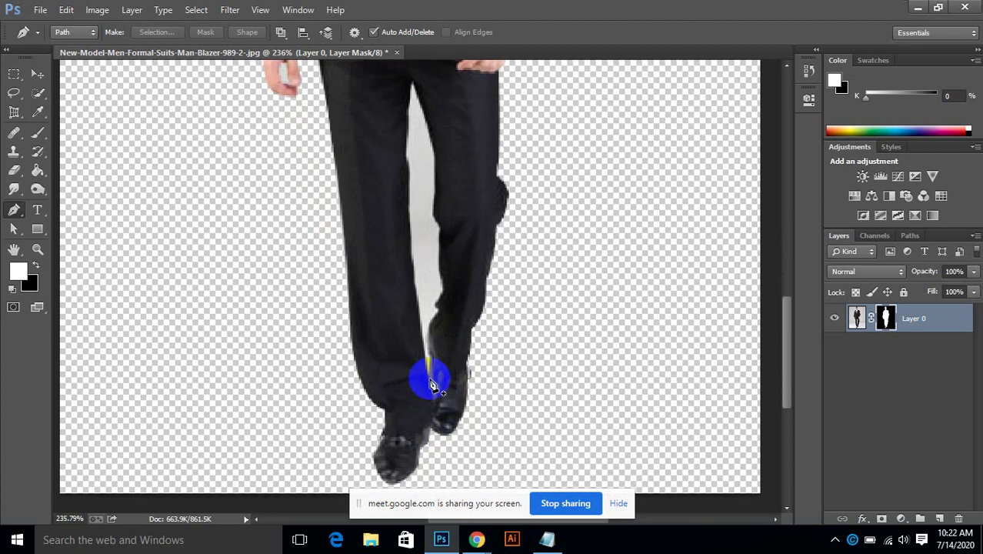
left_click(429, 379)
left_click(431, 363)
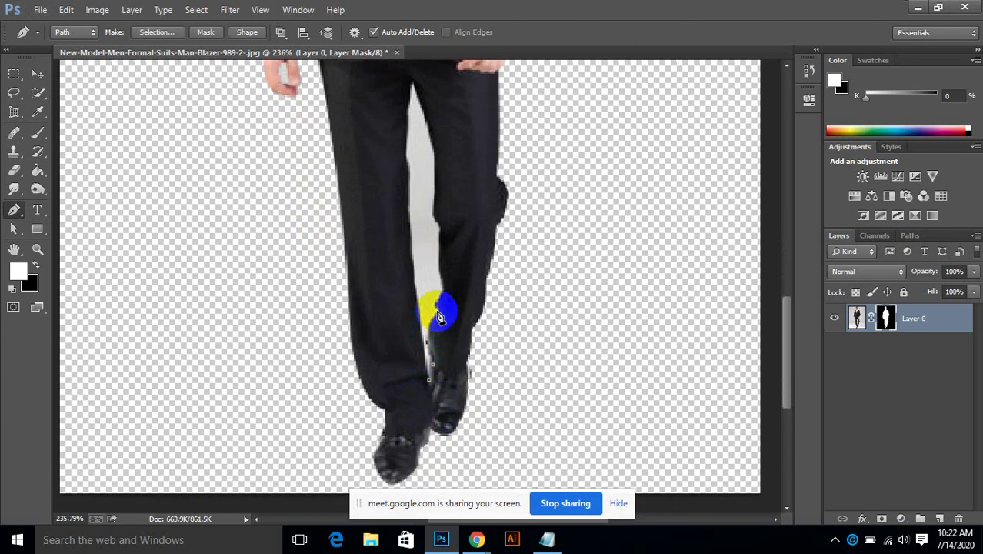
left_click(429, 322)
left_click(436, 304)
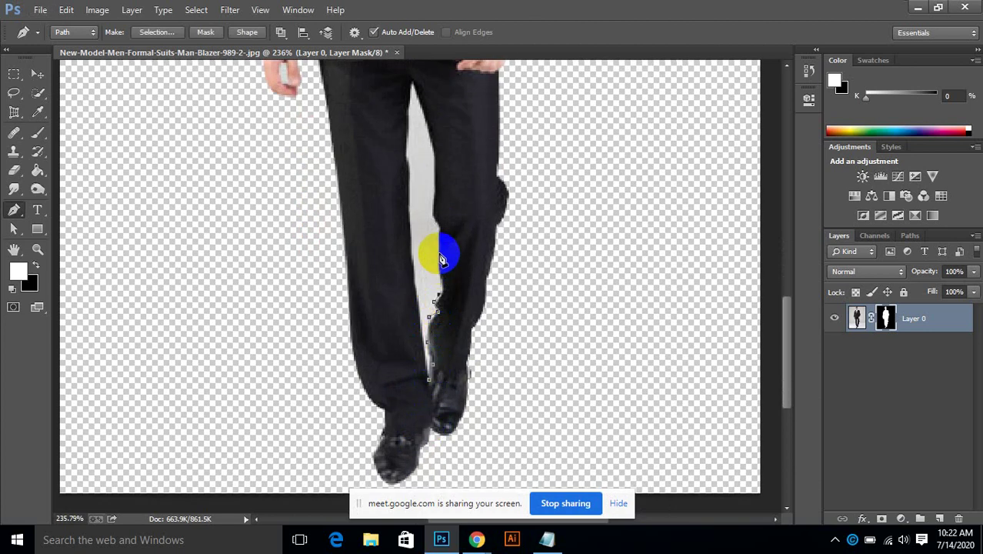
left_click(439, 262)
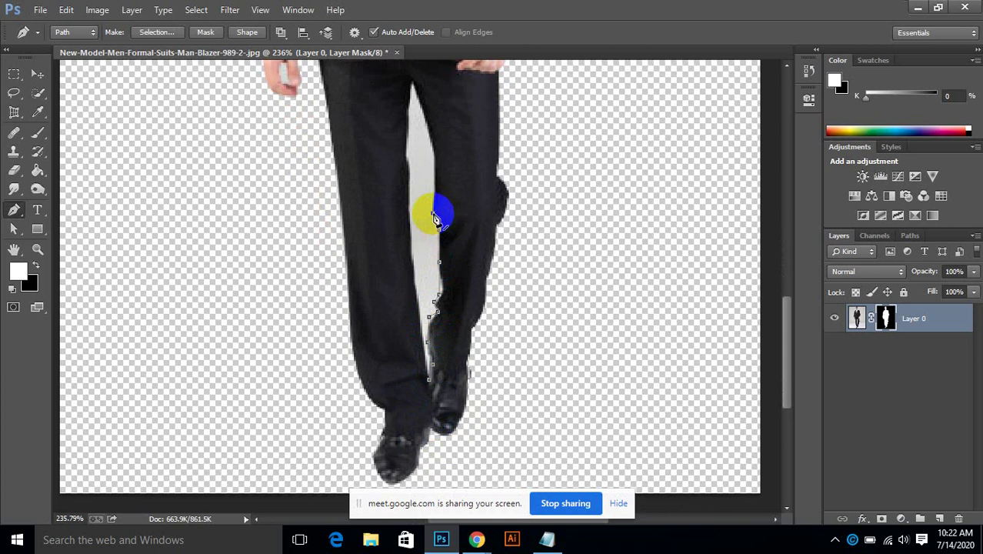
scroll(439, 87, "up", 3)
left_click_drag(414, 126, 403, 95)
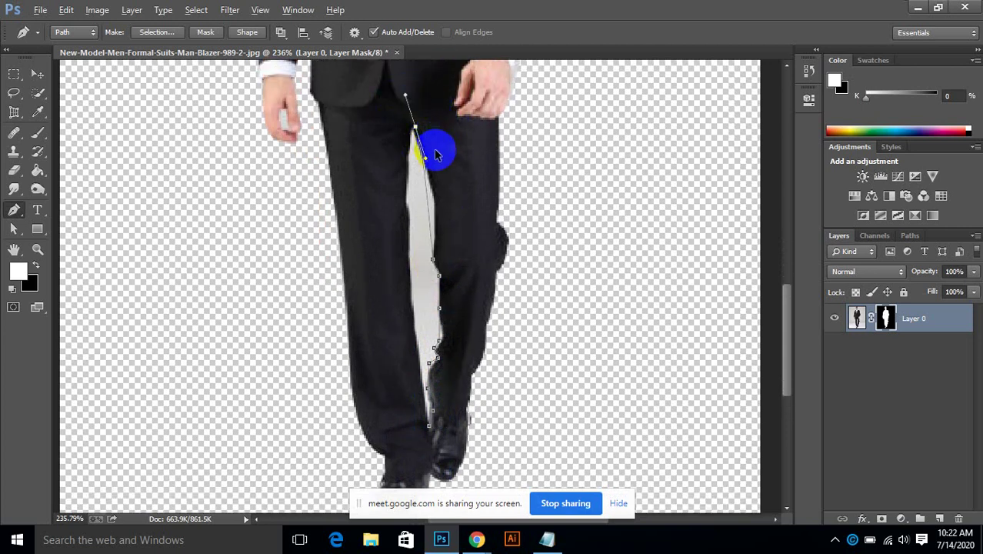
left_click_drag(428, 158, 409, 106)
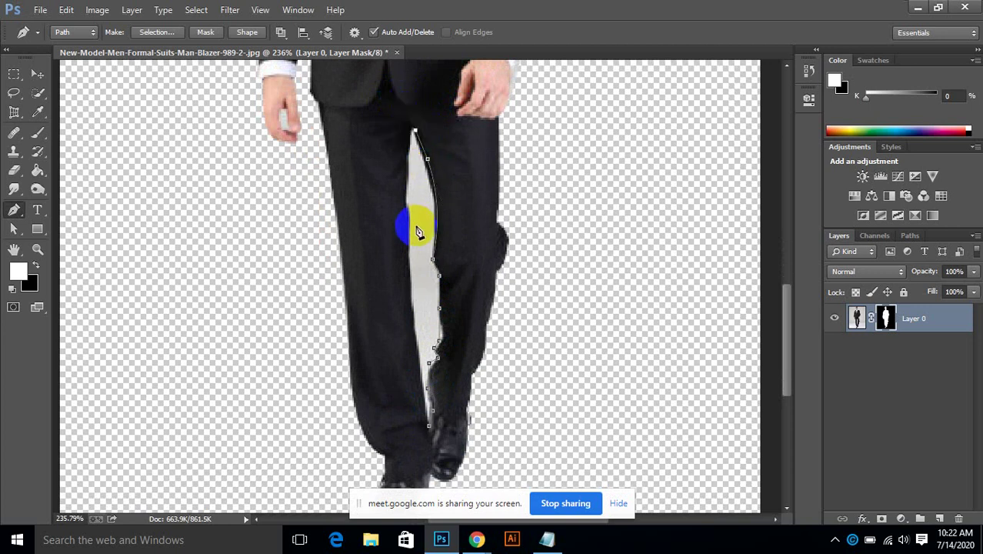
Trace the front leg's inner edge down from the crotch and close the path at the lower end of the gap.
left_click(408, 148)
left_click(406, 169)
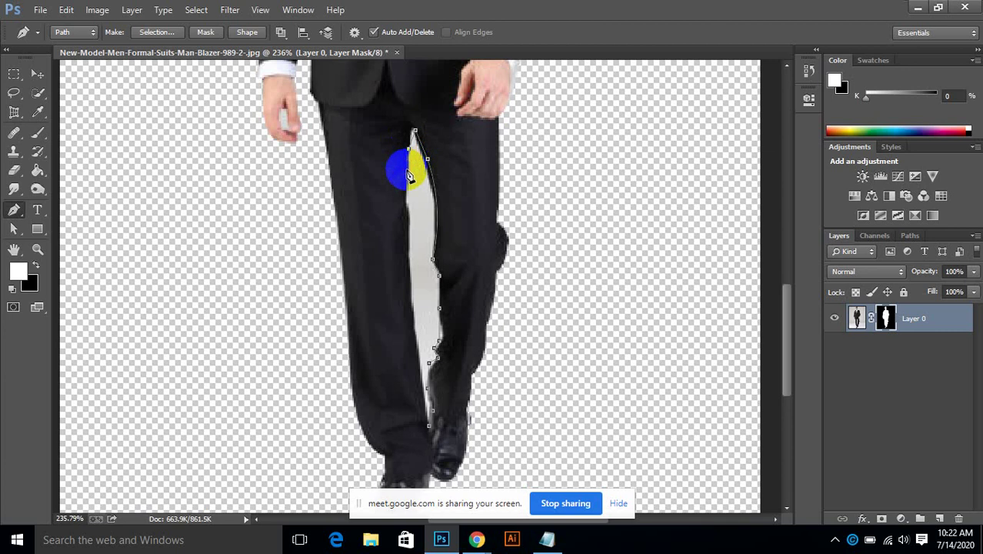
left_click(405, 193)
scroll(409, 214, "down", 2)
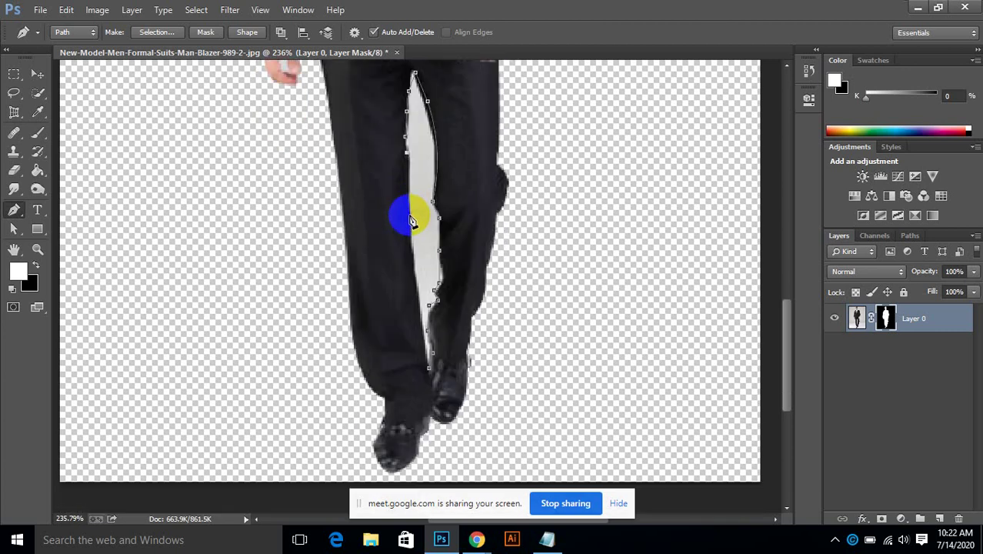
left_click(410, 215)
left_click(414, 286)
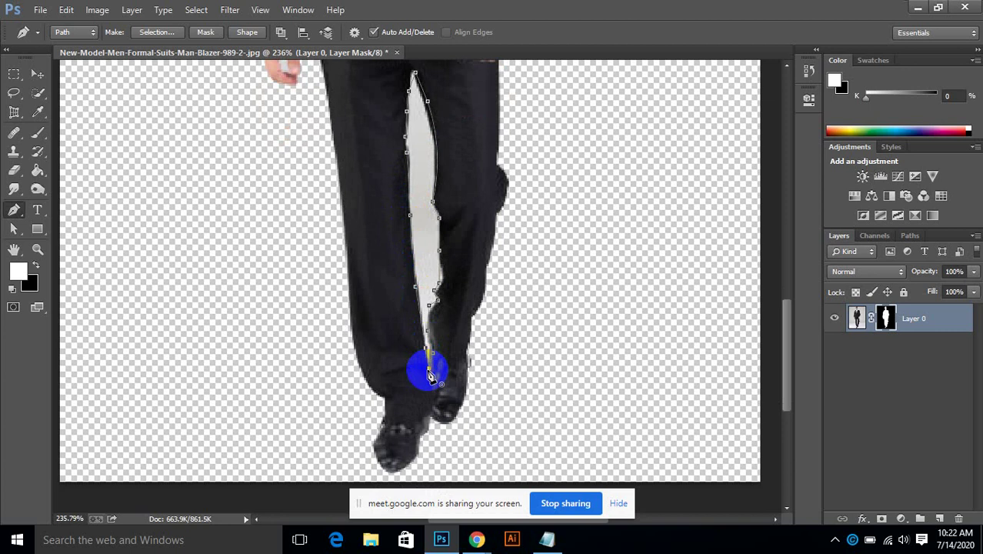
Turn the gap path into a selection, delete the remaining background between the legs, and deselect.
key("ctrl+Return")
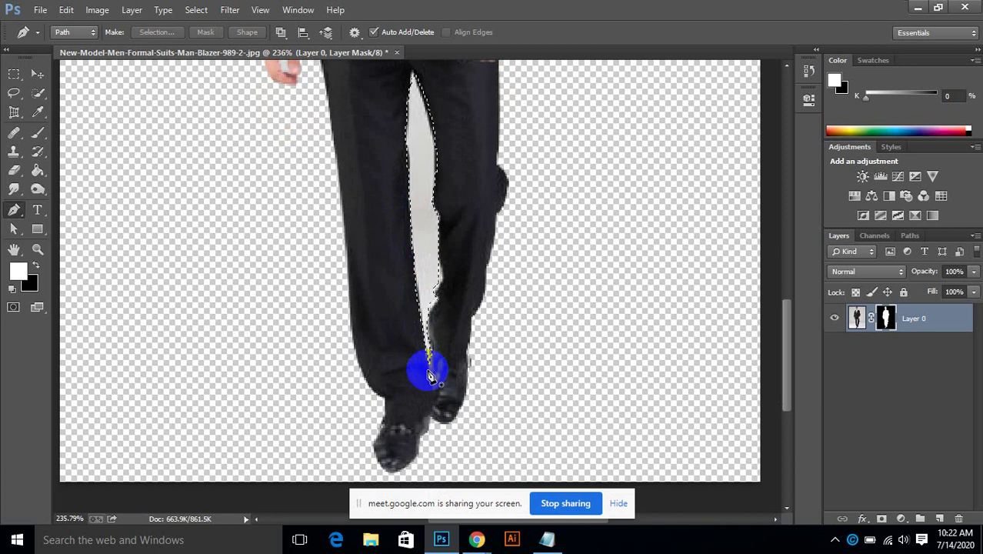
key("Delete")
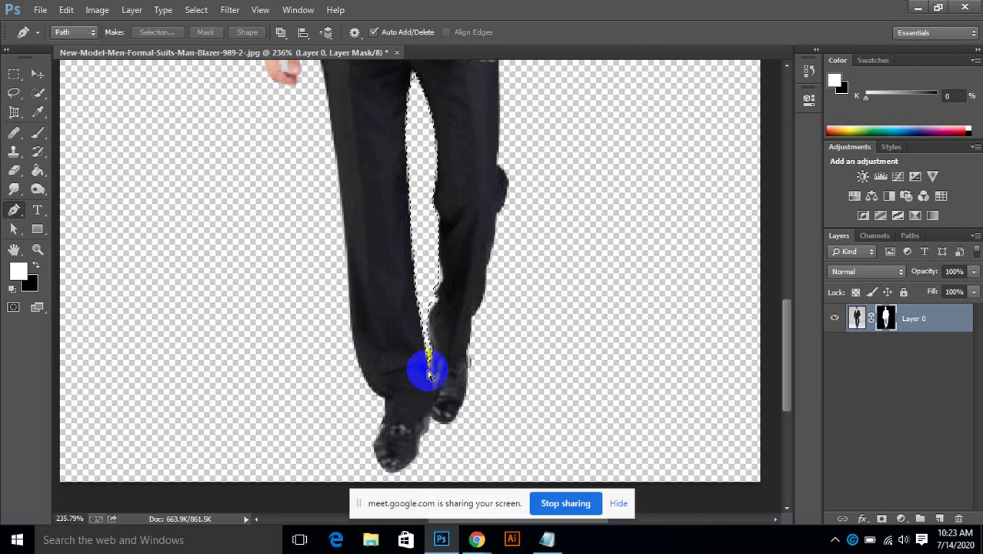
key("ctrl+d")
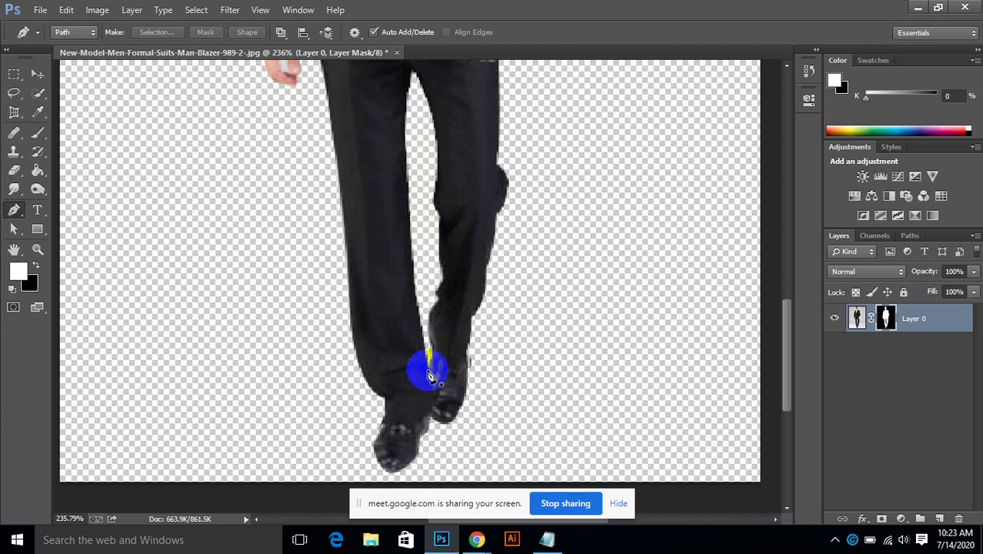
scroll(727, 314, "down", 5)
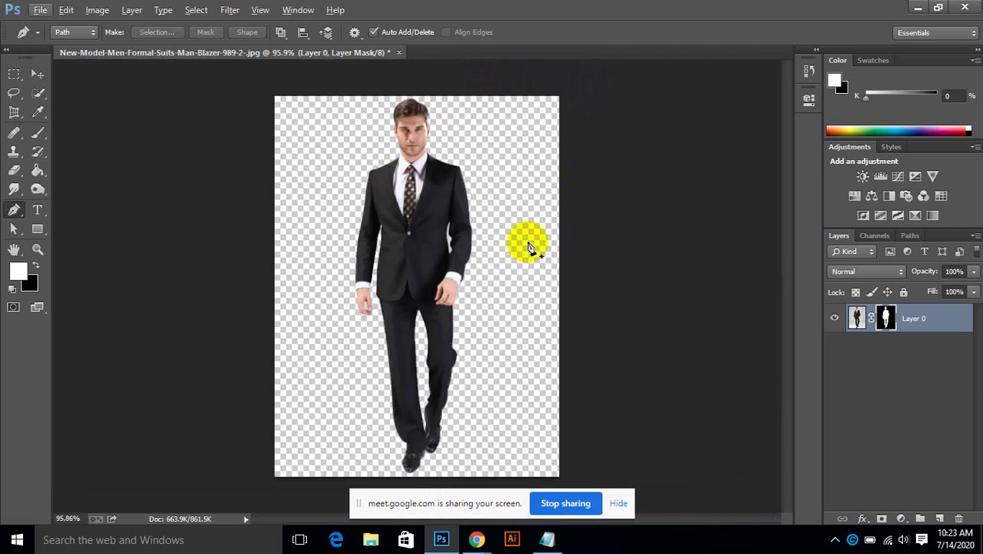
left_click(398, 311)
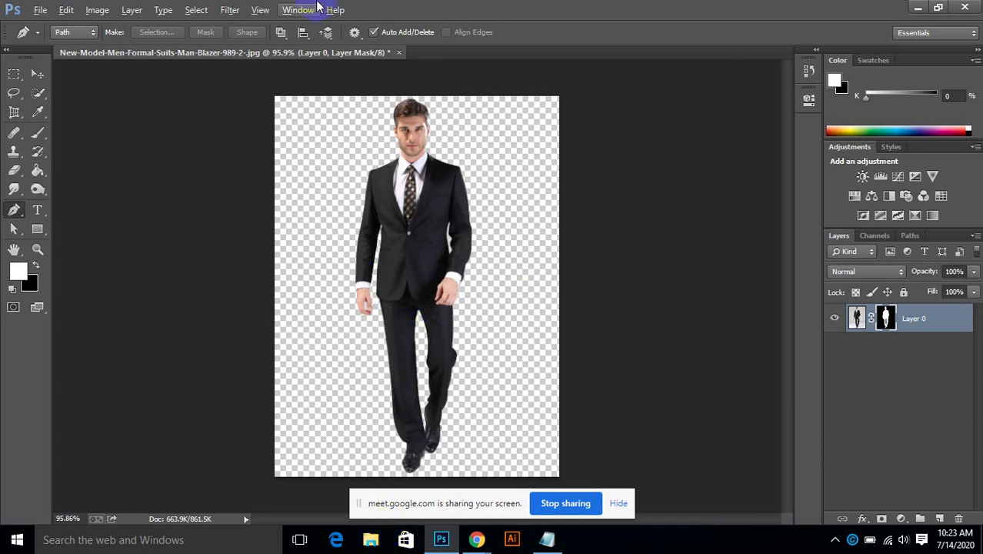
Switch to the Google Meet call in Chrome, mute the microphone and turn it back on.
mouse_move(476, 539)
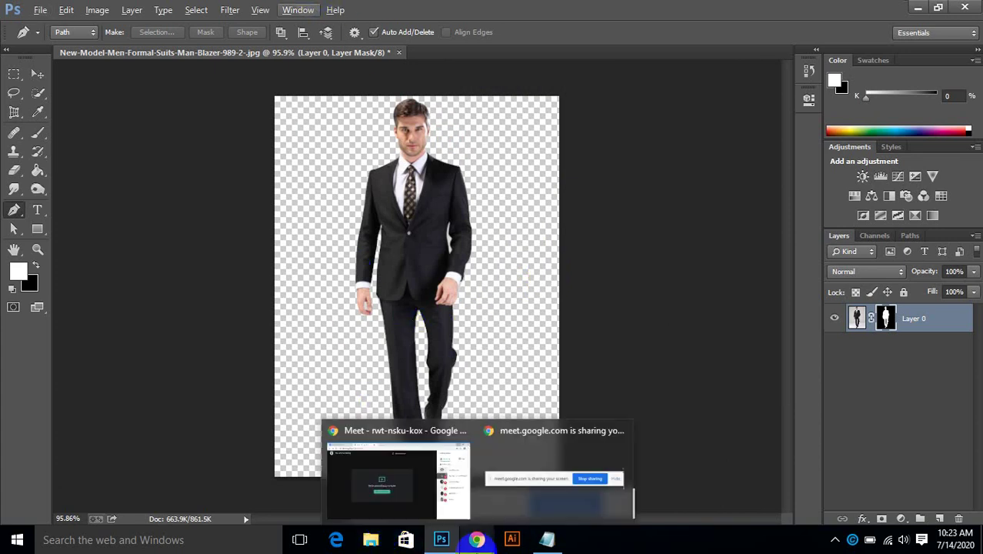
left_click(350, 433)
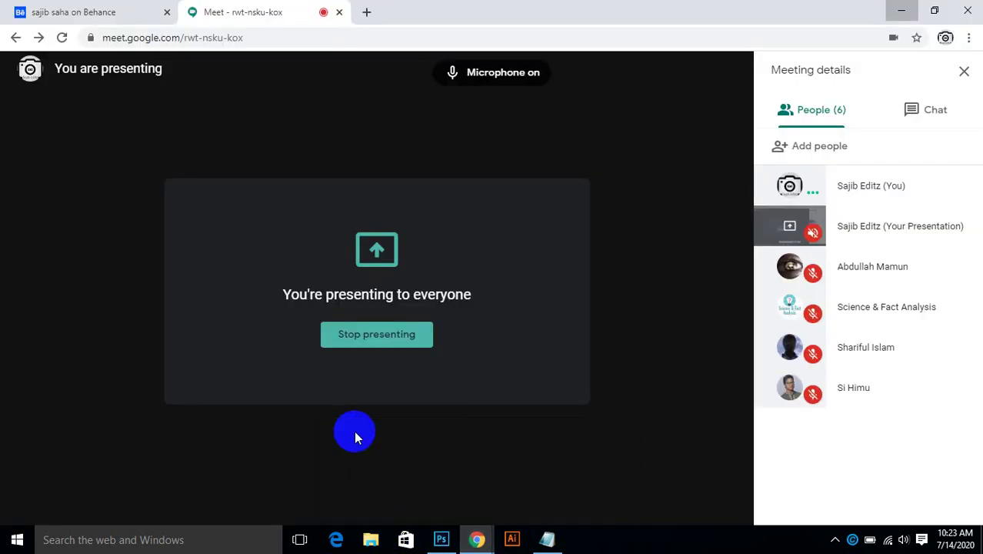
left_click(308, 498)
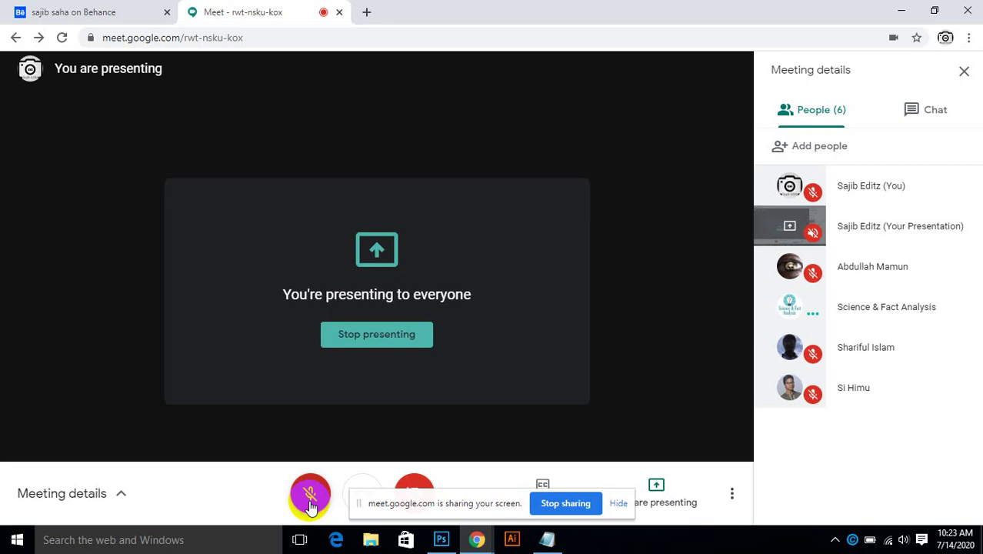
left_click(311, 500)
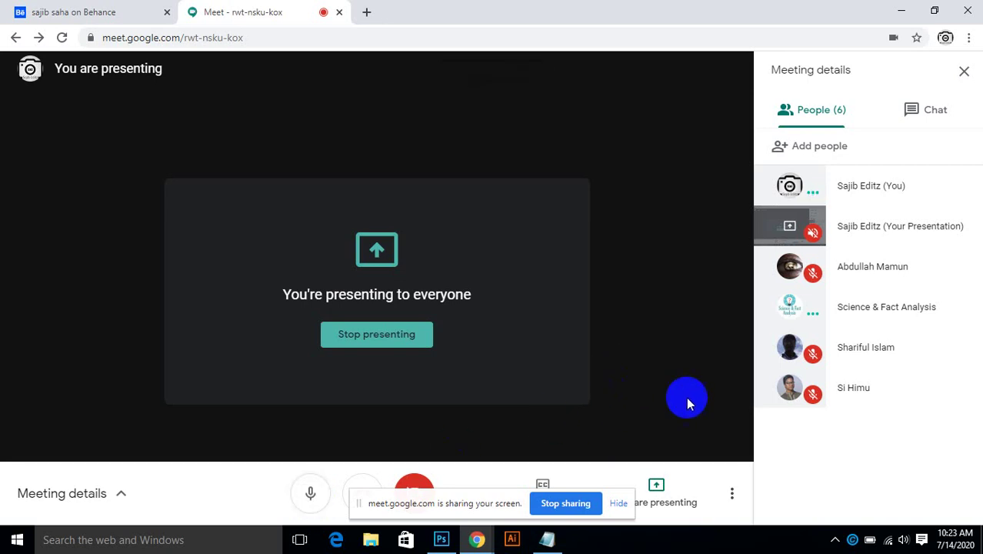
left_click(656, 486)
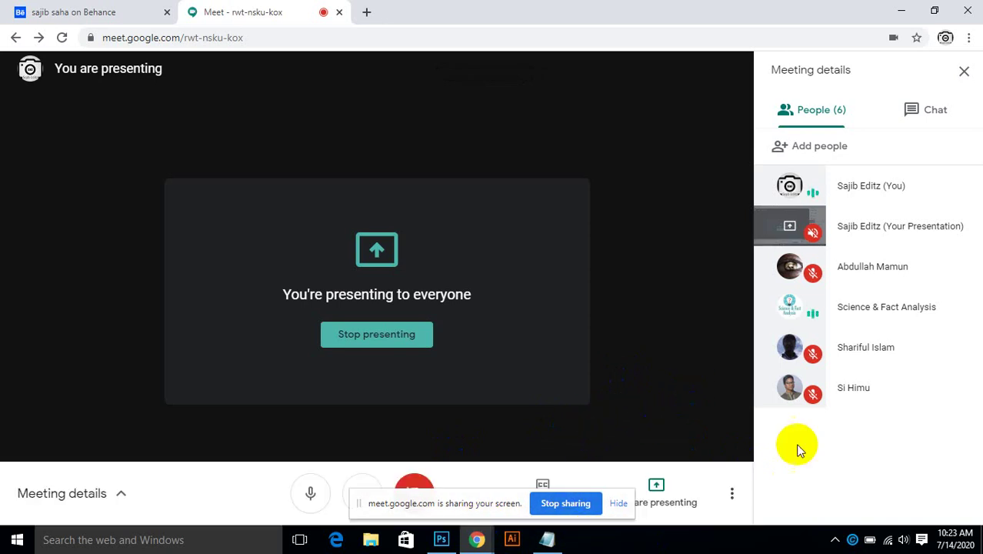
Switch back to Photoshop and create a new 900 × 600 pixel document at 72 pixels/inch with a white background.
left_click(451, 545)
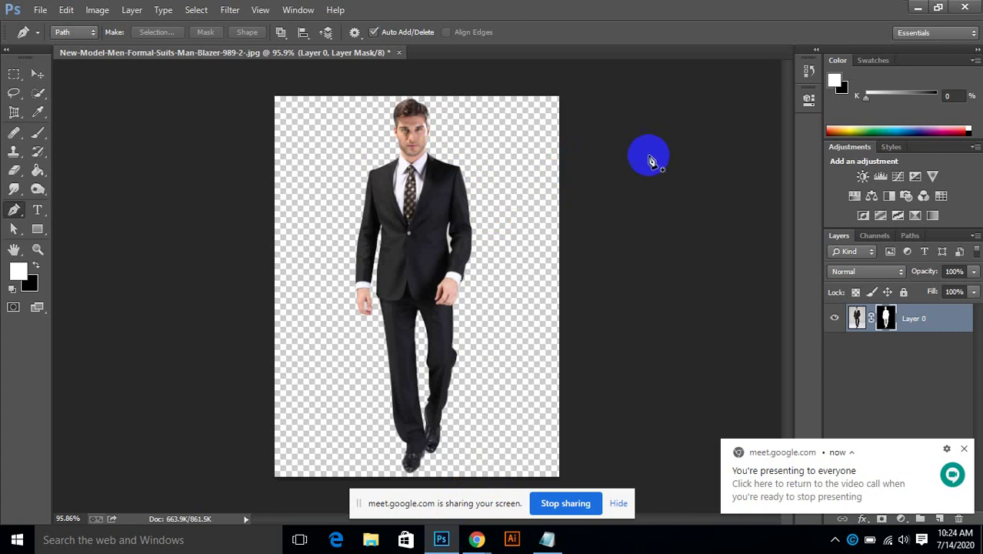
left_click(40, 15)
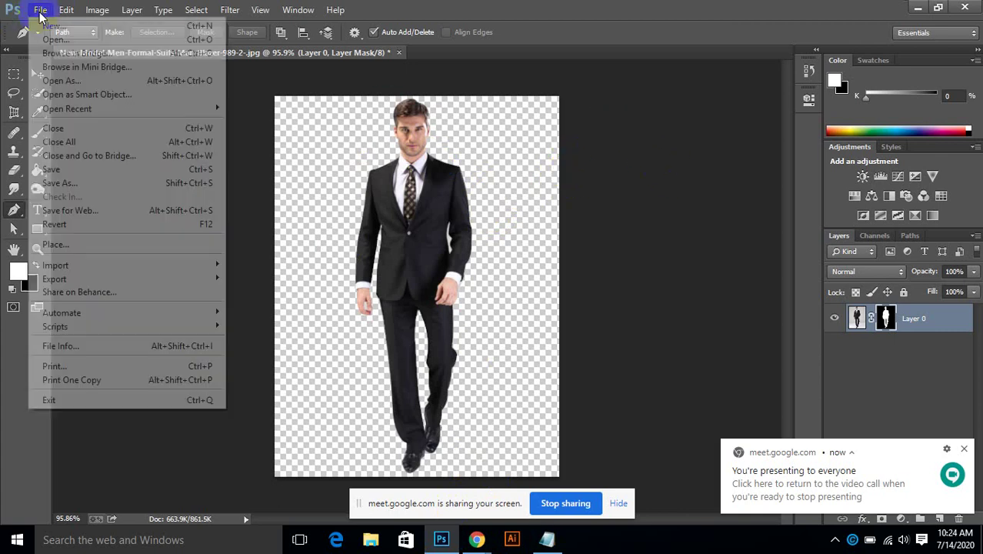
left_click(48, 25)
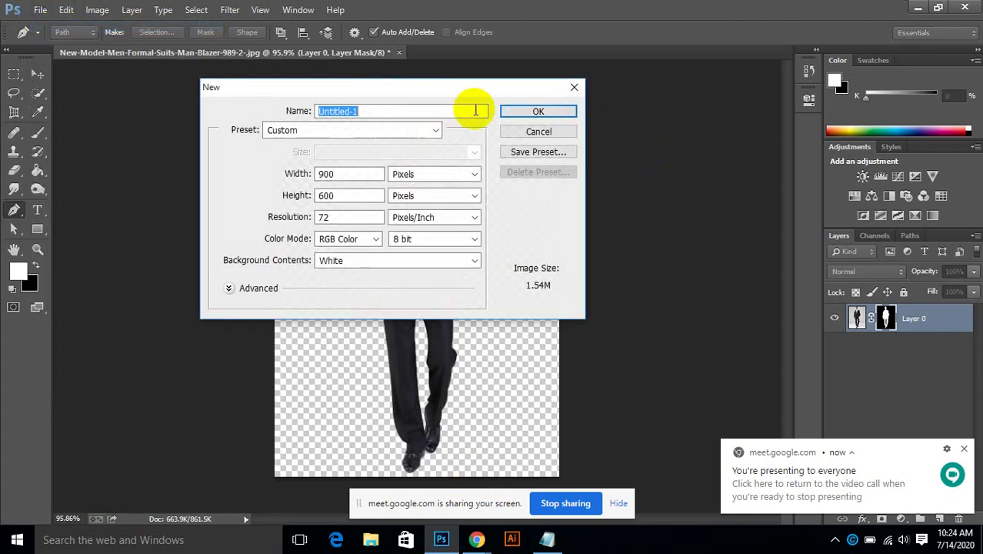
left_click(532, 107)
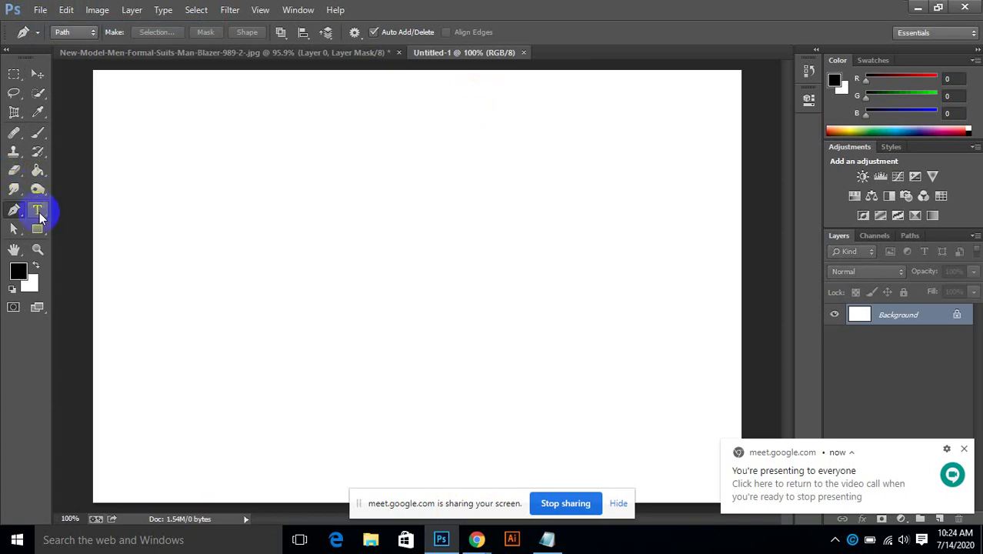
Add the text "a" near the middle of the canvas and set its font style to Lato Bold.
left_click(38, 215)
left_click(402, 264)
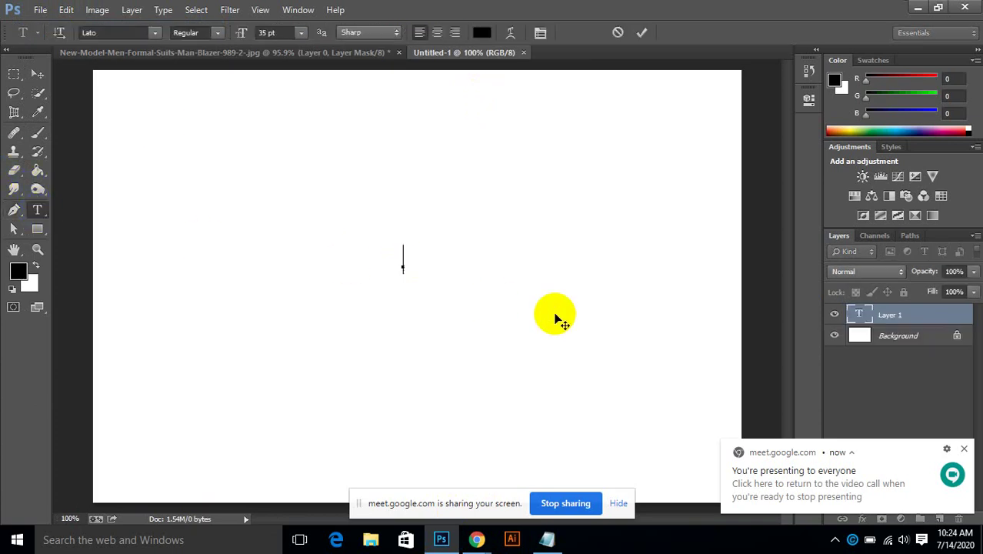
type("a")
double_click(434, 265)
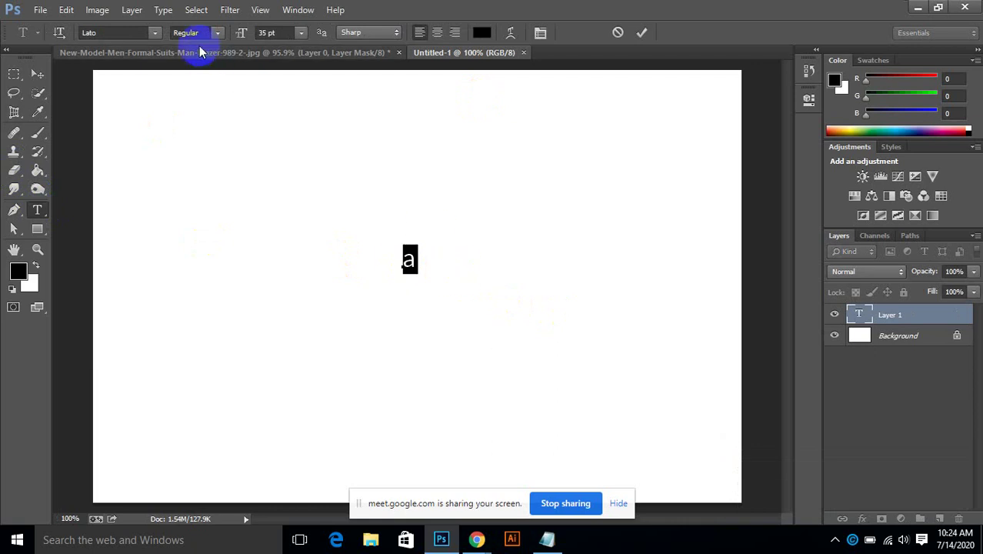
left_click(219, 33)
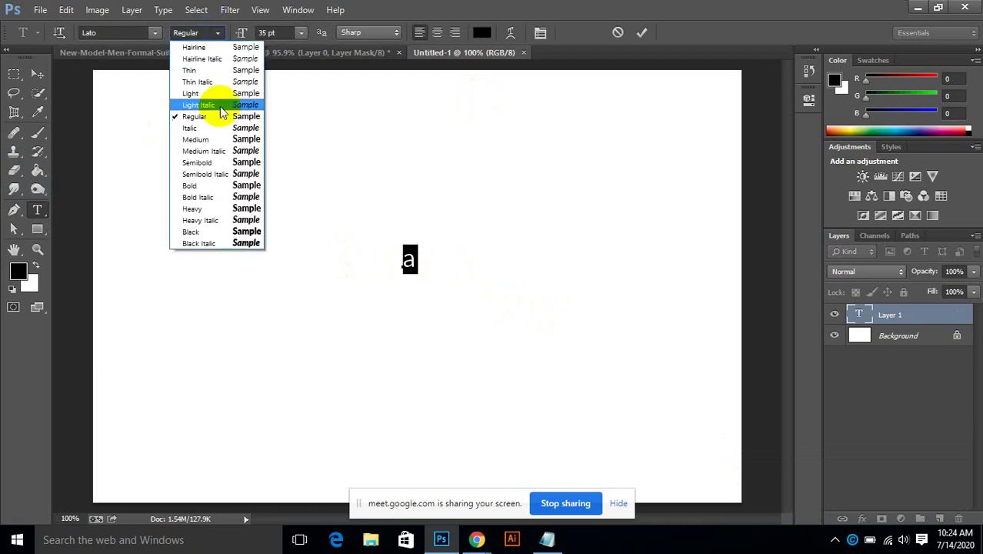
left_click(202, 192)
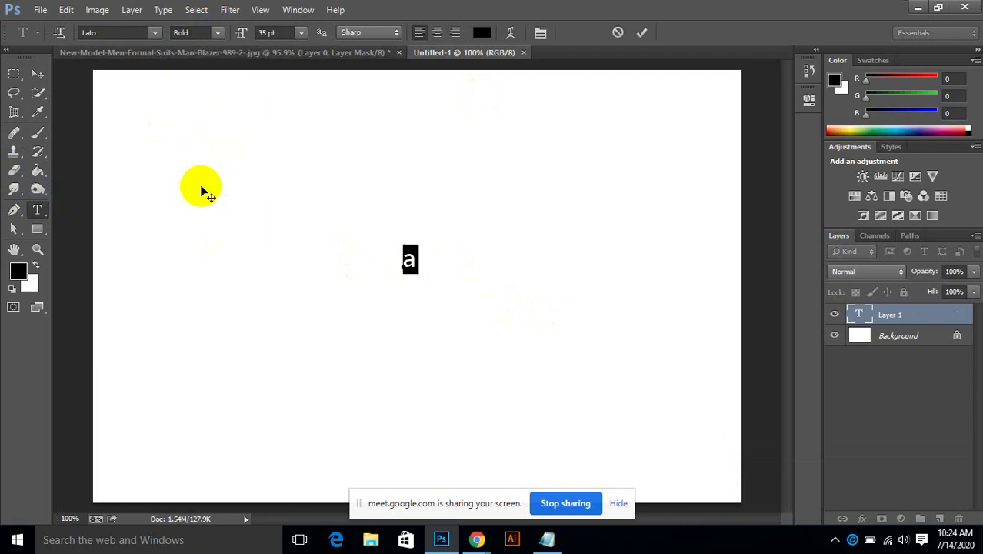
left_click(641, 32)
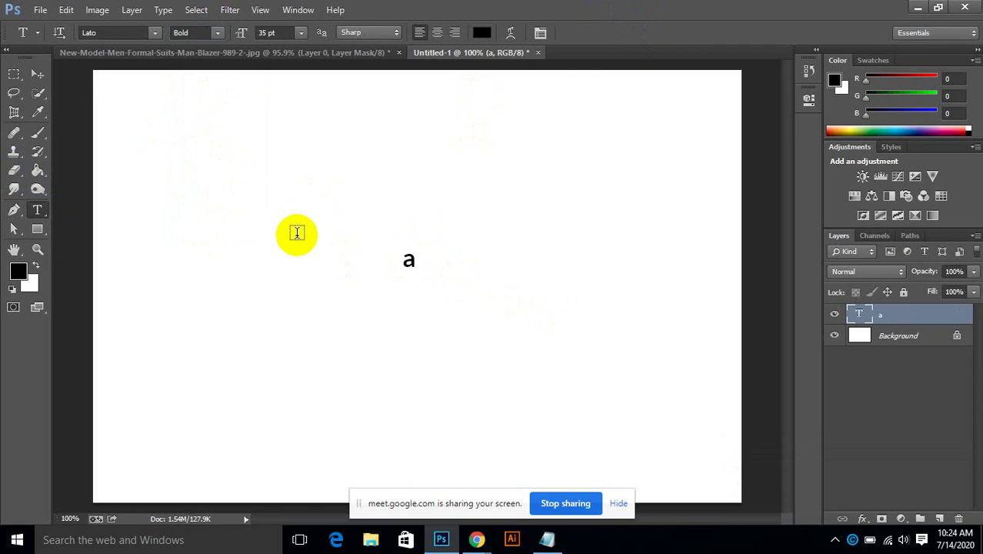
Enlarge the letter "a" proportionally to about 1321% and move it slightly left and down on the canvas.
key("ctrl+t")
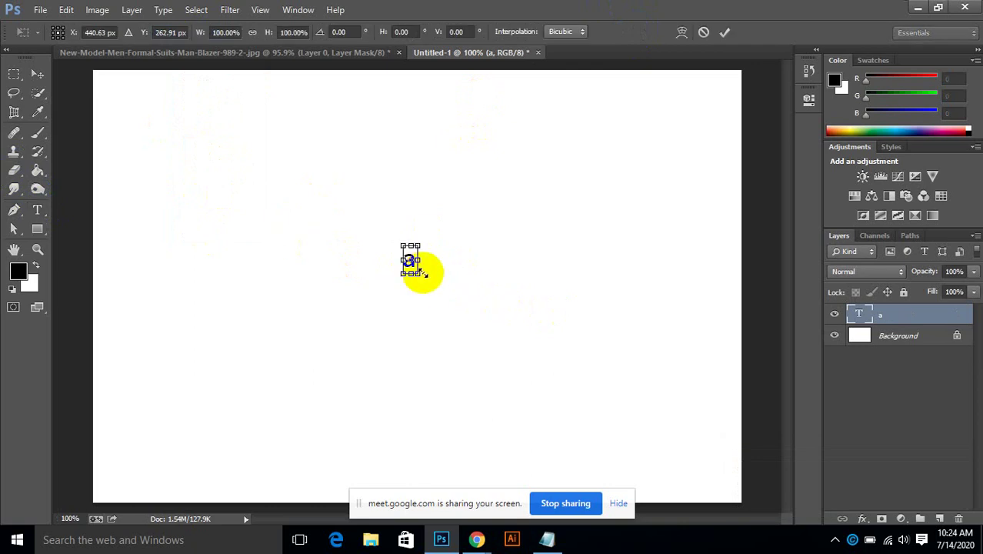
left_click_drag(420, 274, 575, 413)
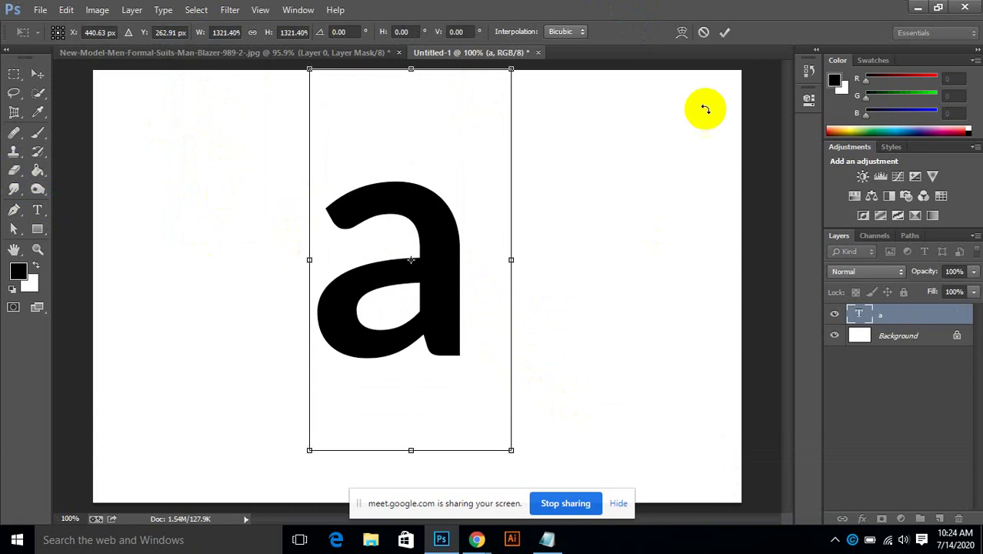
left_click(724, 32)
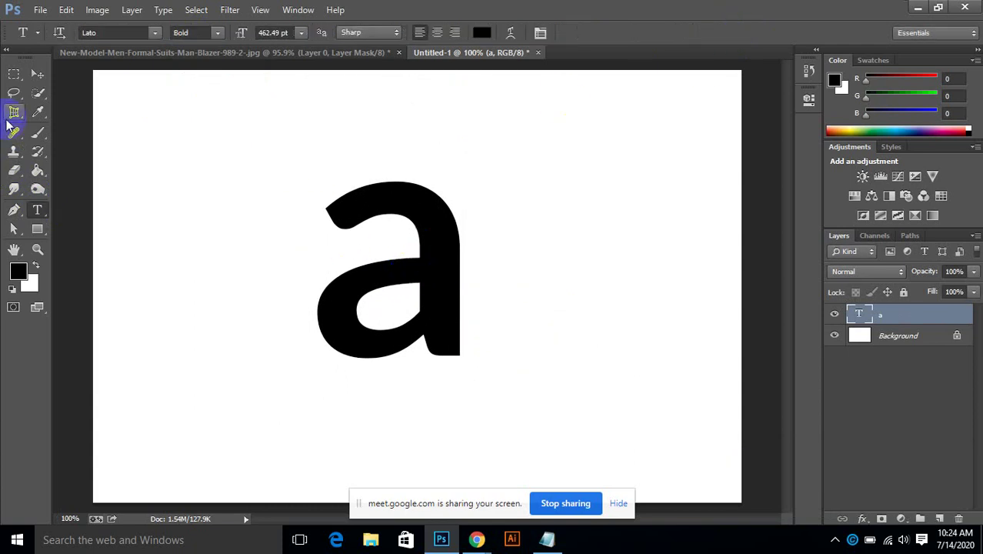
left_click(37, 74)
left_click_drag(428, 243, 350, 271)
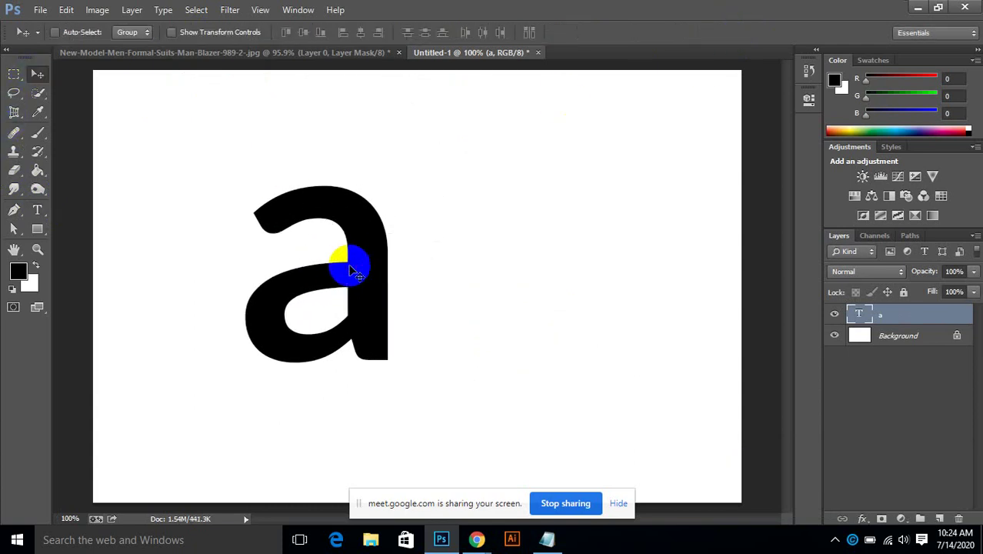
Start a Pen tool path at the upper corner where the bowl meets the stem, and undo the first curved point after it.
left_click(14, 209)
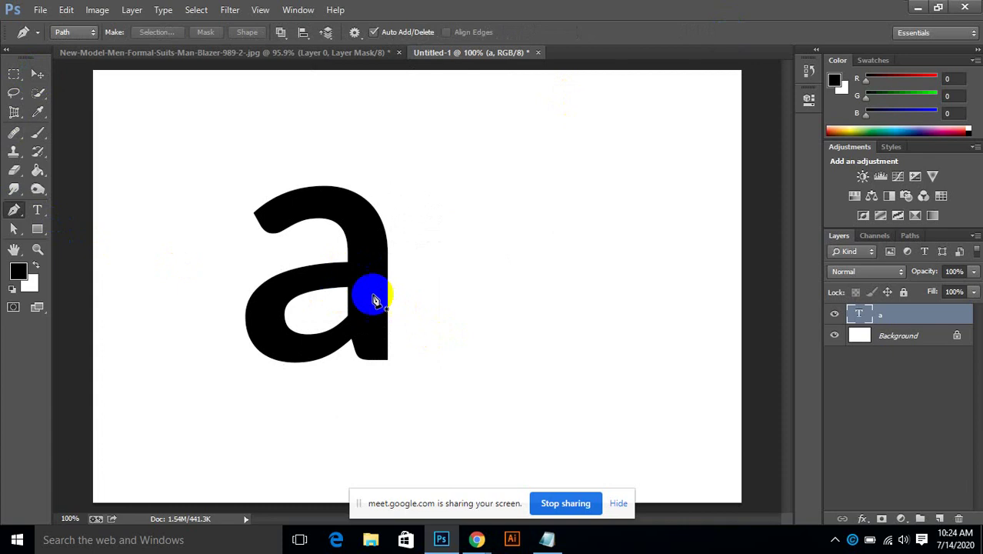
left_click(347, 262)
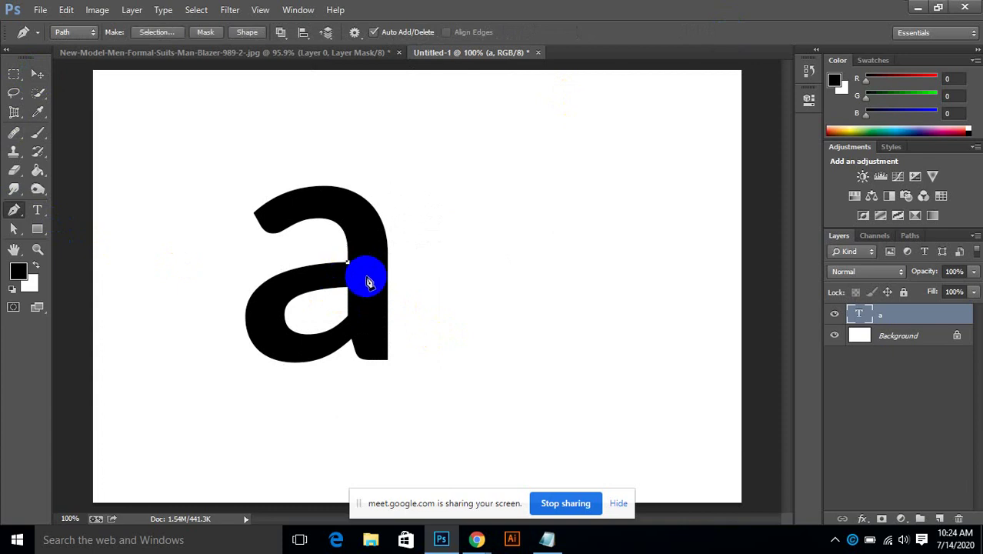
scroll(368, 282, "up", 2)
left_click_drag(275, 218, 175, 247)
key("ctrl+z")
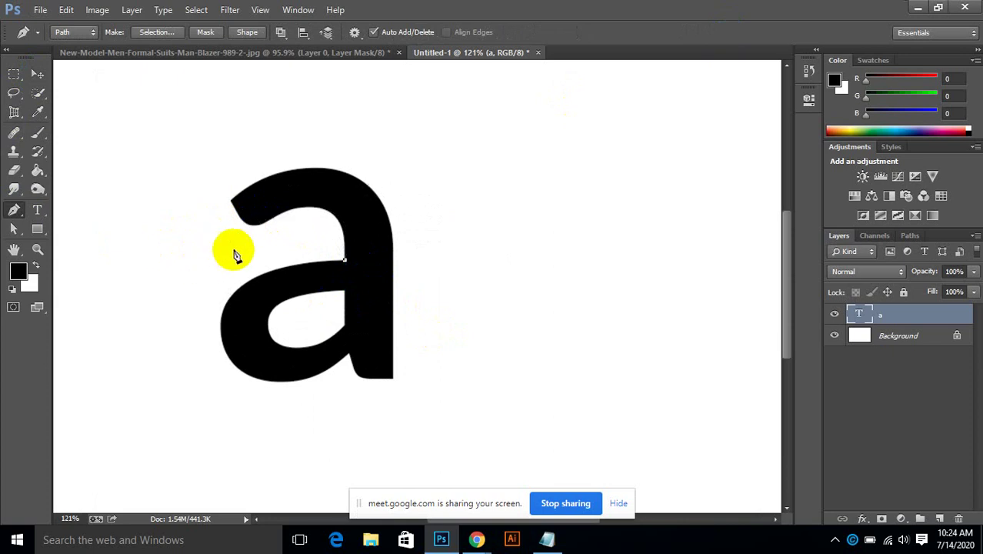
left_click_drag(289, 208, 222, 219)
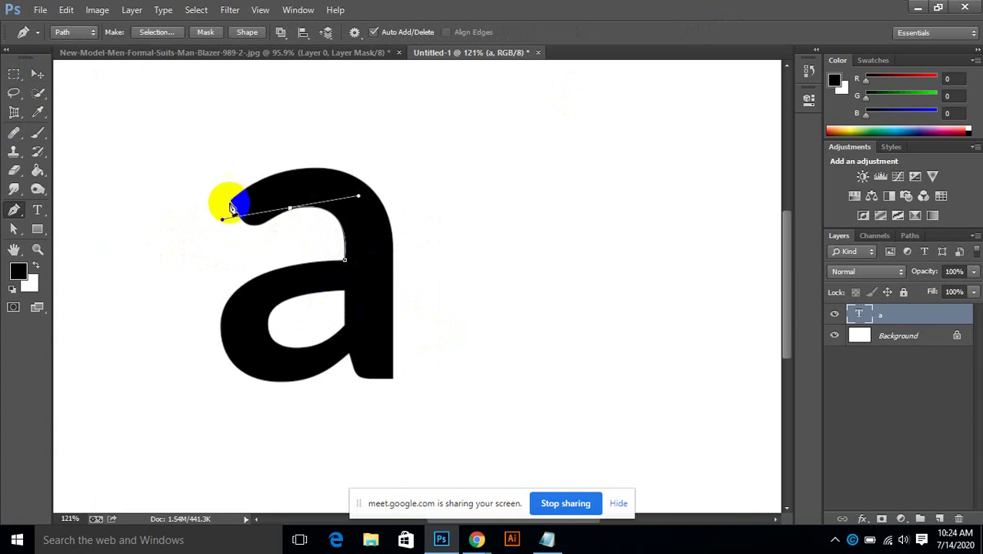
scroll(234, 204, "up", 3)
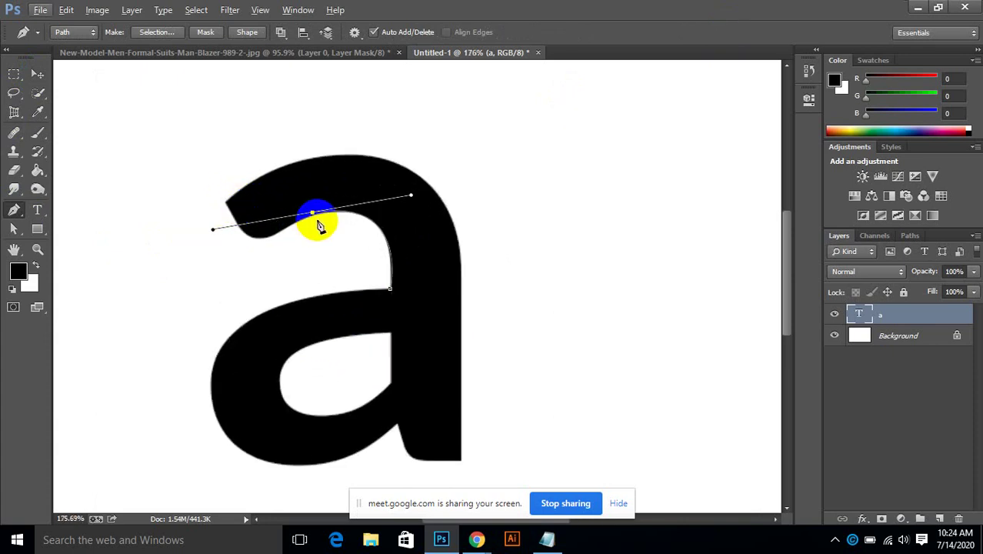
left_click_drag(227, 204, 196, 150)
left_click_drag(254, 231, 314, 222)
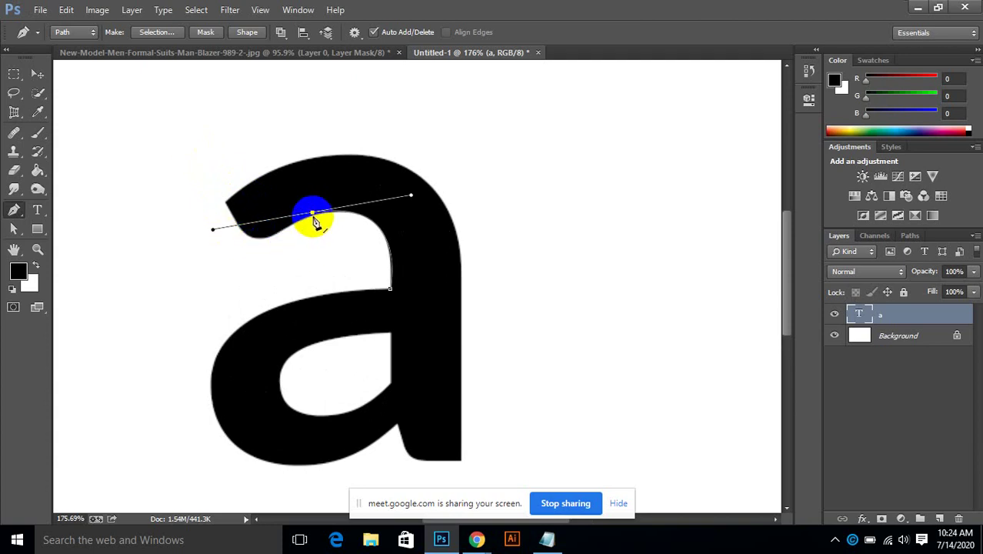
left_click_drag(224, 203, 212, 137)
scroll(279, 204, "up", 2)
left_click(203, 210)
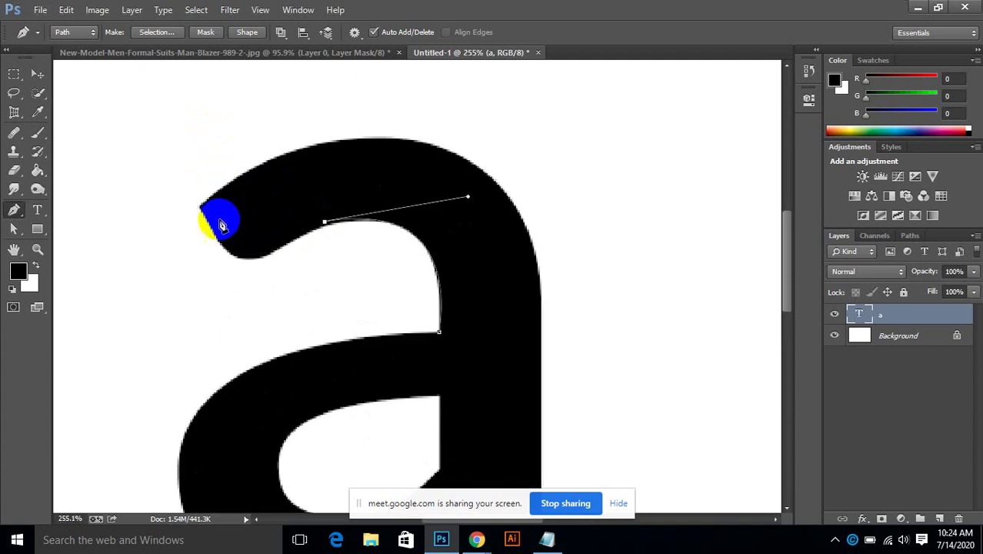
left_click_drag(204, 210, 189, 104)
left_click(324, 222, "ctrl")
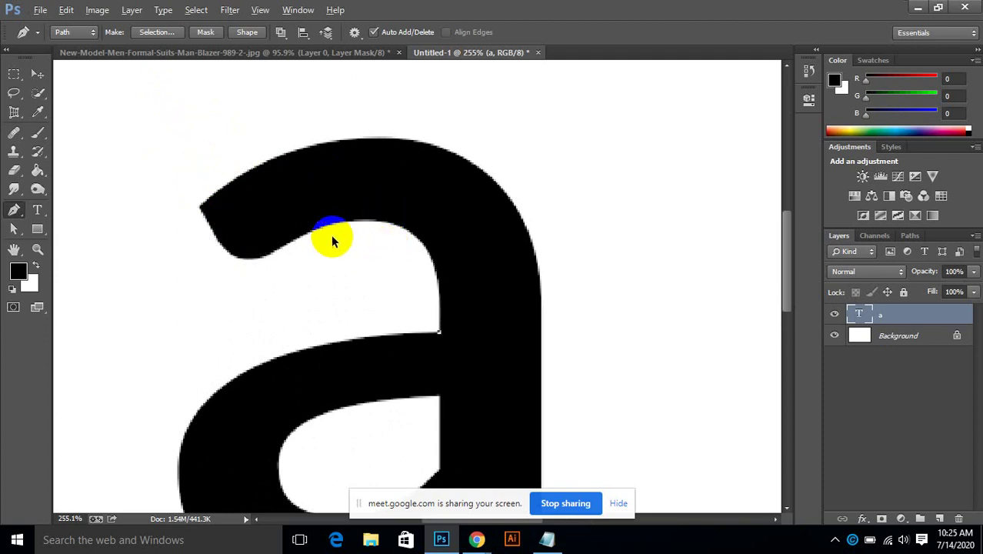
Trace the underside of the letter's upper arch with curved anchors to the hook's pointed tip, removing the outgoing handle at each.
left_click(273, 250)
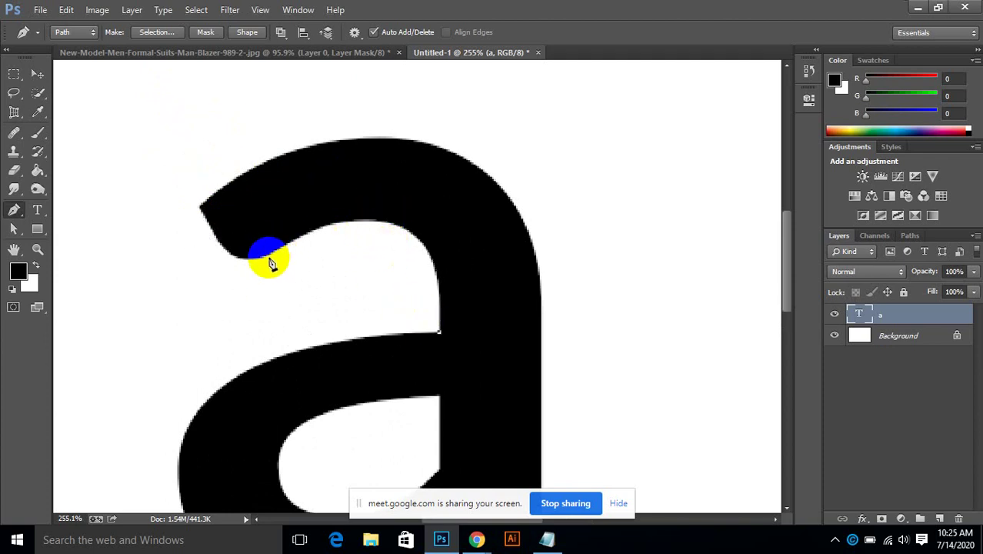
left_click_drag(270, 260, 92, 344)
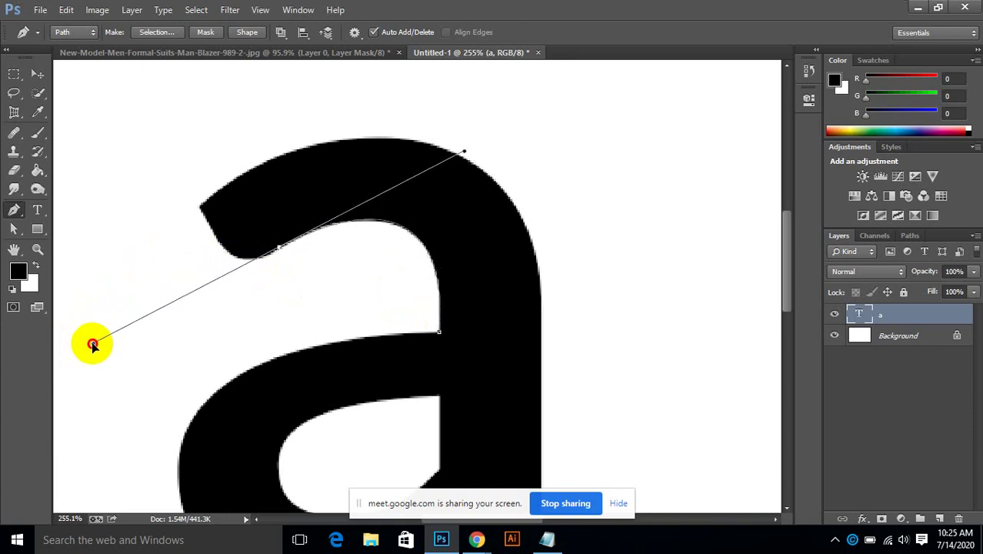
left_click(279, 248)
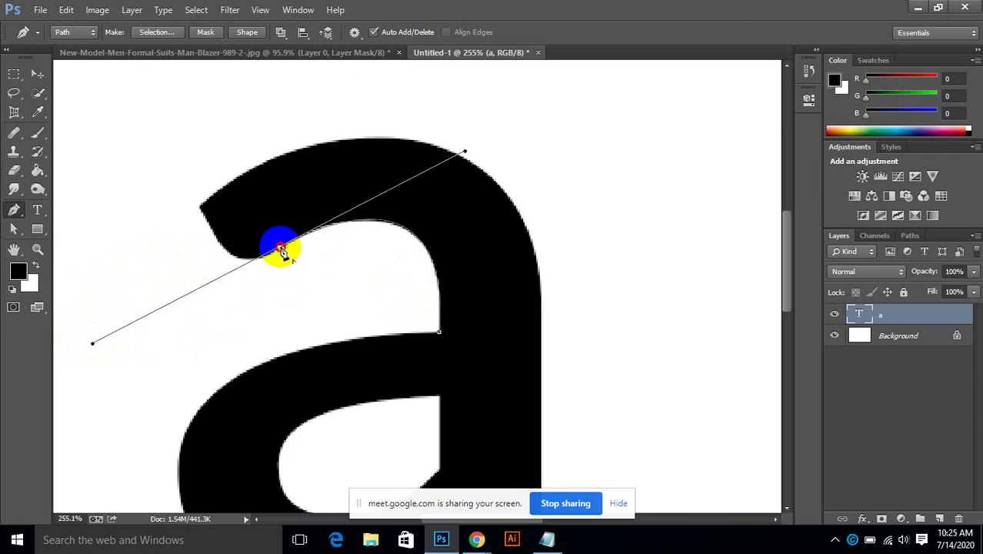
left_click_drag(198, 211, 169, 128)
left_click(202, 208)
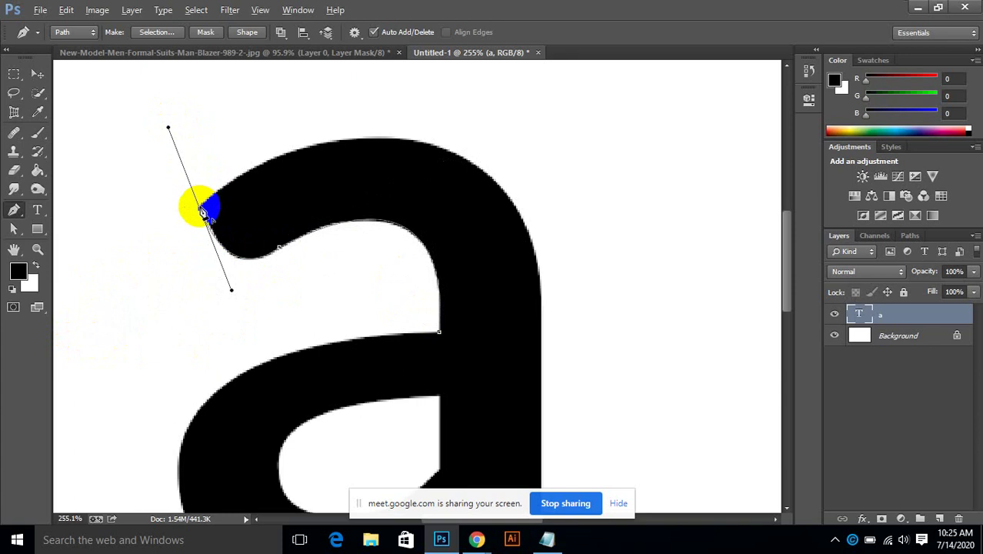
left_click(268, 245)
Curve the path over the top of the arch to the stem's outer edge, undoing the first anchor and placing it lower.
scroll(268, 245, "down", 1)
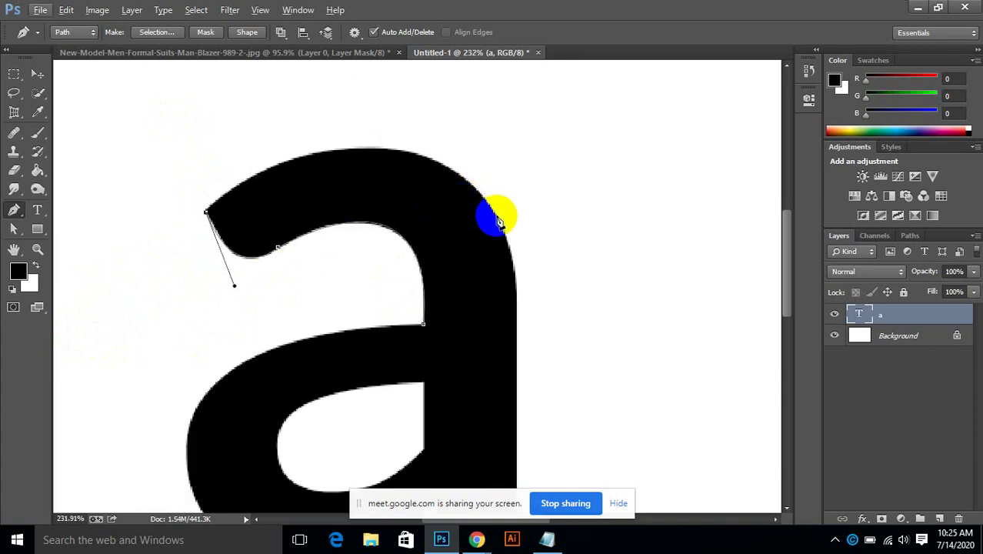
left_click_drag(496, 215, 597, 362)
key("ctrl+z")
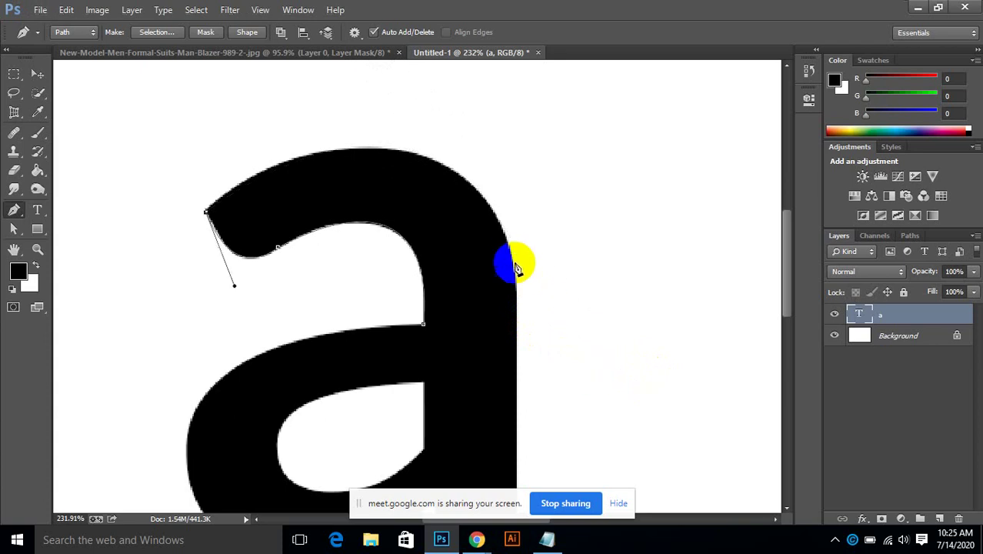
left_click_drag(511, 253, 604, 472)
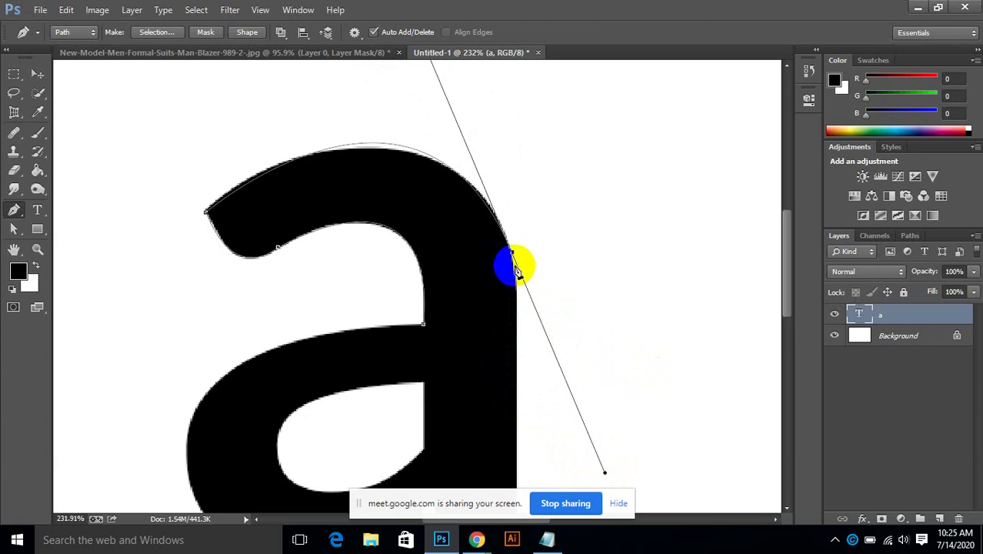
Trace the stem's outer edge down to the foot, along the base and up to the notch below the bowl.
scroll(513, 258, "down", 2)
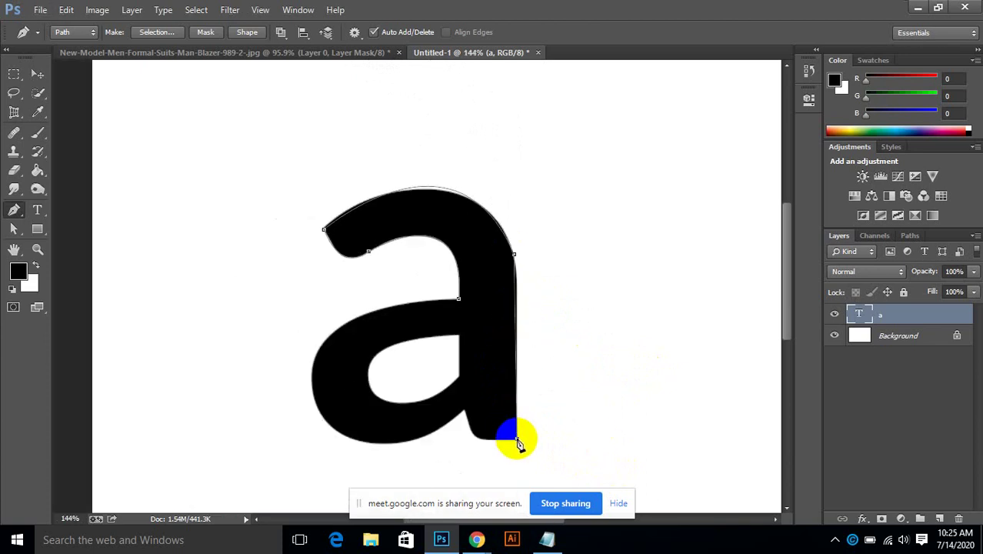
left_click_drag(518, 444, 467, 418)
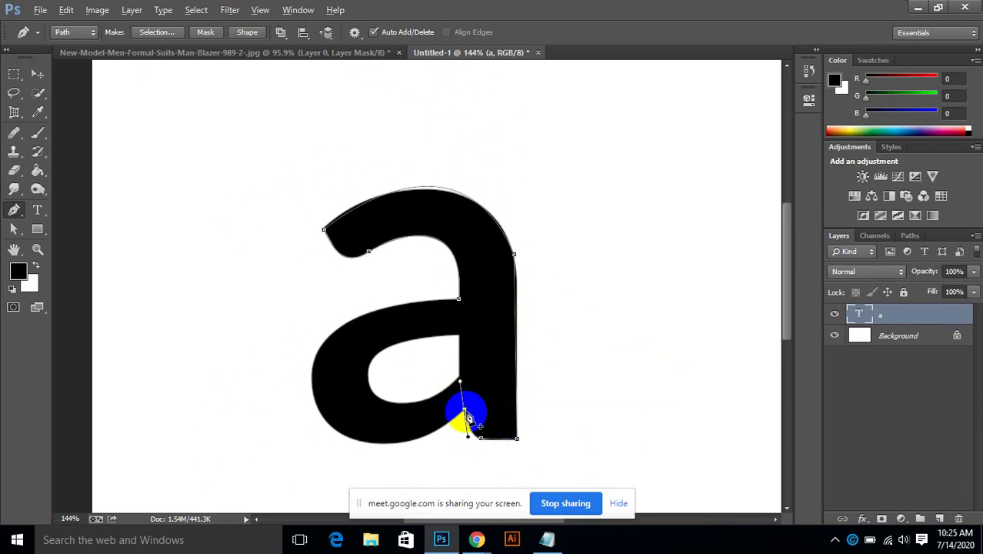
key("ctrl+z")
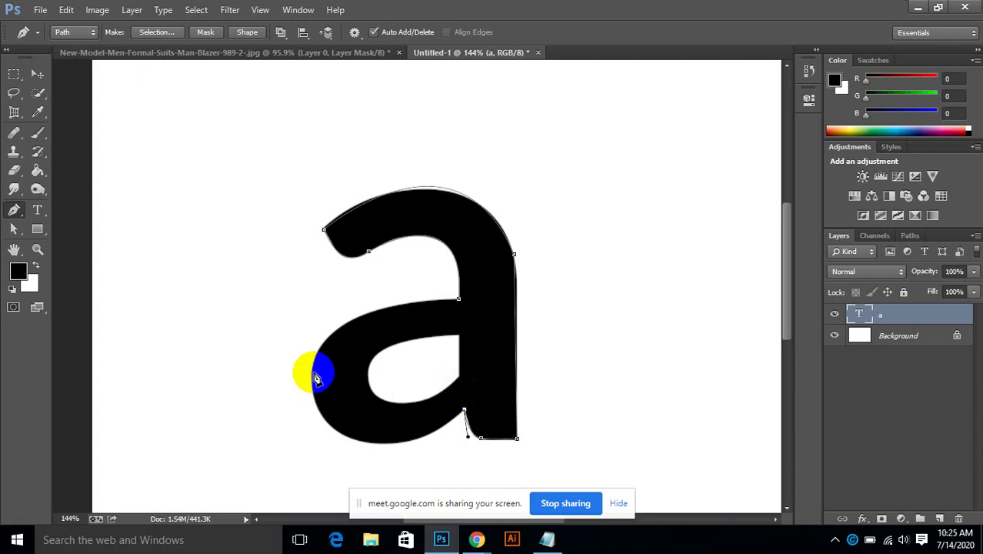
Trace the bowl's lower curve from the notch, replacing the first anchor with one on the bowl's lower outer side.
left_click_drag(314, 376, 279, 228)
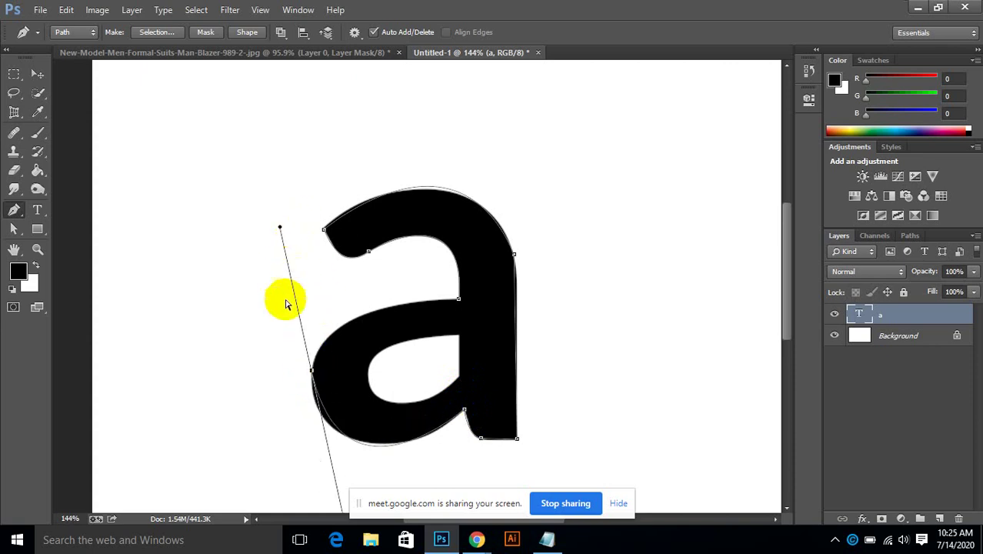
scroll(300, 424, "up", 2)
left_click_drag(329, 407, 249, 313)
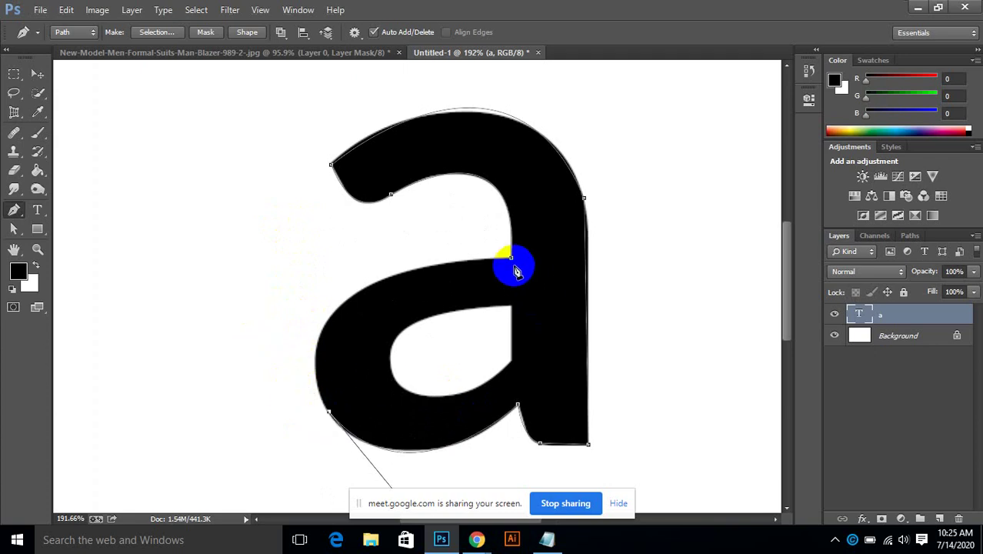
Close the path over the top of the bowl at its starting corner and turn it into a selection.
left_click_drag(511, 257, 775, 253)
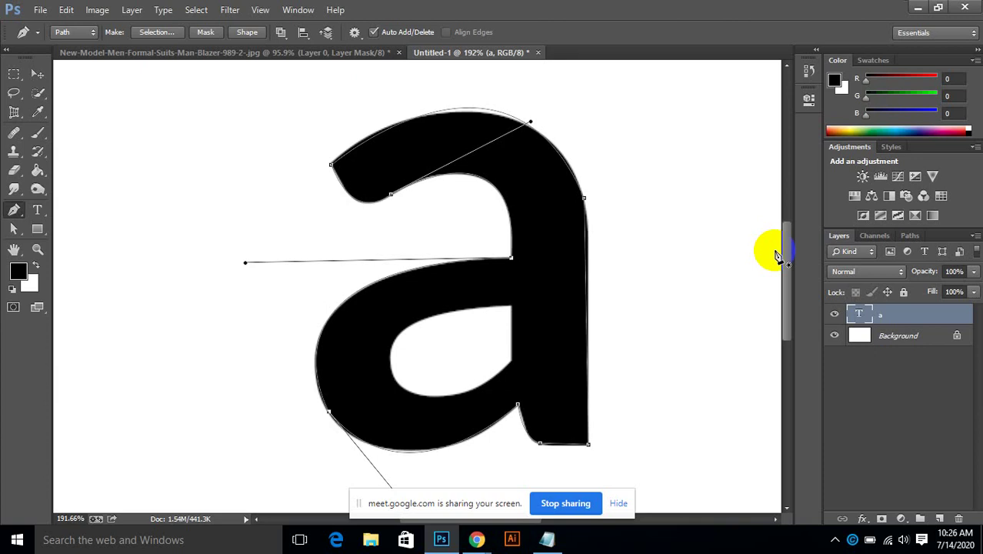
left_click_drag(775, 253, 777, 252)
key("ctrl+Return")
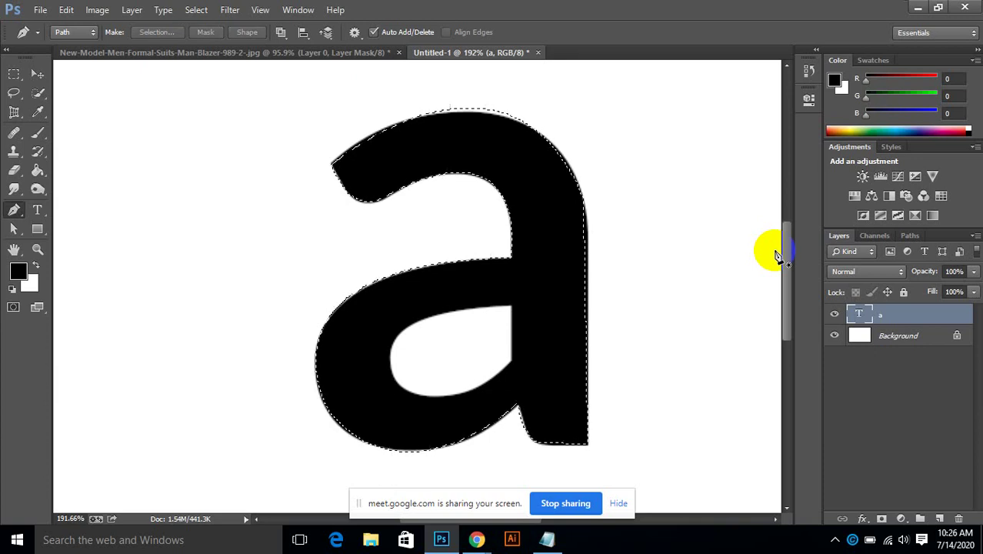
Undo the selection back to the letter's outer path and convert it into a new selection with a feather radius of 0 pixels.
right_click(460, 319)
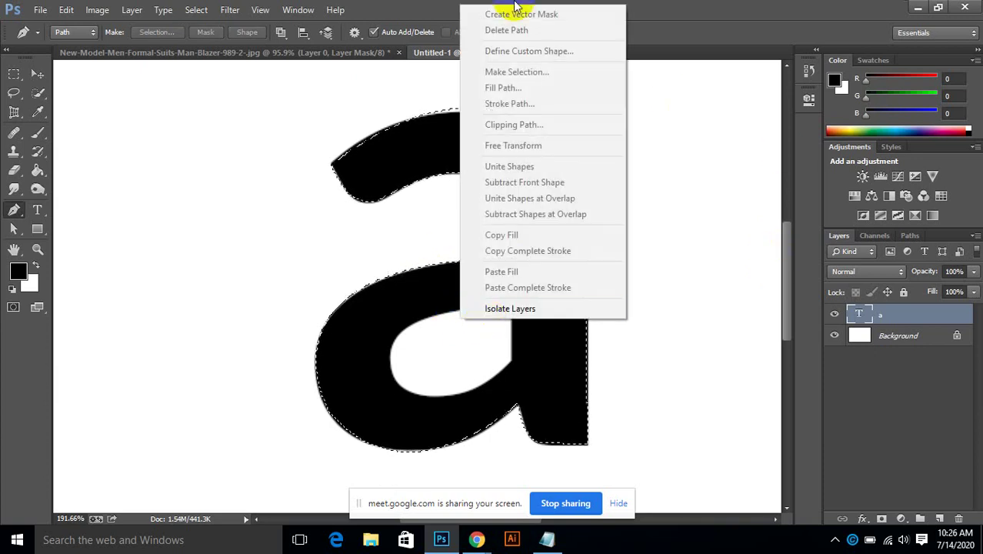
left_click(658, 6)
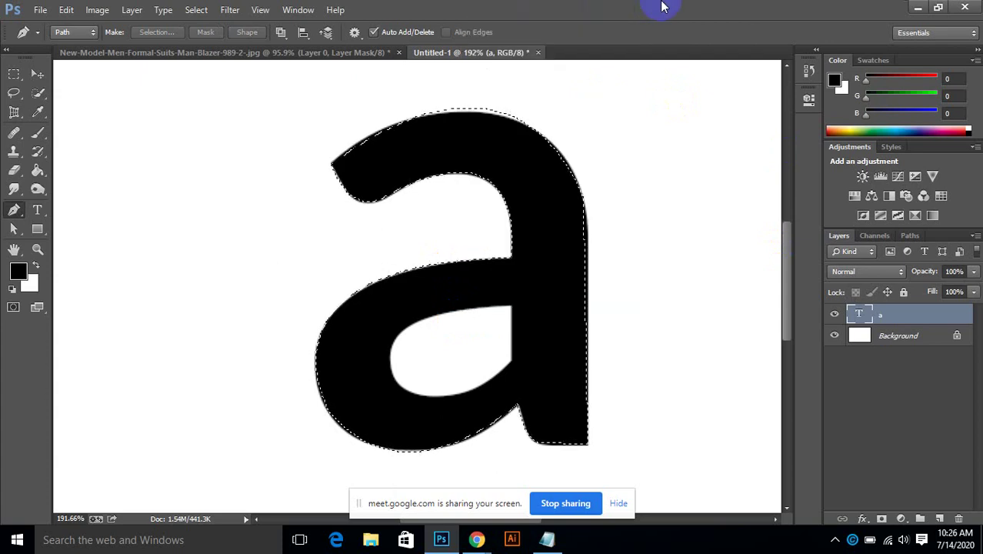
left_click(500, 246)
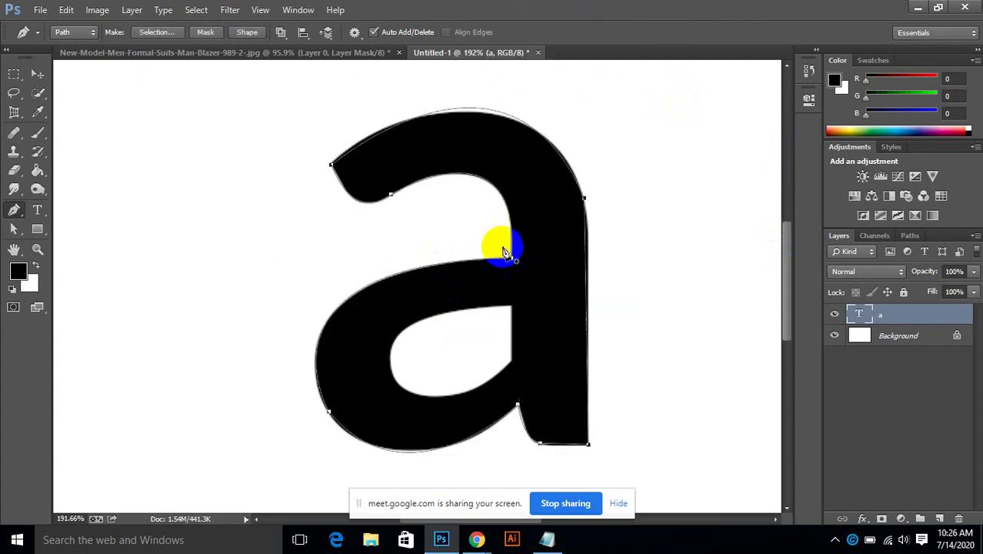
right_click(471, 323)
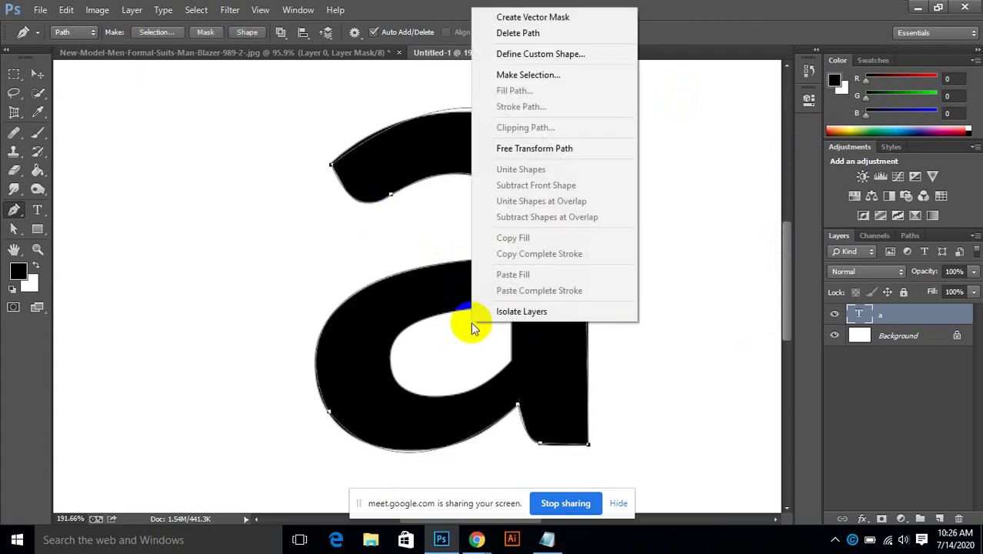
left_click(527, 75)
left_click_drag(377, 125, 697, 125)
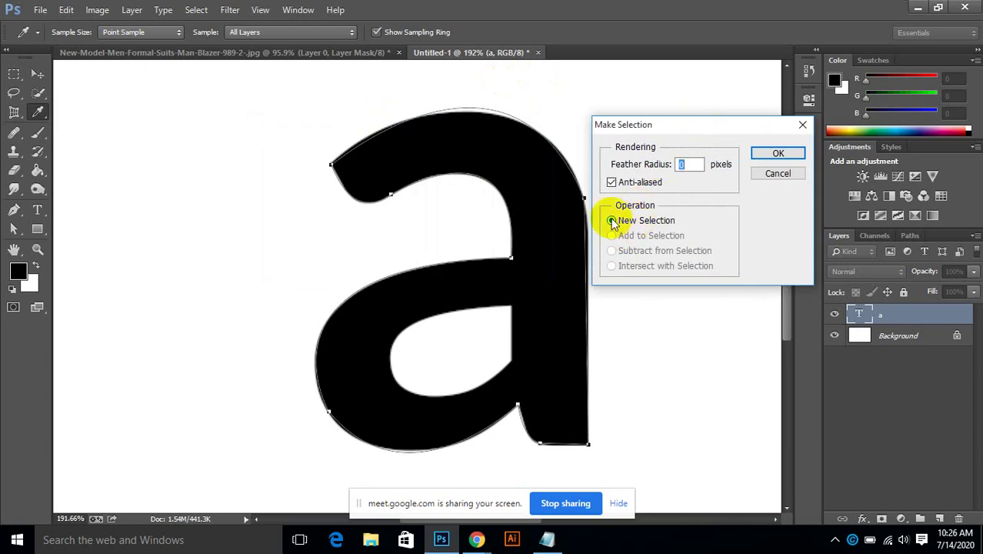
left_click(779, 154)
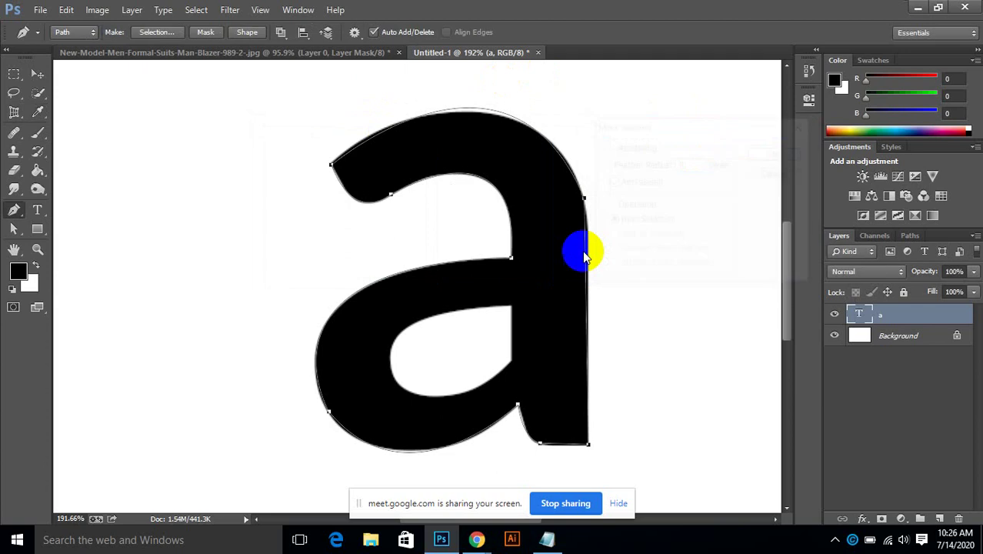
Trace the inner opening of the "a" with the Pen tool and close the path at its upper corner.
right_click(473, 326)
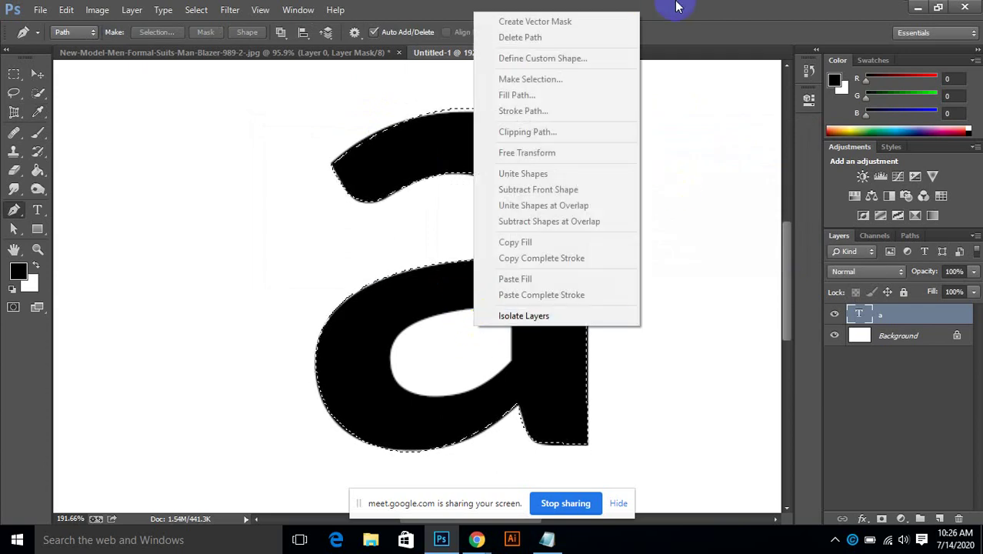
left_click(527, 321)
left_click_drag(517, 346, 366, 293)
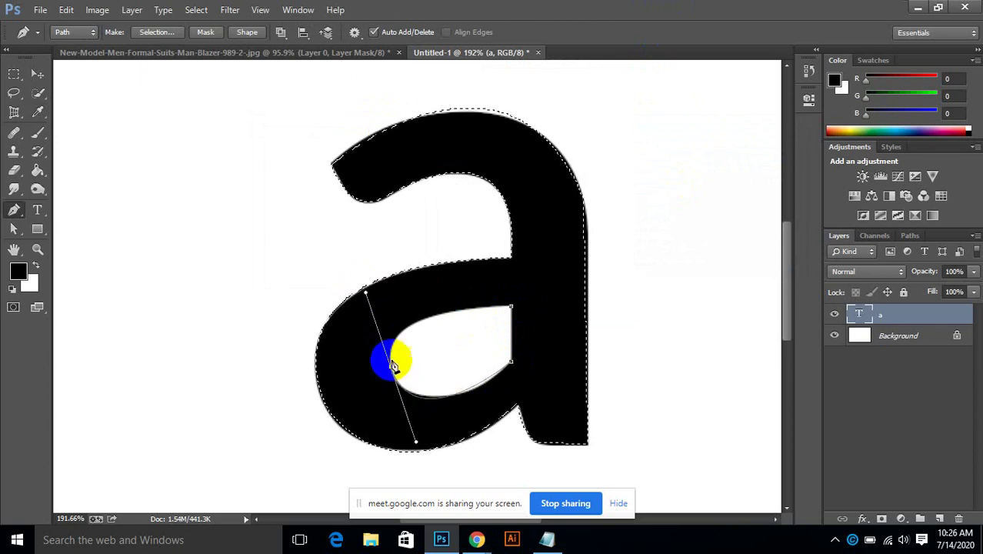
left_click(390, 366, "alt")
left_click_drag(511, 306, 532, 323)
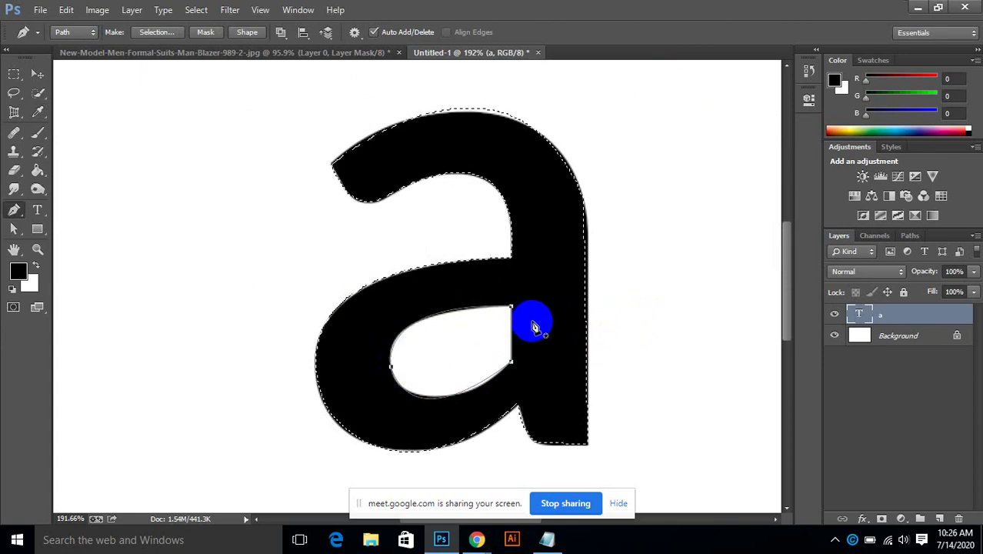
Convert the inner opening's path into a selection using Add to Selection.
right_click(471, 332)
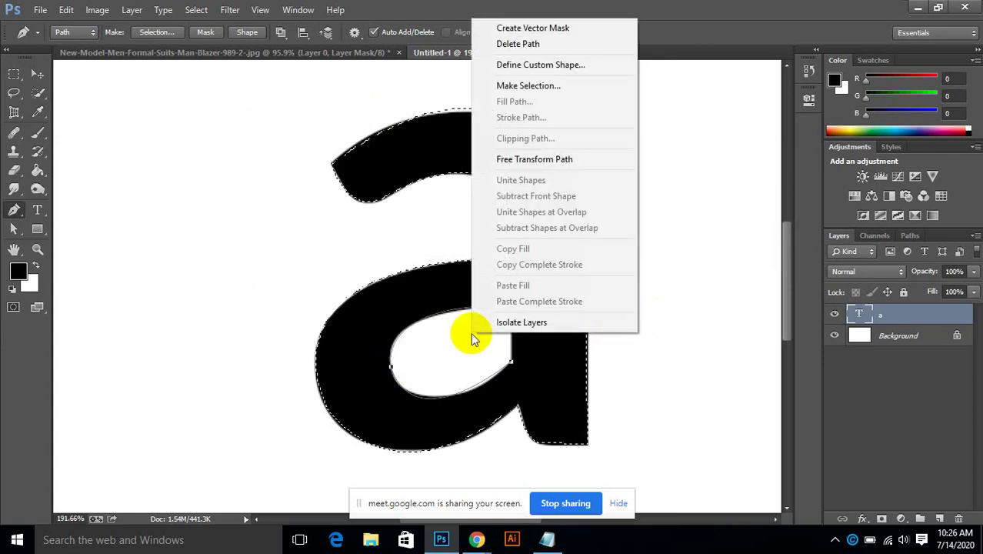
left_click(531, 85)
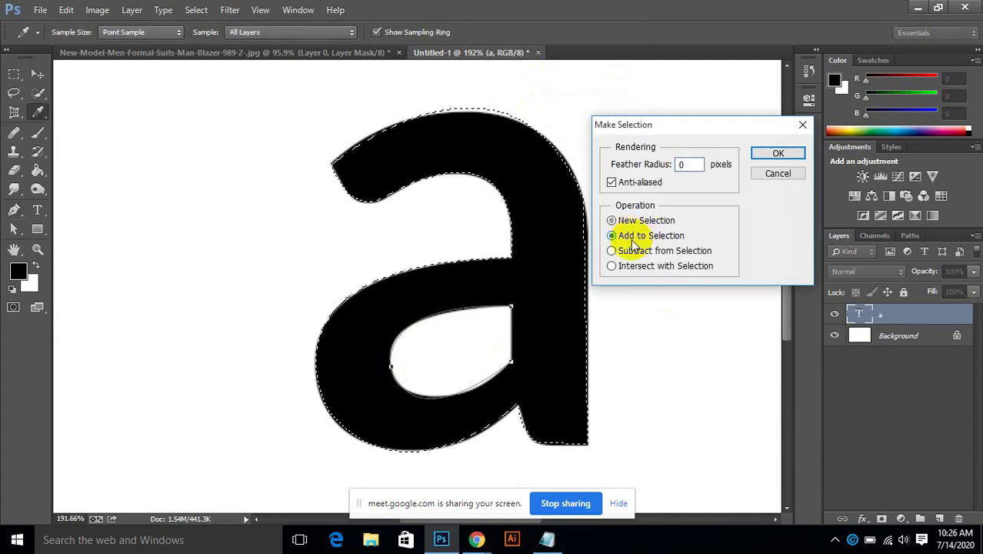
left_click(792, 151)
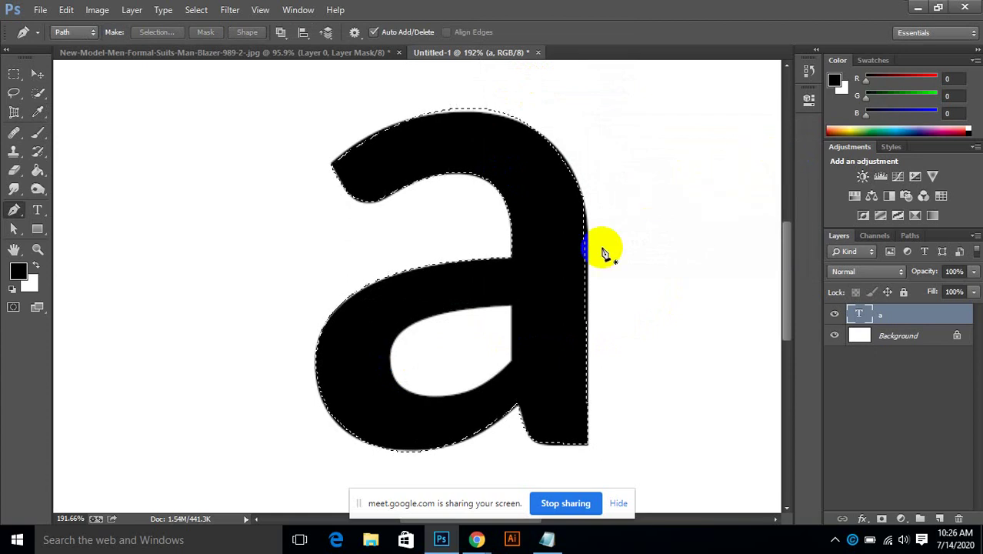
scroll(518, 330, "up", 5)
scroll(517, 330, "down", 4)
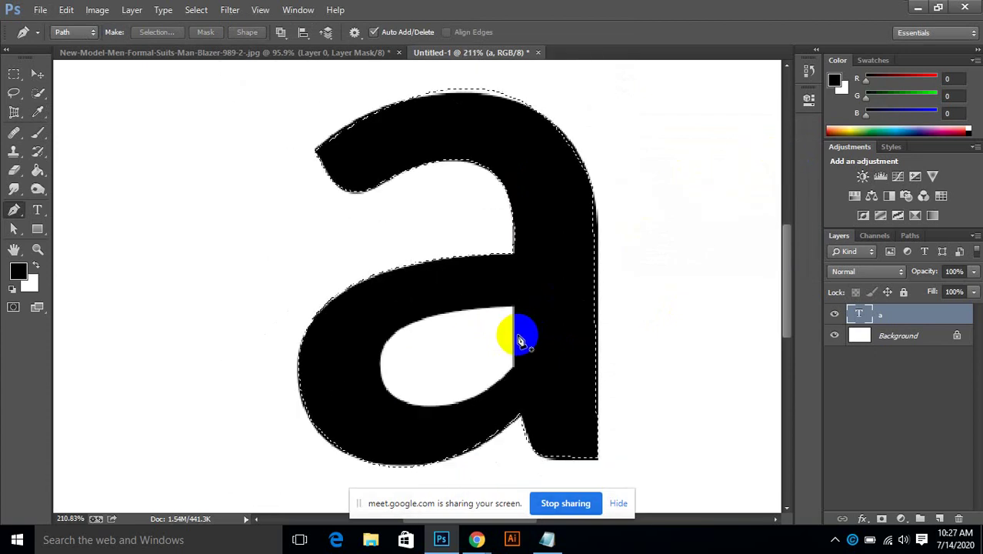
right_click(467, 339)
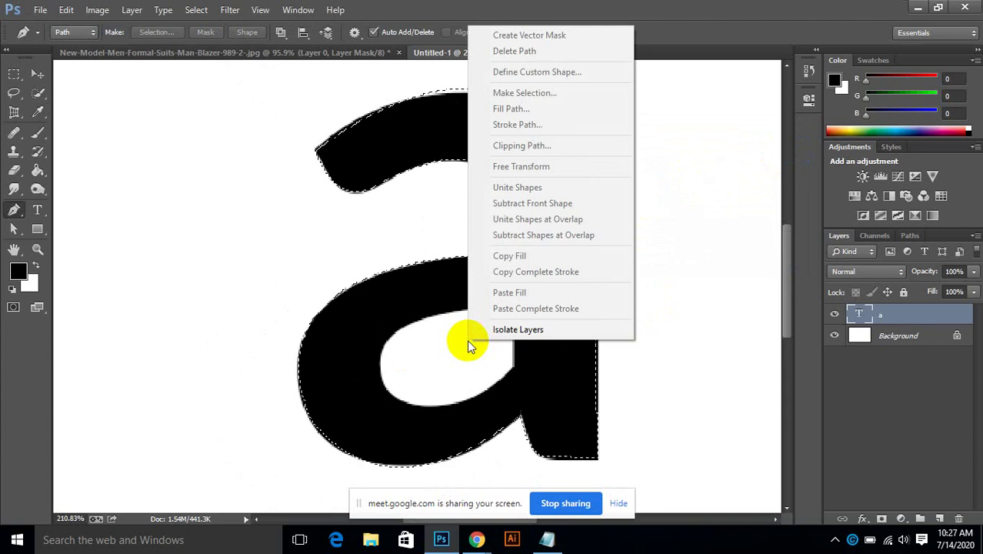
left_click(592, 16)
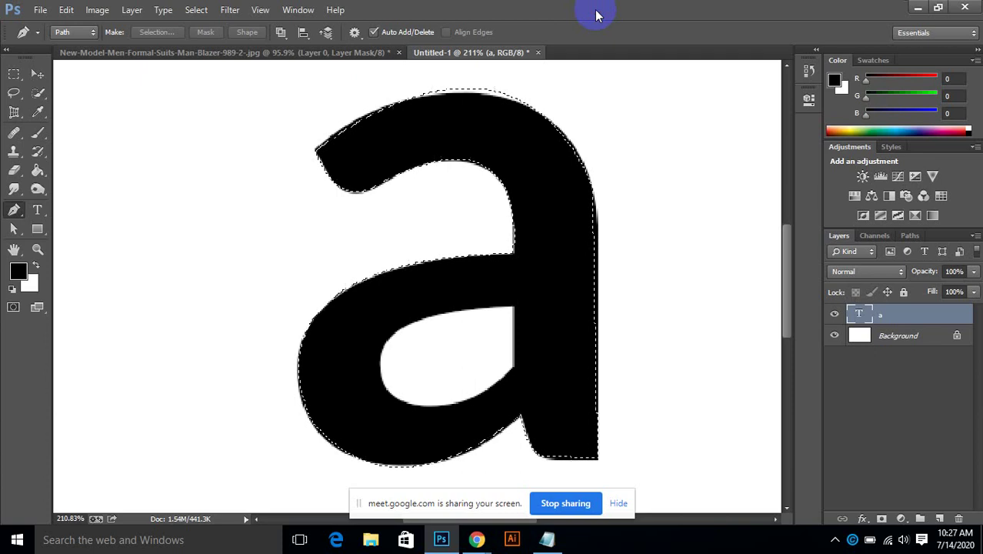
Restore the inner path, try Add to Selection on it once more, and undo back to the letter's outer path.
right_click(477, 322)
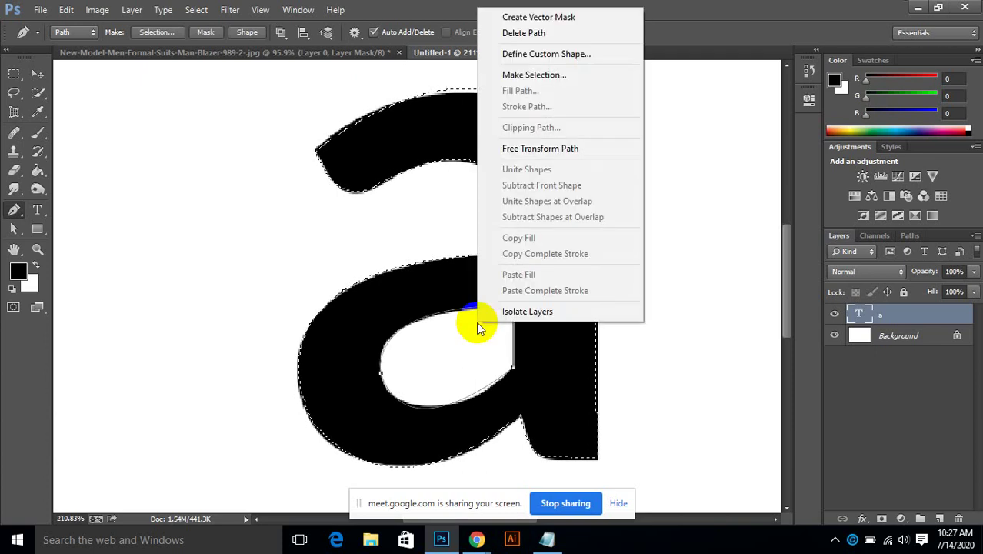
left_click(543, 75)
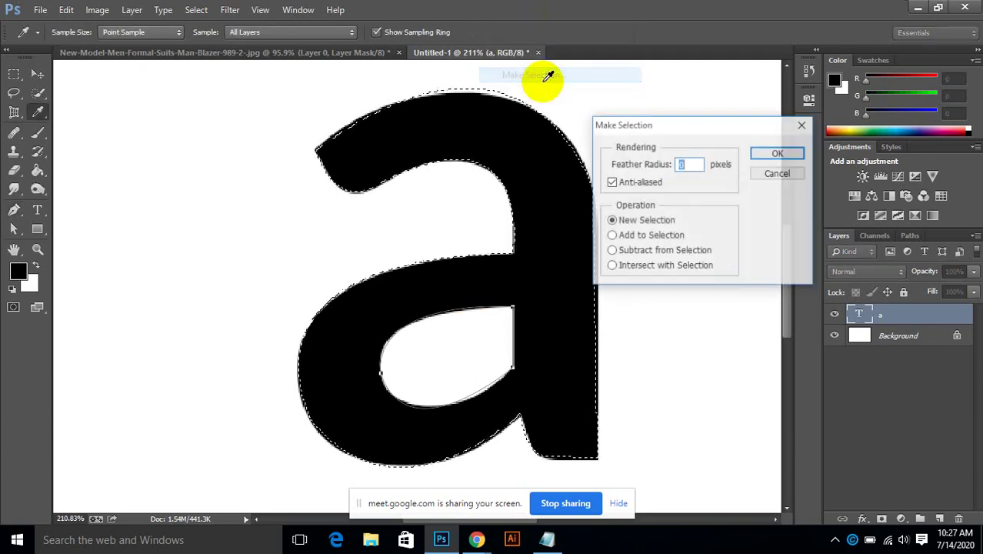
left_click(624, 235)
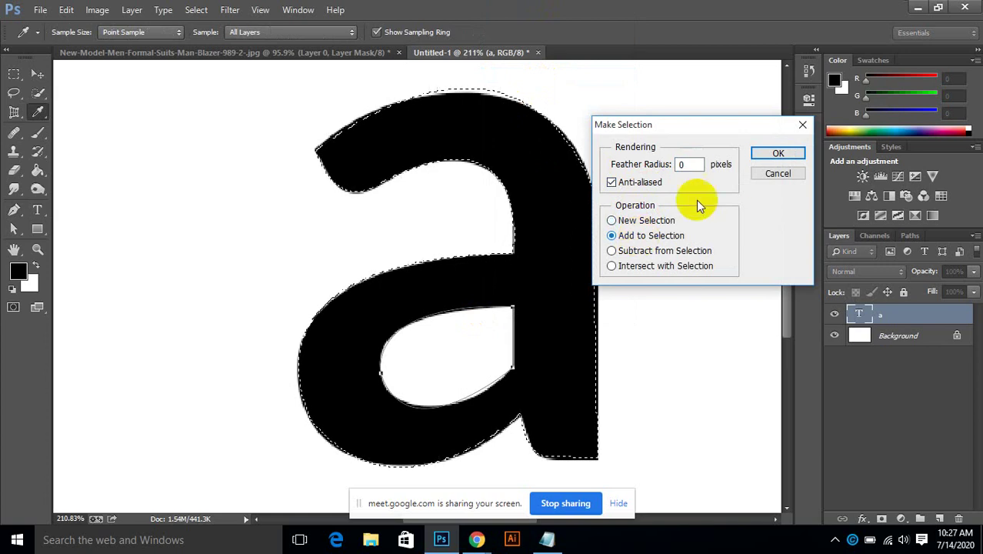
left_click(772, 153)
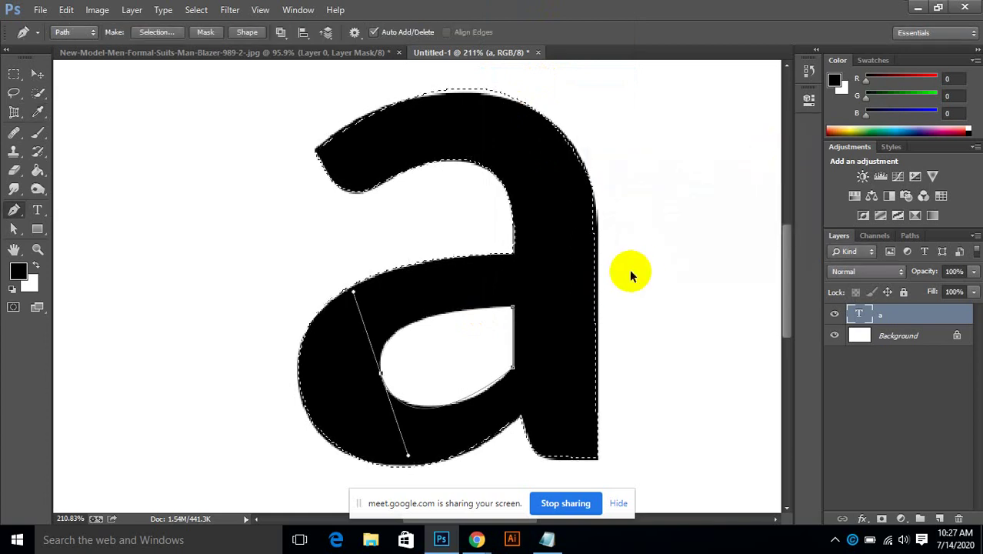
key("ctrl+d")
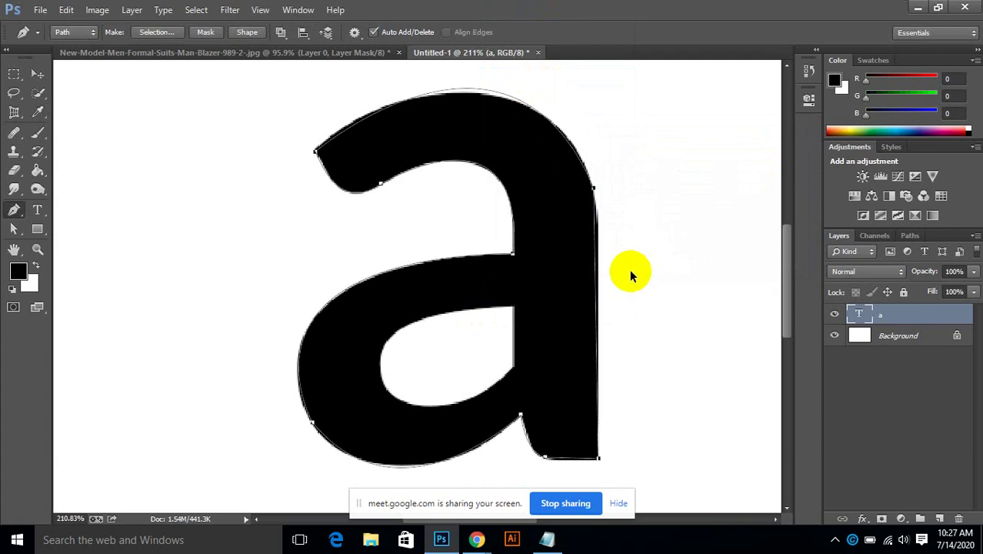
Make a new selection from the letter's outer path with a feather radius of 0 pixels.
right_click(477, 339)
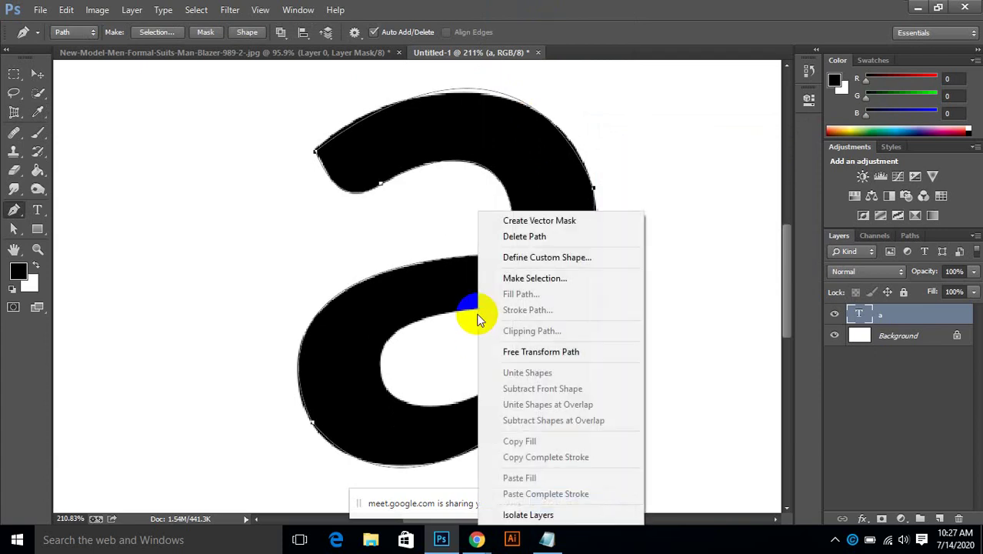
left_click(538, 279)
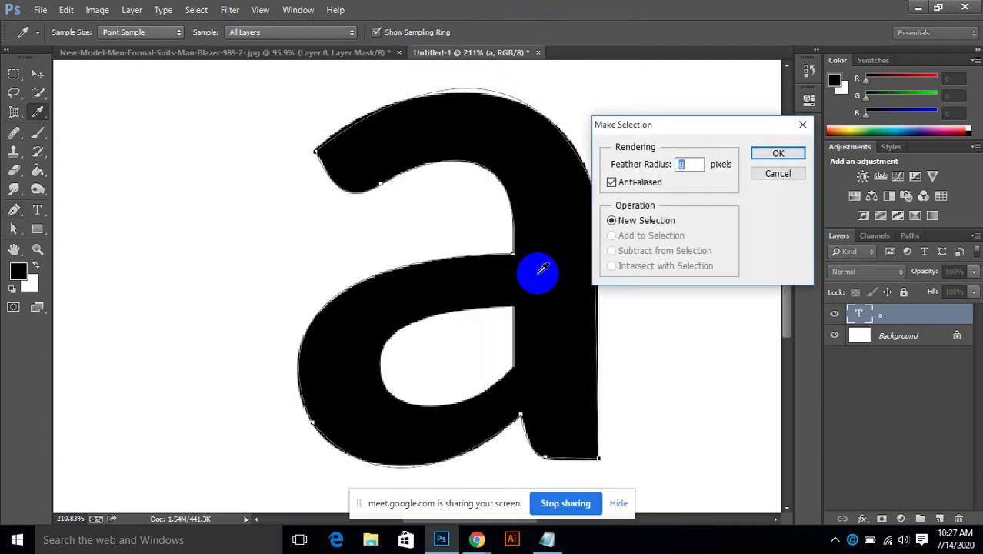
left_click(778, 153)
Retrace the inner opening of the "a" with a straight stem edge, a curved anchor on the far side, and a closing curve.
left_click(514, 308)
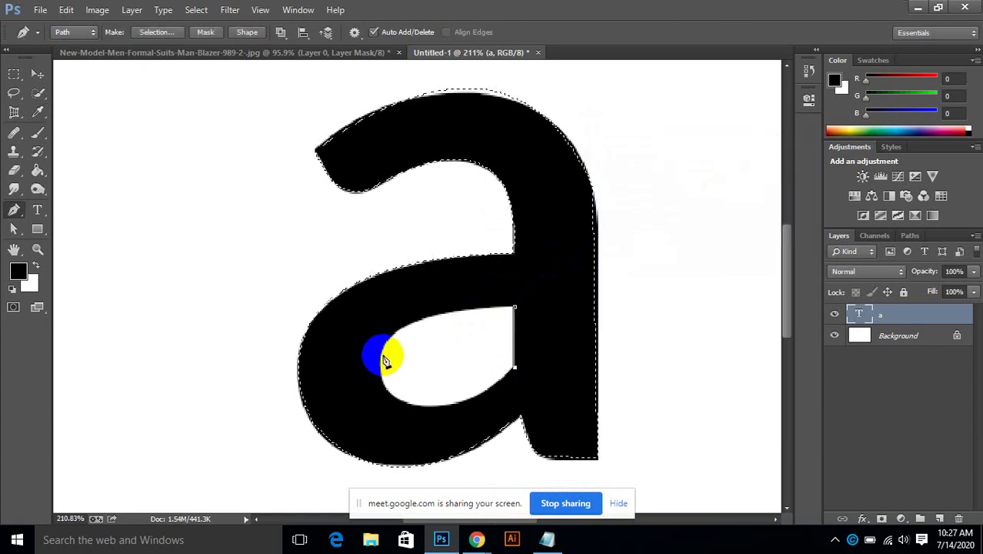
left_click(384, 242)
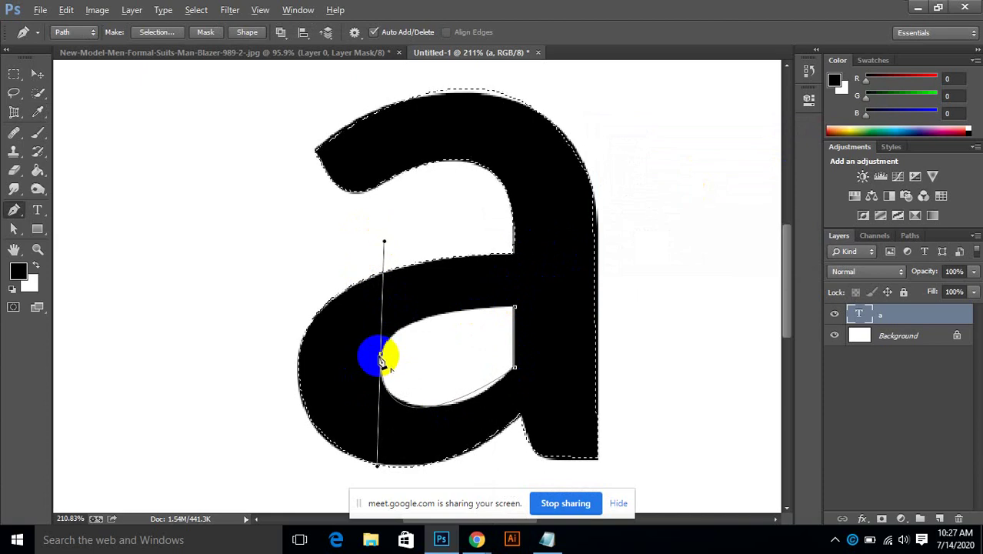
left_click(381, 354)
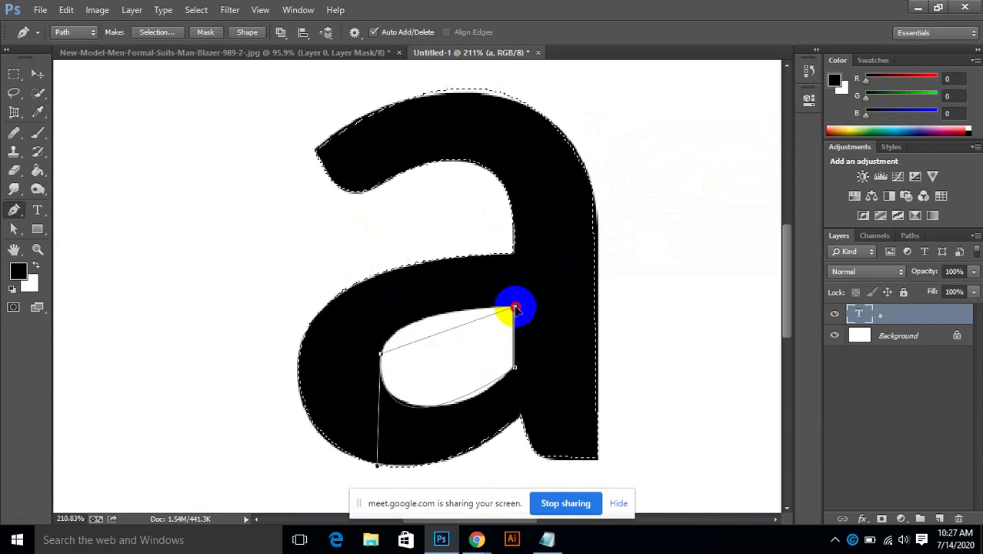
left_click_drag(514, 309, 635, 317)
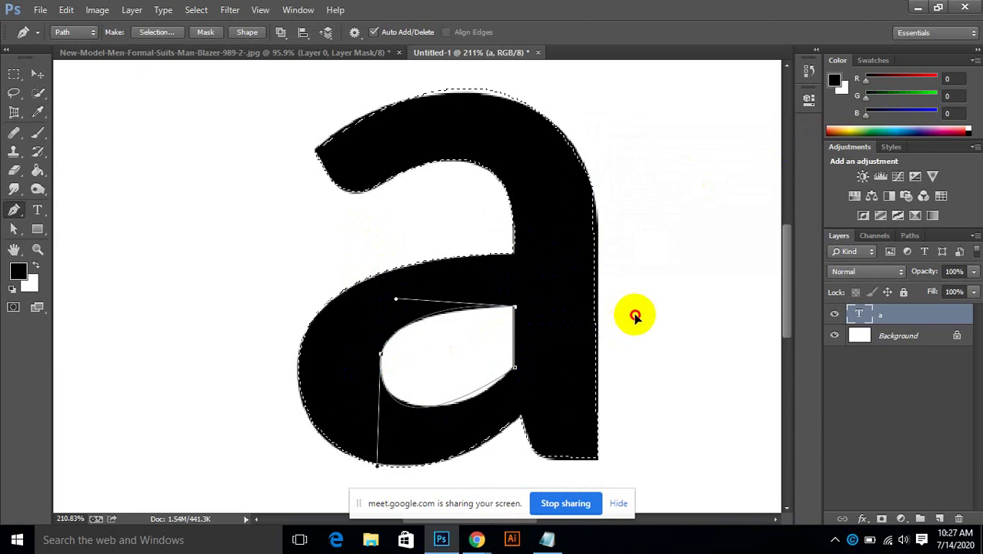
Try to add the retraced inner path to the outer selection with Add to Selection and a 0-pixel feather.
right_click(513, 348)
left_click(546, 84)
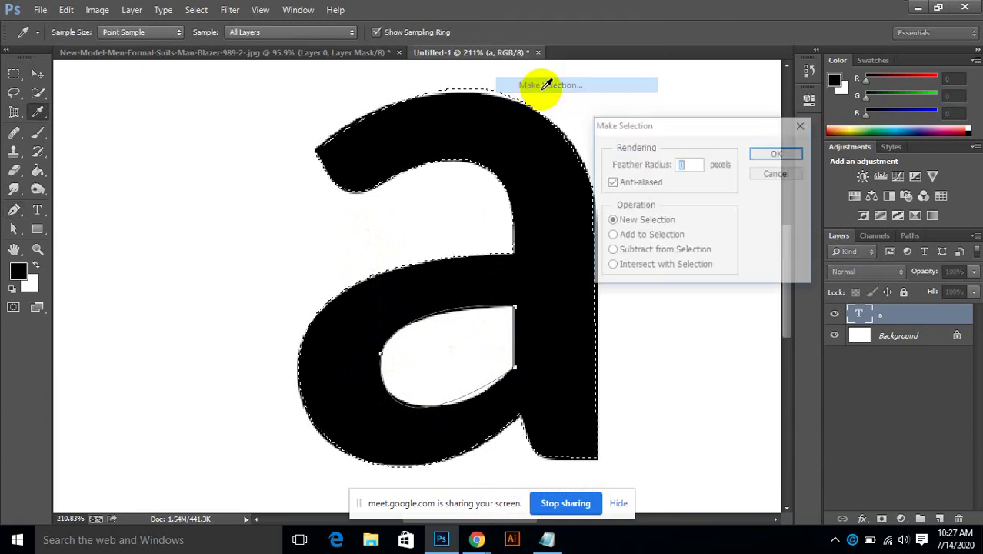
left_click(632, 235)
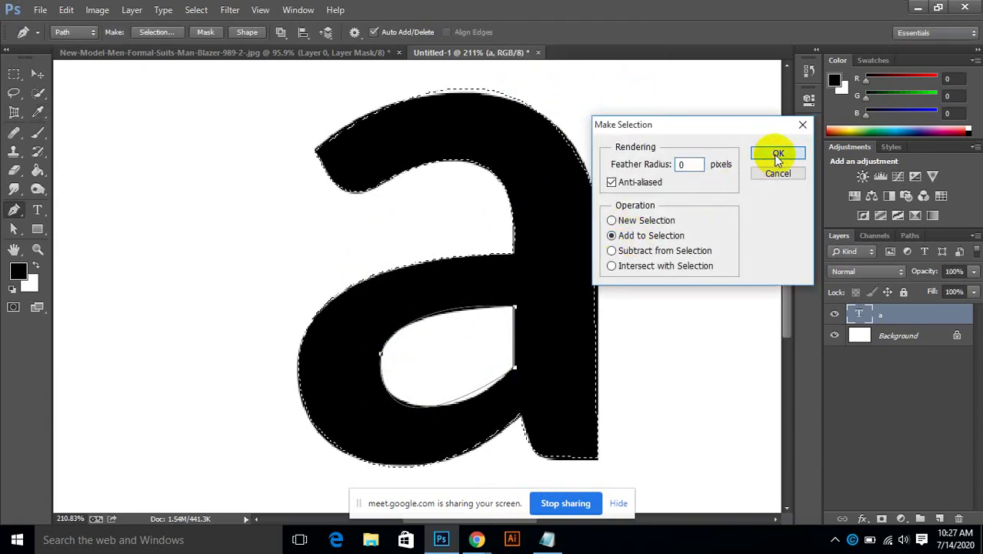
left_click(778, 157)
scroll(494, 384, "up", 3)
scroll(494, 383, "down", 3)
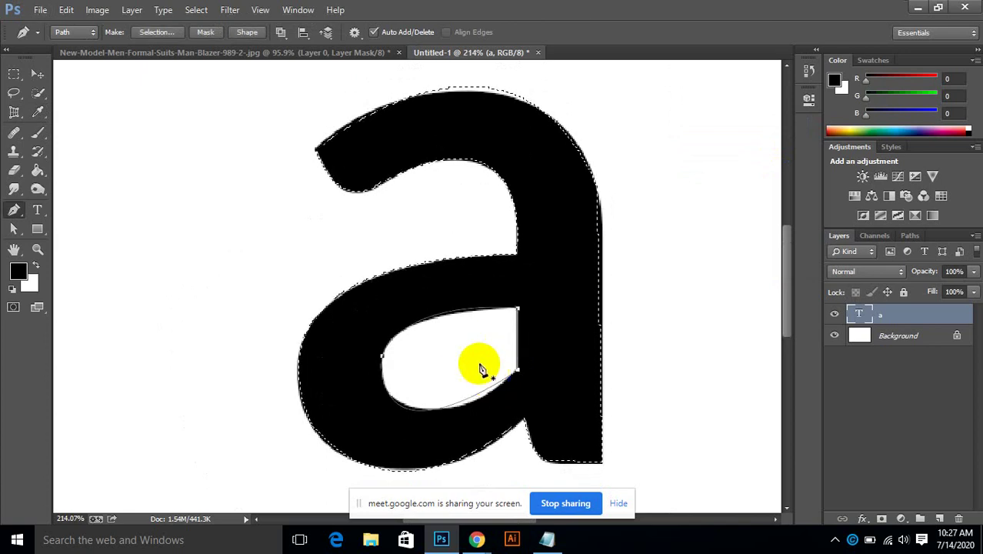
Restore the inner path and convert it using New Selection.
right_click(460, 339)
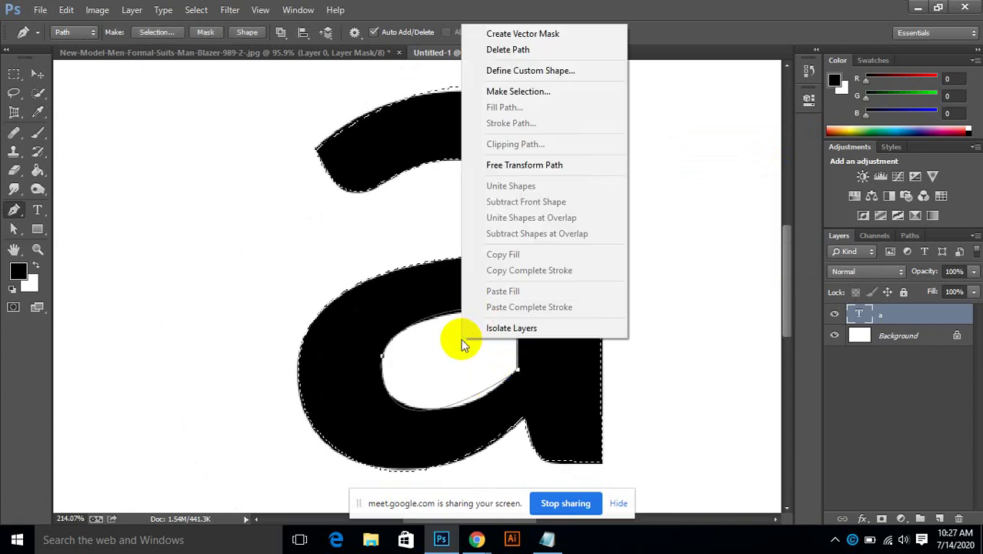
left_click(516, 91)
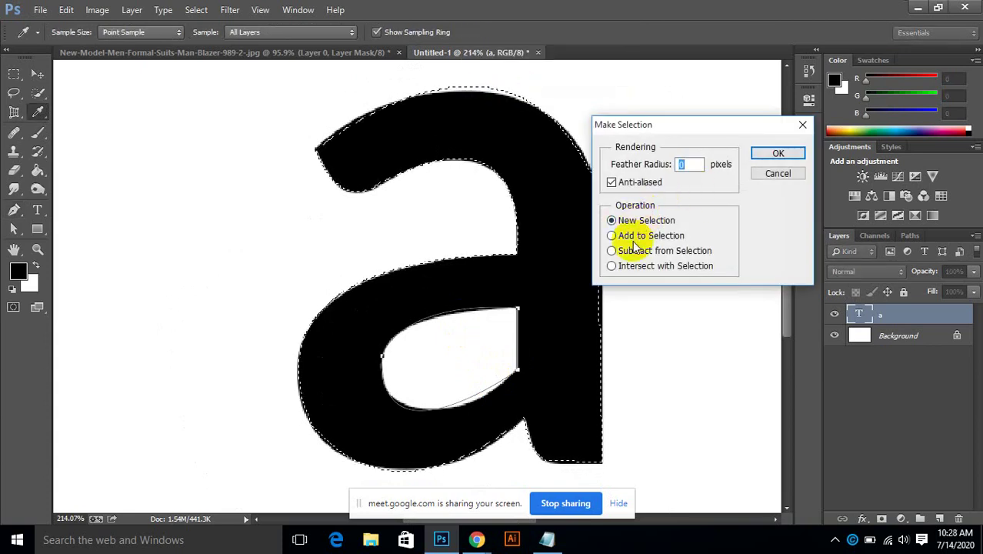
left_click(762, 156)
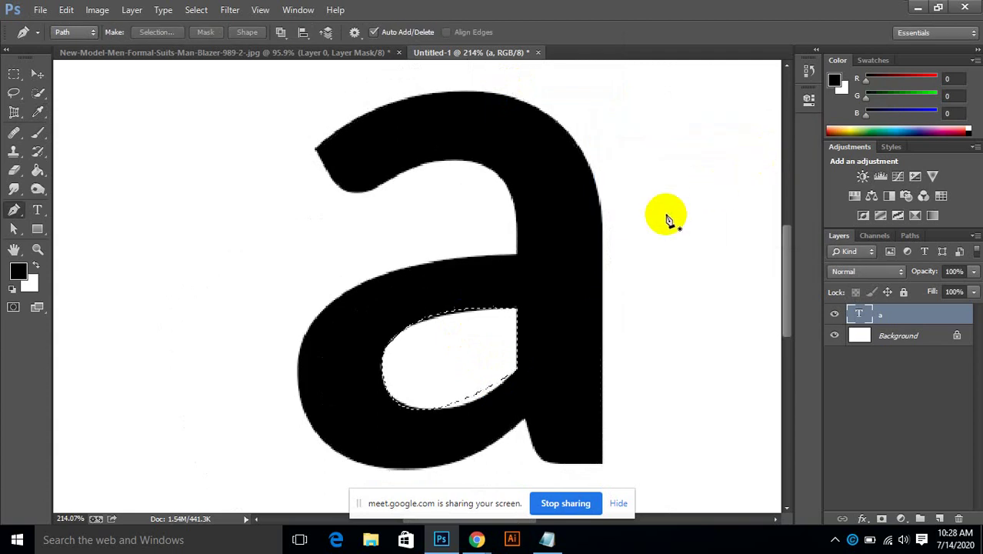
Bring back the outer selection, combine the inner path with it through Make Selection, and switch to the Move tool.
right_click(486, 322)
left_click(544, 71)
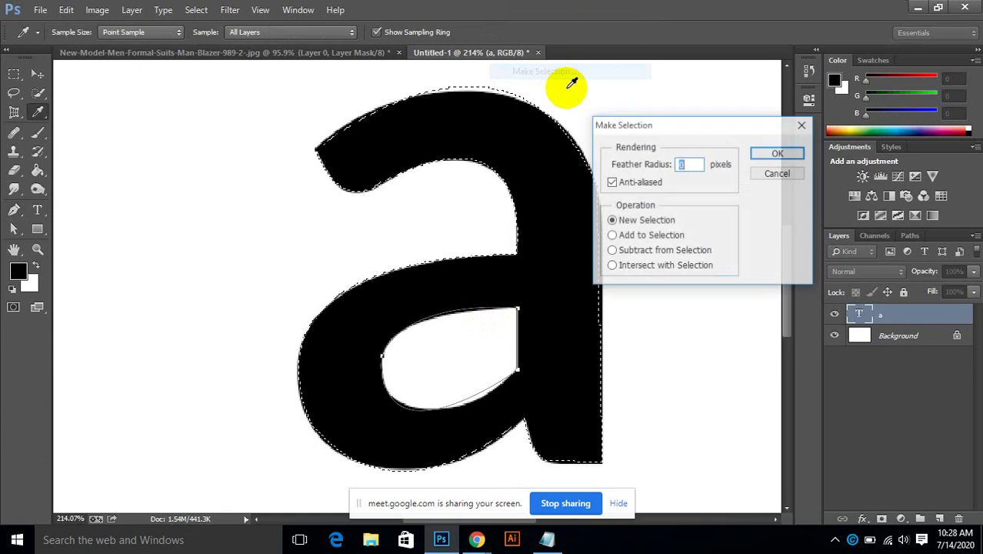
left_click(778, 153)
scroll(475, 369, "down", 2)
scroll(475, 369, "down", 1)
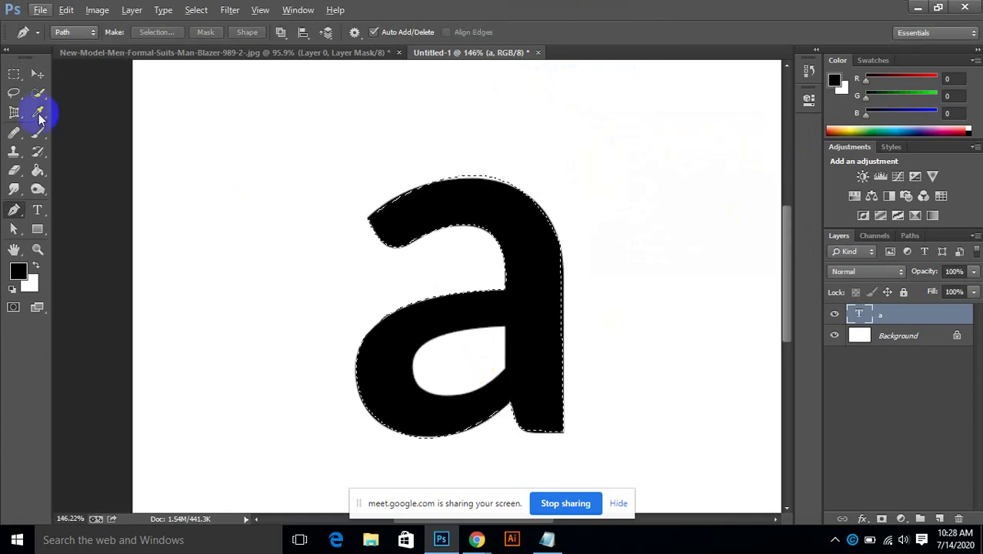
left_click(37, 73)
scroll(492, 296, "down", 1)
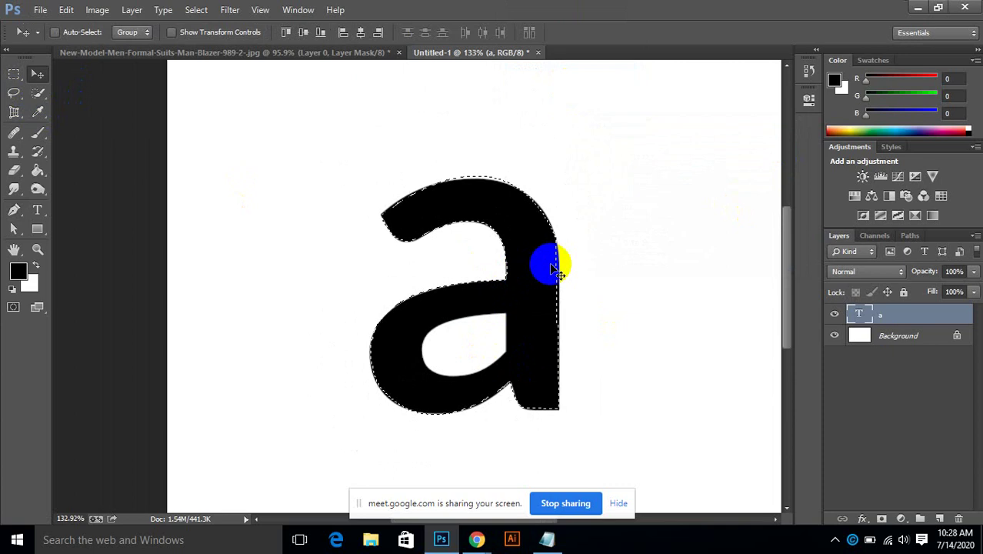
Duplicate the letter "a" beside the original and set the foreground color to red, RGB 233, 13, 13.
left_click_drag(549, 274, 737, 263)
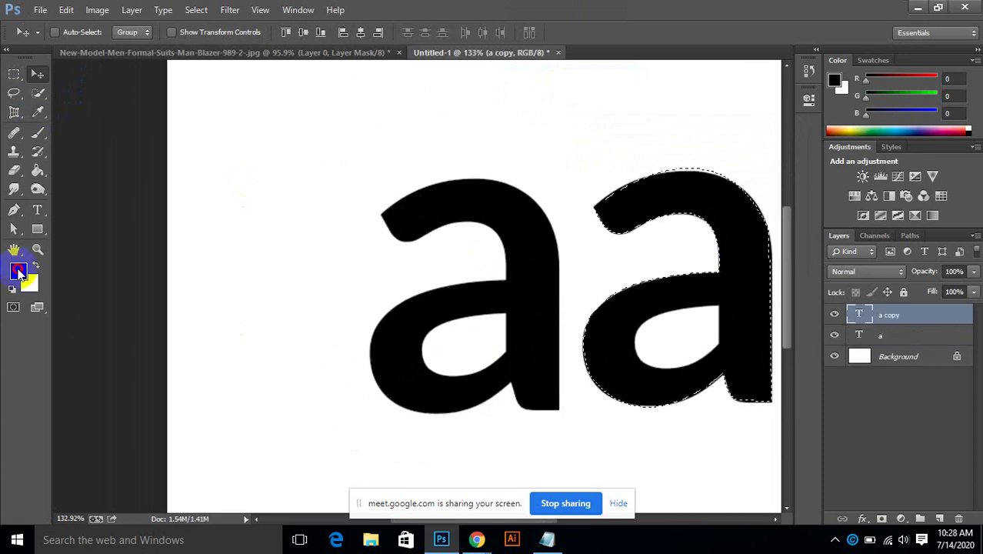
left_click(17, 275)
left_click(357, 145)
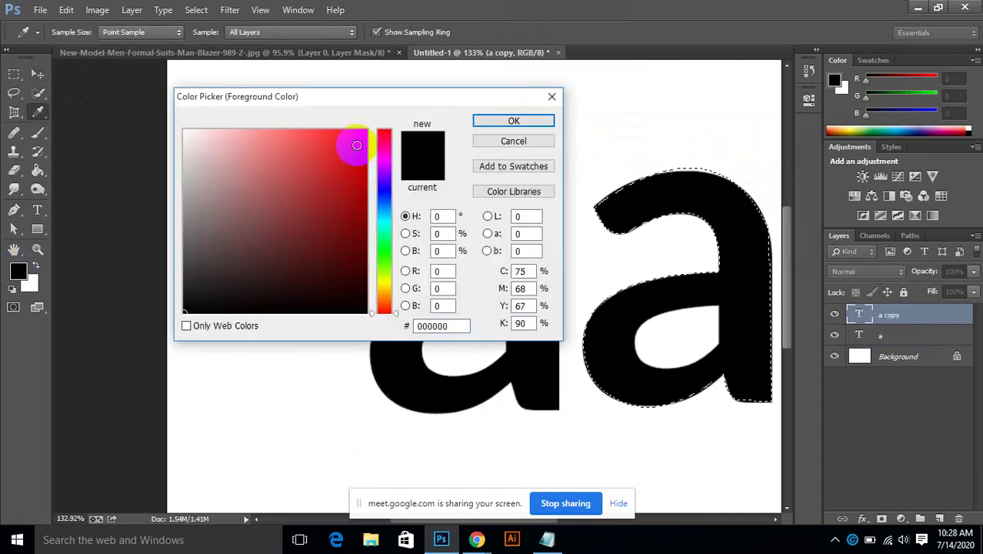
left_click(506, 121)
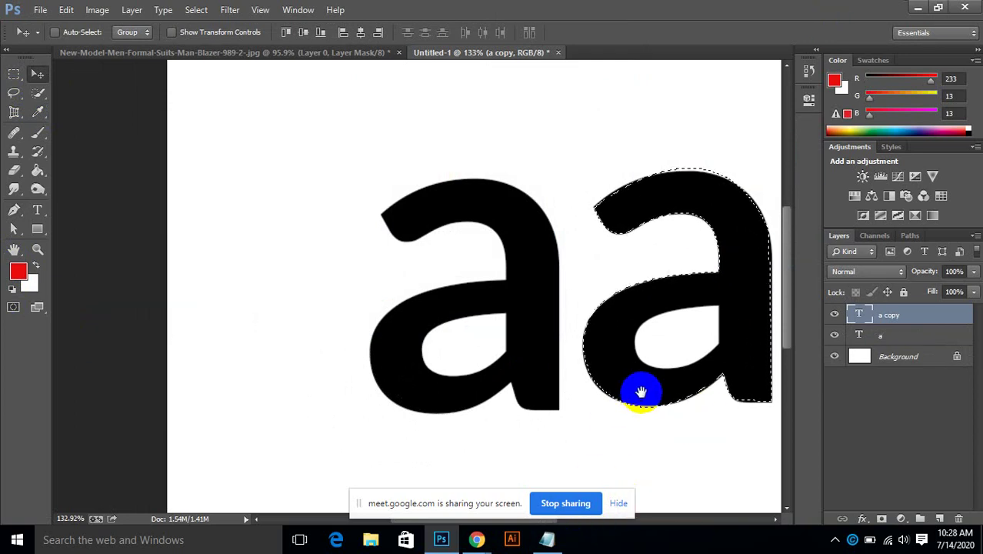
Set the background color to a medium blue.
left_click_drag(636, 391, 491, 400)
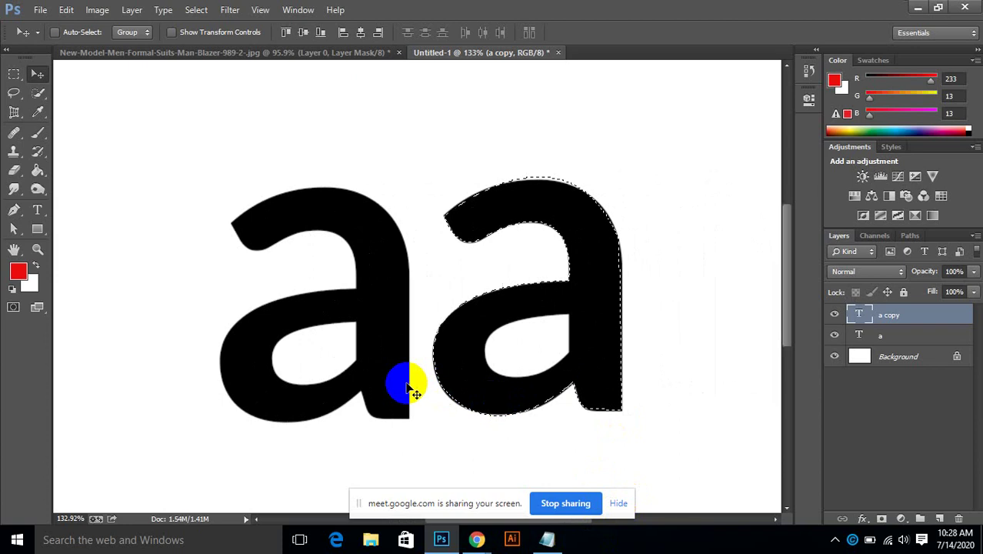
left_click(29, 283)
left_click(380, 196)
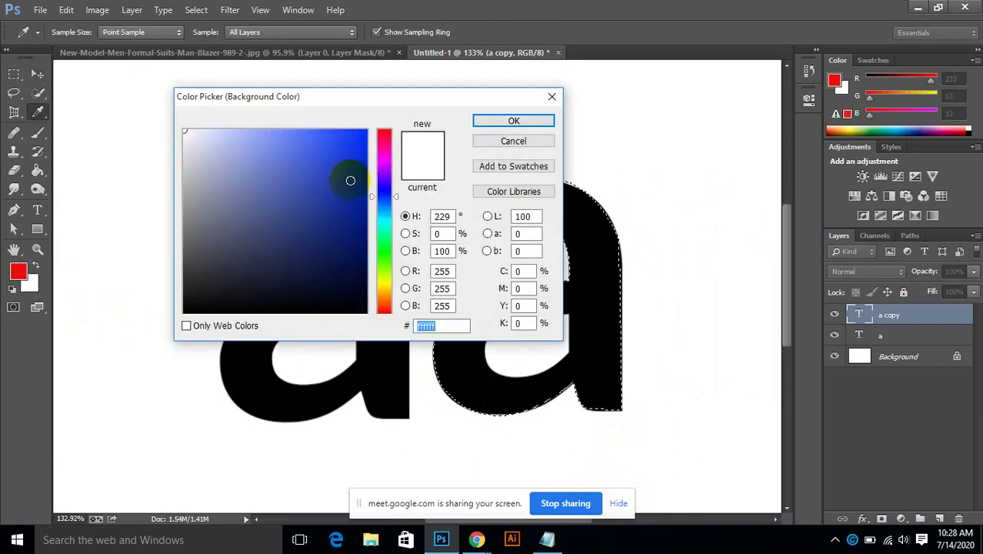
left_click(332, 159)
left_click(525, 123)
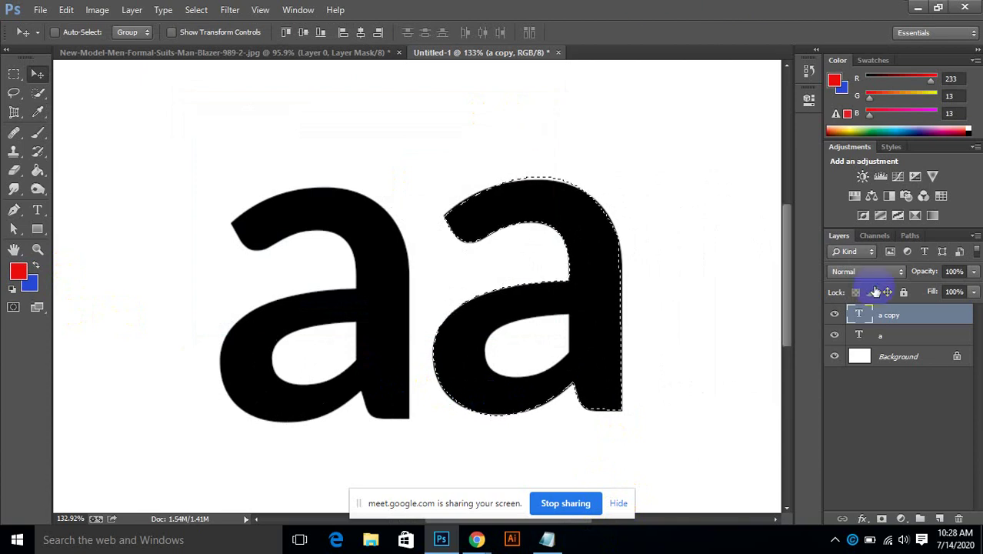
Toggle the visibility of the "a copy" and "a" layers to check which letter each one holds.
left_click(834, 315)
left_click(835, 314)
left_click(834, 336)
left_click(834, 336)
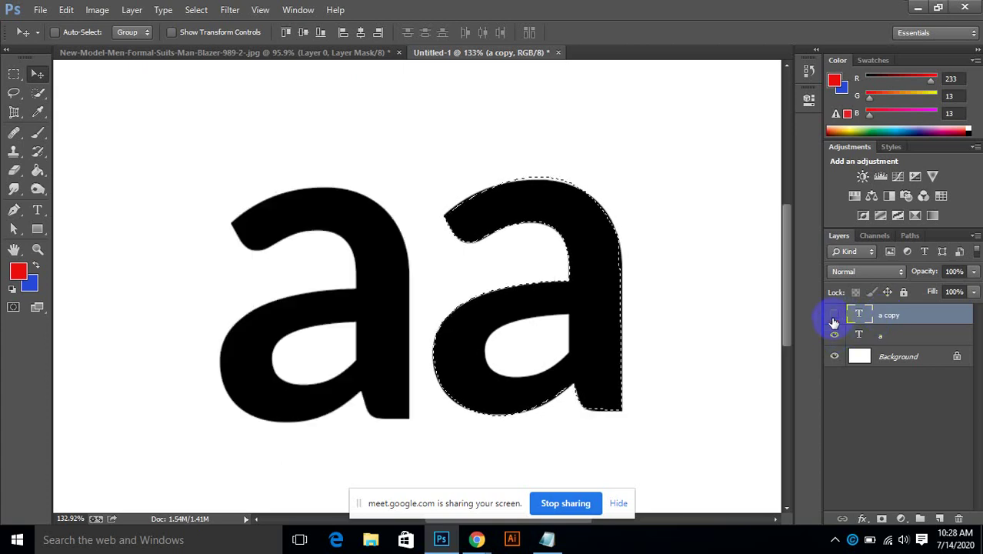
Try rasterizing the copied letter and filling its selected area with the red foreground color using the Paint Bucket, and undo both changes.
left_click(37, 170)
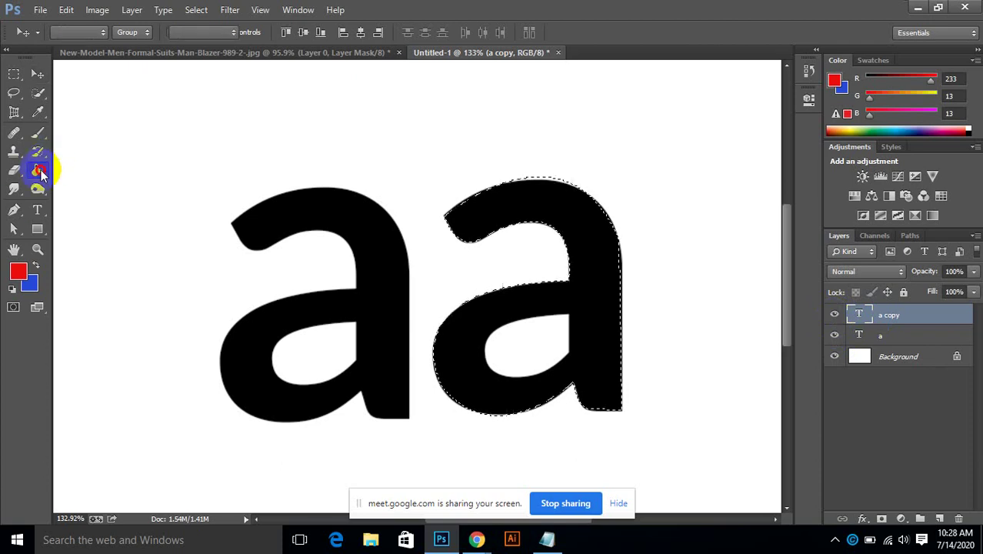
left_click(474, 225)
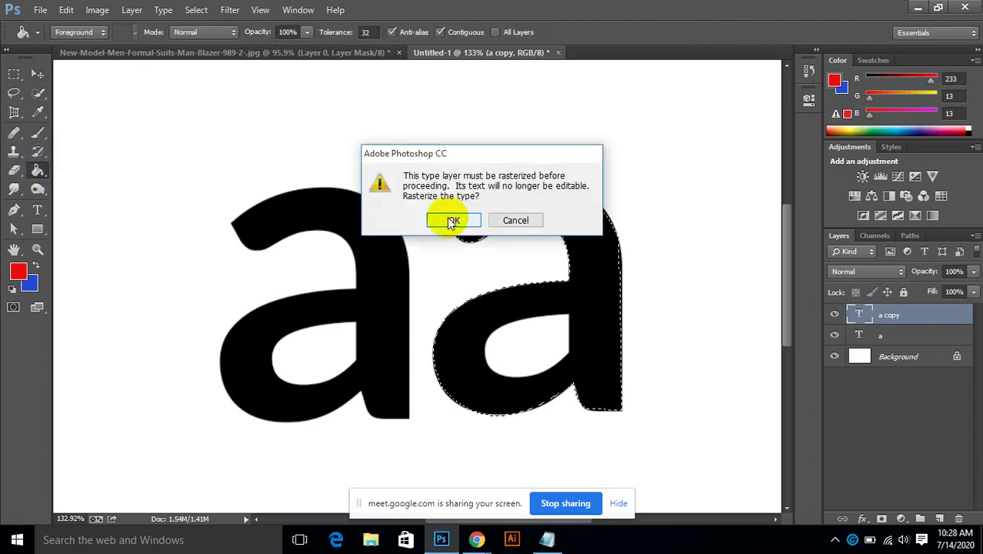
left_click(465, 222)
left_click(565, 213)
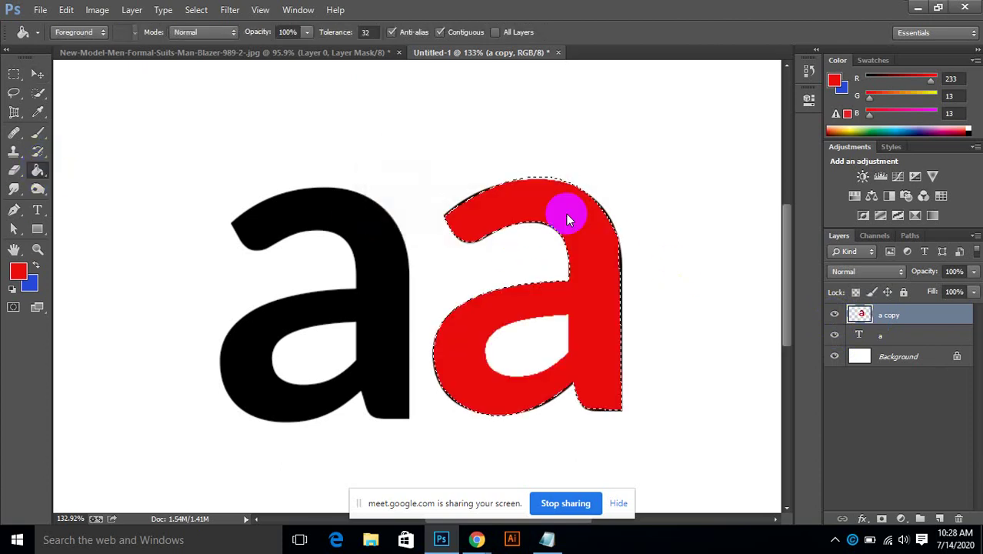
key("ctrl+z")
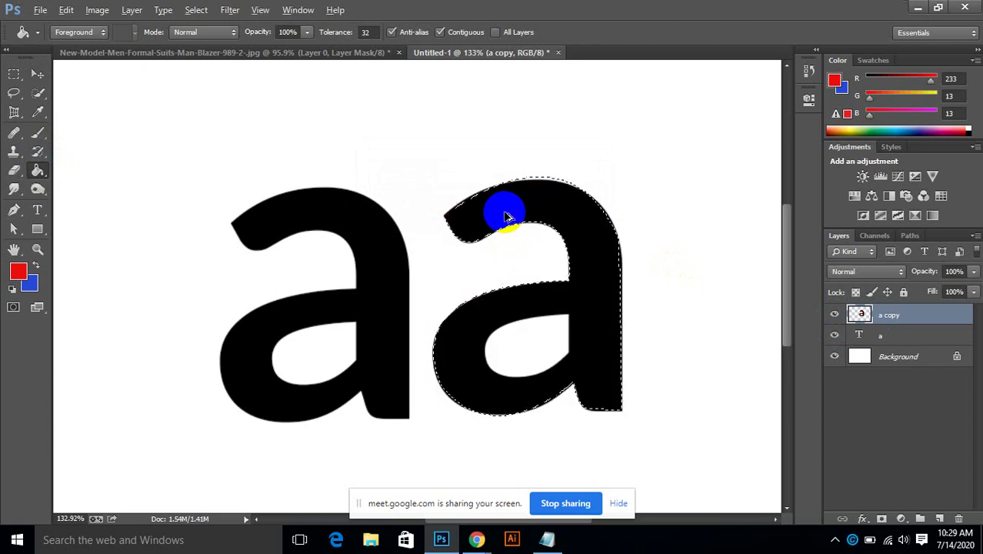
key("ctrl+alt+z")
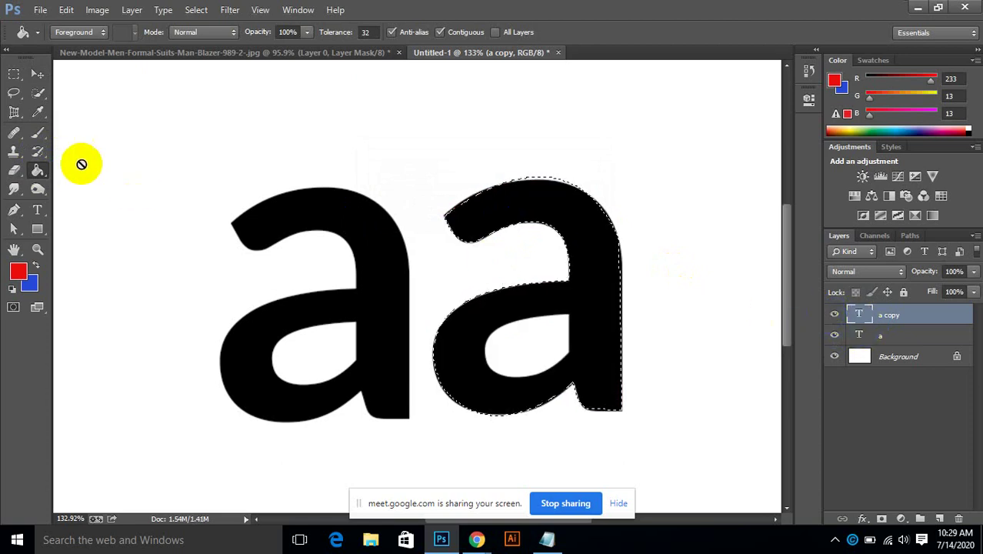
Deselect the letter outline and move the copied "a" slightly up and away from the original with the Move tool.
left_click(43, 76)
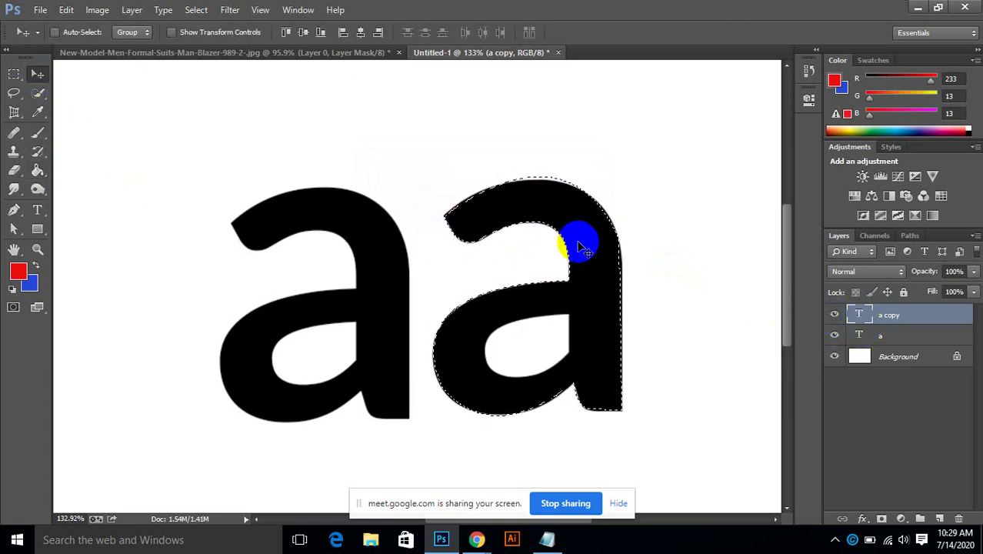
key("ctrl+d")
mouse_move(576, 251)
left_mouse_down()
mouse_move(548, 275)
mouse_move(592, 246)
mouse_move(612, 259)
mouse_move(586, 245)
left_mouse_up()
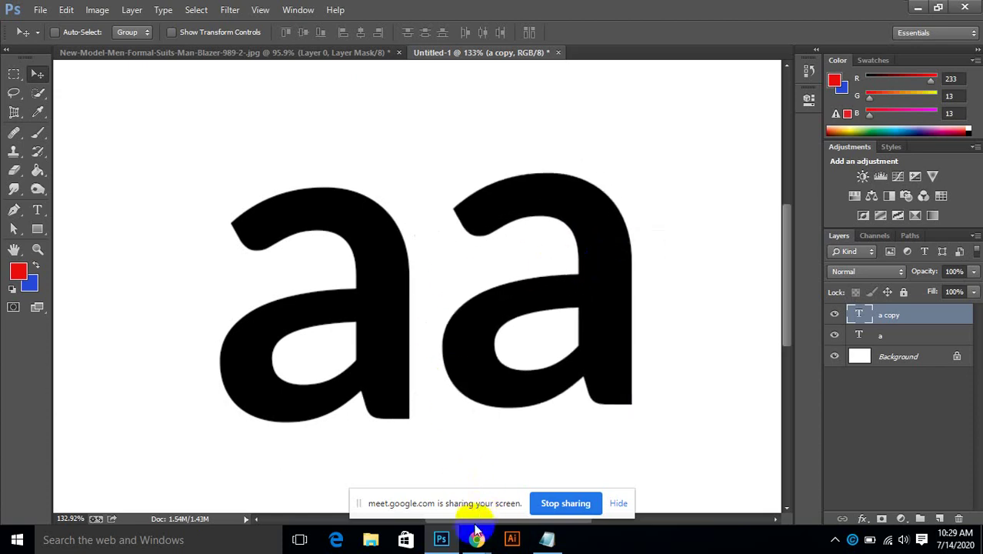
Switch to the Google Meet call in Chrome to check the participants, return to Photoshop, and dismiss the presenting notification.
mouse_move(476, 539)
left_click(392, 441)
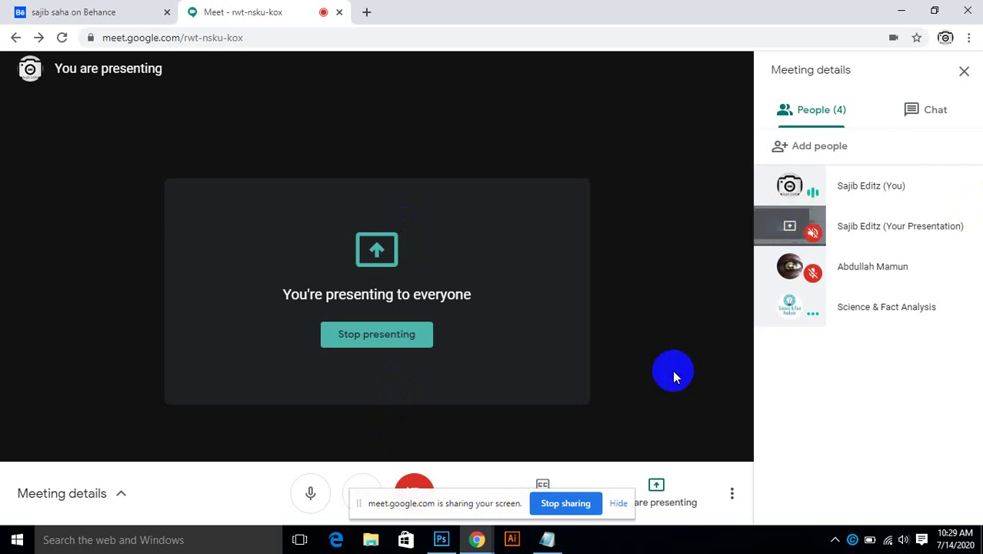
left_click(478, 540)
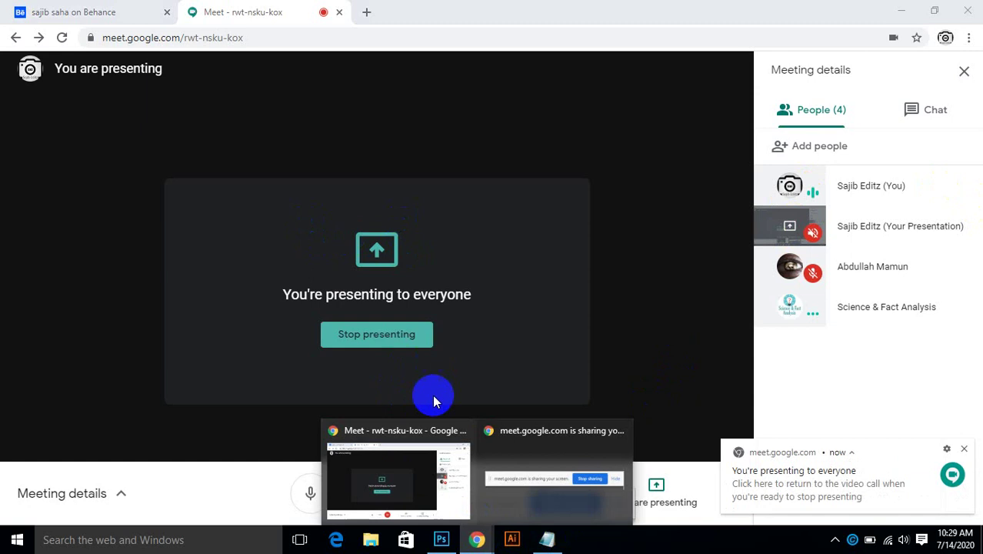
left_click(905, 6)
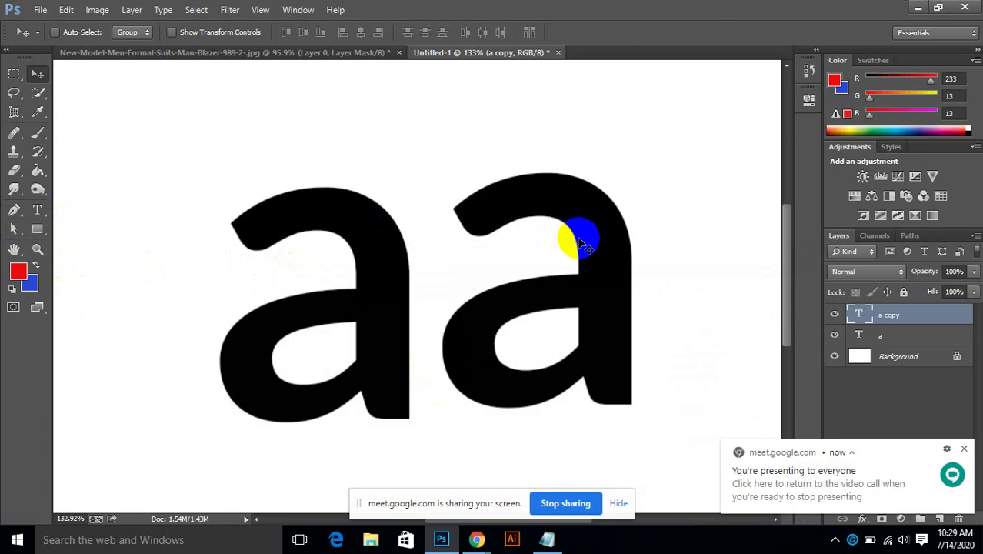
left_click(965, 449)
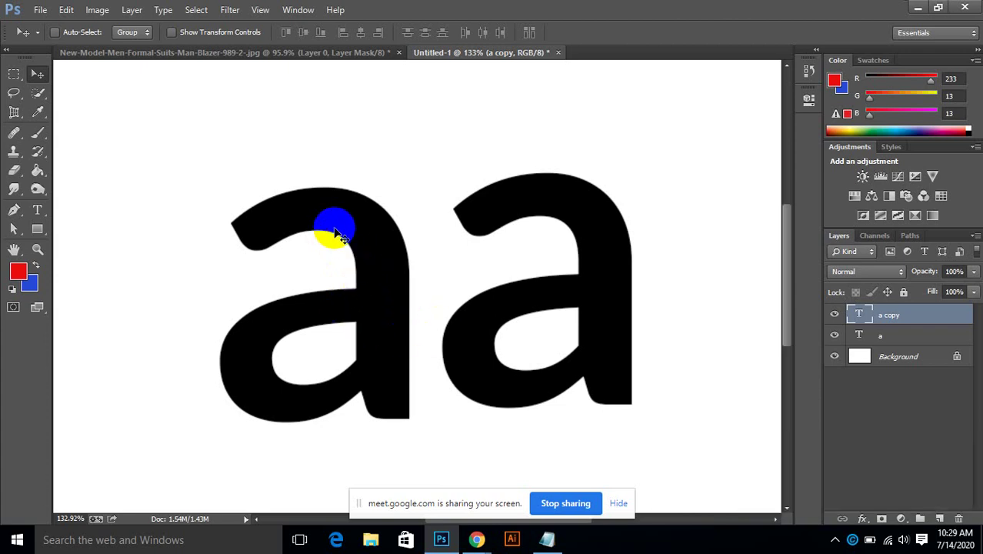
Start a Pen tool path under the copied letter's upper terminal and curve it along the inner arch to the stem.
left_click(14, 228)
left_click(15, 211)
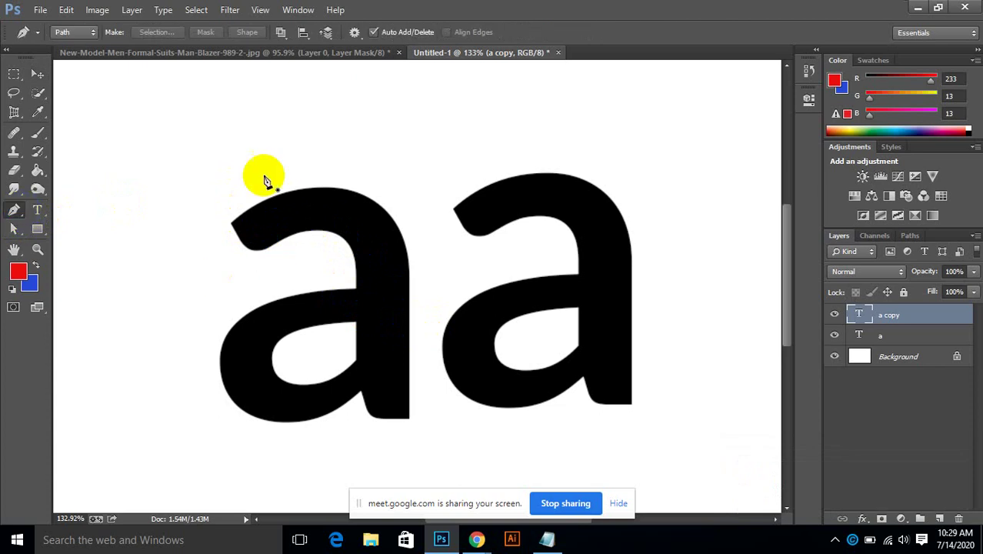
left_click(472, 379)
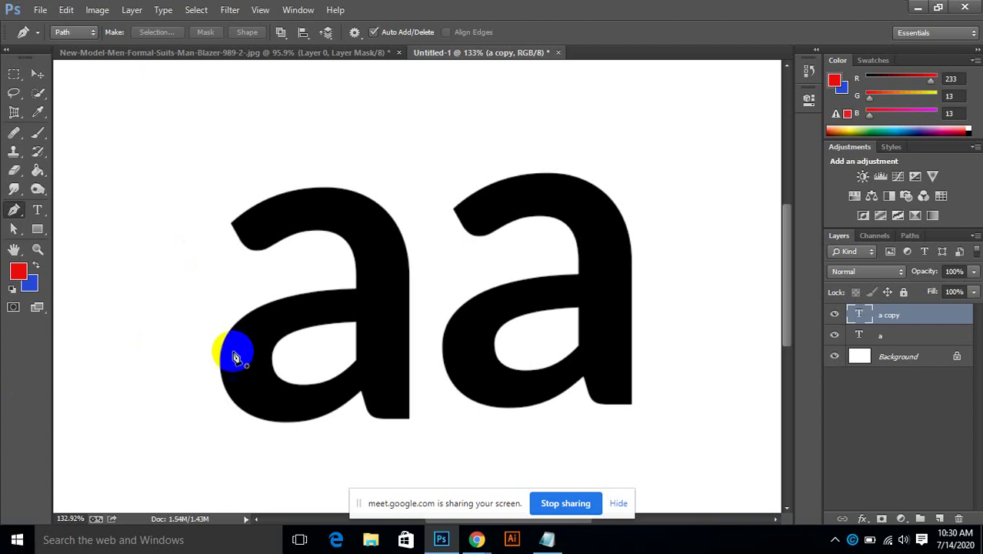
scroll(522, 270, "up", 2)
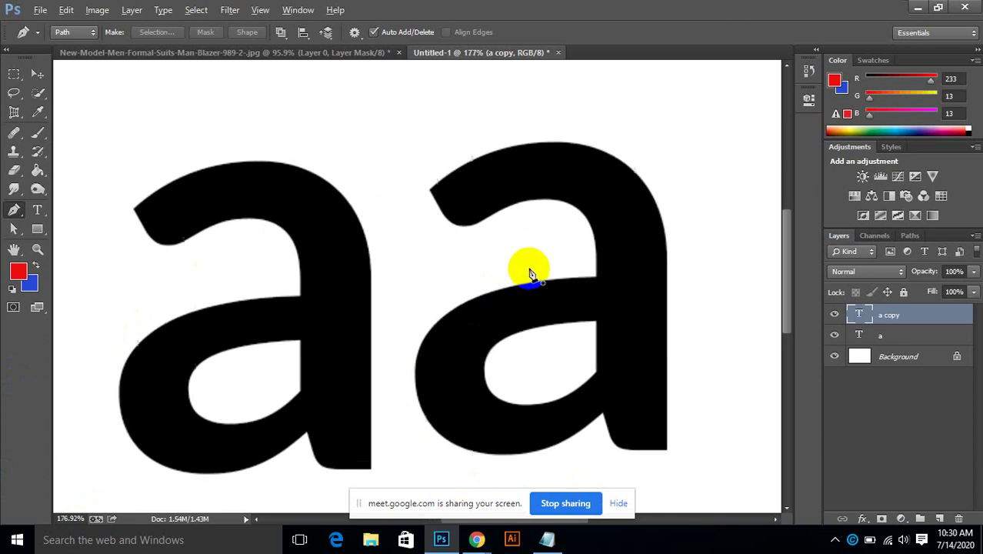
left_click(477, 221)
left_click(600, 243)
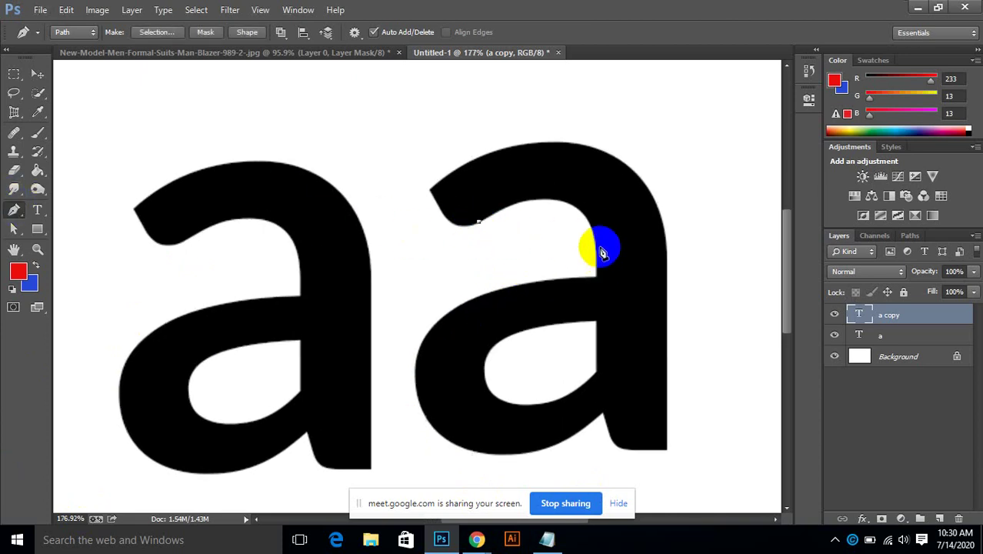
left_click_drag(596, 240, 626, 315)
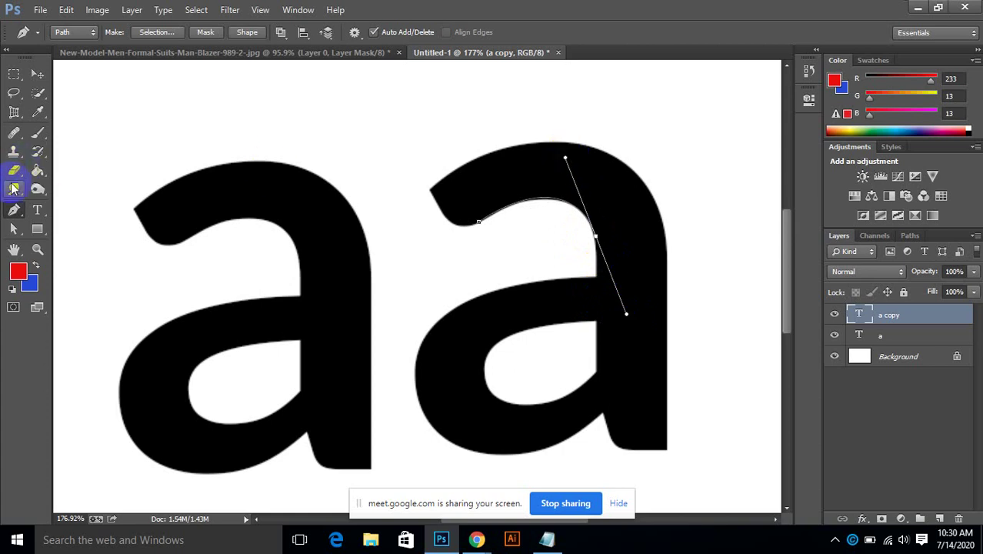
Shorten the outgoing direction handle of the curved anchor at the end of the inner arch.
left_click(16, 228)
left_click(14, 209)
left_click(567, 157)
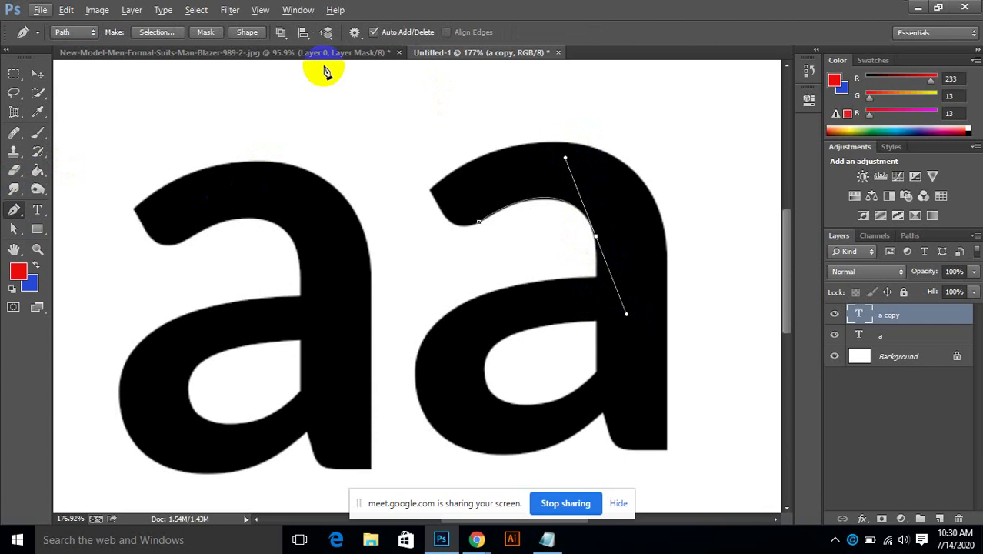
left_click(179, 40)
left_click(565, 159)
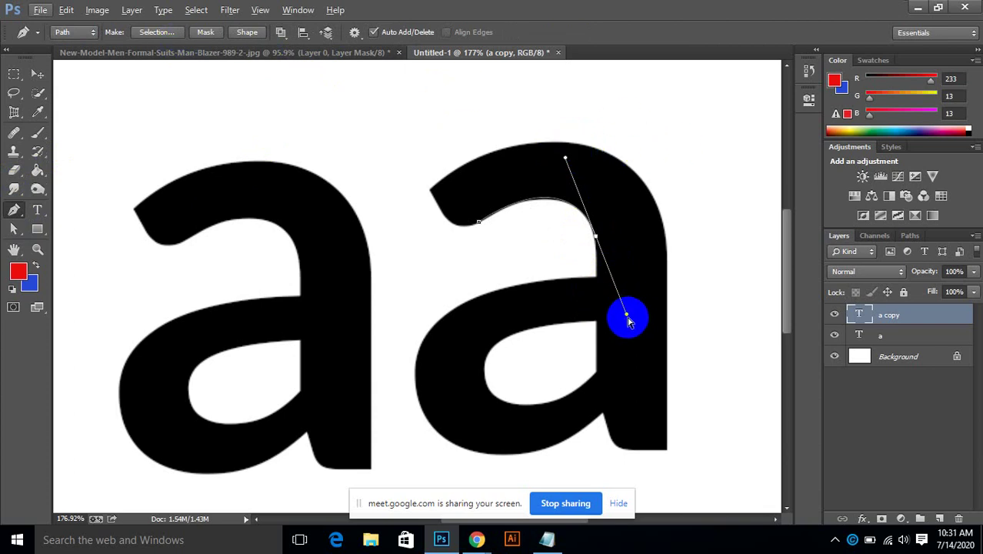
left_click_drag(626, 316, 601, 281)
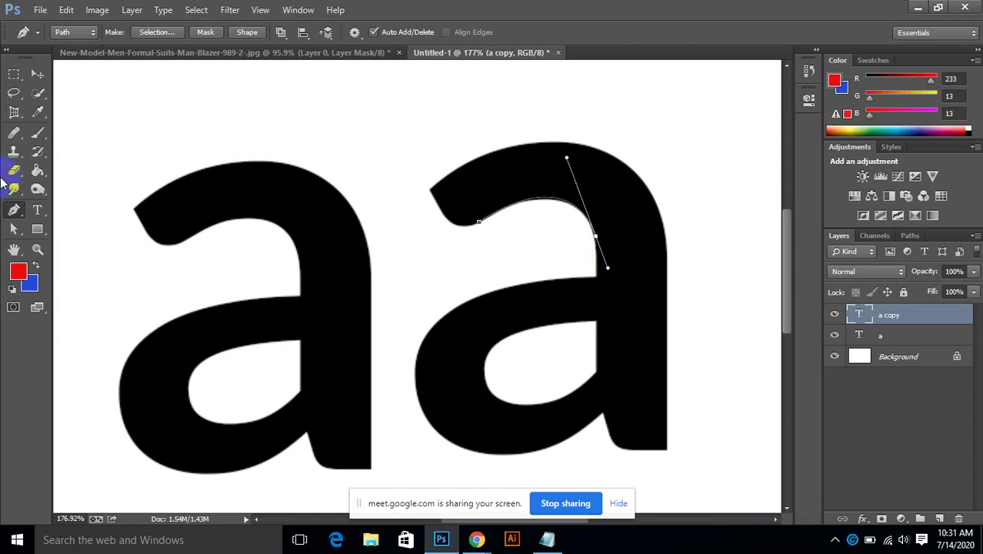
Resume the path from its endpoint on the stem and add a straight segment down to where the bowl joins.
left_click(528, 283)
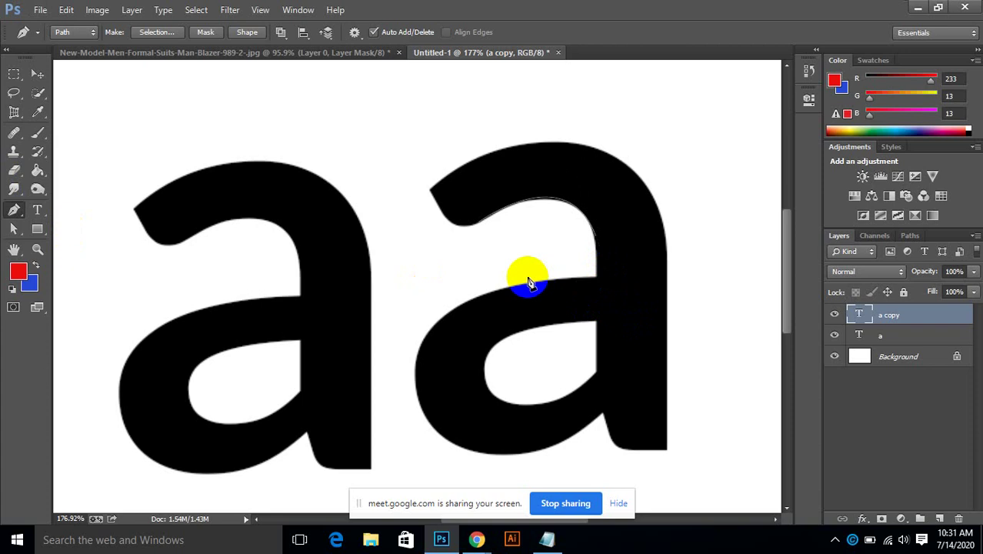
left_click(599, 286)
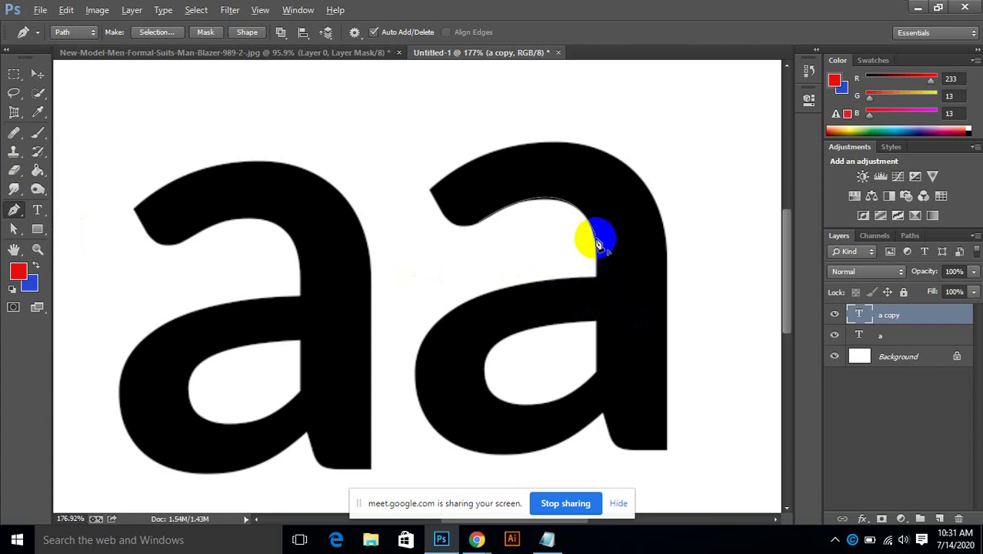
left_click(597, 241)
left_click(595, 275)
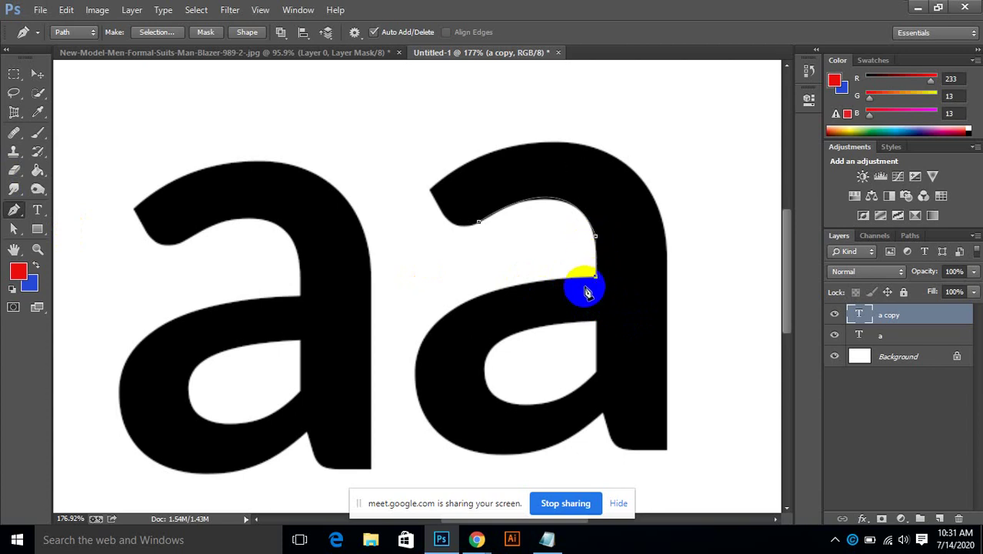
Trace the bowl's upper edge and outer side down to its base with two curved anchors, removing each outgoing handle.
left_click_drag(428, 337, 398, 399)
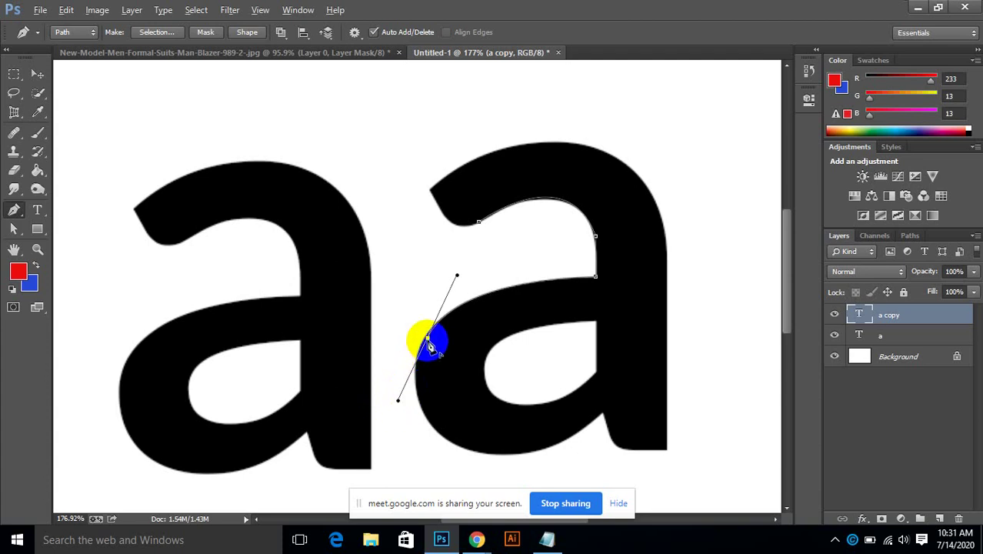
left_click(428, 337, "alt")
left_click(522, 457)
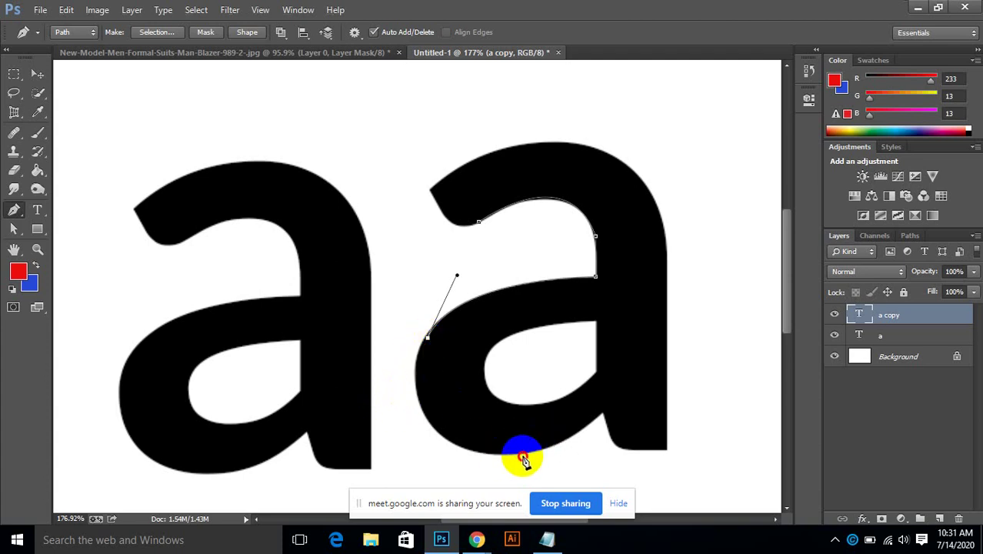
left_click_drag(522, 457, 639, 470)
left_click(507, 459, "alt")
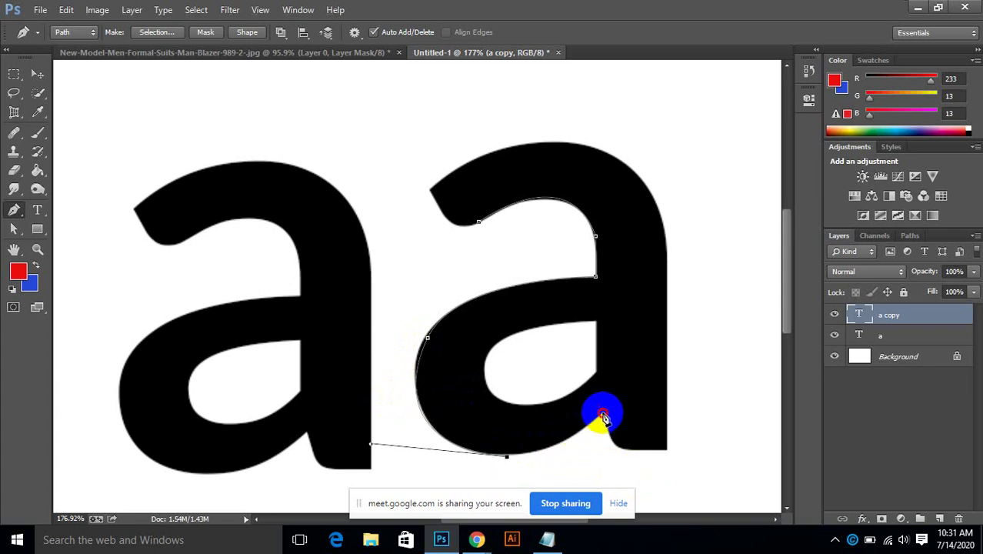
Continue the path from the bowl's base to the notch and around the foot to its lower outer corner, removing outgoing handles.
left_click_drag(601, 413, 659, 367)
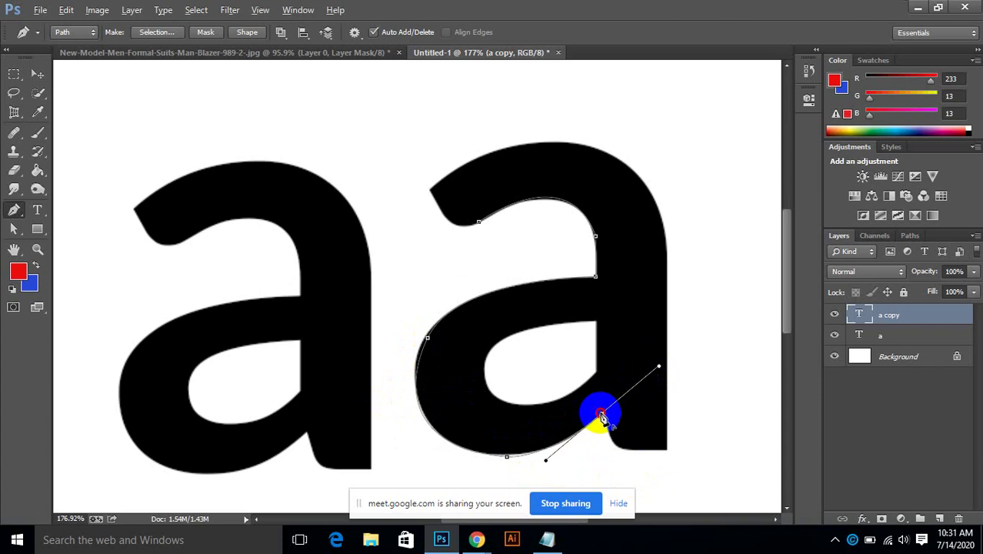
left_click(609, 429)
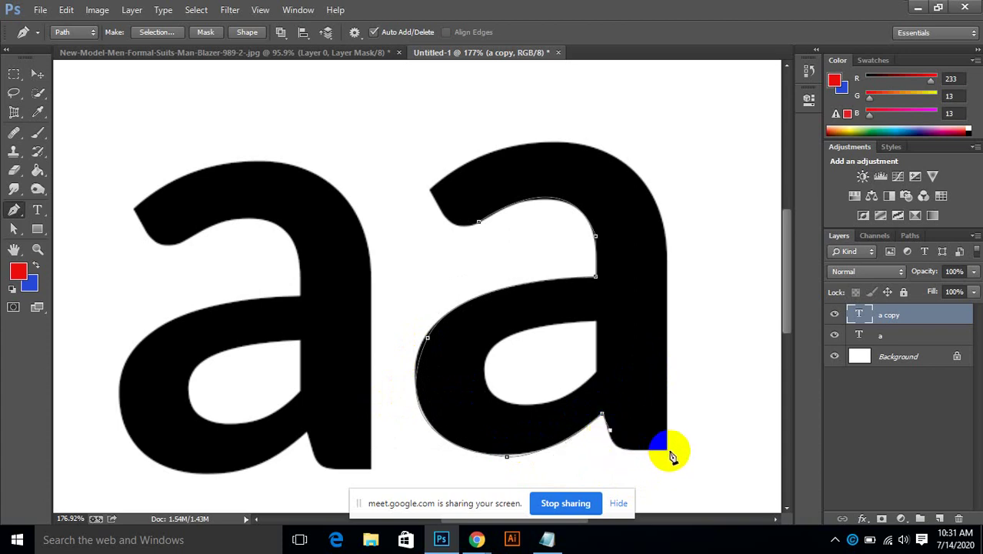
left_click_drag(666, 447, 726, 441)
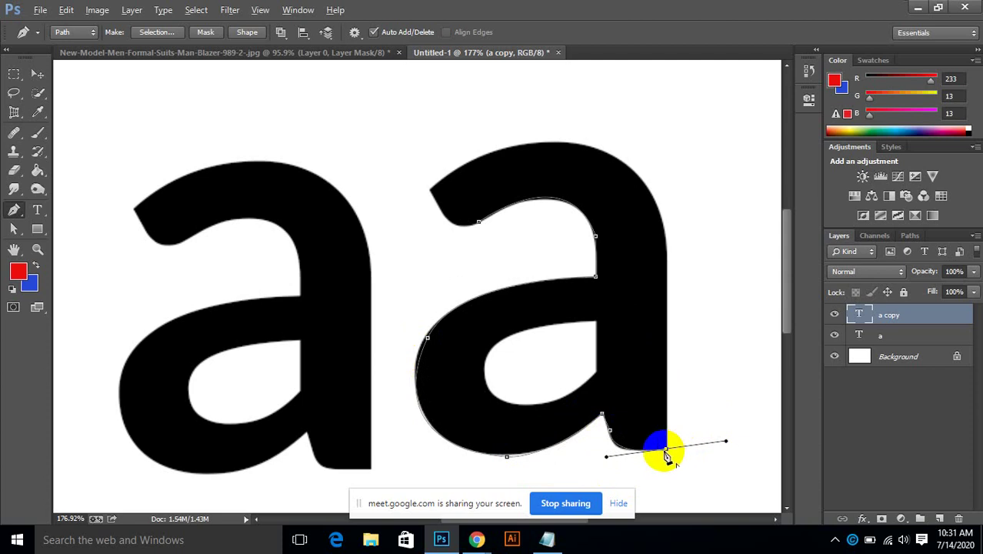
left_click(666, 448, "alt")
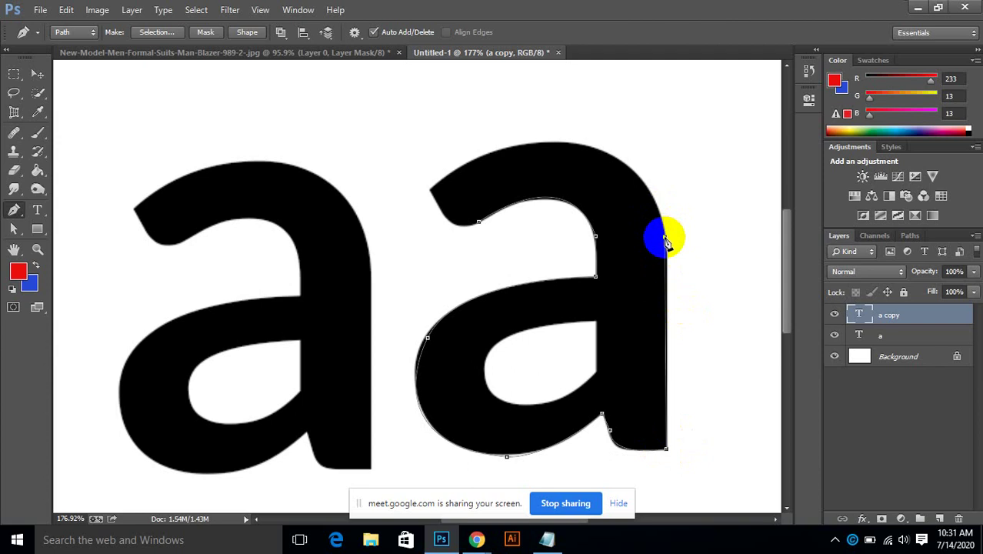
Trace straight up the stem's outer edge, curve over the outer arch to the terminal's tip, and close the path at its starting anchor.
left_click(665, 238)
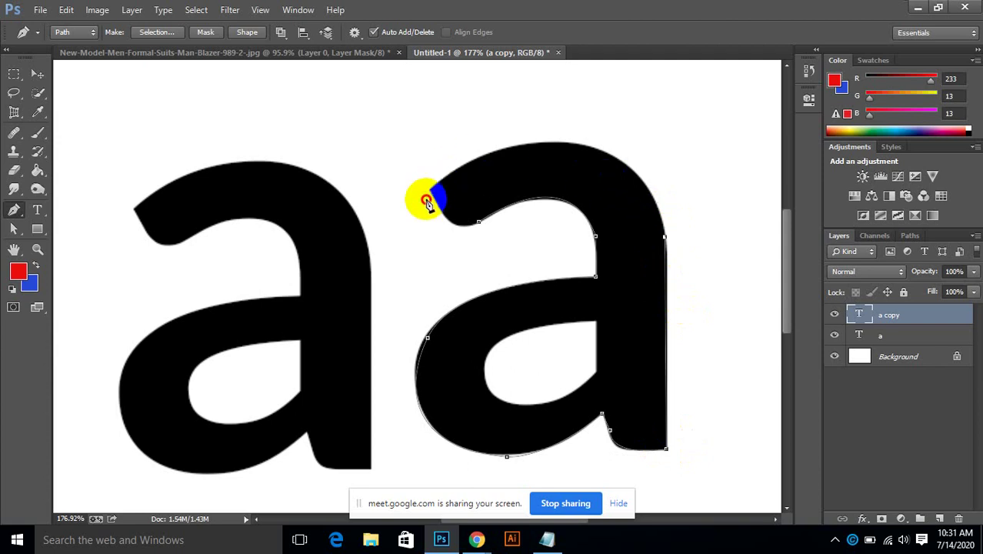
left_click_drag(427, 201, 231, 326)
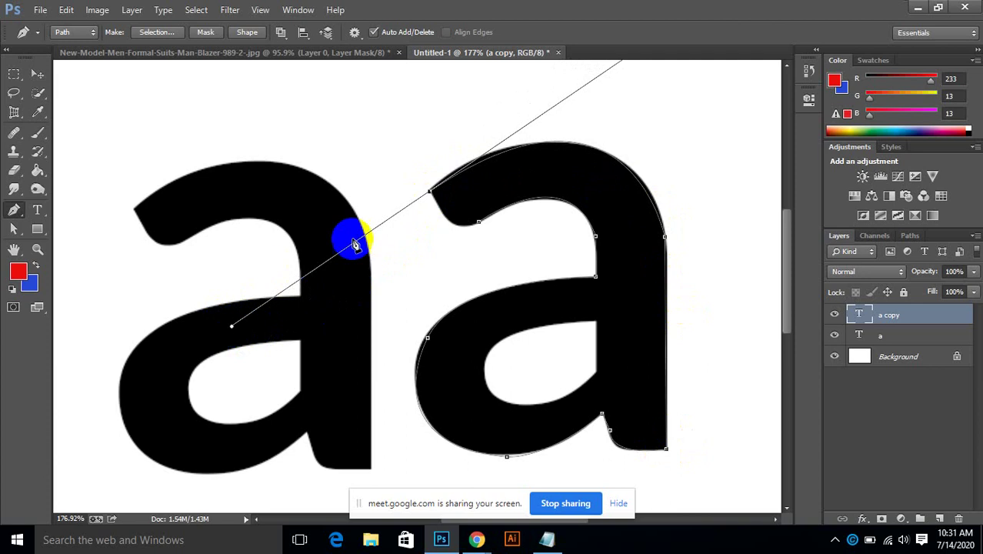
left_click(429, 193)
left_click_drag(478, 223, 509, 207)
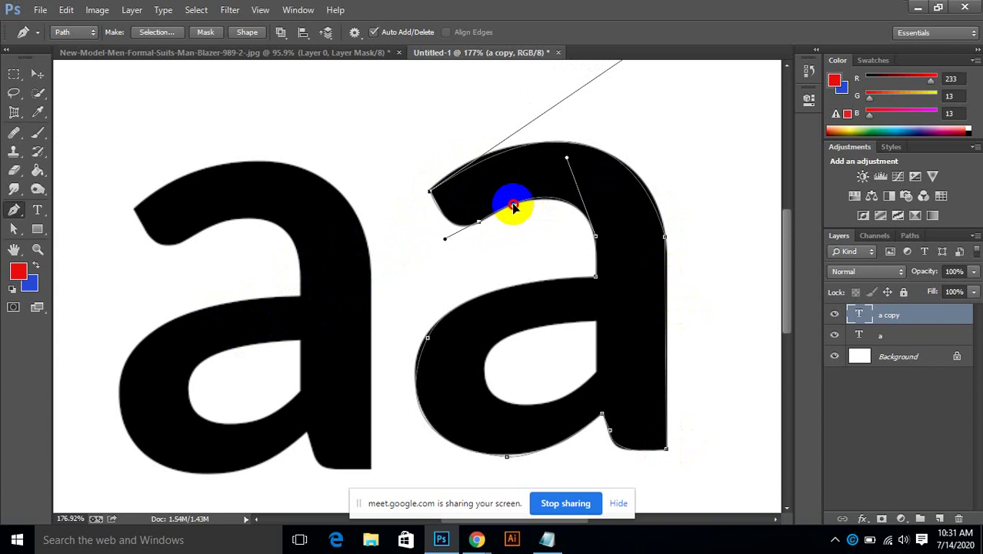
Convert the closed outline path into a new anti-aliased selection with a feather radius of 0 pixels.
right_click(566, 308)
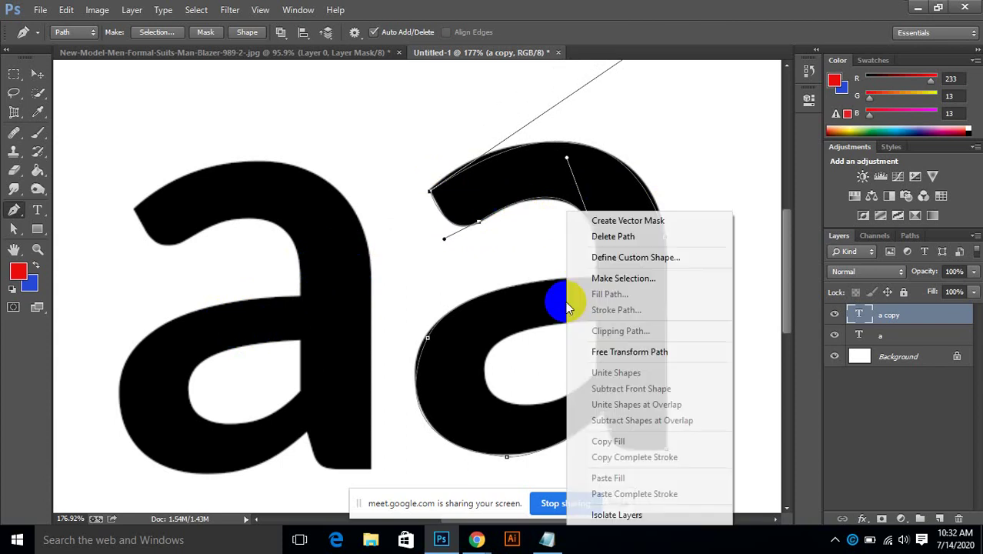
left_click(622, 278)
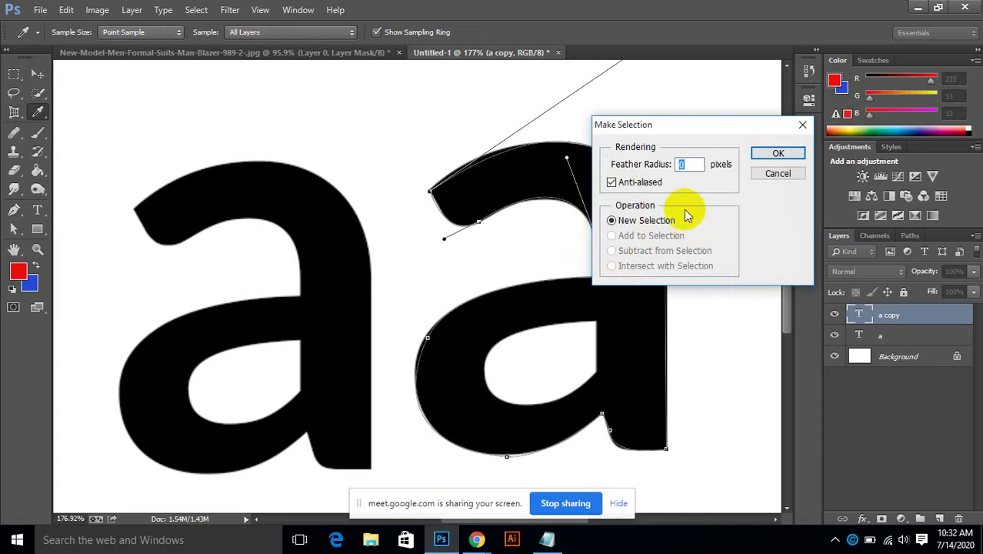
left_click(778, 153)
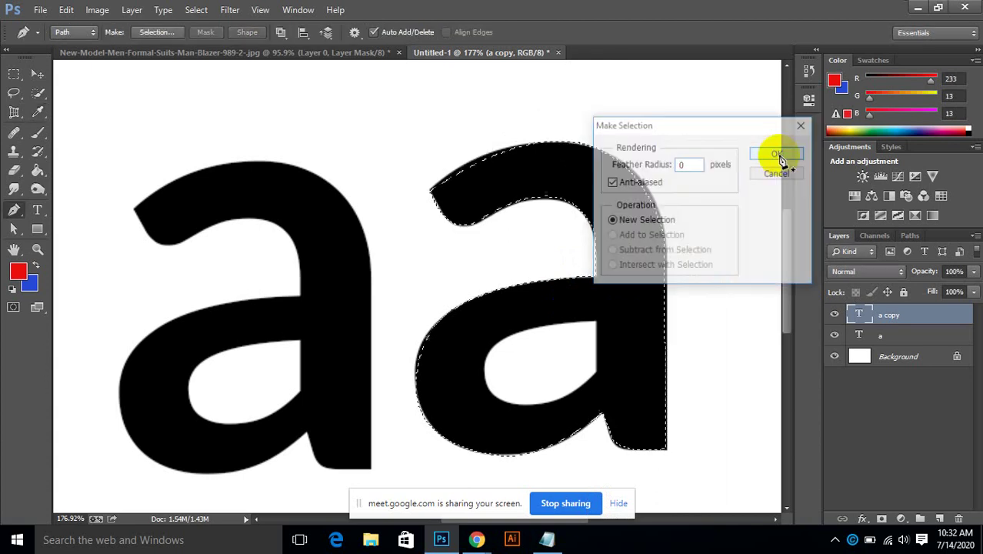
Trace the copied letter's inner counter with a closed path, using a straight stem side and curved anchors around the bowl.
left_click(589, 328)
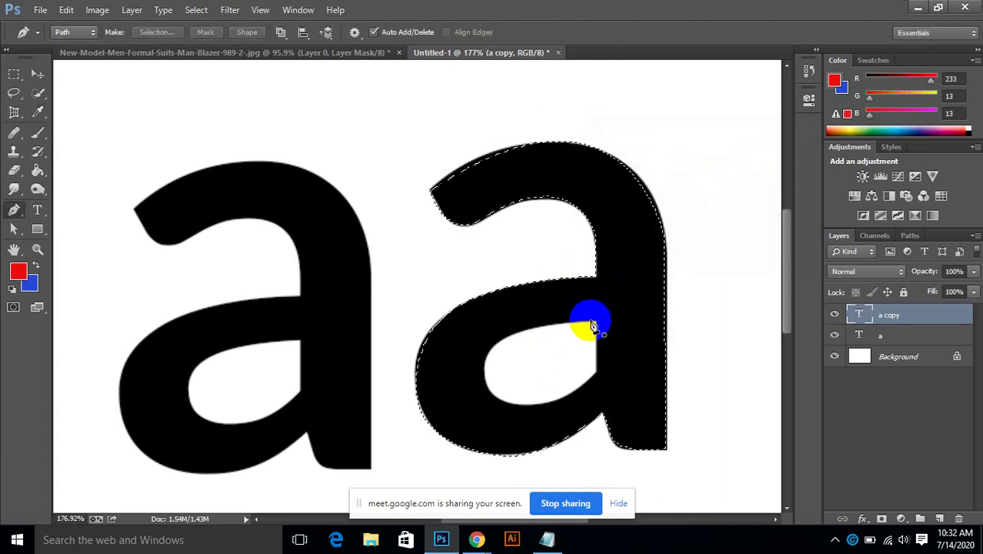
left_click(592, 379)
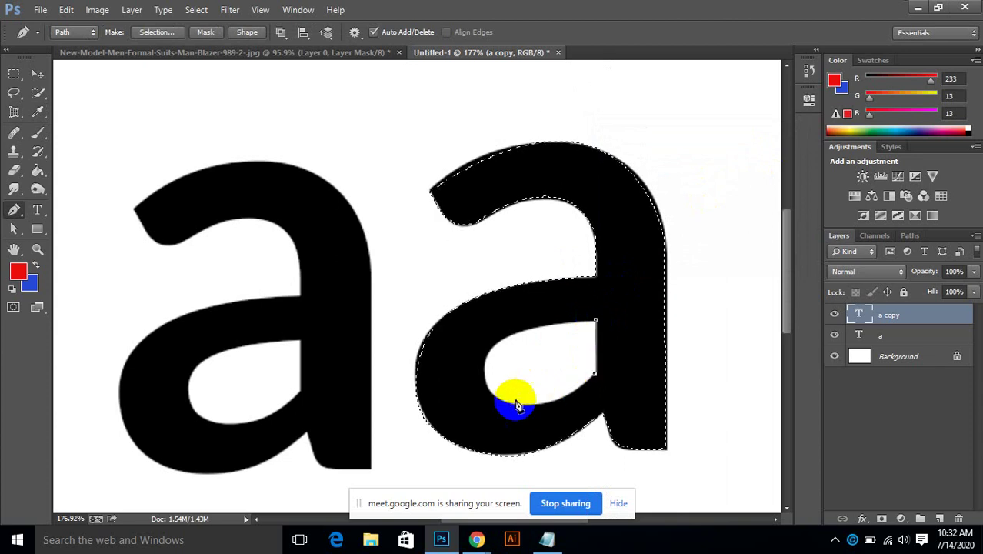
left_click(491, 377)
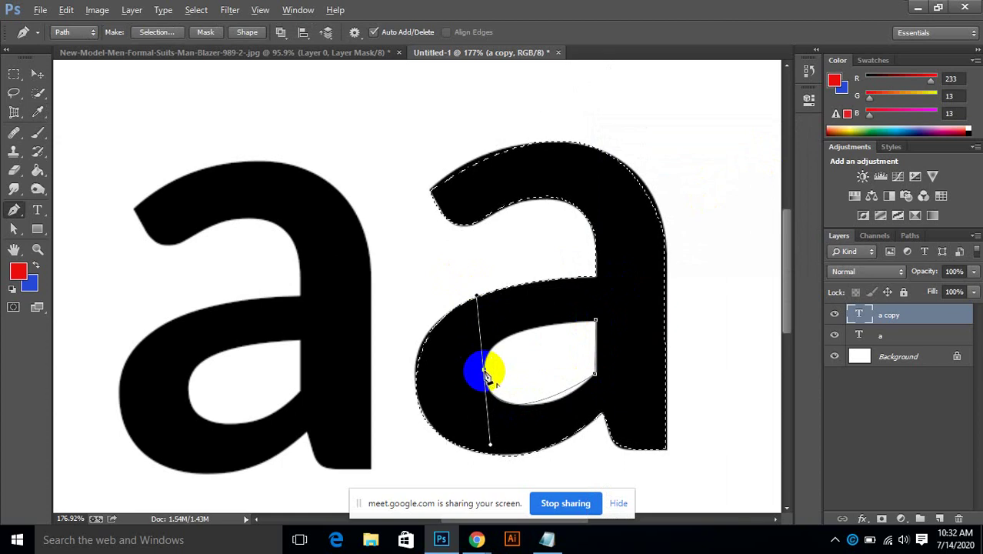
left_click(597, 320)
left_click_drag(597, 320, 713, 328)
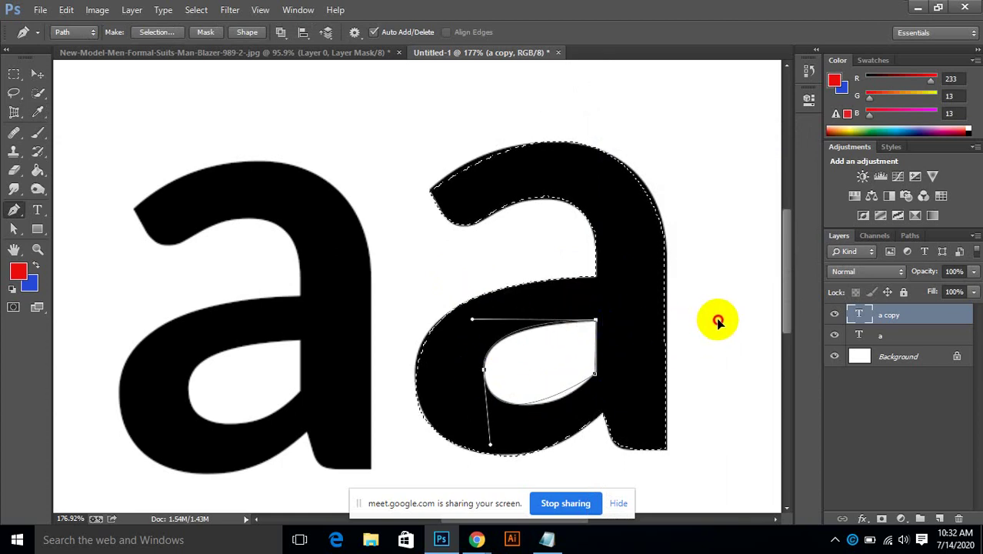
Convert the counter path into a selection using Add to Selection with a feather radius of 0 pixels.
right_click(559, 362)
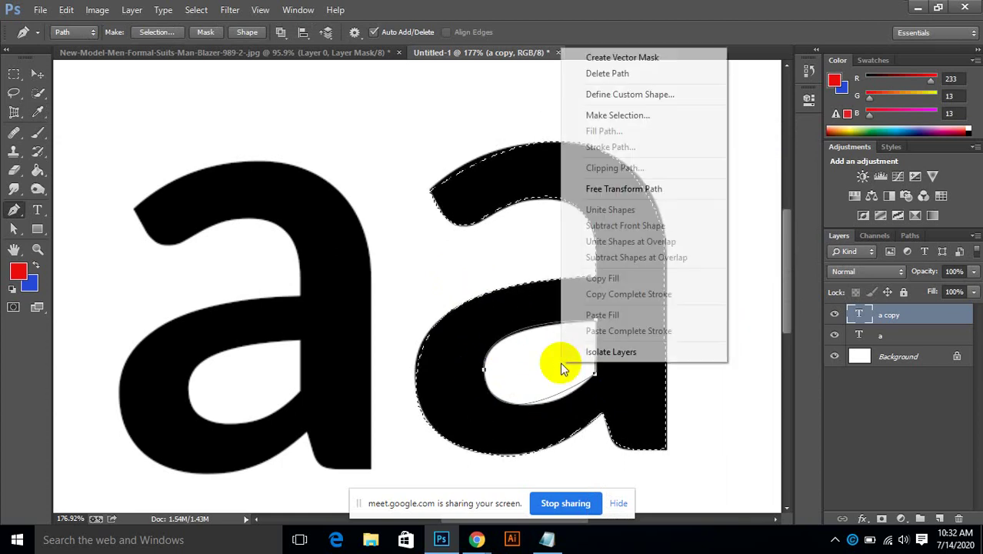
left_click(611, 115)
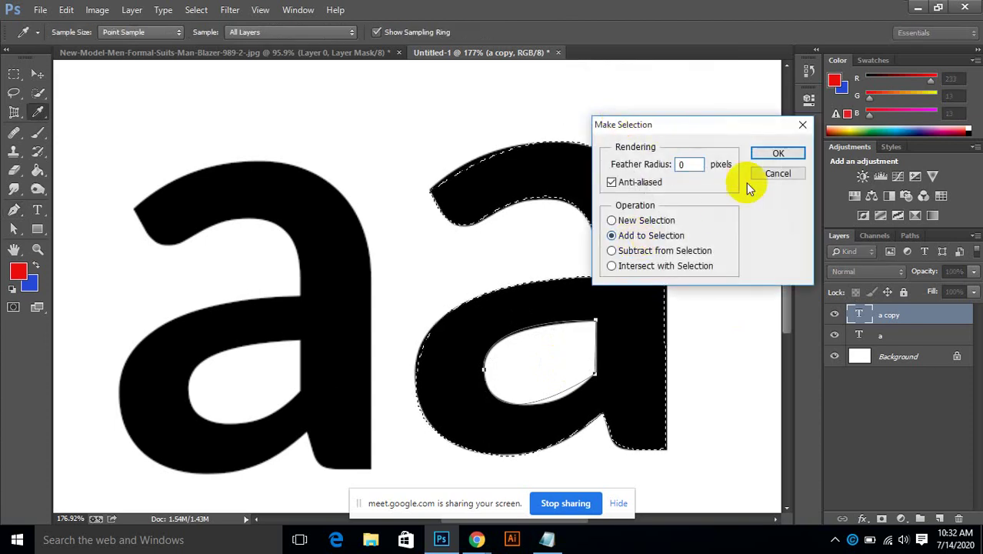
left_click(778, 153)
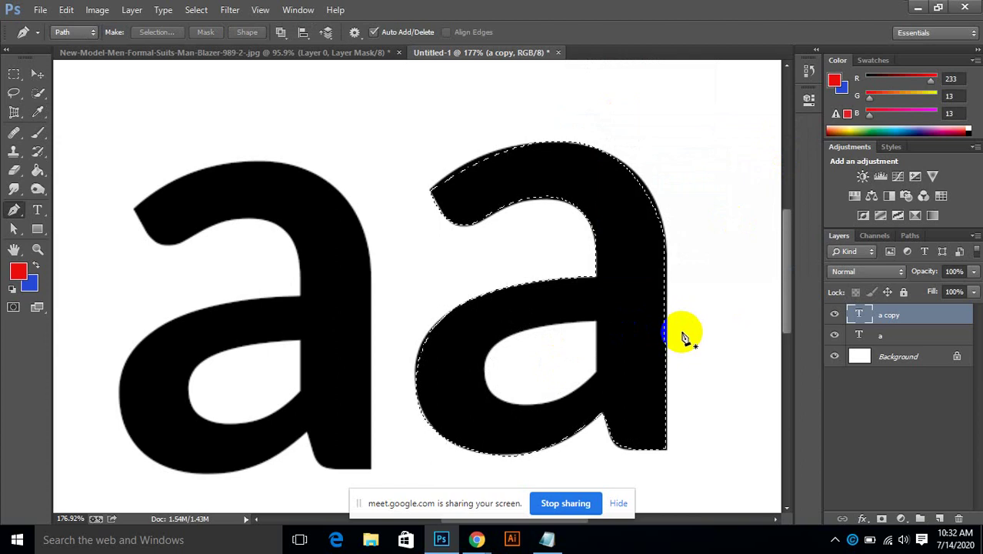
scroll(519, 342, "up", 1)
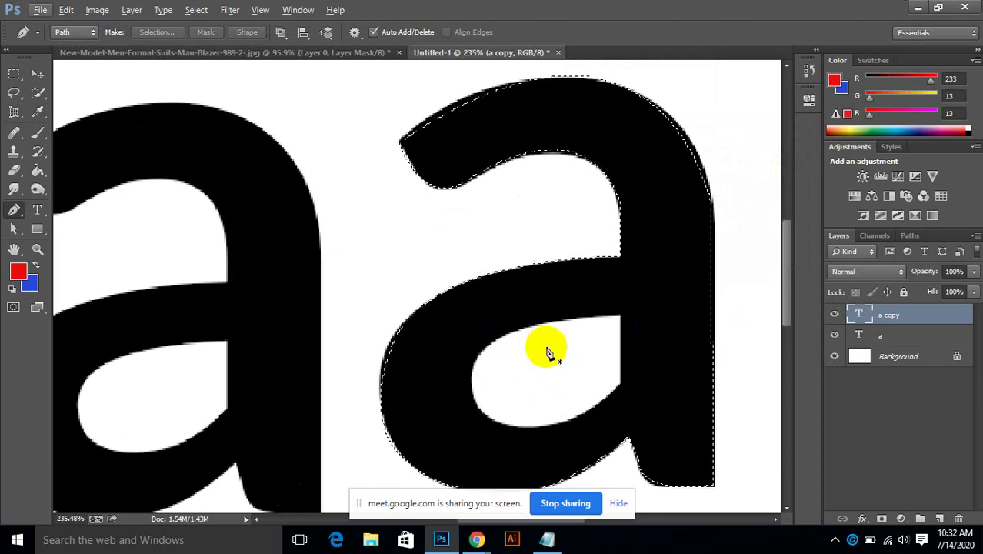
left_click(610, 329)
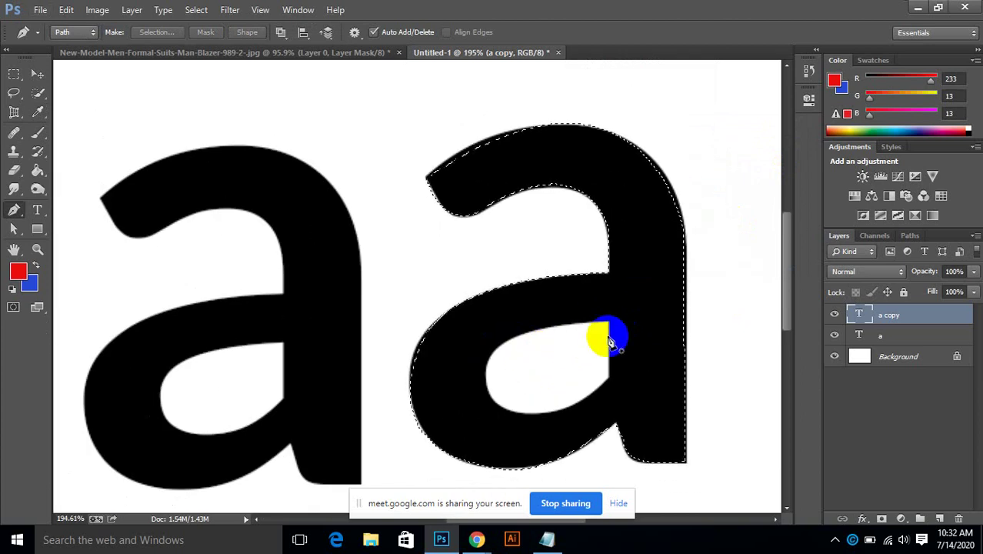
right_click(610, 329)
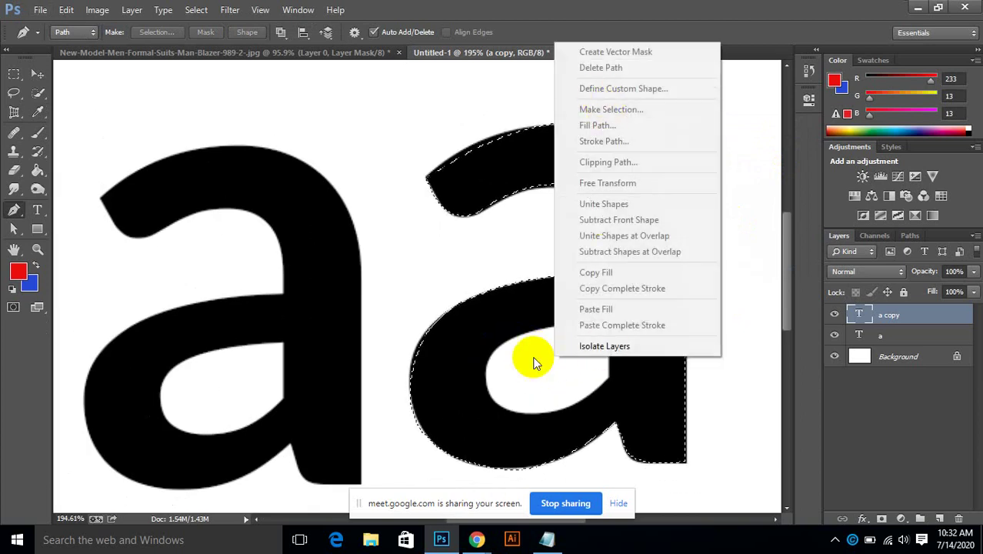
left_click(507, 313)
right_click(507, 314)
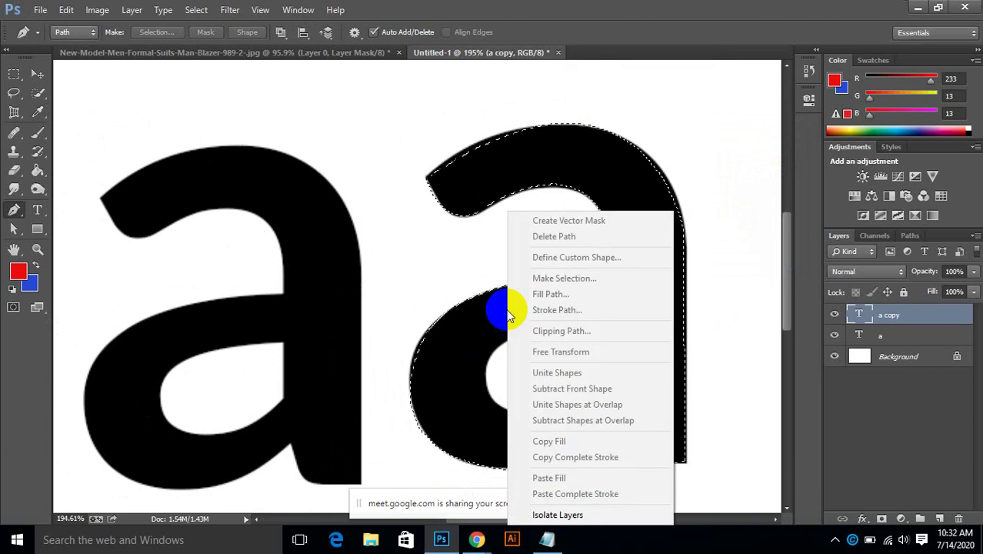
left_click(865, 286)
Start a new path at the counter's upper corner and add a straight segment down the stem side to its lower corner.
left_click(610, 329)
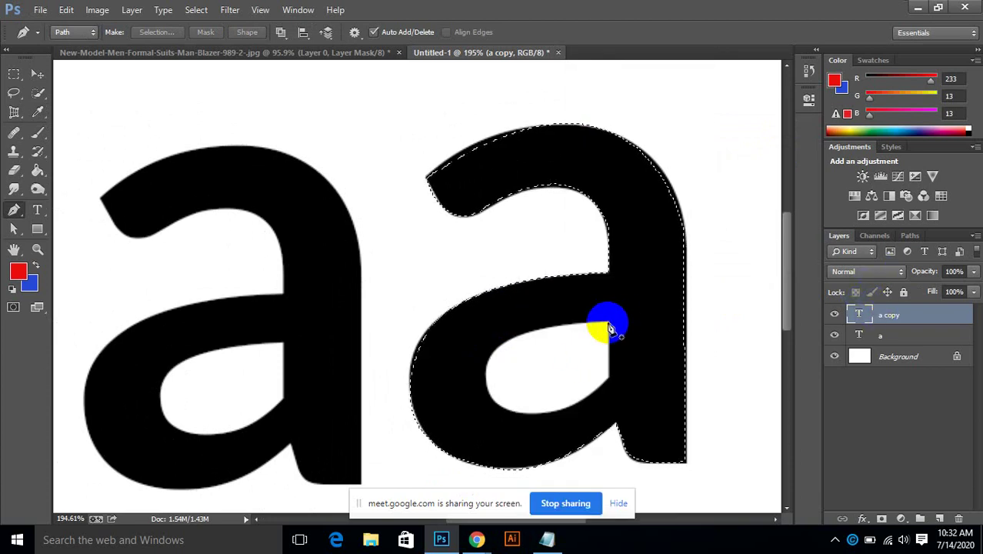
left_click(612, 384)
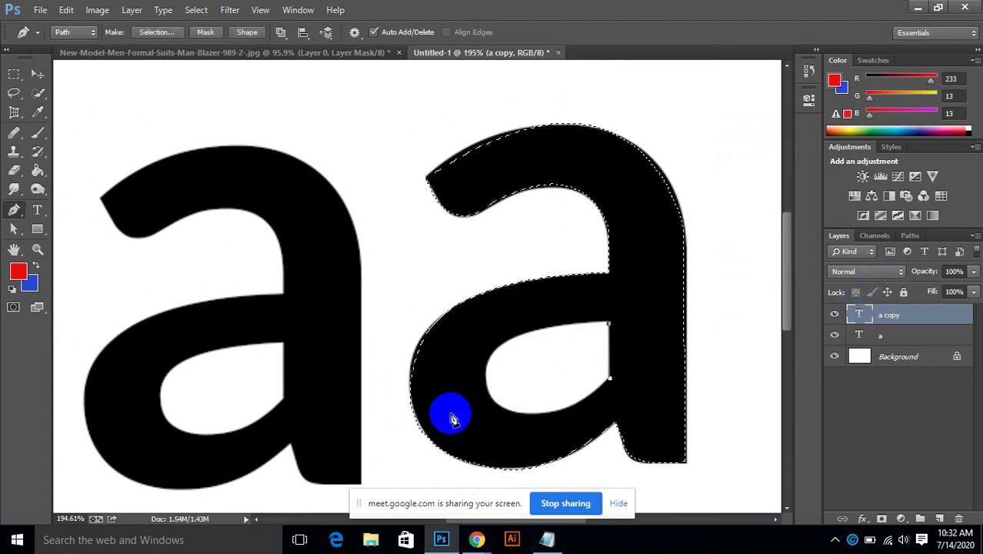